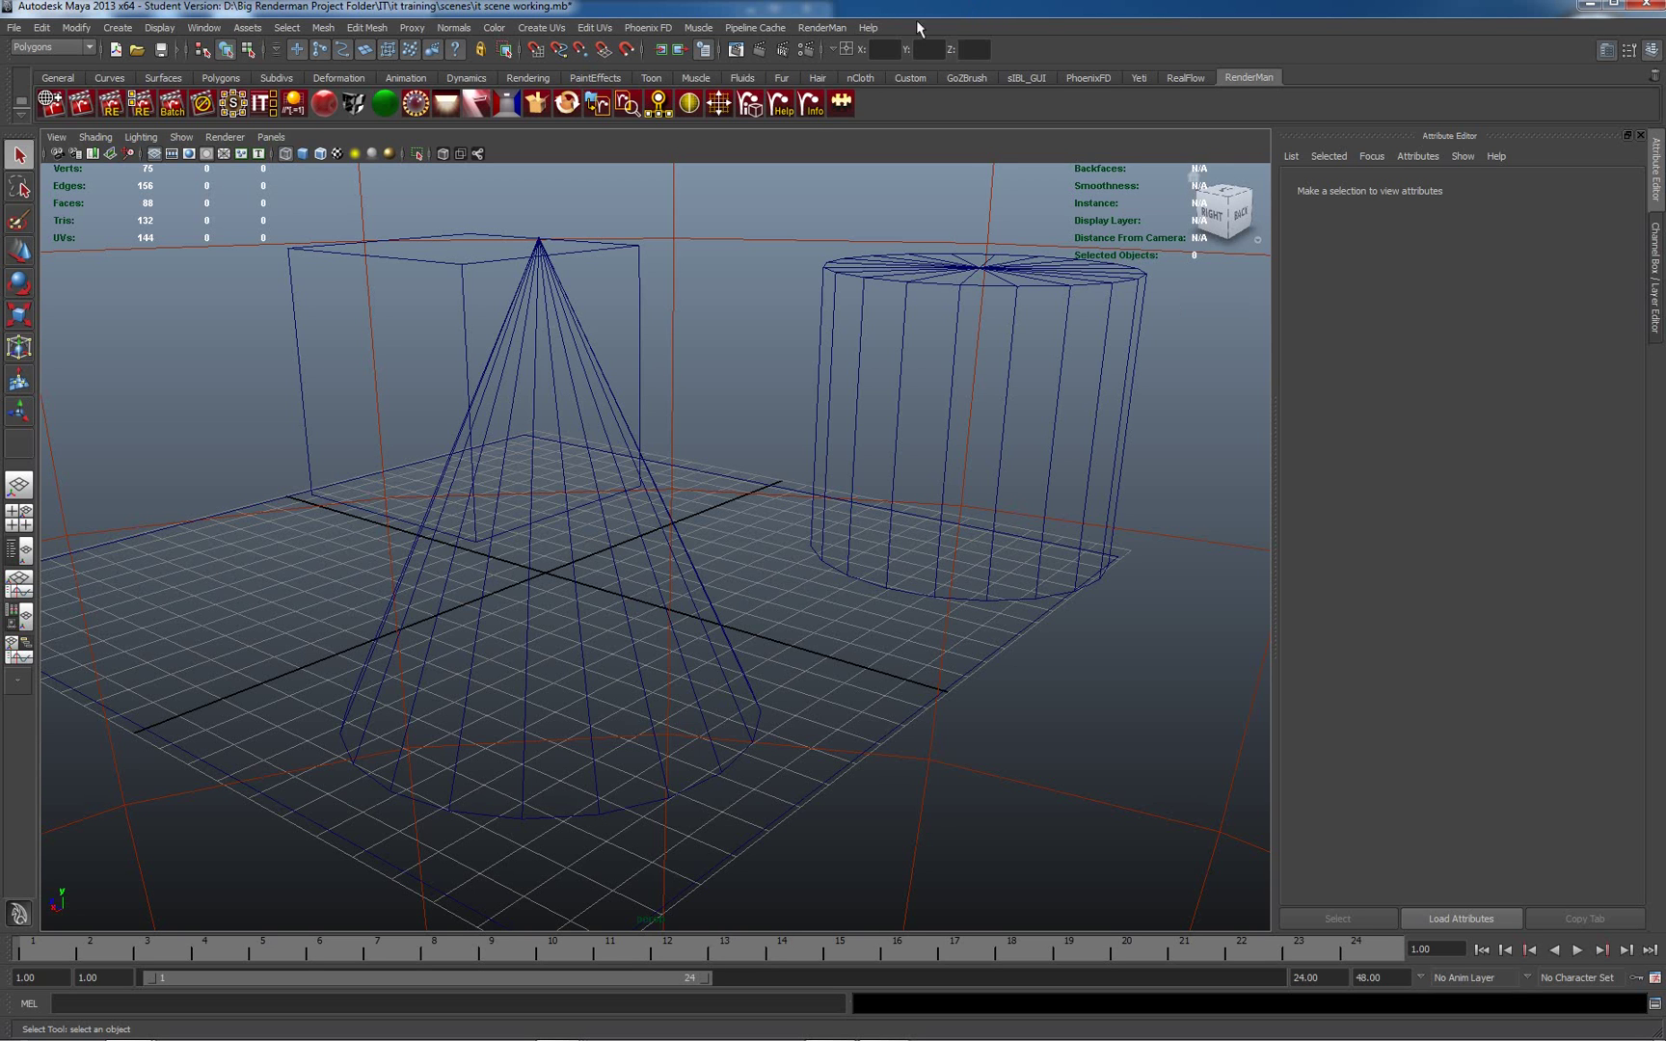
- Open the RenderMan render options and render a preview of the scene with It as the display
{"action": "left_click", "coordinate": [821, 29]}
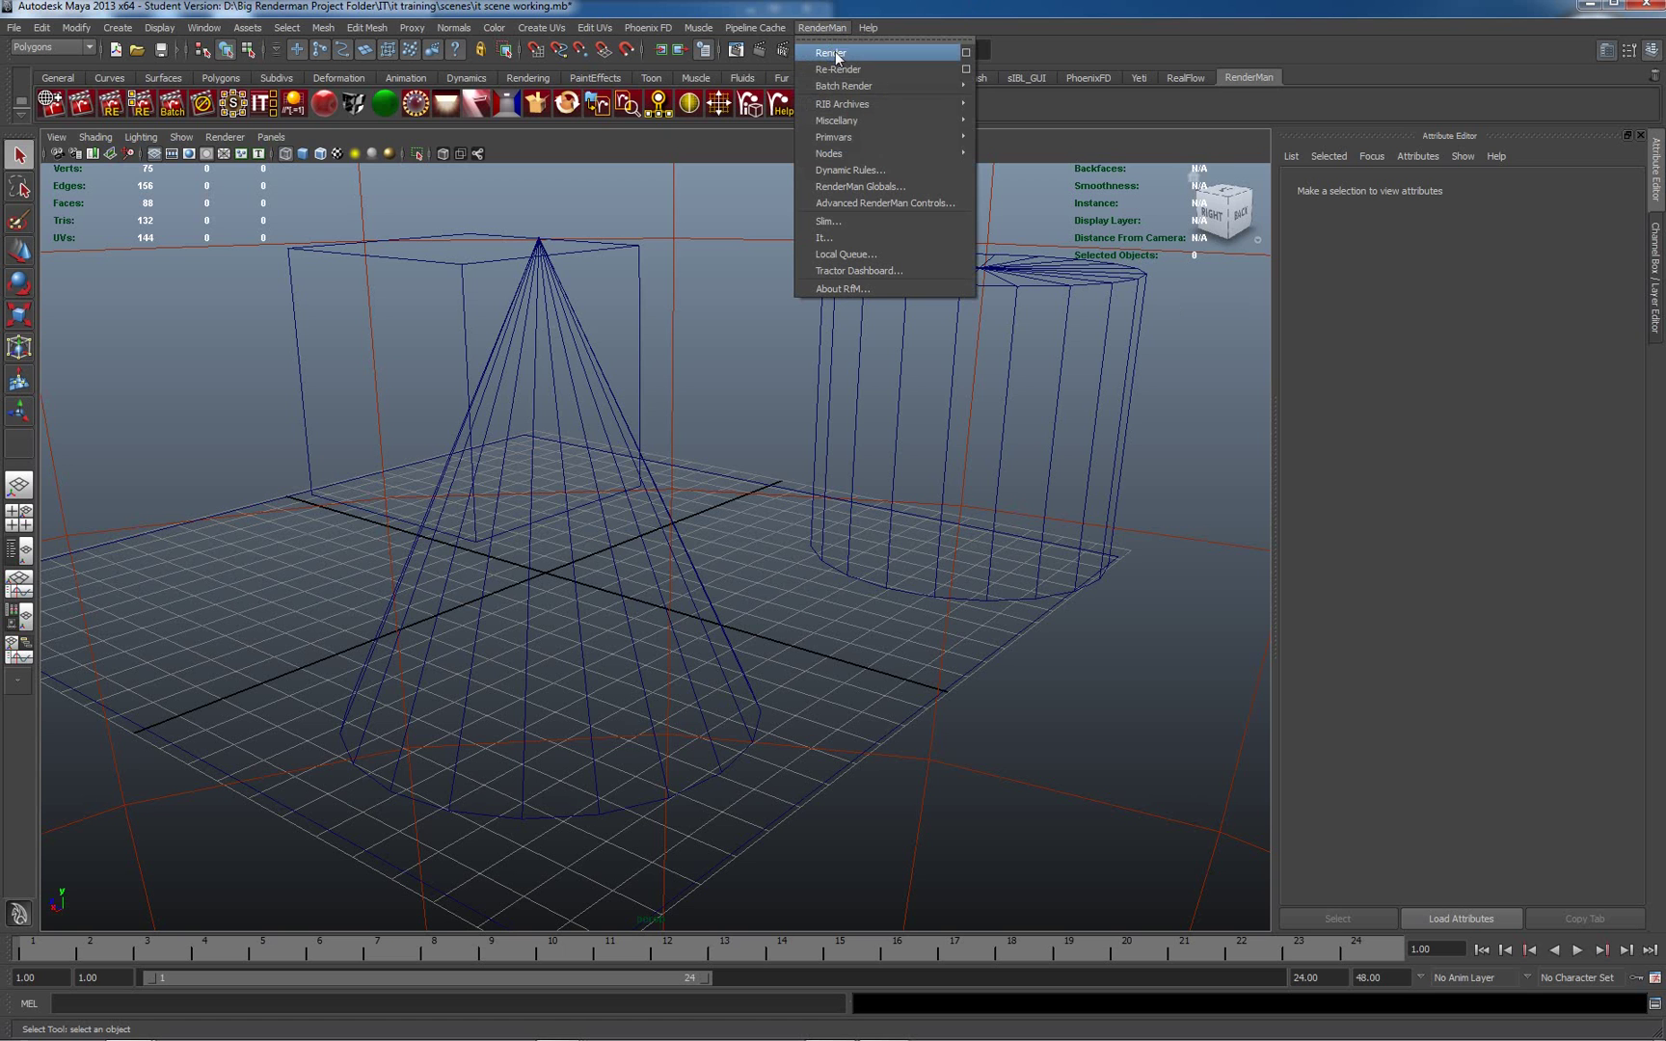
{"action": "left_click", "coordinate": [966, 53]}
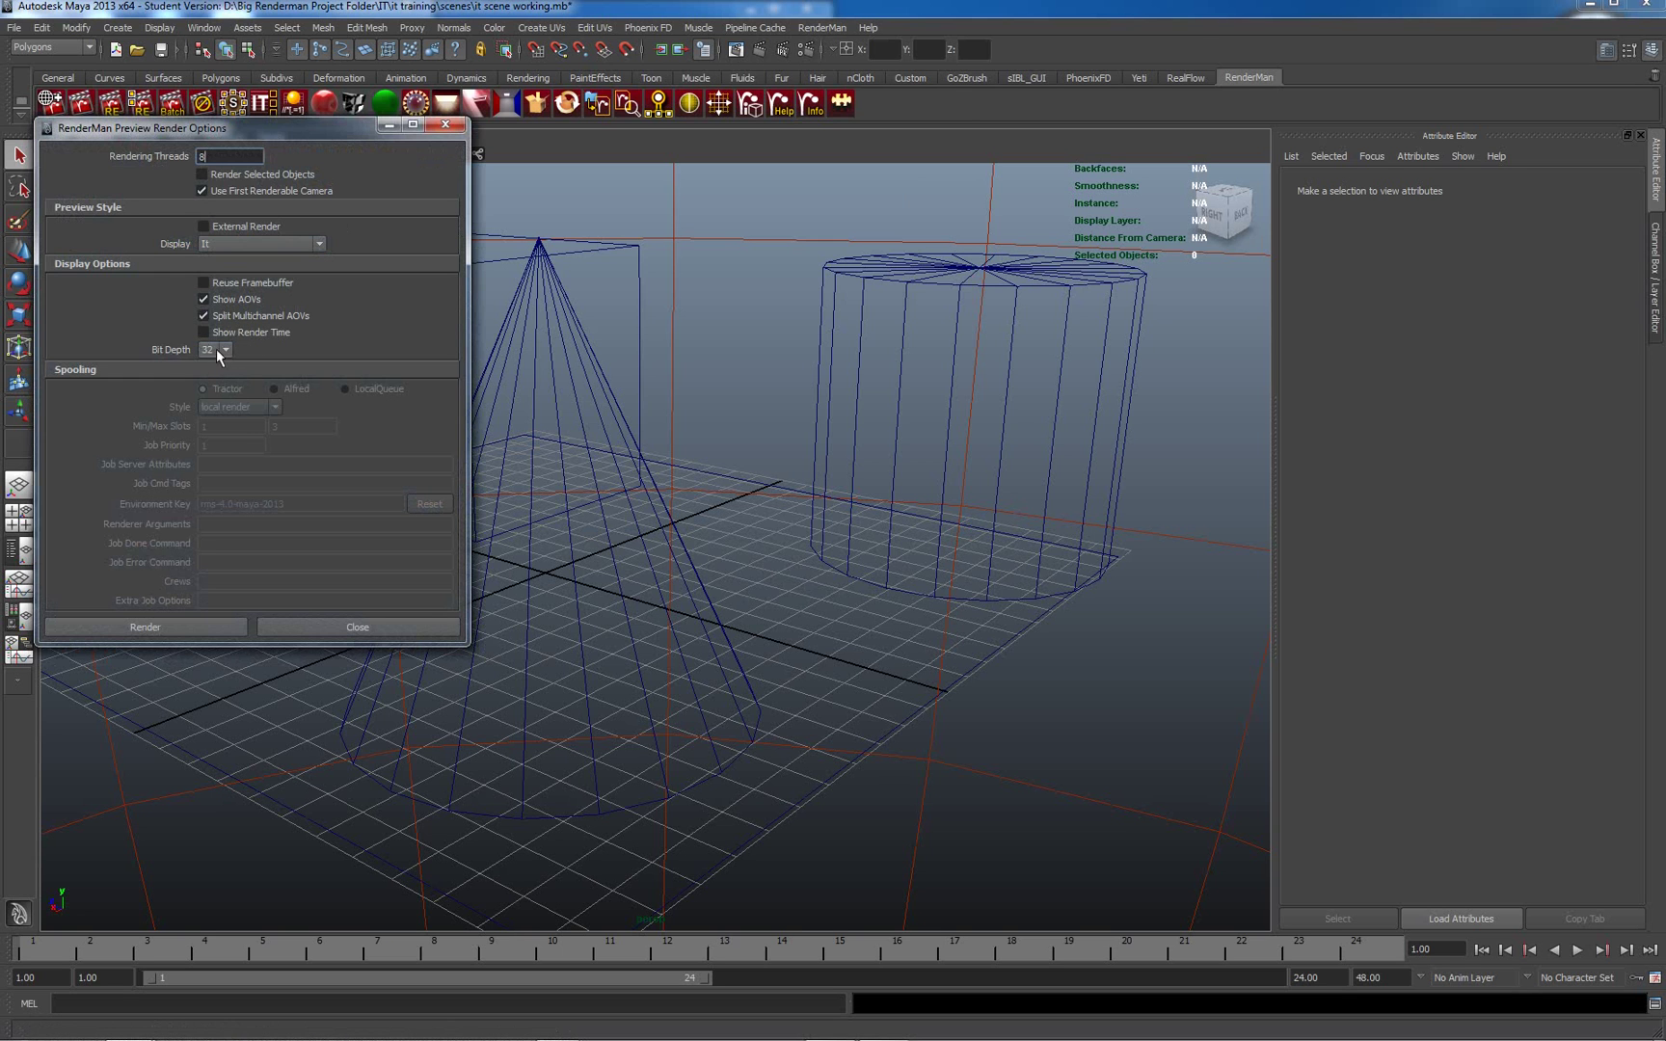
{"action": "left_click", "coordinate": [208, 628]}
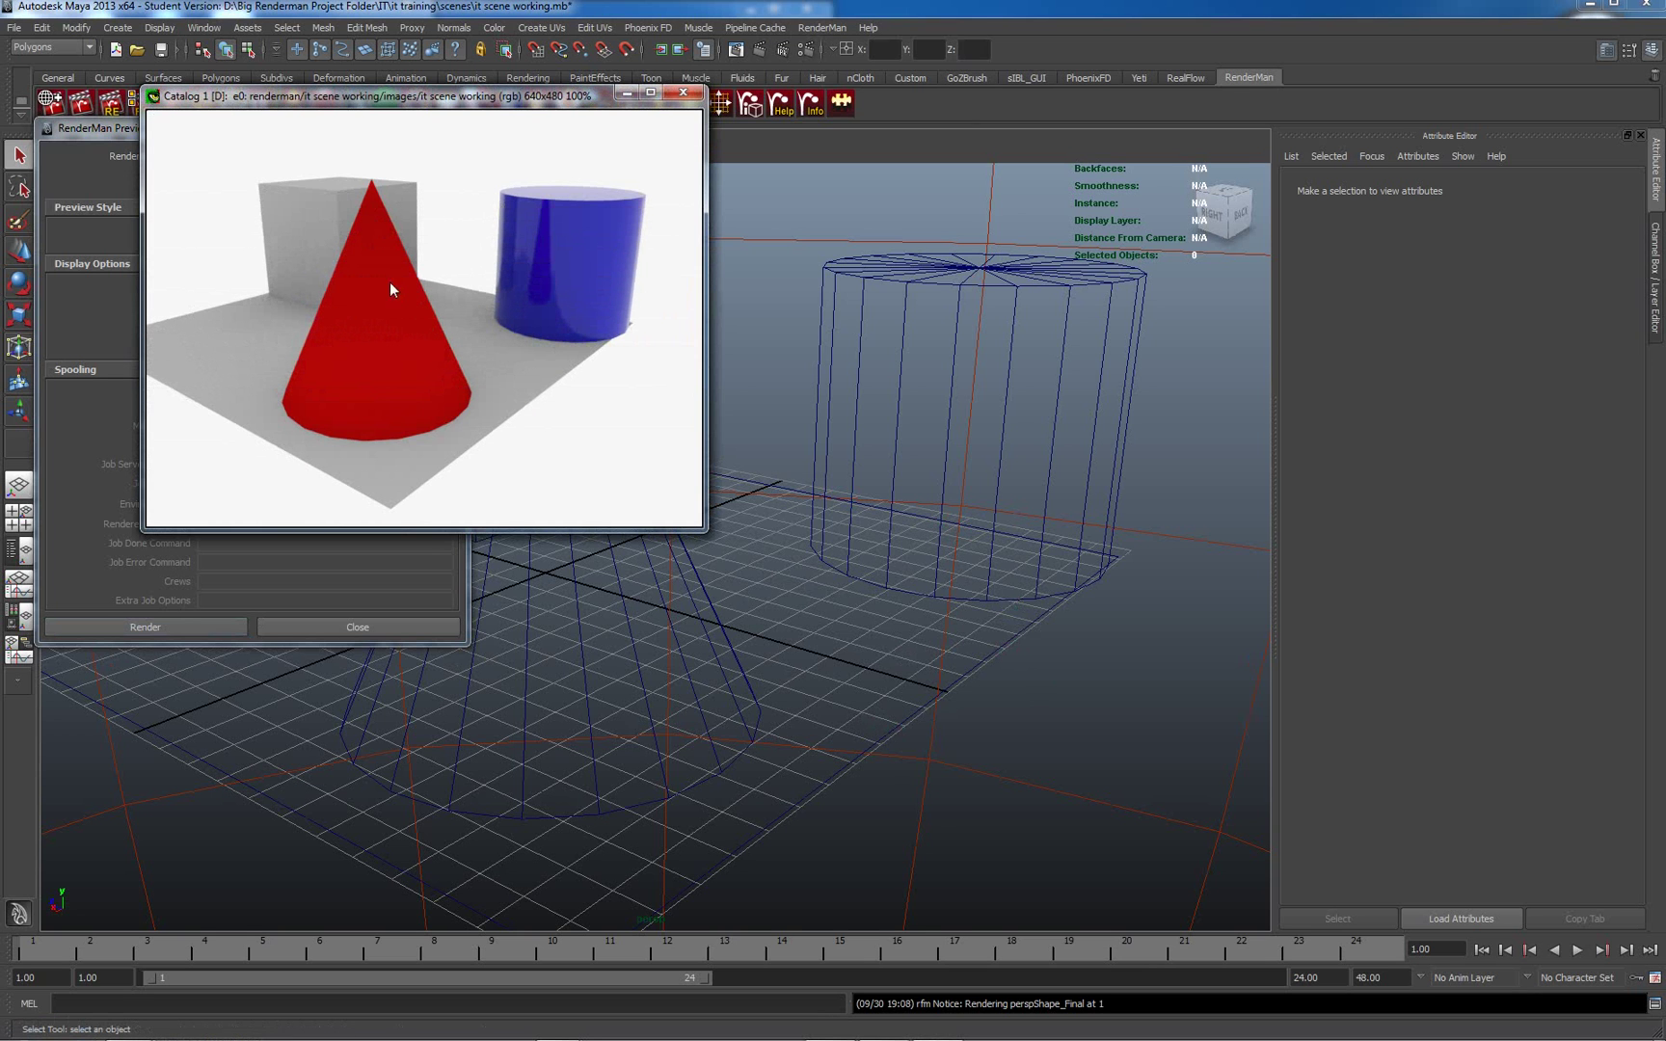
- Set the It render window to stay always on top, move it clear of the preview options and close those options
{"action": "right_click", "coordinate": [450, 244]}
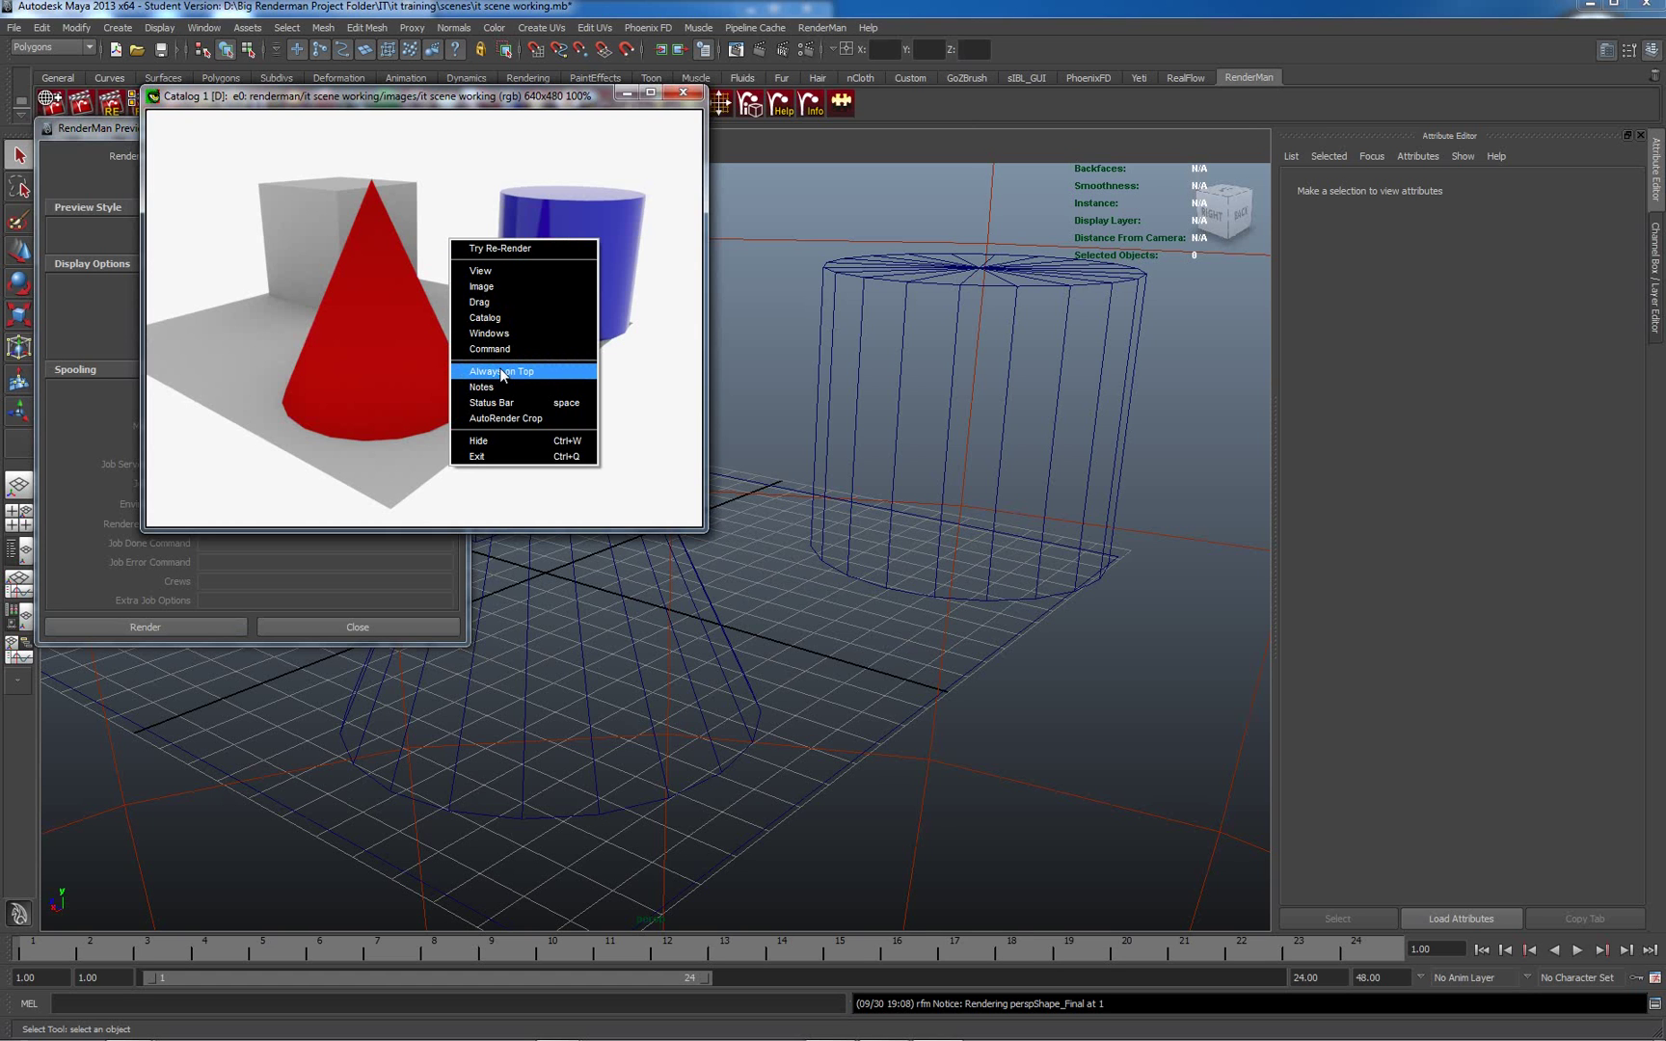
{"action": "right_click", "coordinate": [446, 201]}
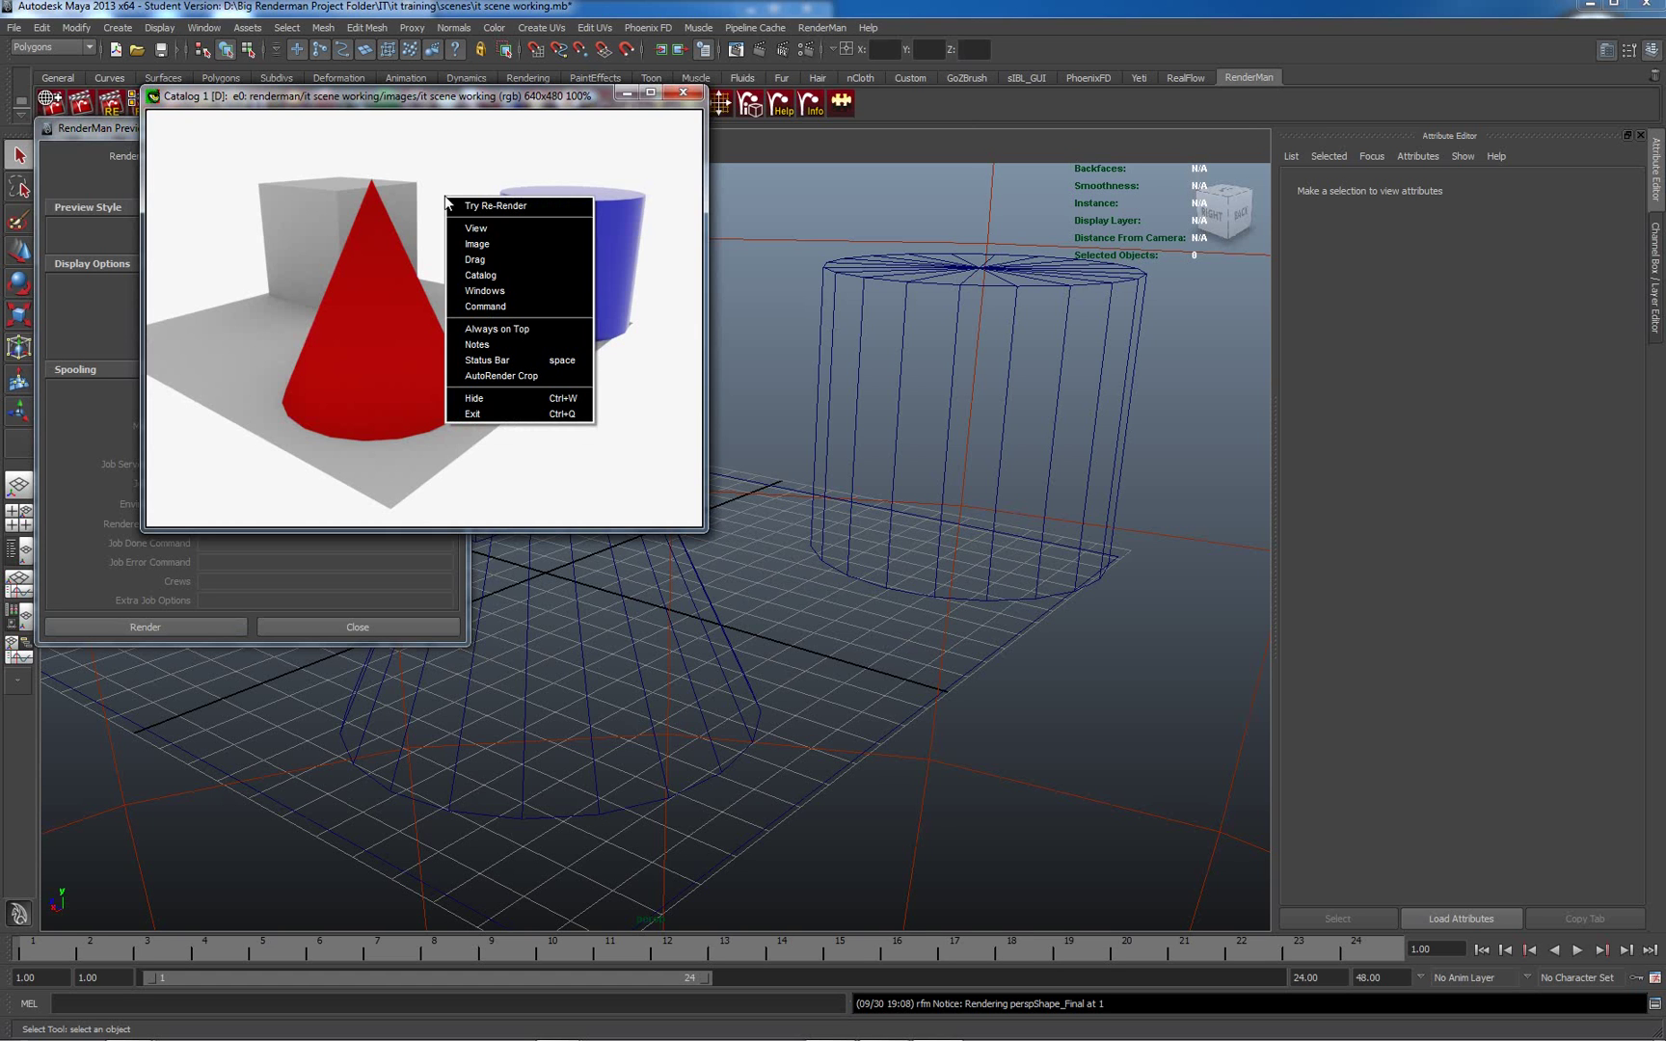
{"action": "left_click", "coordinate": [512, 328]}
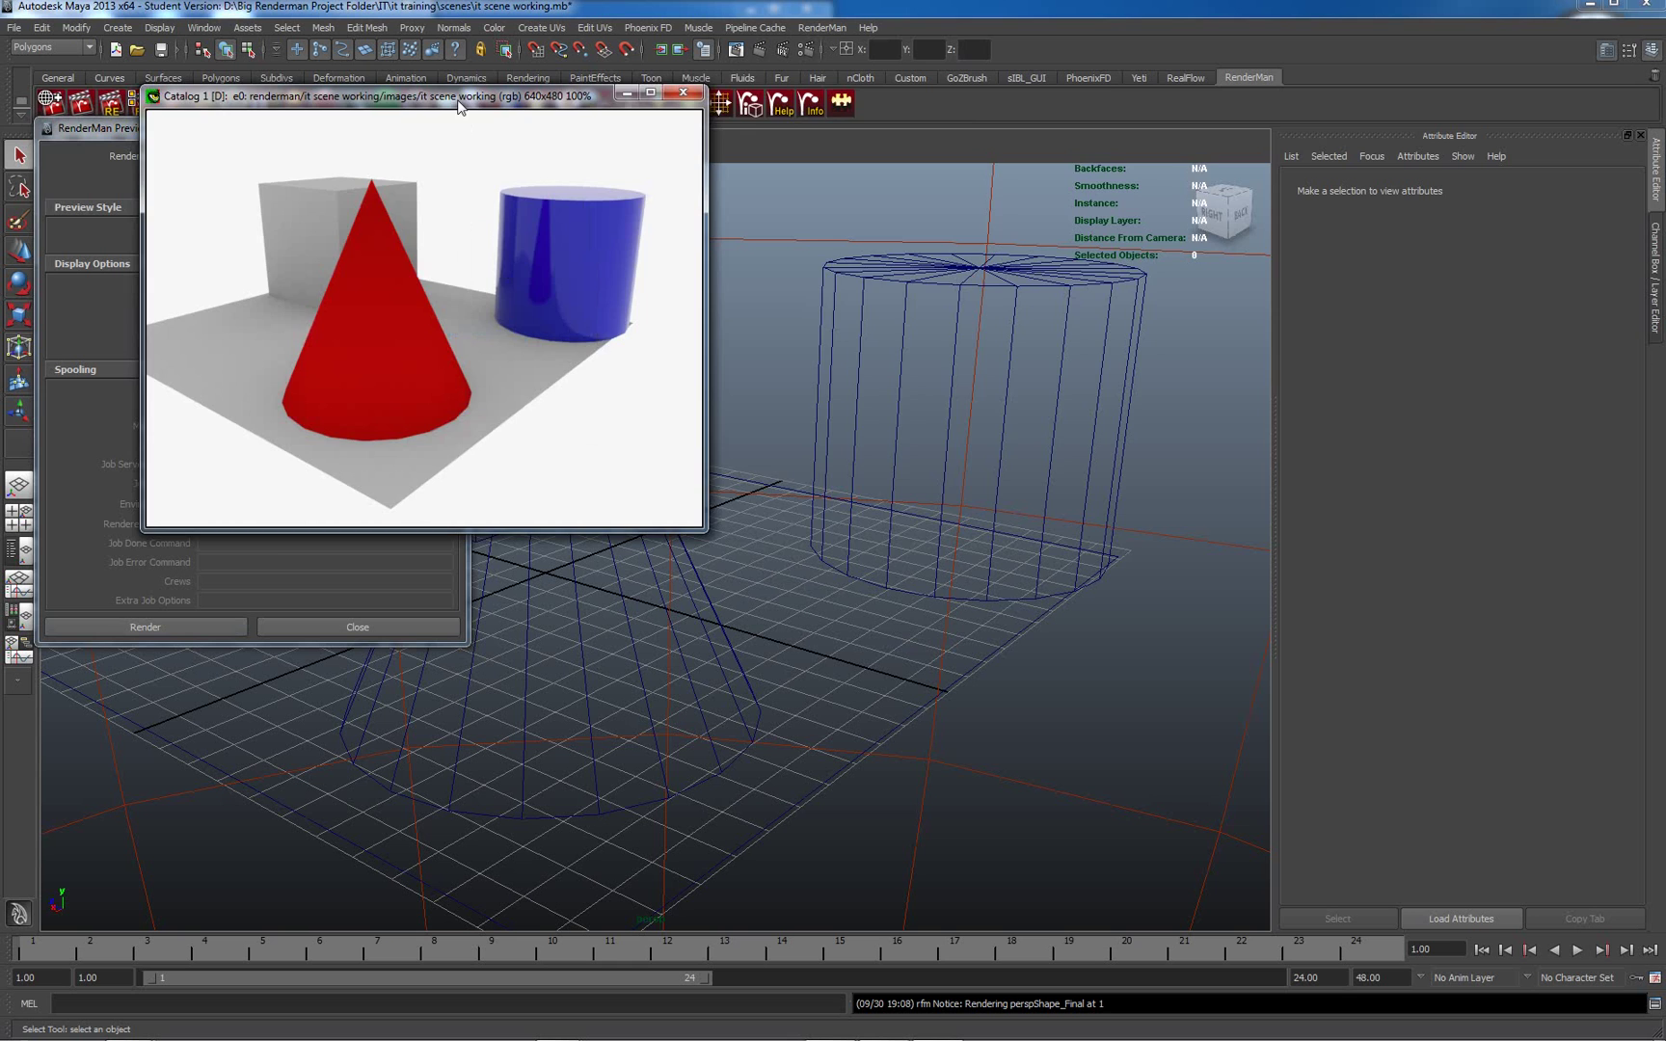
{"action": "left_click_drag", "start_coordinate": [459, 107], "coordinate": [1216, 123]}
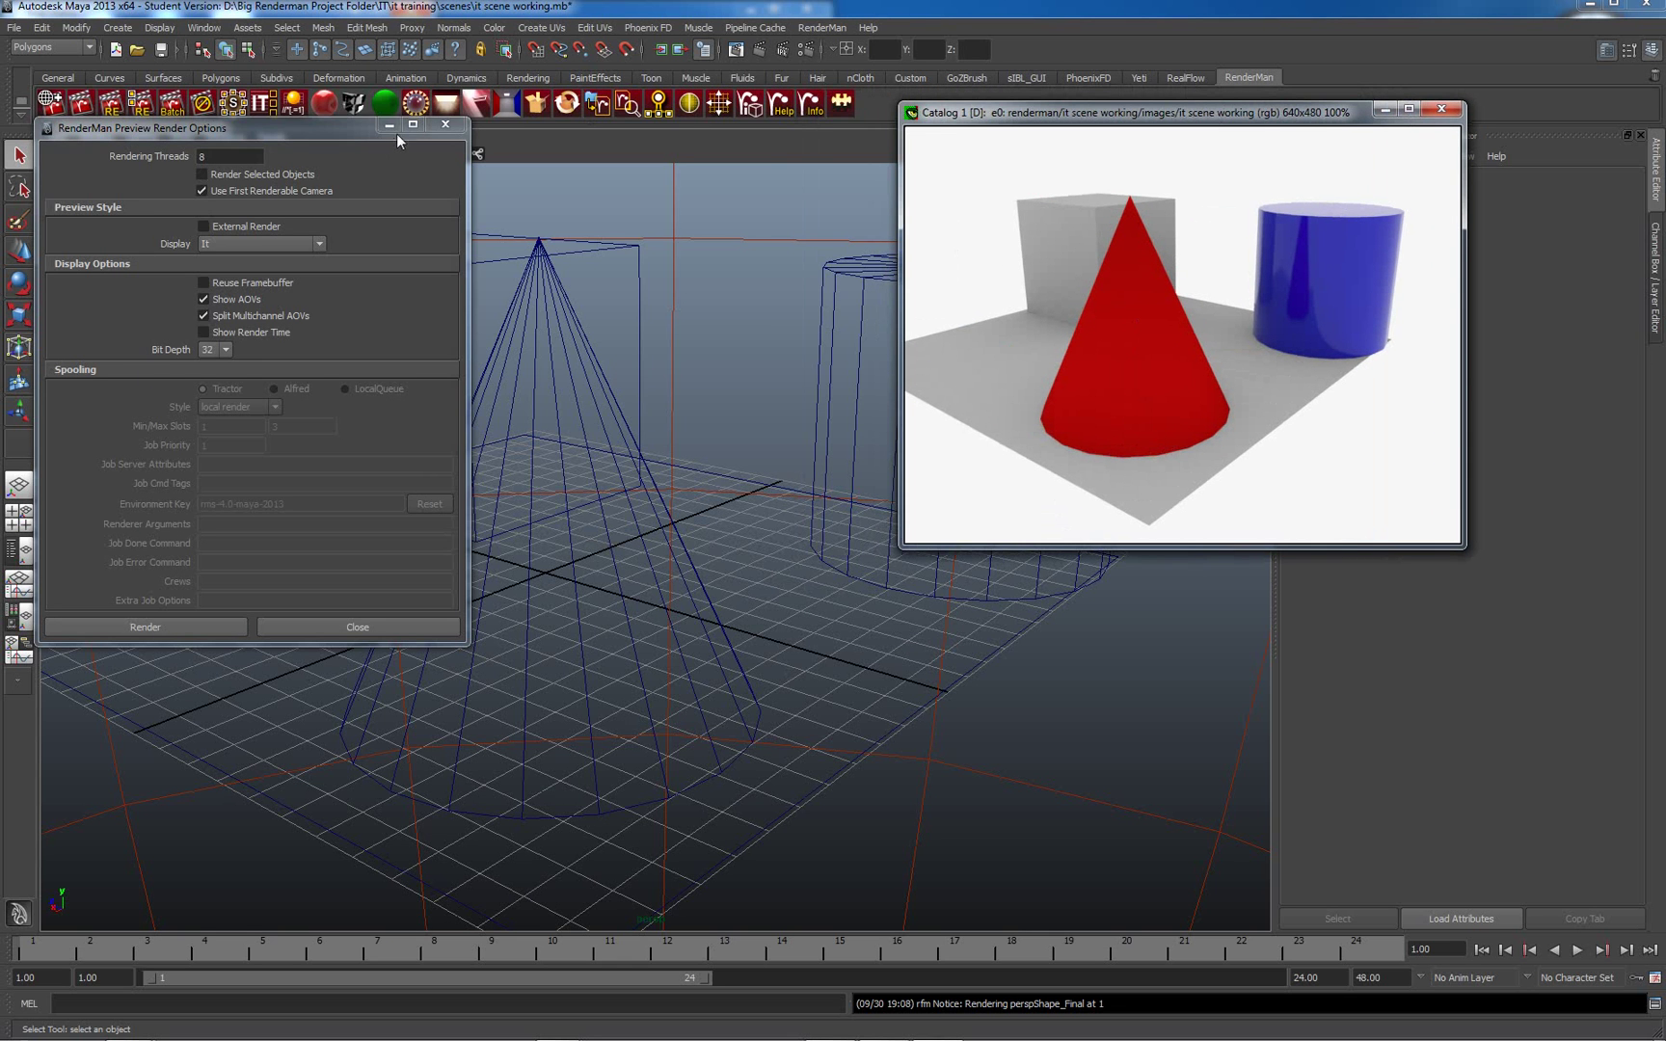
{"action": "left_click", "coordinate": [445, 124]}
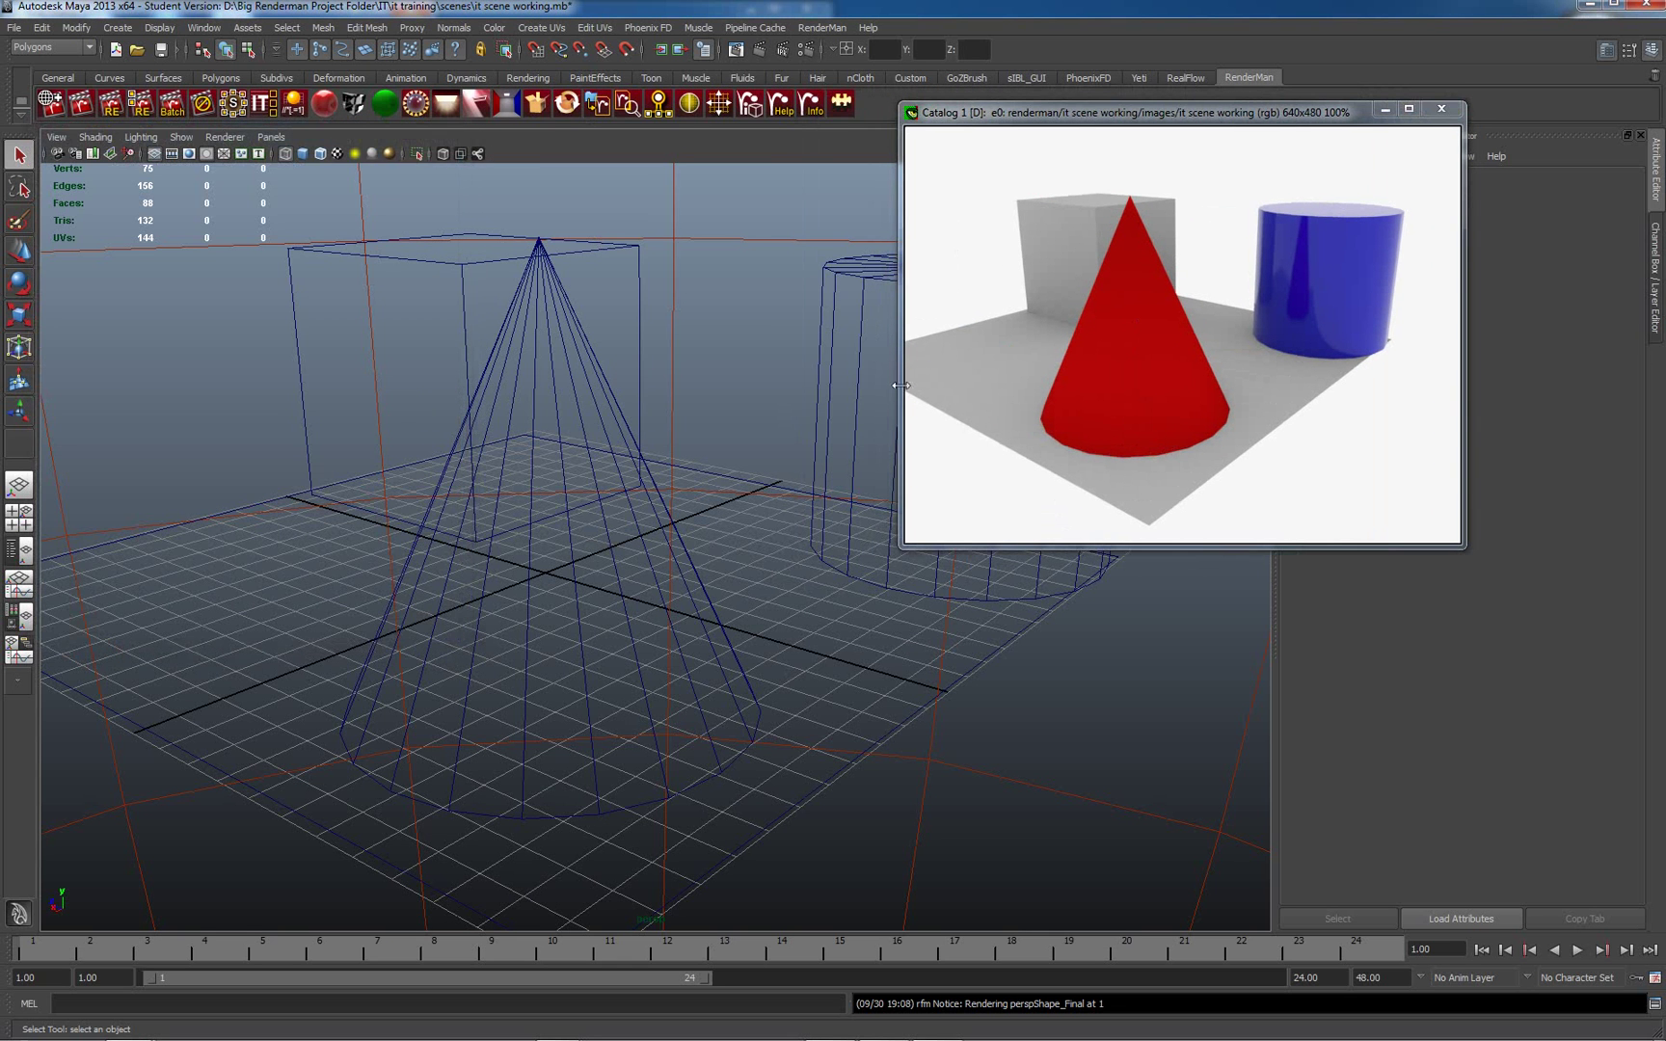
{"action": "right_click", "coordinate": [1156, 212]}
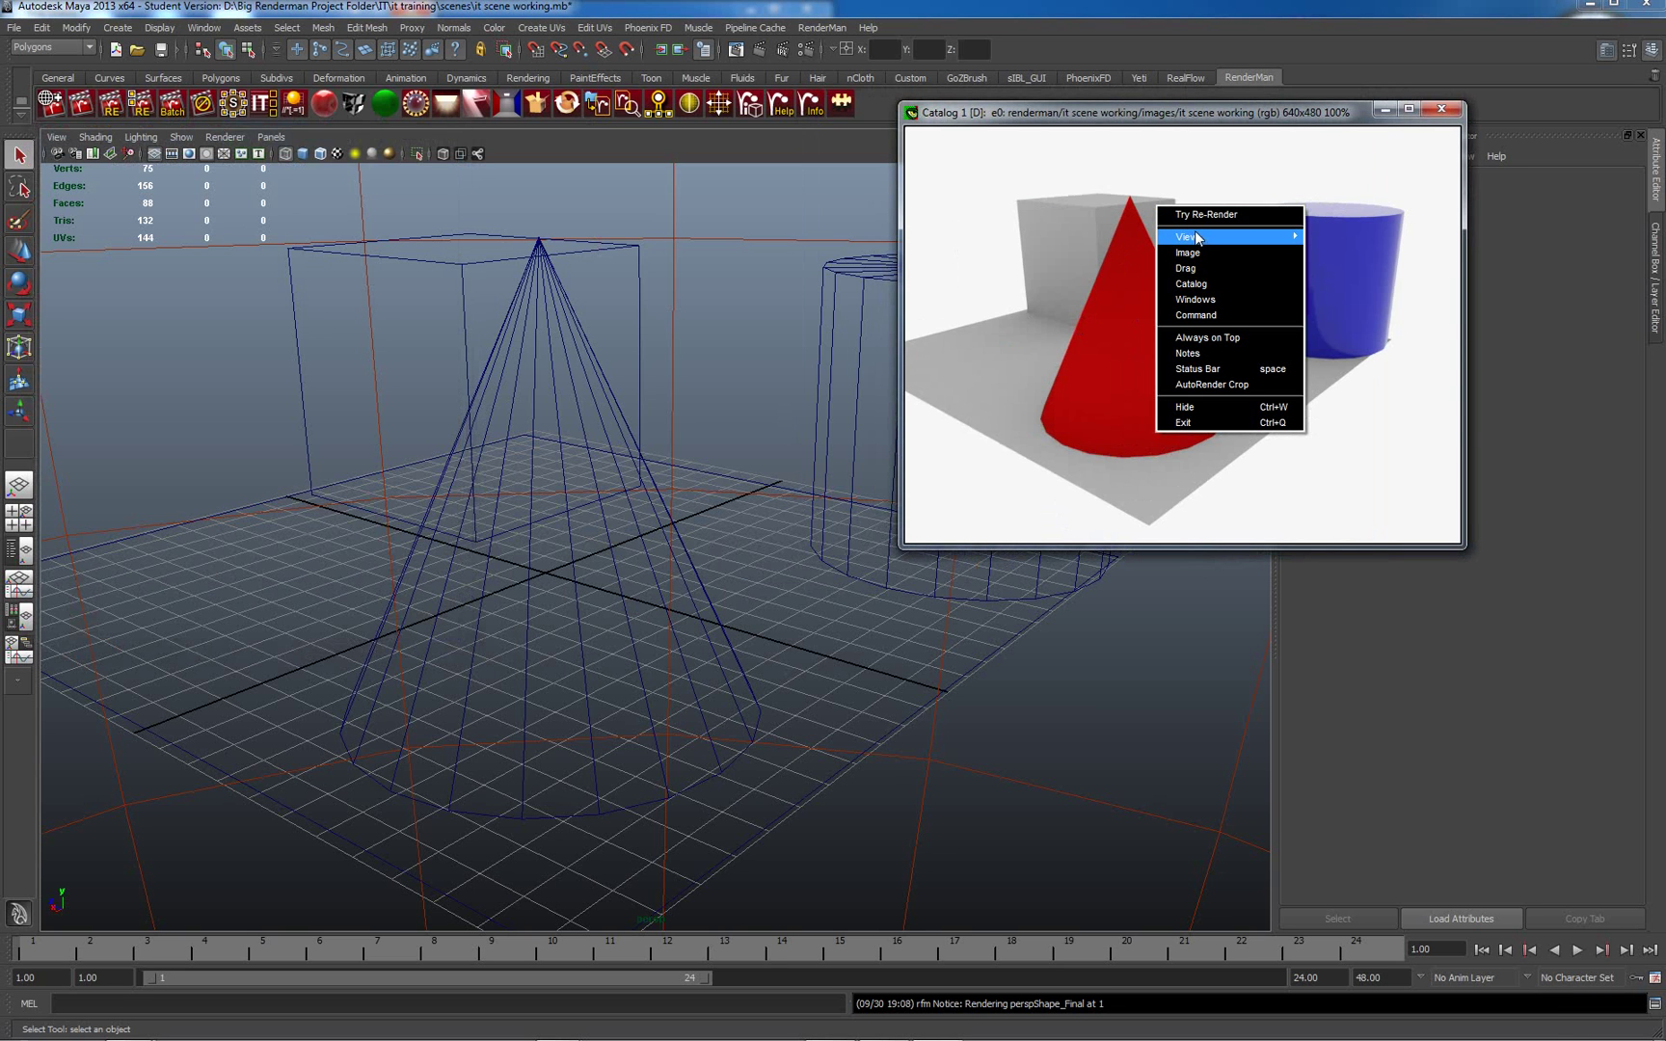
{"action": "mouse_move", "coordinate": [1200, 237]}
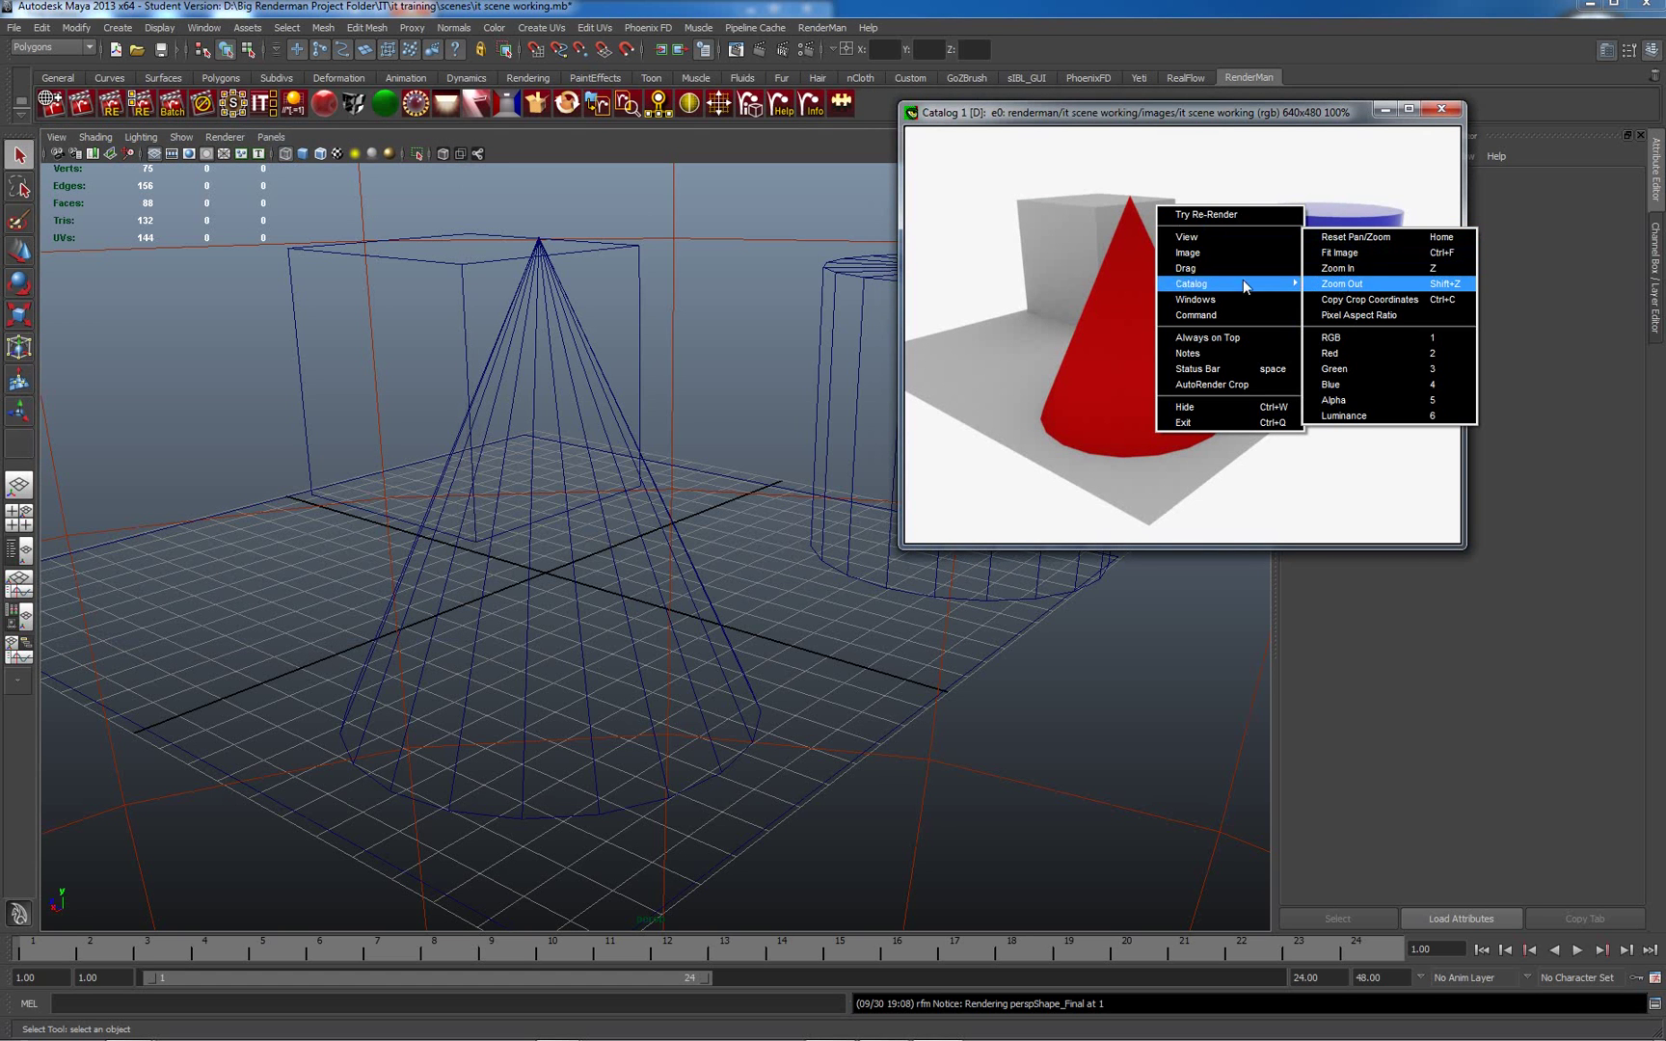
{"action": "left_click", "coordinate": [1117, 186]}
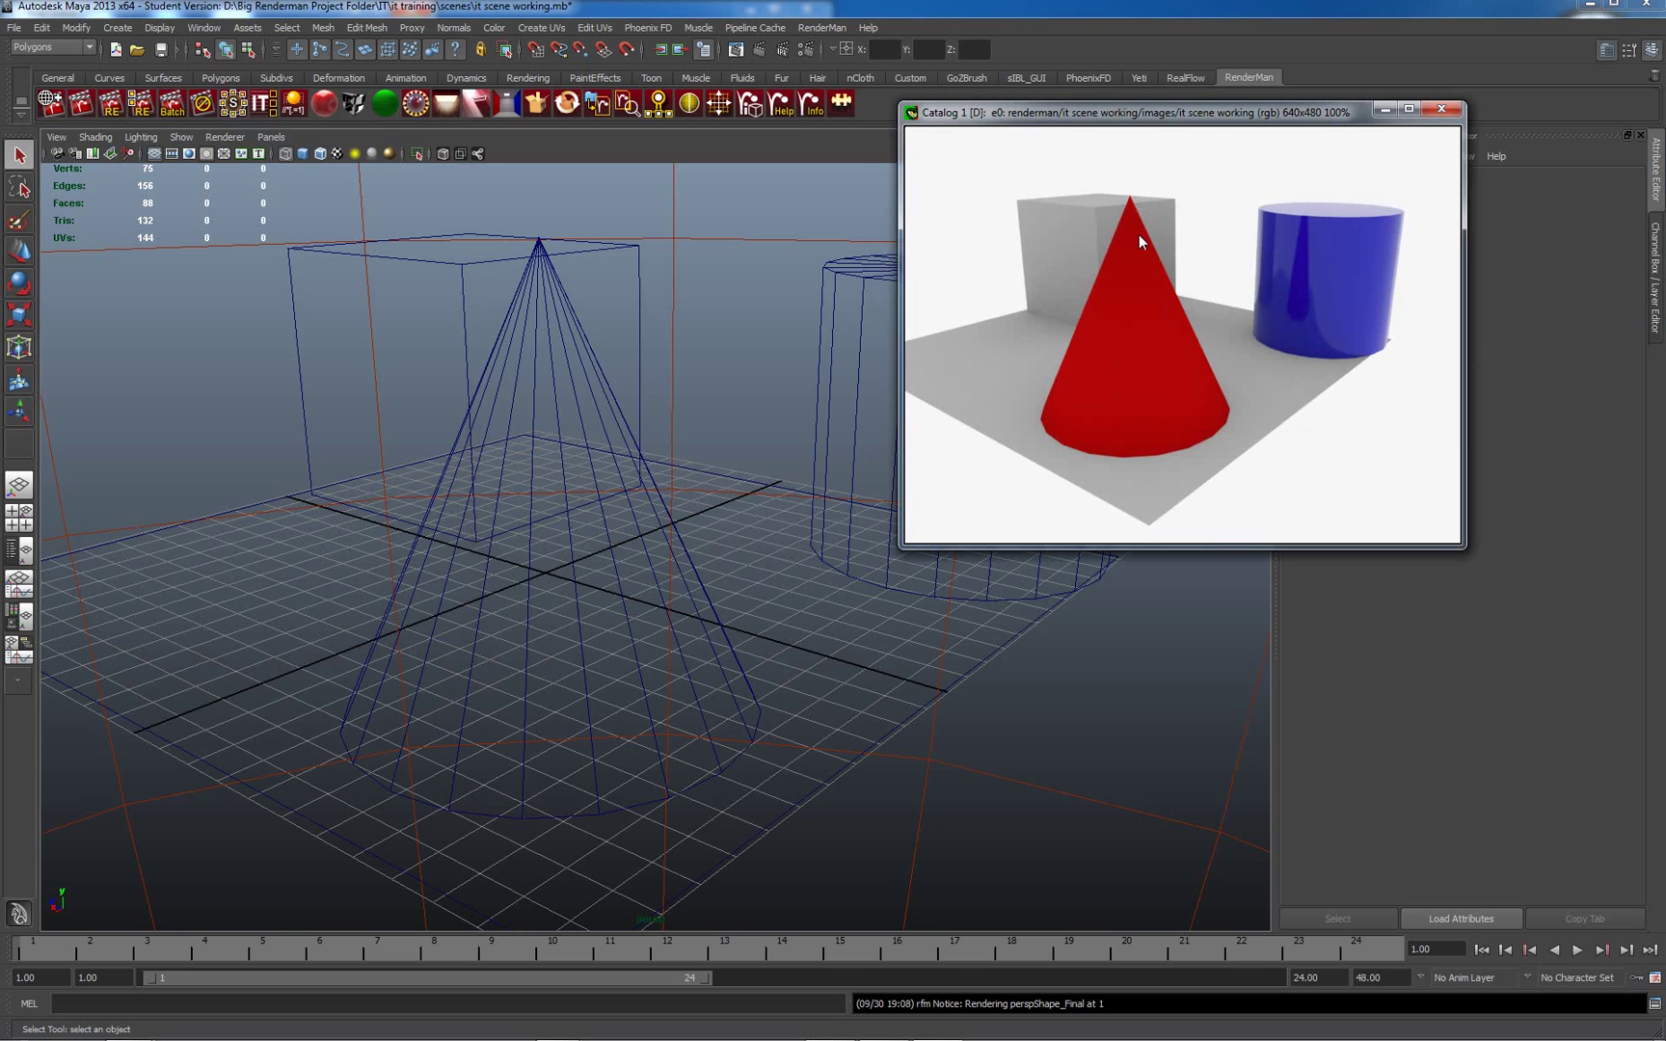
{"action": "right_click", "coordinate": [1170, 202]}
{"action": "mouse_move", "coordinate": [1218, 301]}
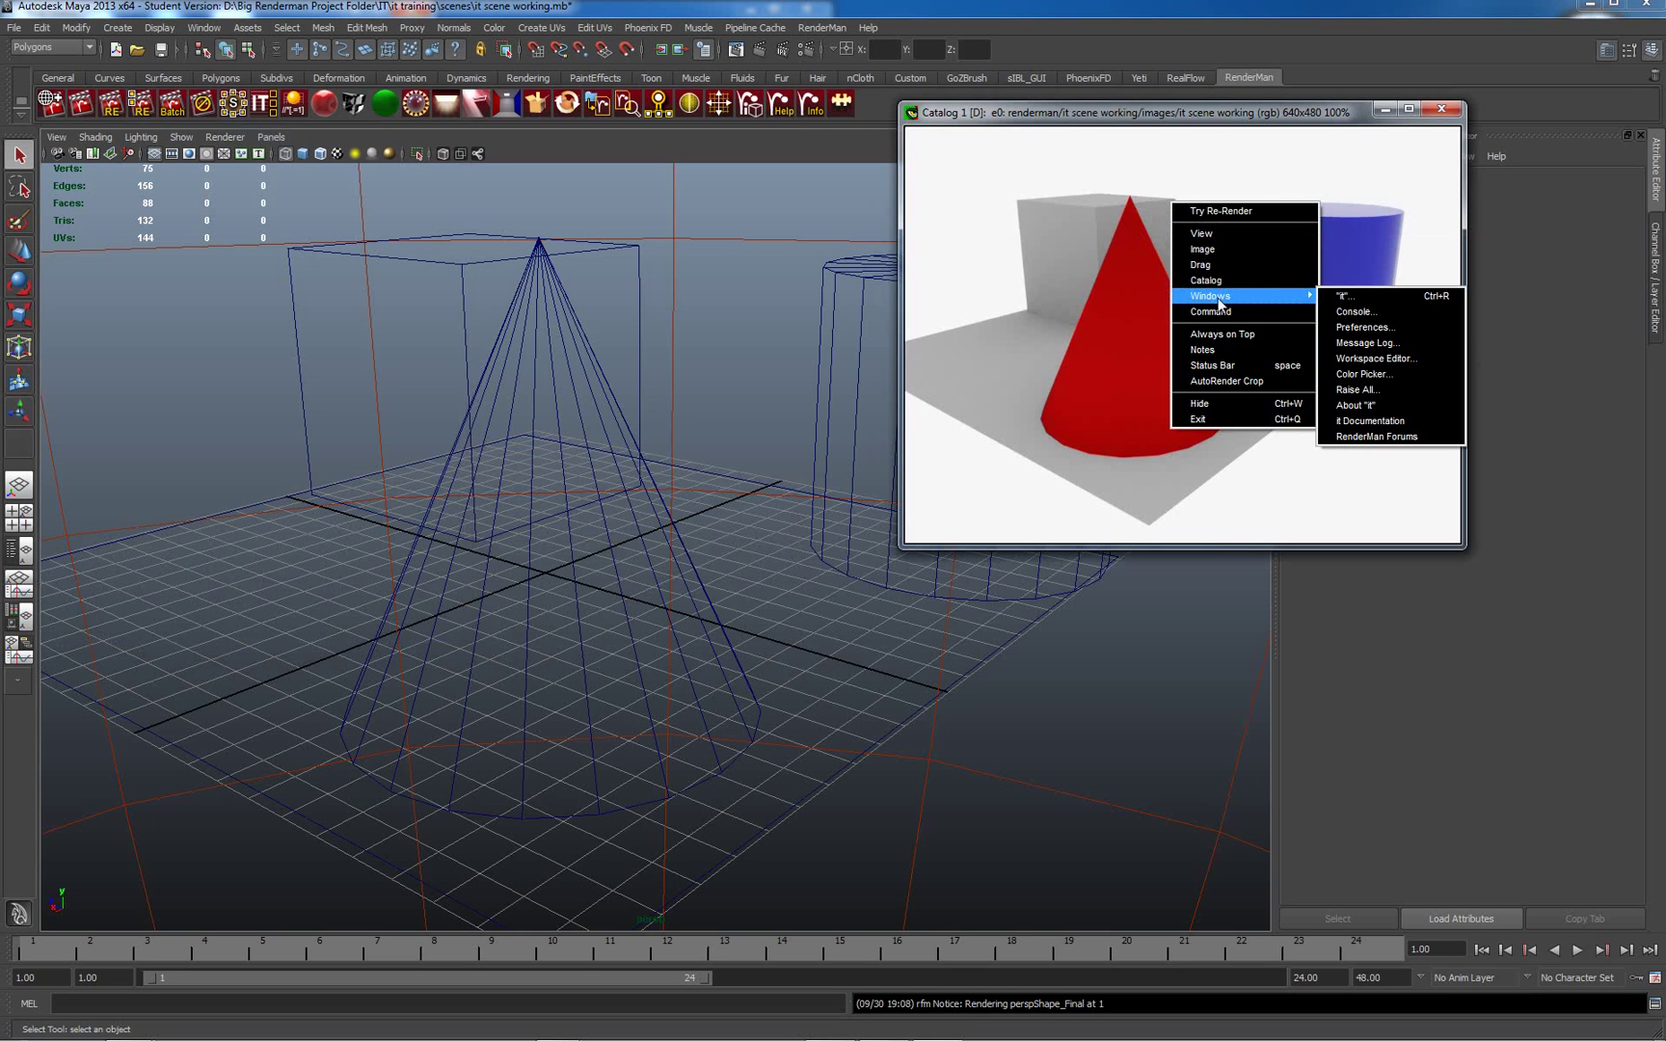
{"action": "mouse_move", "coordinate": [1245, 272]}
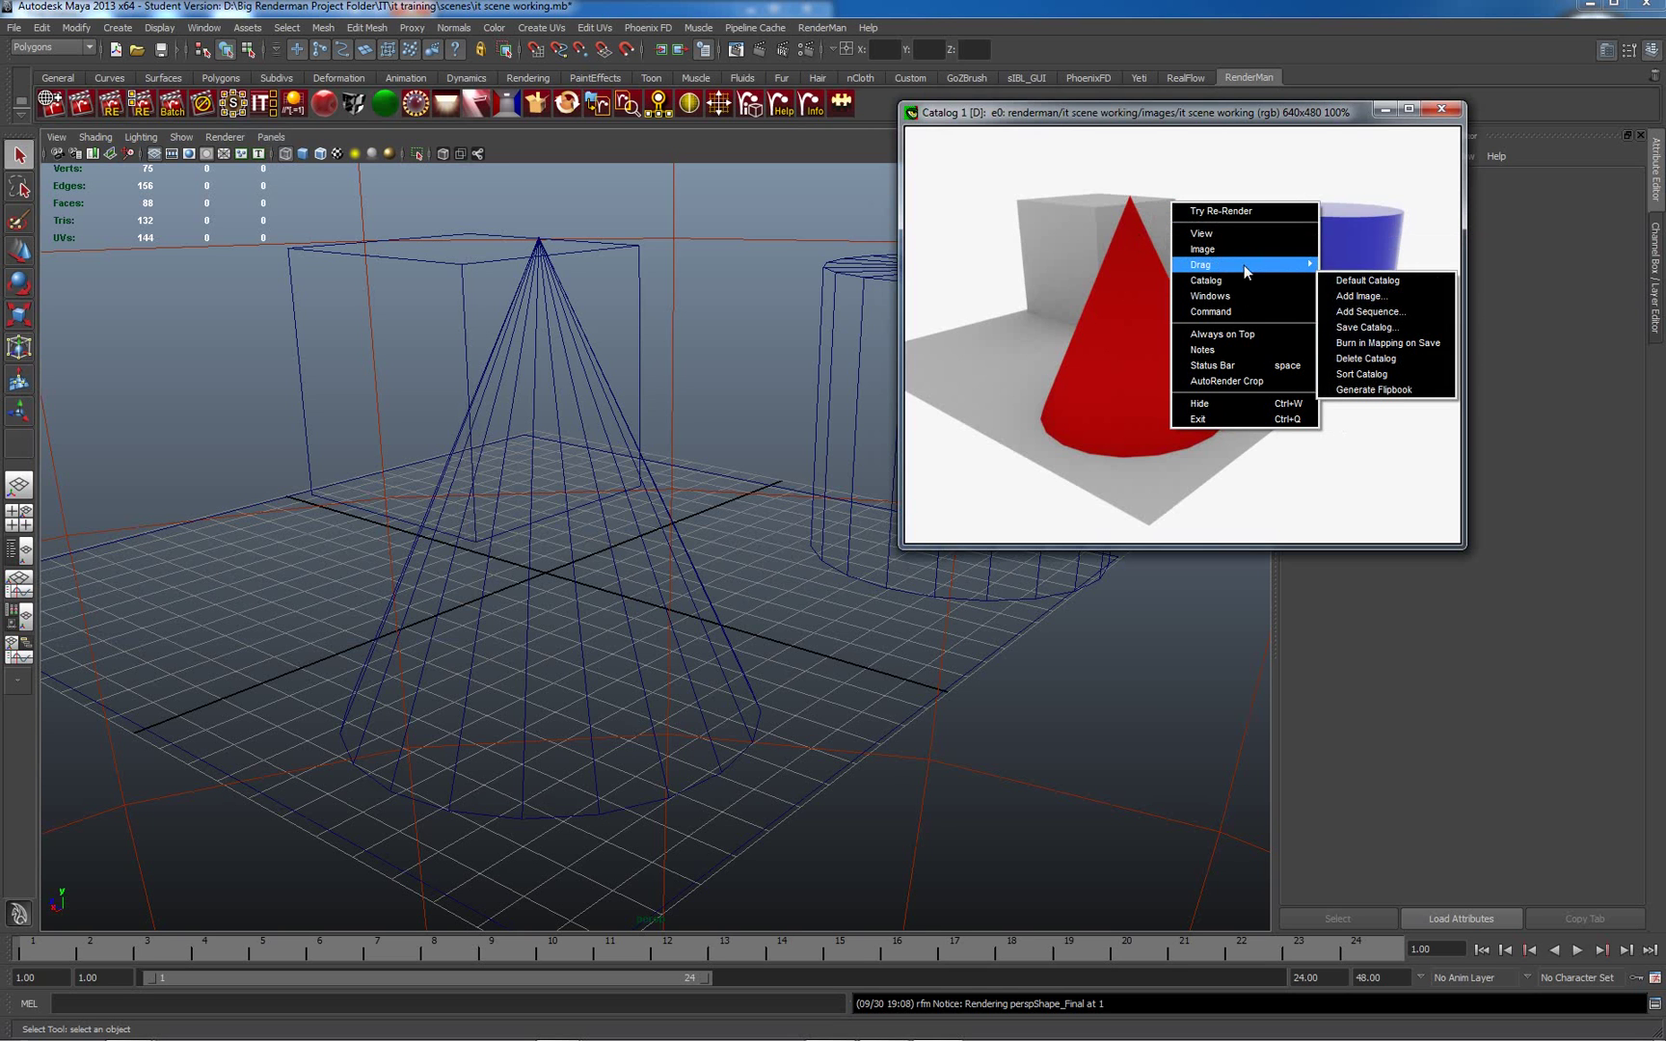
{"action": "left_click", "coordinate": [1097, 290]}
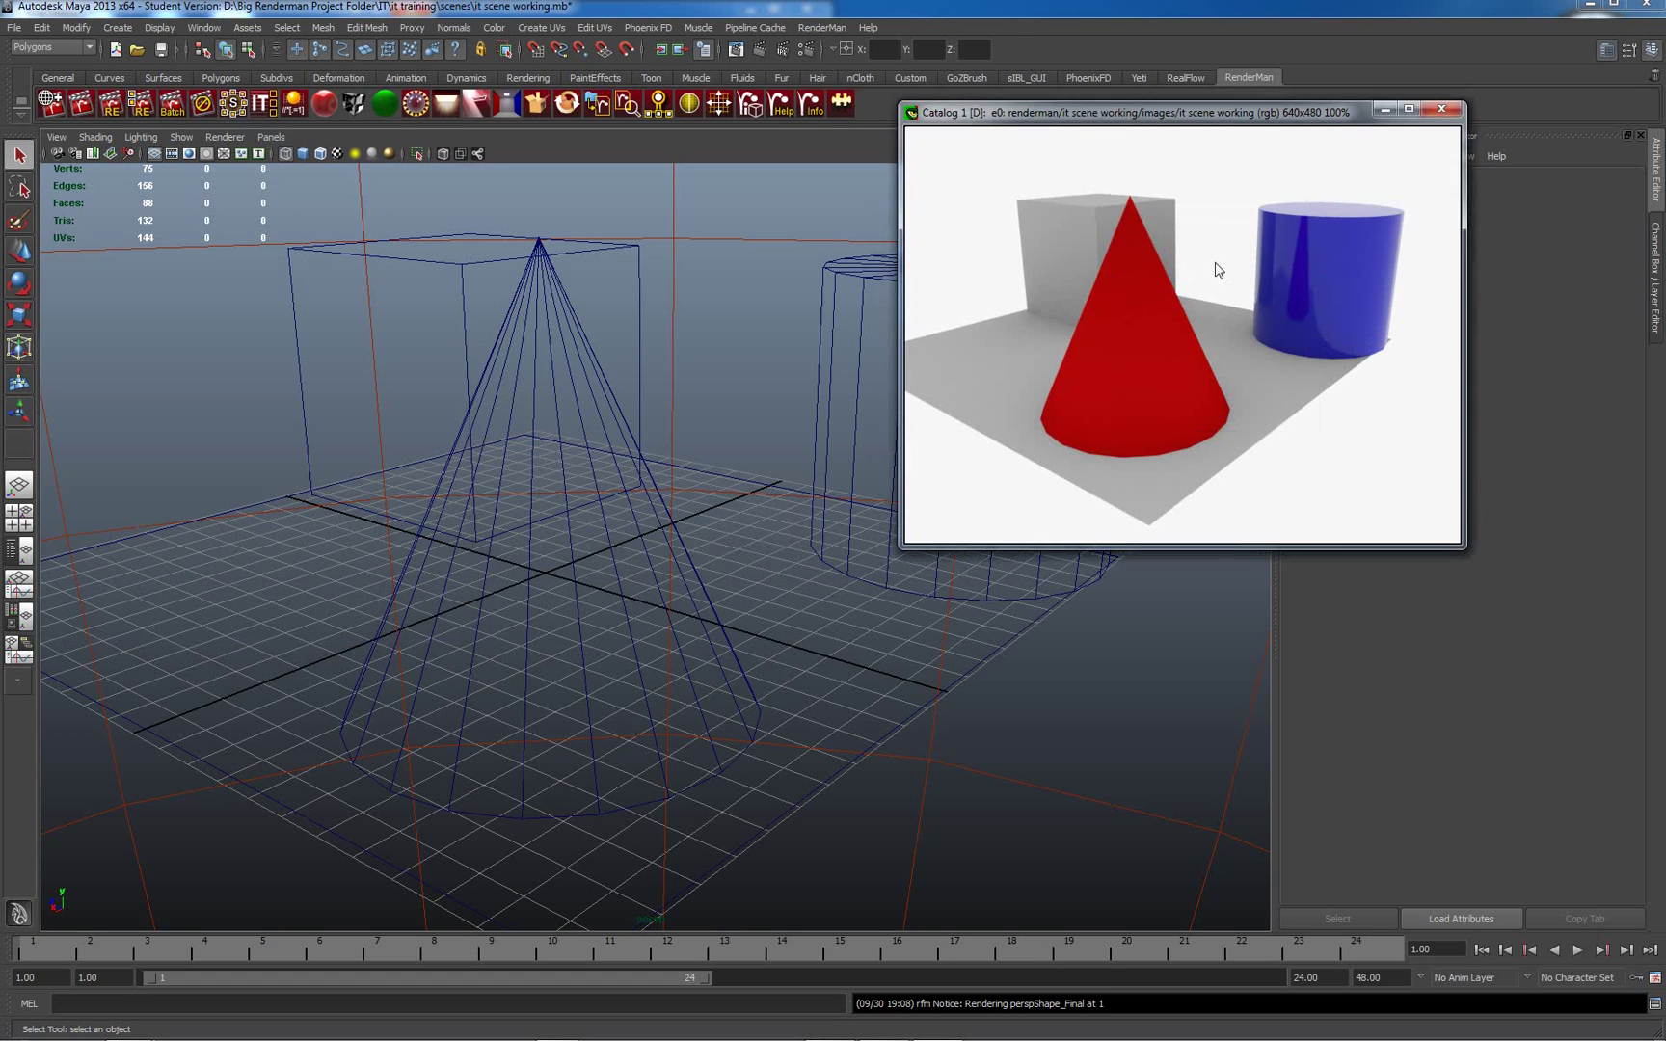
- Pan the rendered image within the It window, and reset its pan and zoom
{"action": "right_click", "coordinate": [1194, 247]}
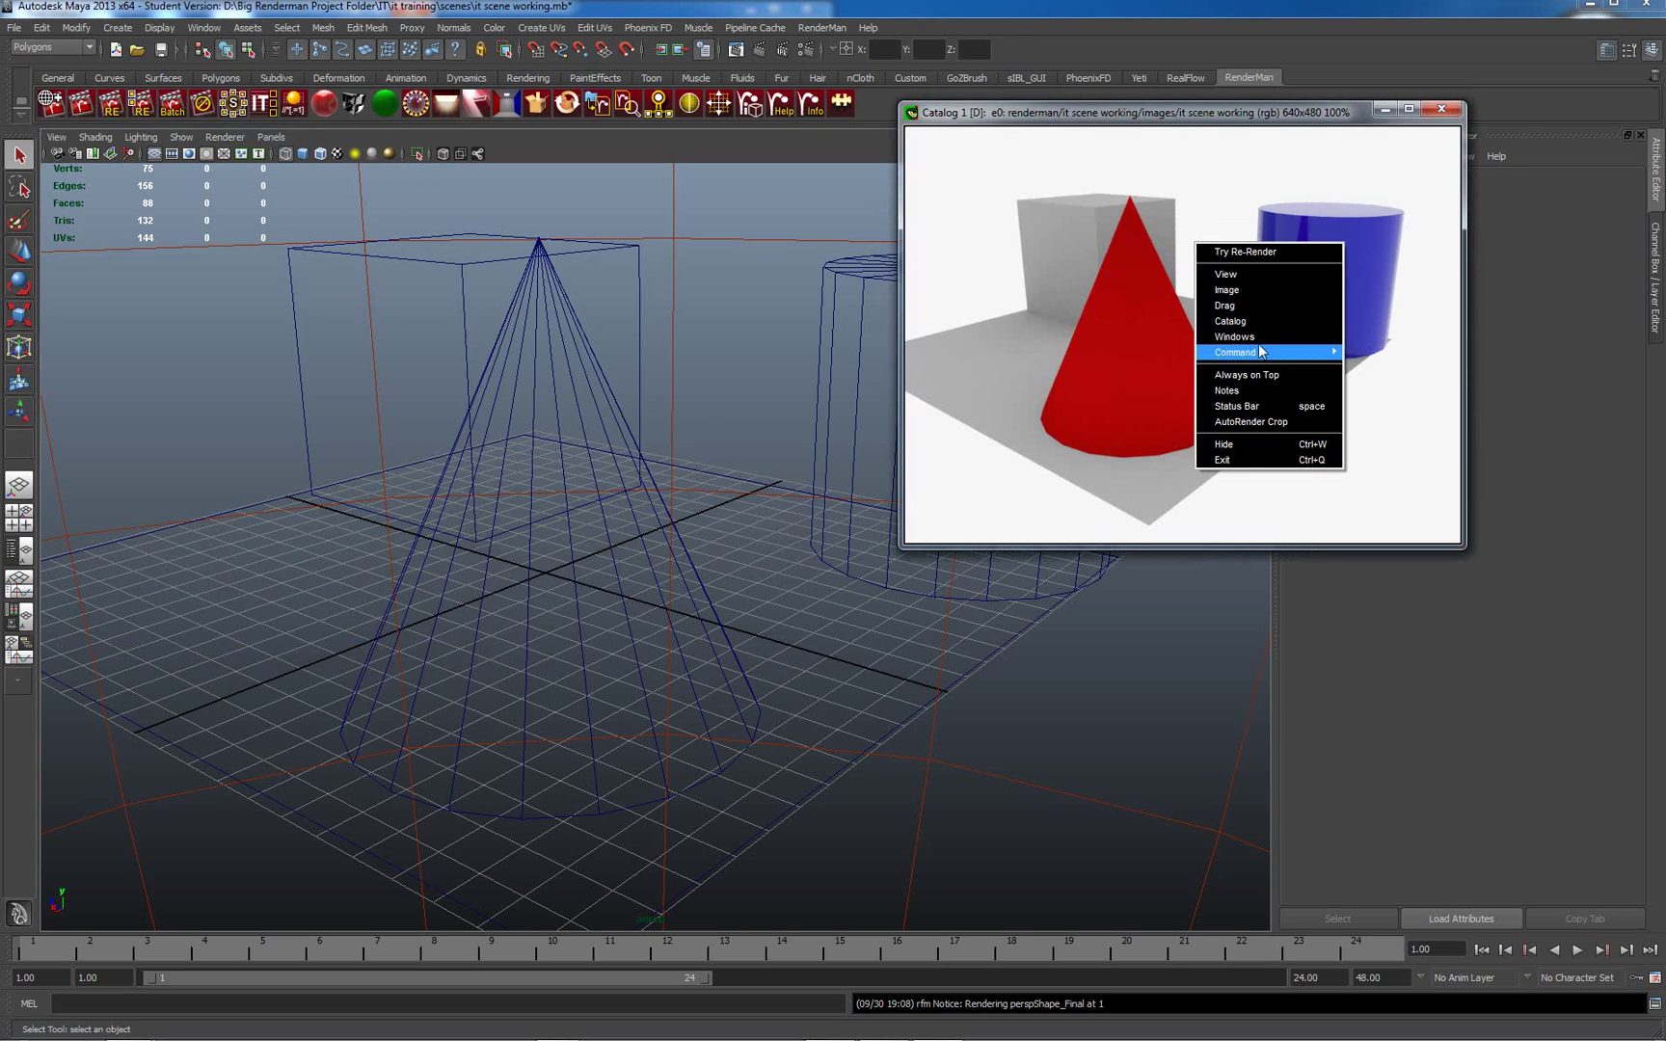
{"action": "mouse_move", "coordinate": [1274, 352]}
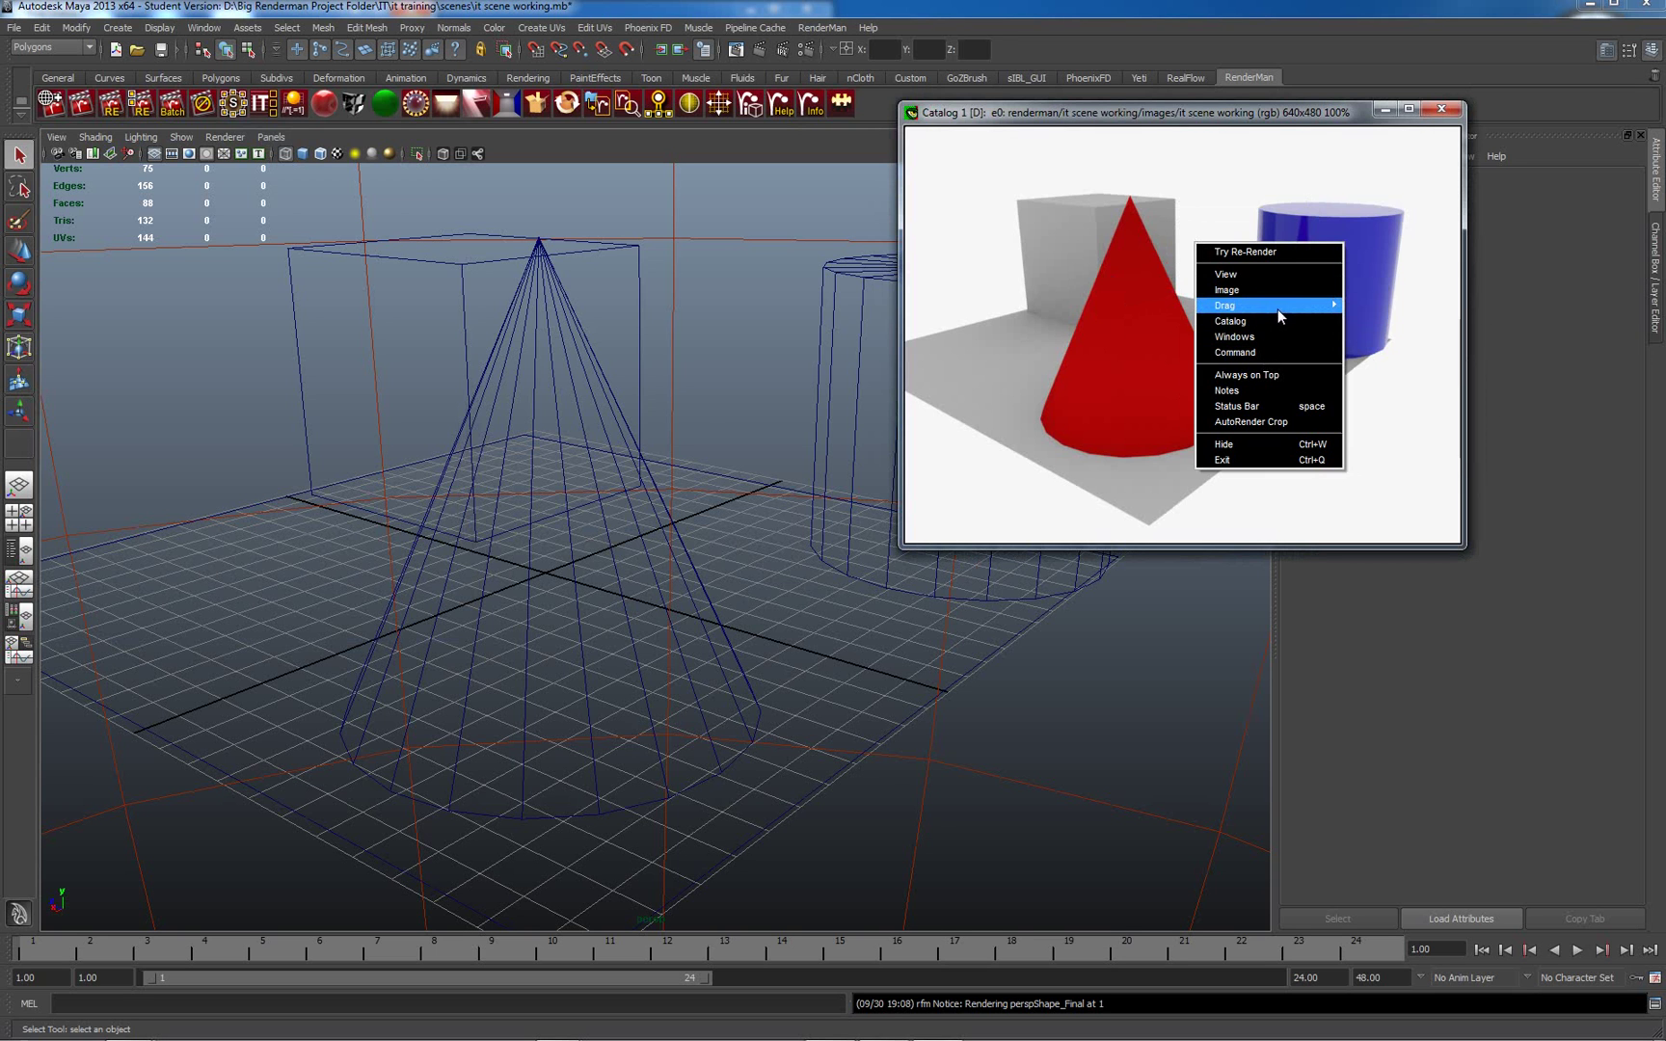
{"action": "mouse_move", "coordinate": [1276, 306]}
{"action": "left_click", "coordinate": [1367, 321]}
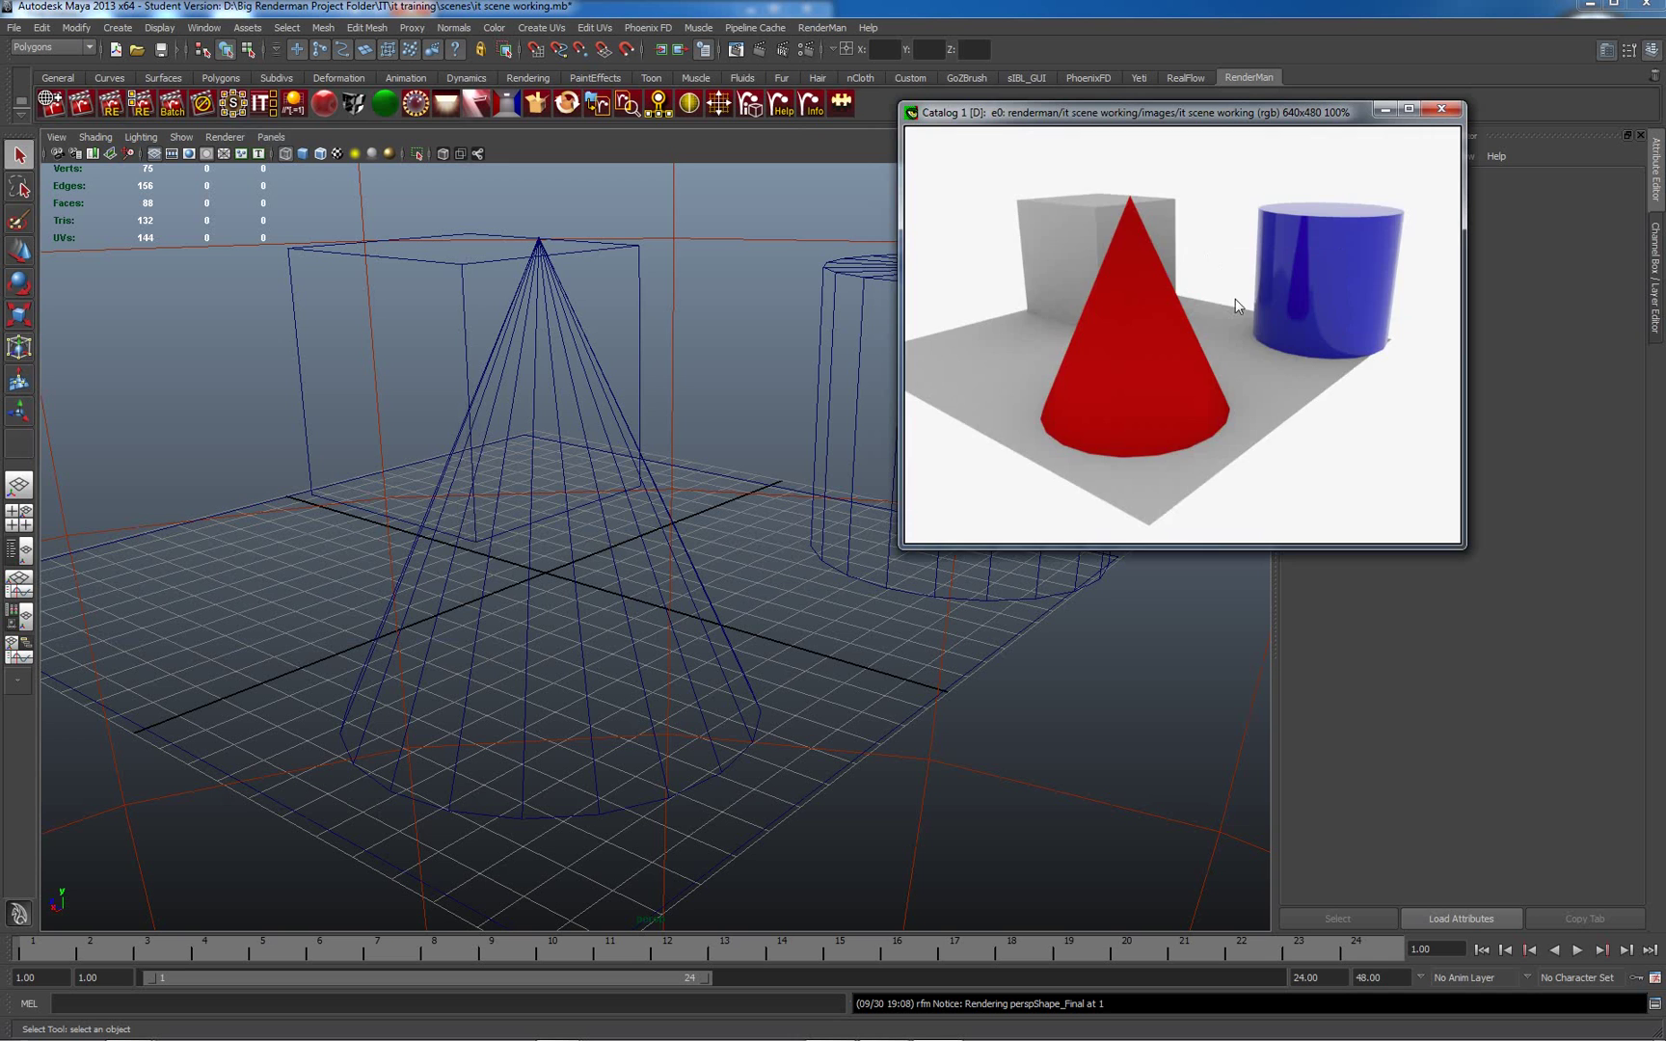
{"action": "left_click_drag", "start_coordinate": [1239, 298], "coordinate": [1188, 276]}
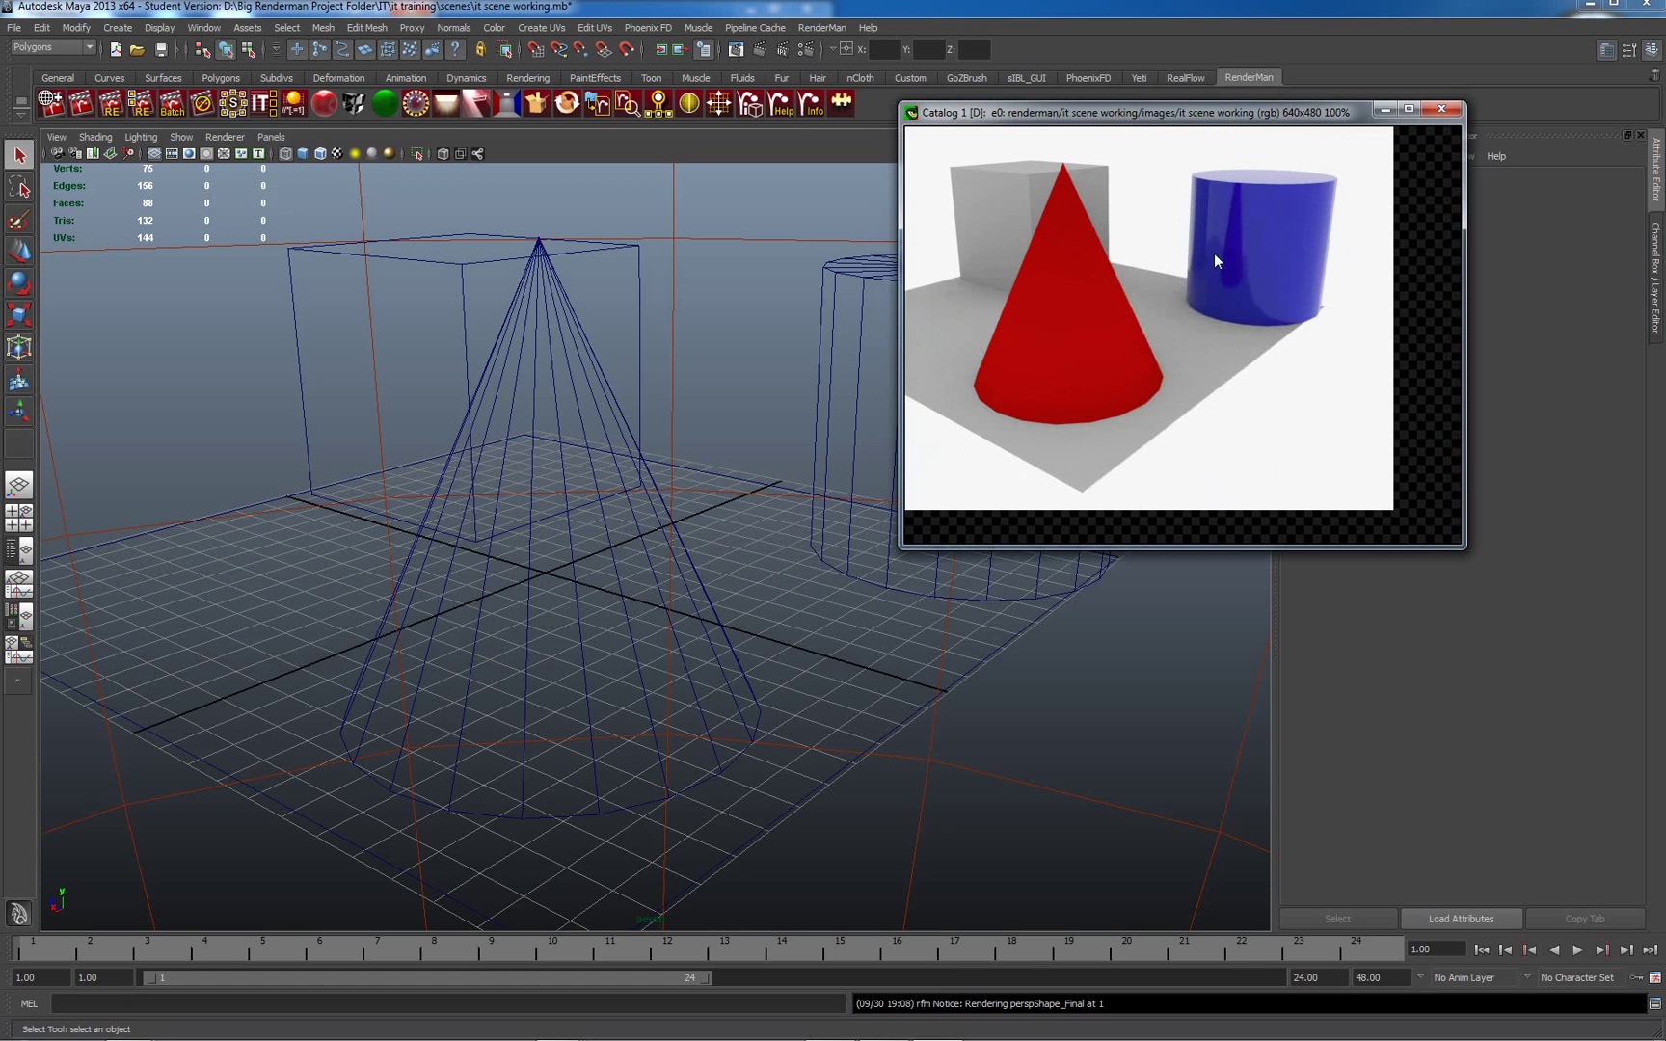
{"action": "right_click", "coordinate": [1142, 226]}
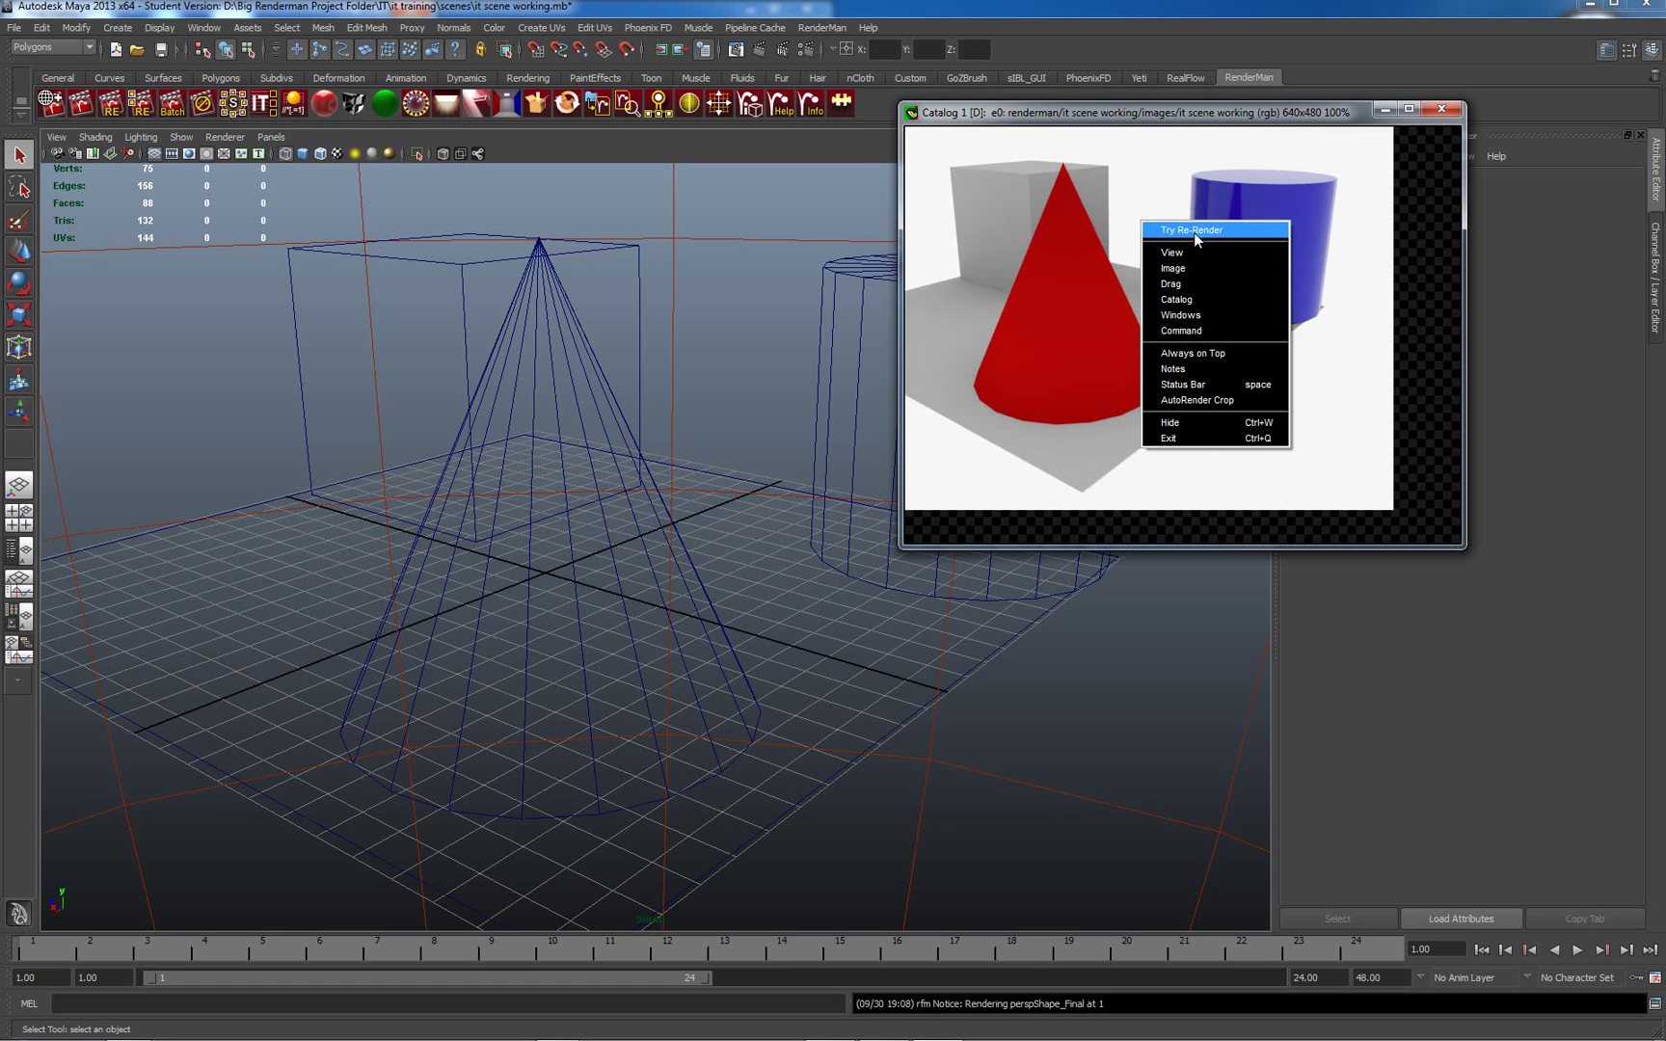
{"action": "mouse_move", "coordinate": [1194, 255]}
{"action": "left_click", "coordinate": [1325, 254]}
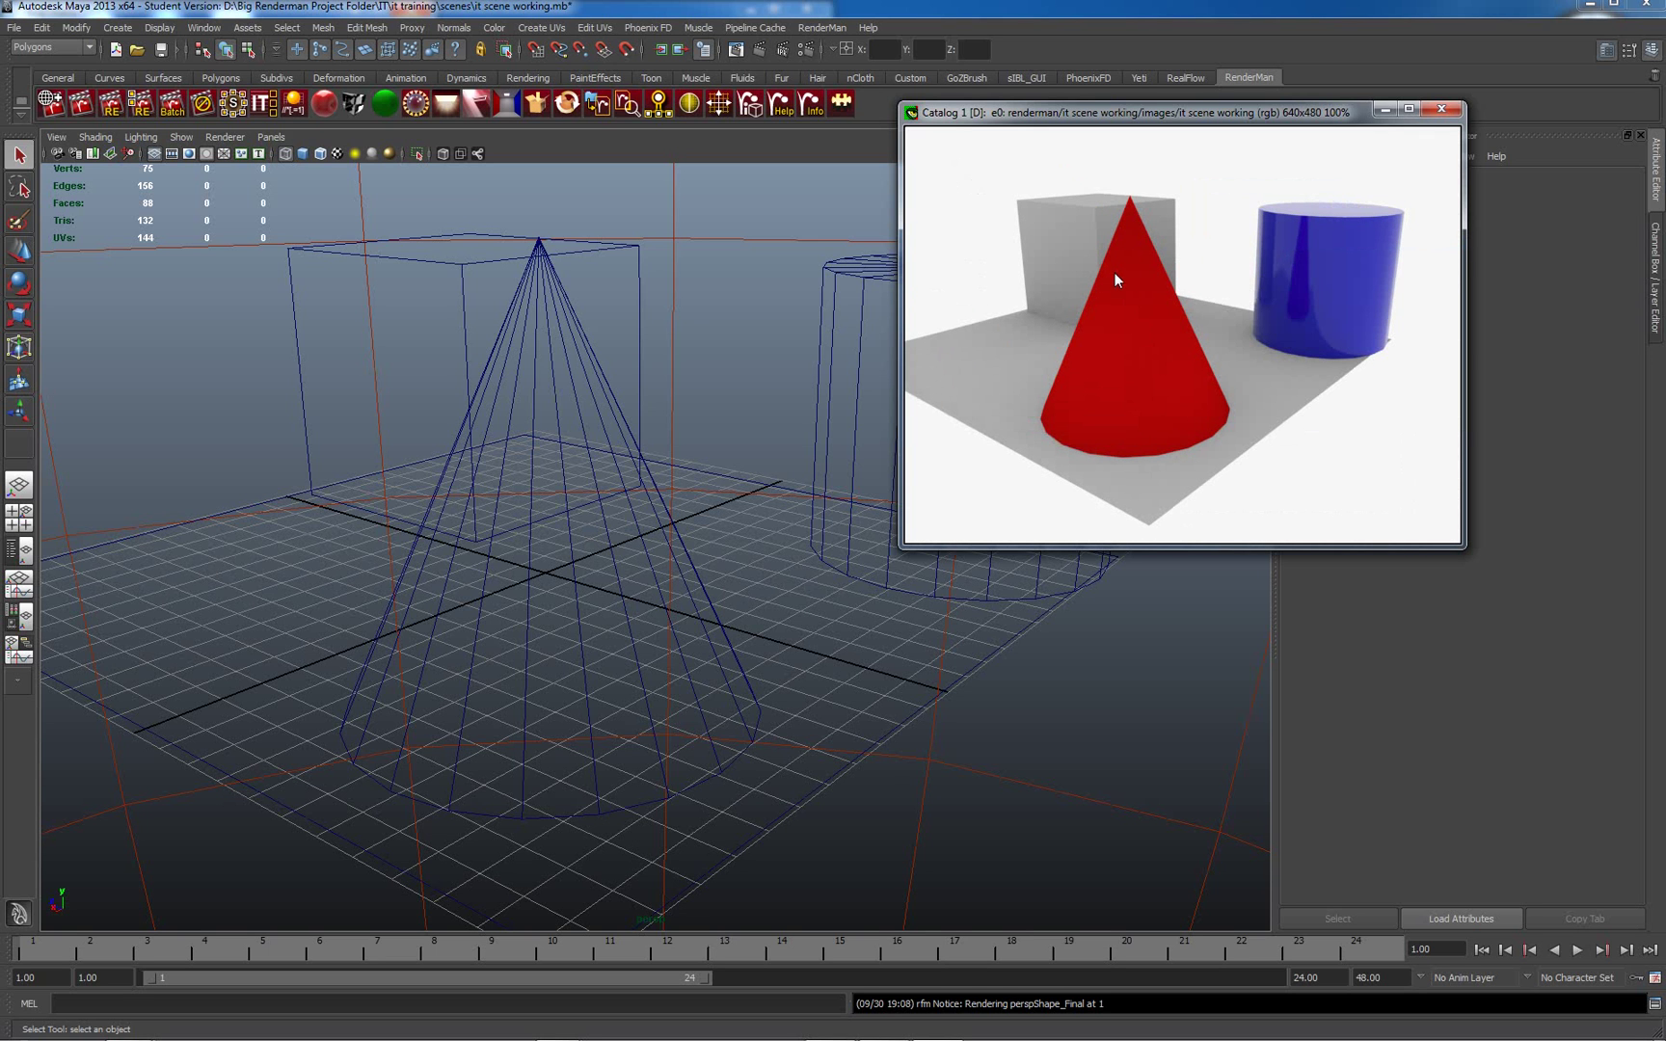
- View the render's red, green, blue, alpha and luminance channels one after another, and return to the full RGB image
{"action": "right_click", "coordinate": [1178, 258]}
{"action": "mouse_move", "coordinate": [1231, 288]}
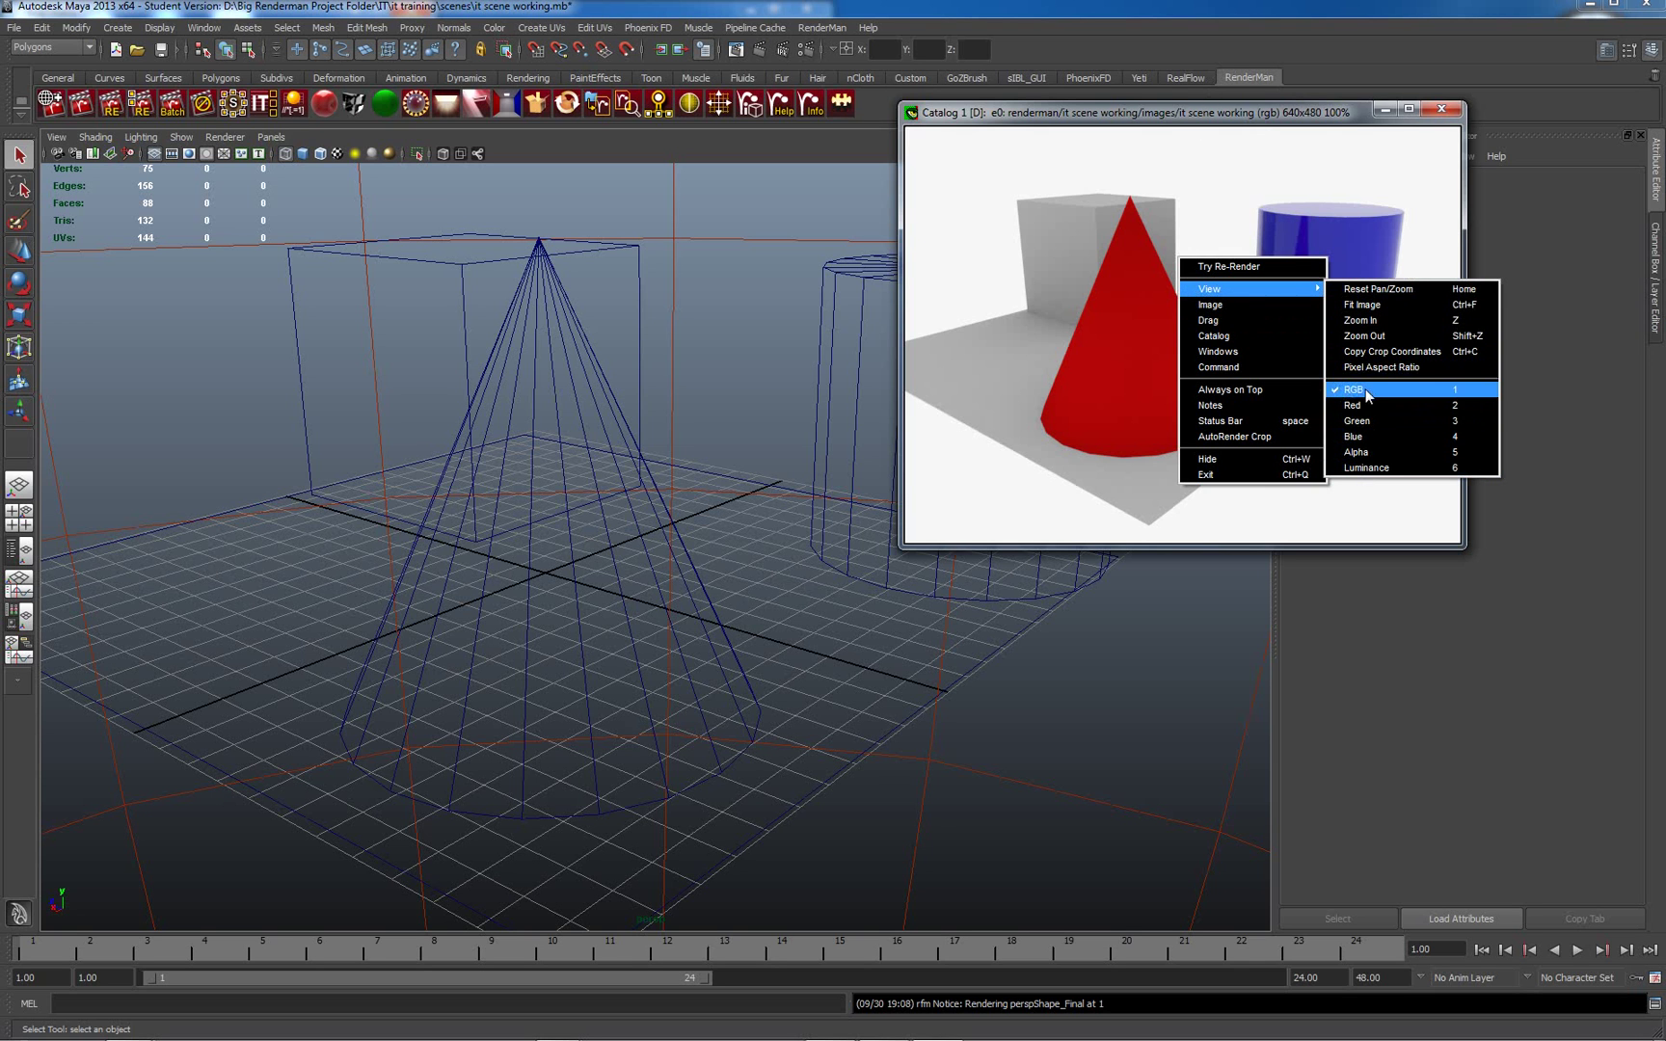
{"action": "right_click", "coordinate": [1166, 236]}
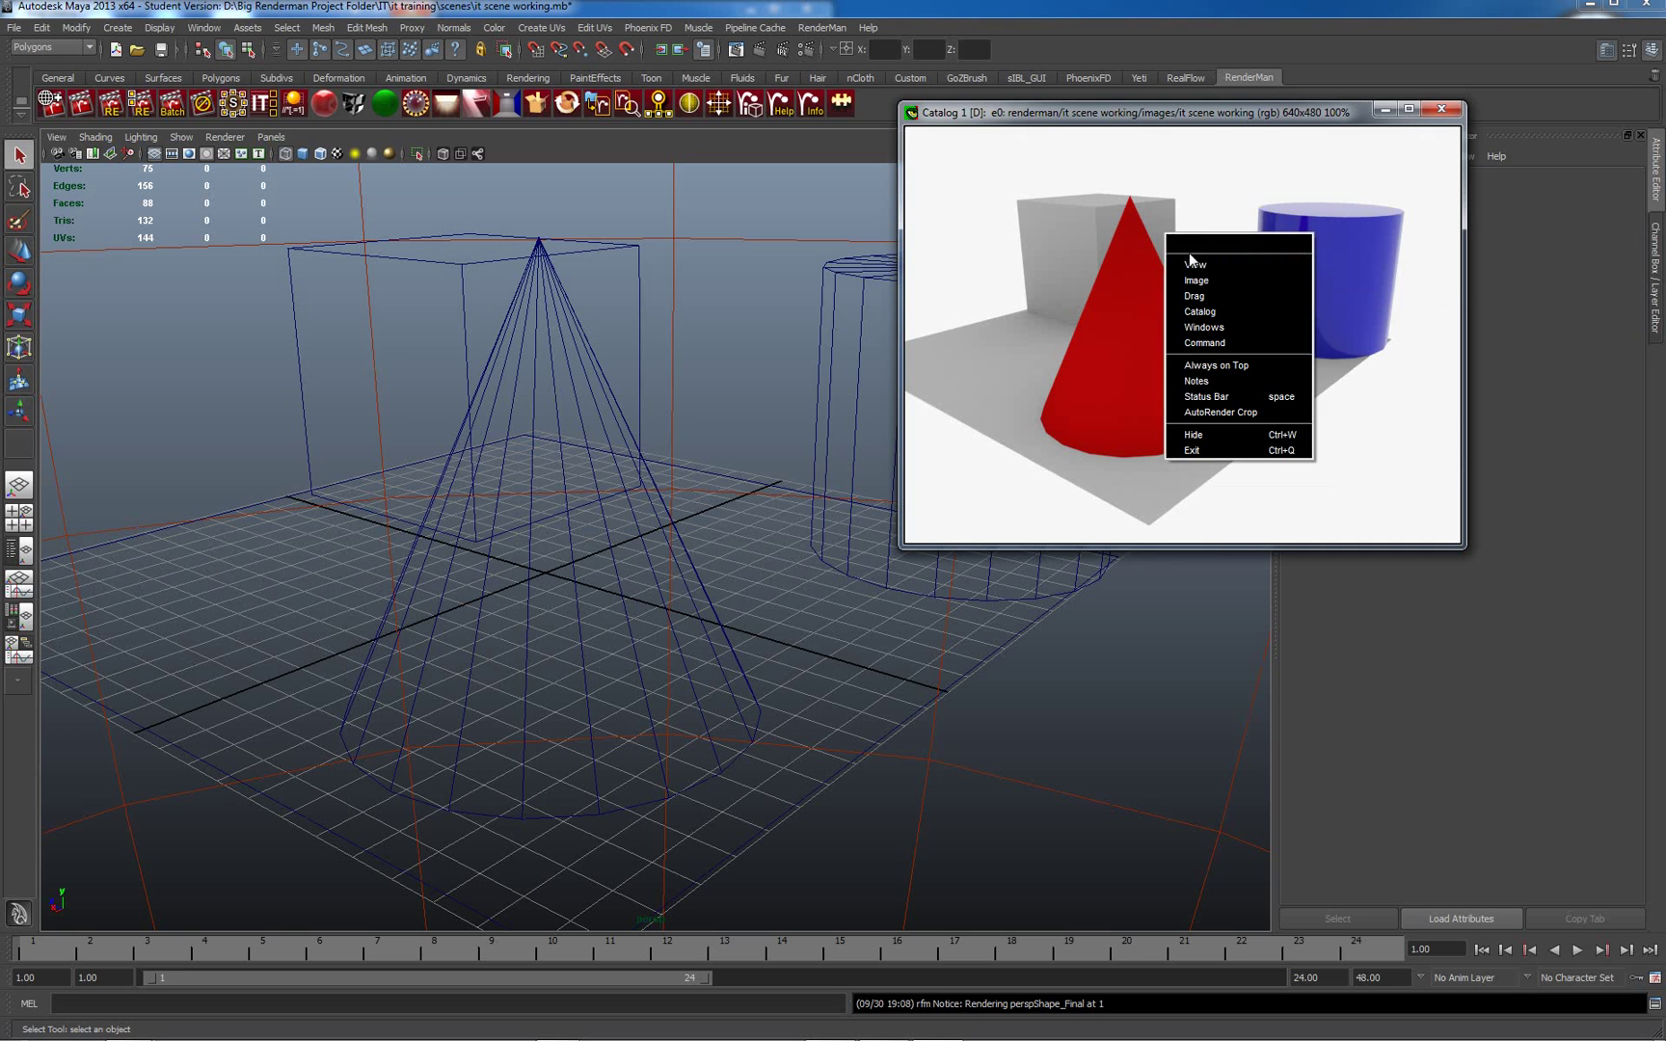
{"action": "left_click", "coordinate": [1278, 124]}
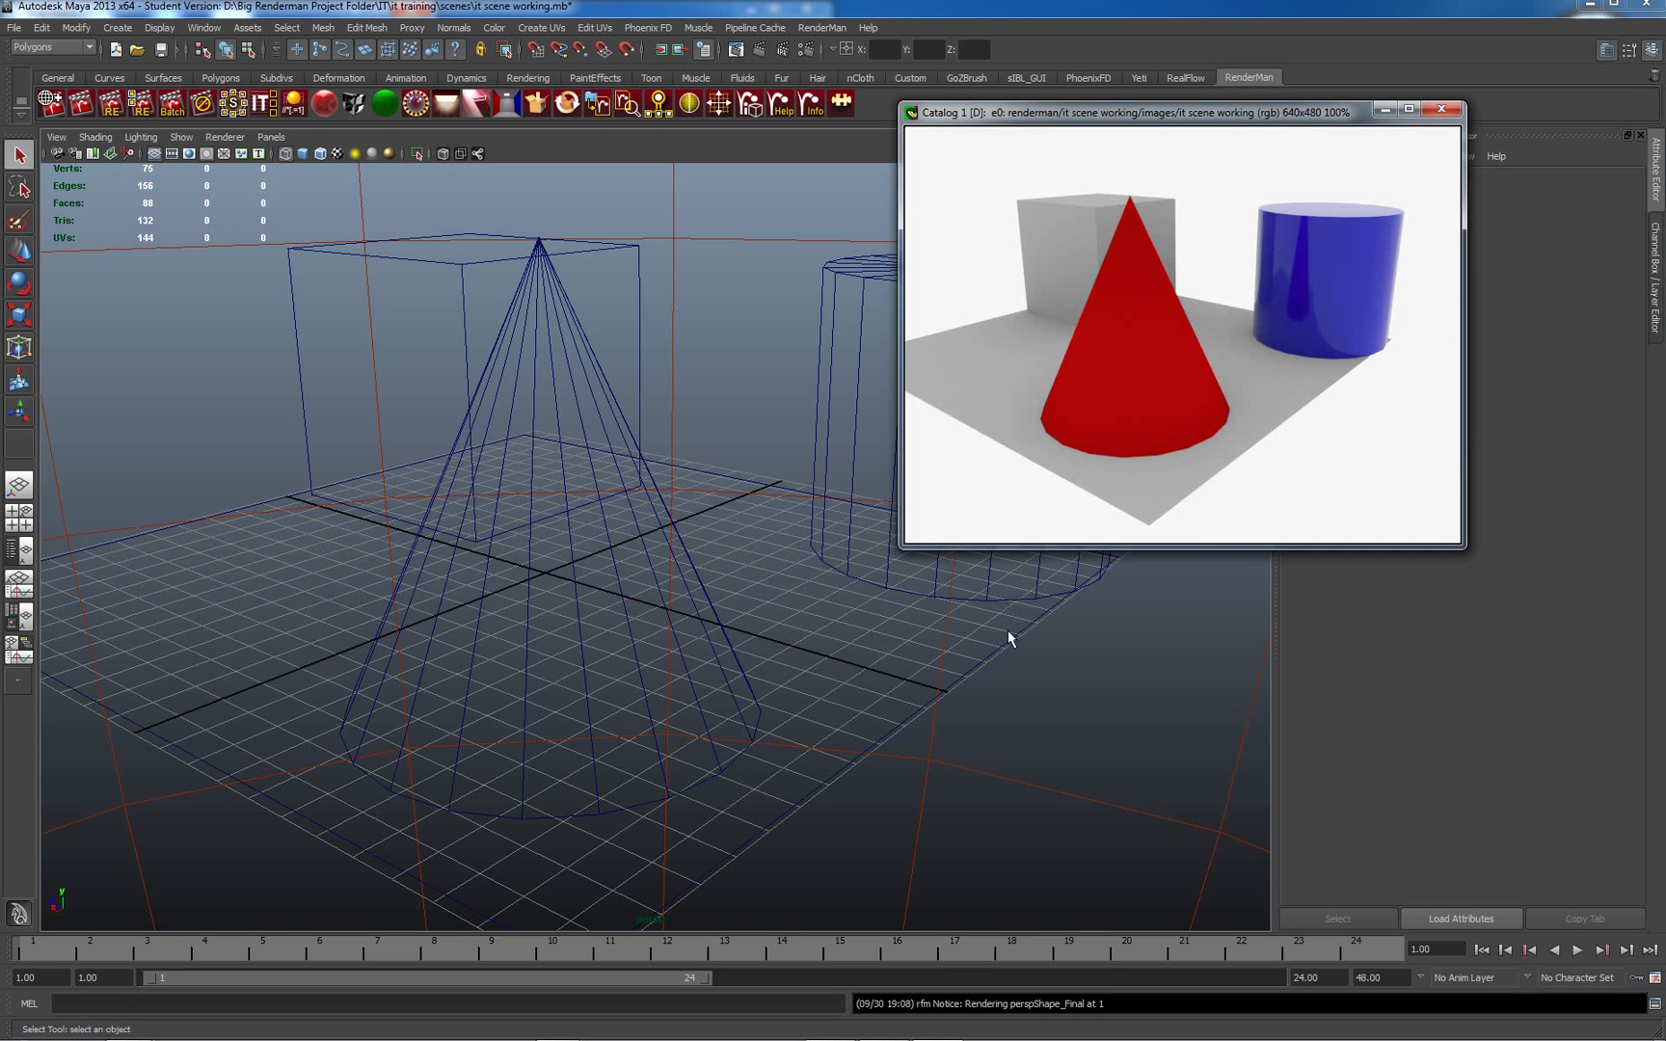
{"action": "key", "text": "r"}
{"action": "key", "text": "g"}
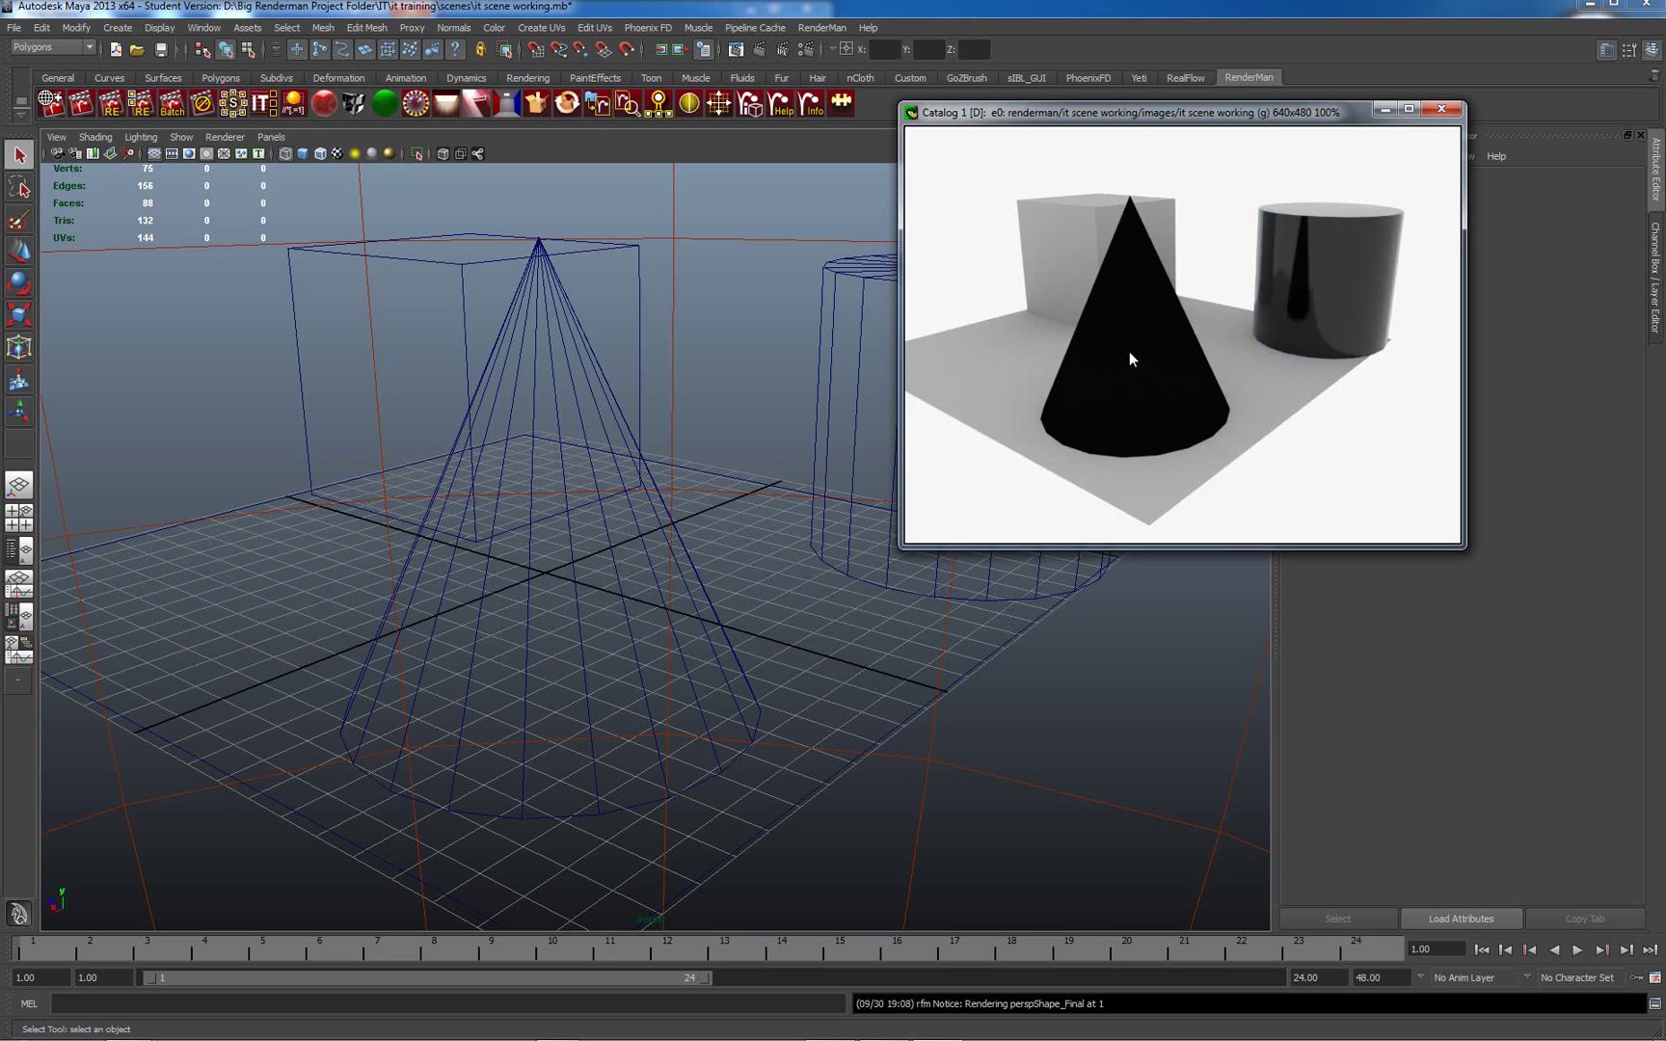
{"action": "key", "text": "b"}
{"action": "key", "text": "a"}
{"action": "key", "text": "l"}
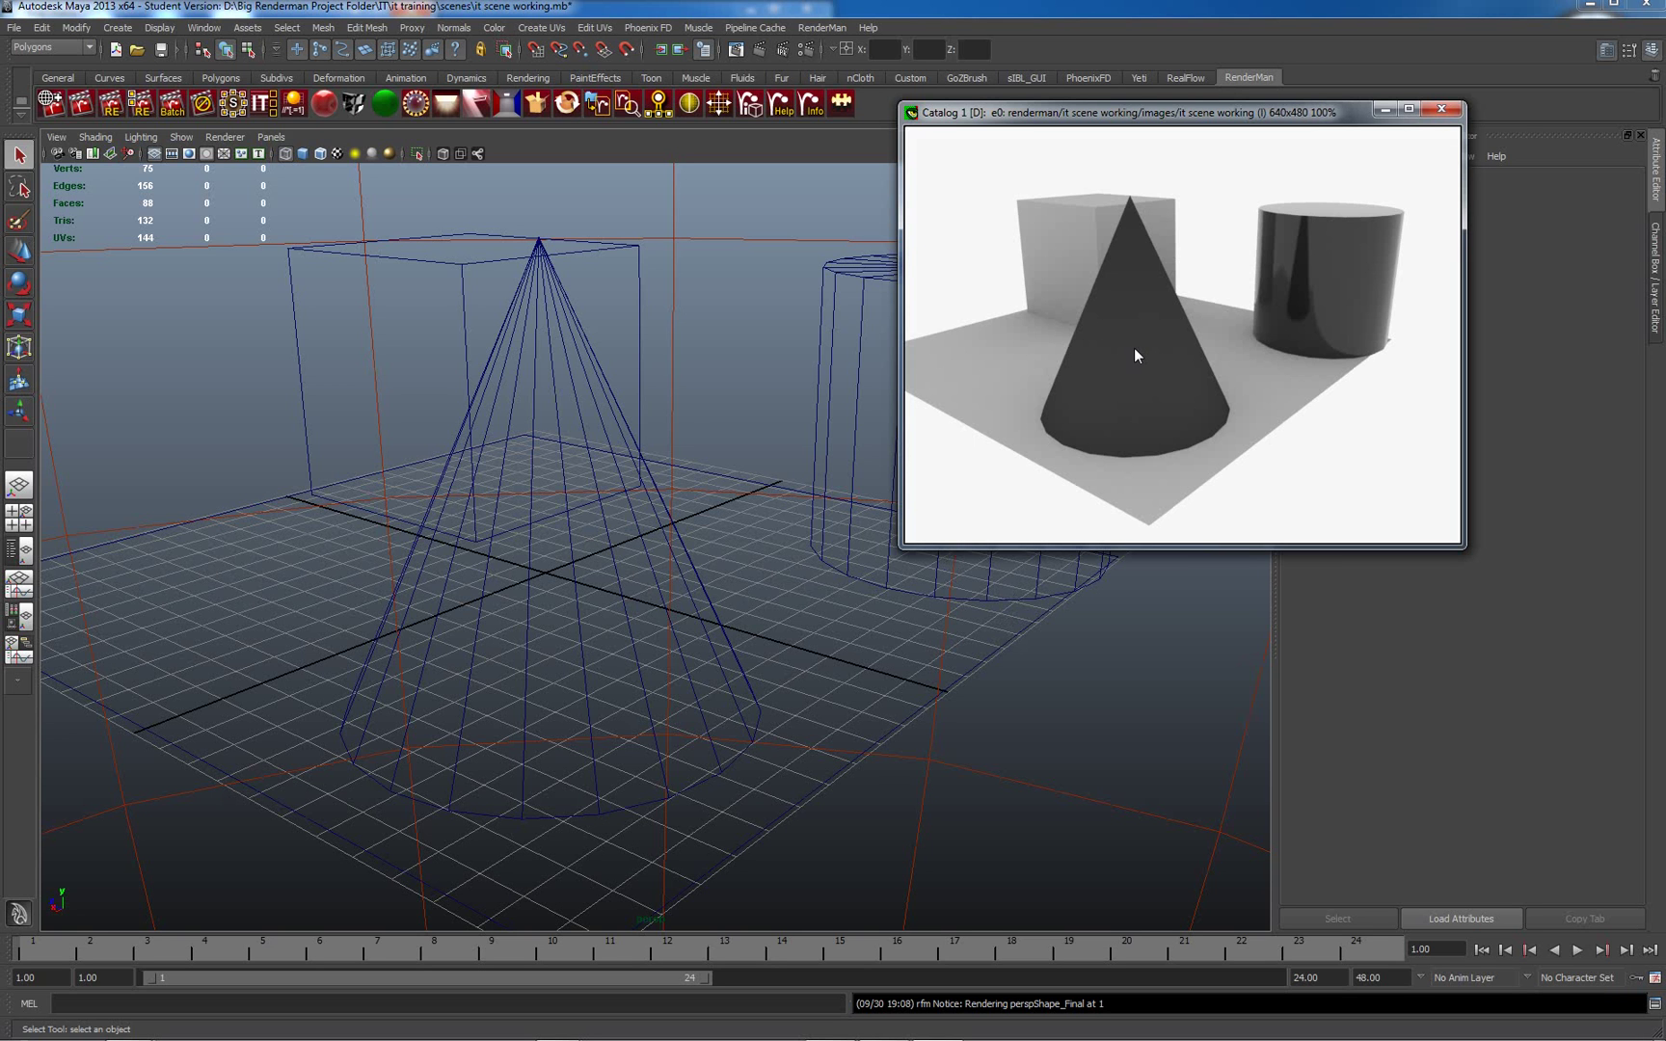
{"action": "key", "text": "c"}
- Open the "it" catalog window and place it beside the render window so both can be seen
{"action": "right_click", "coordinate": [1188, 241]}
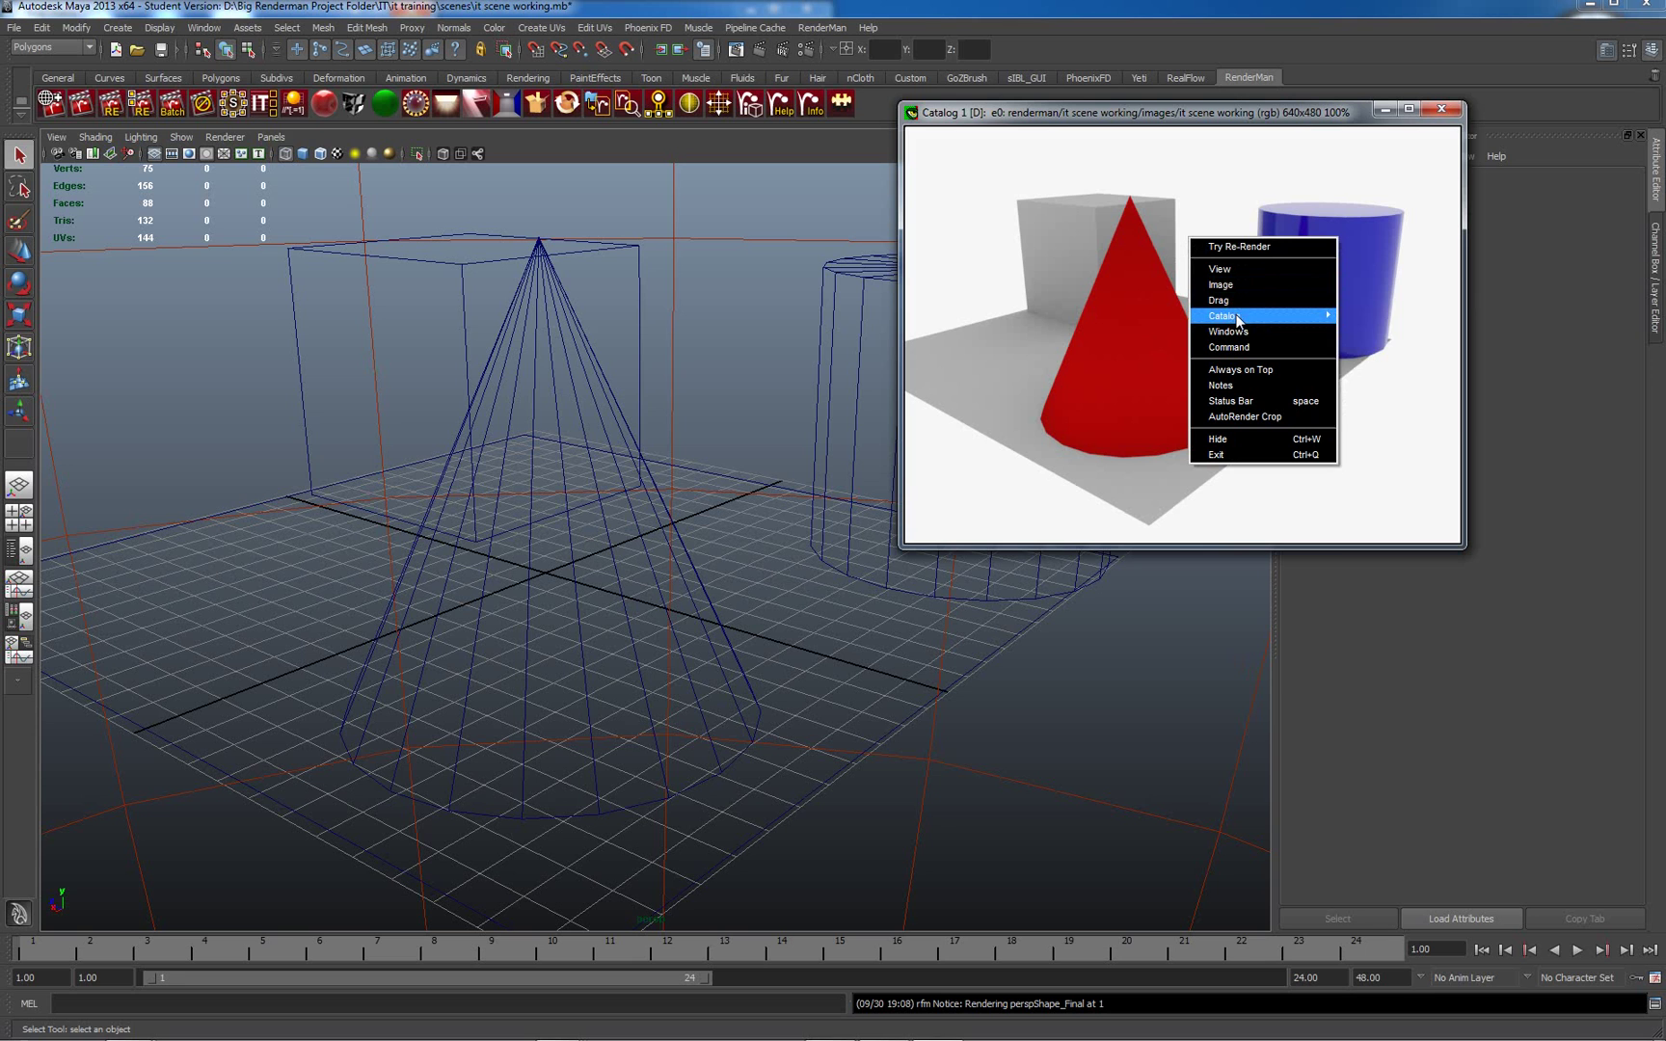
{"action": "mouse_move", "coordinate": [1239, 321]}
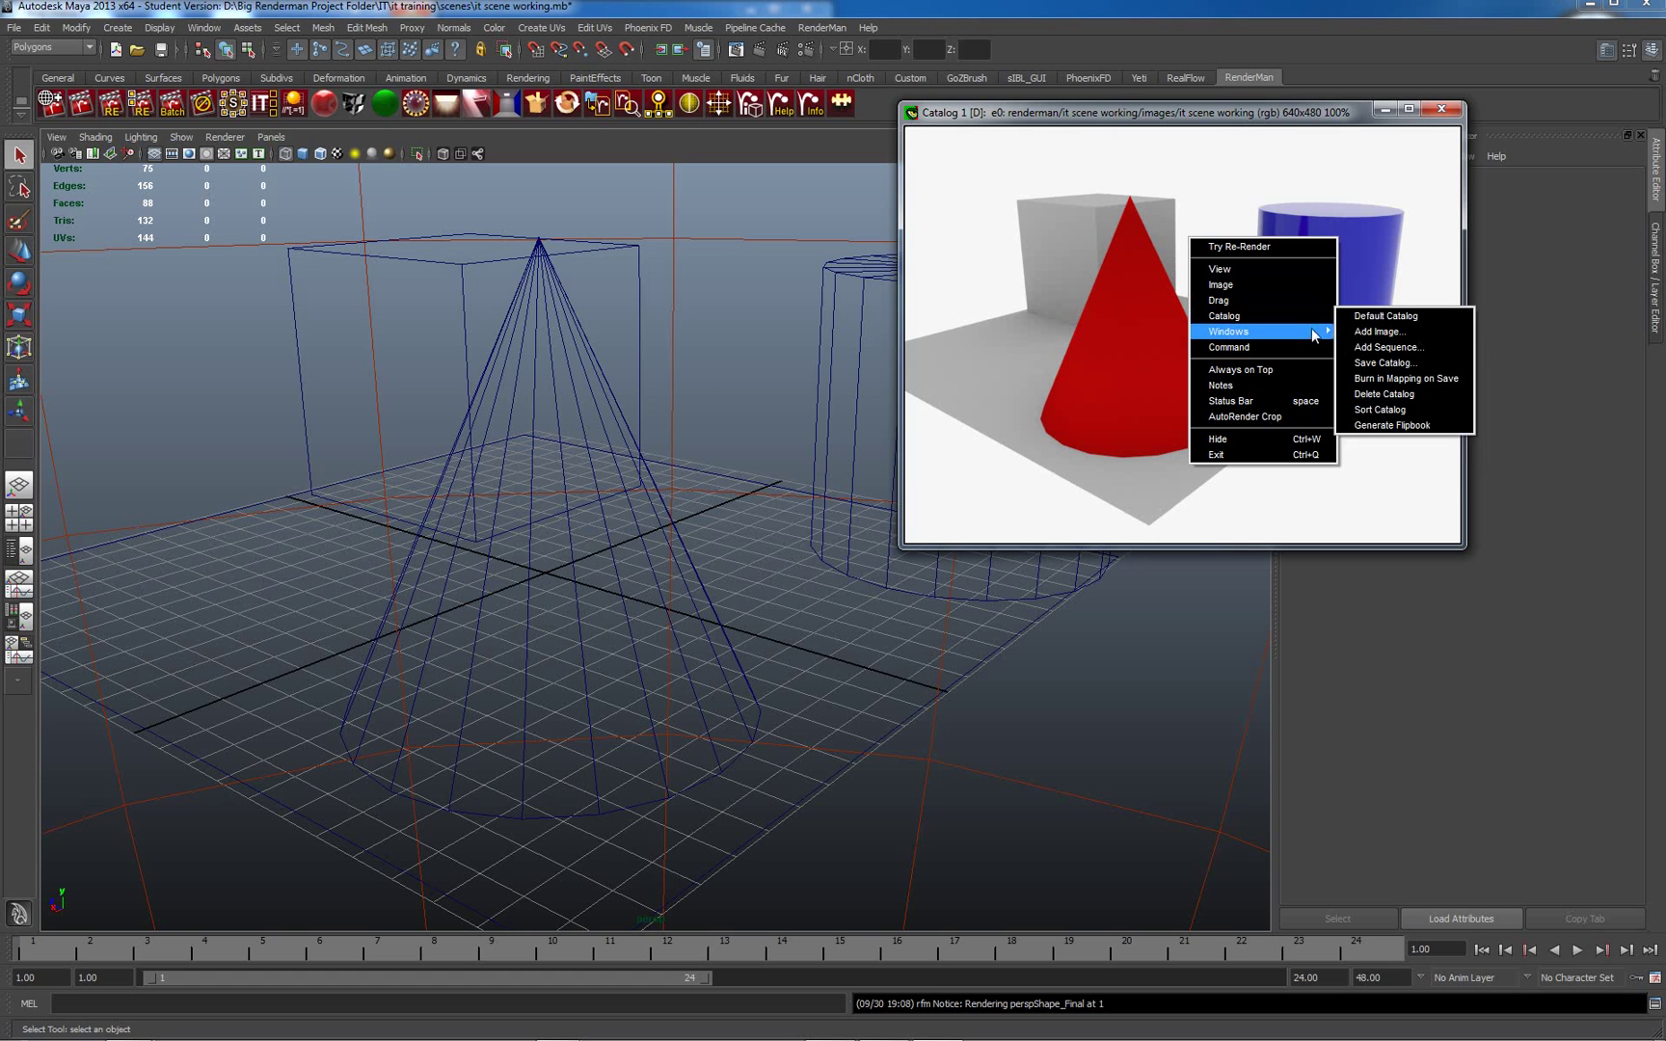
{"action": "mouse_move", "coordinate": [1311, 333]}
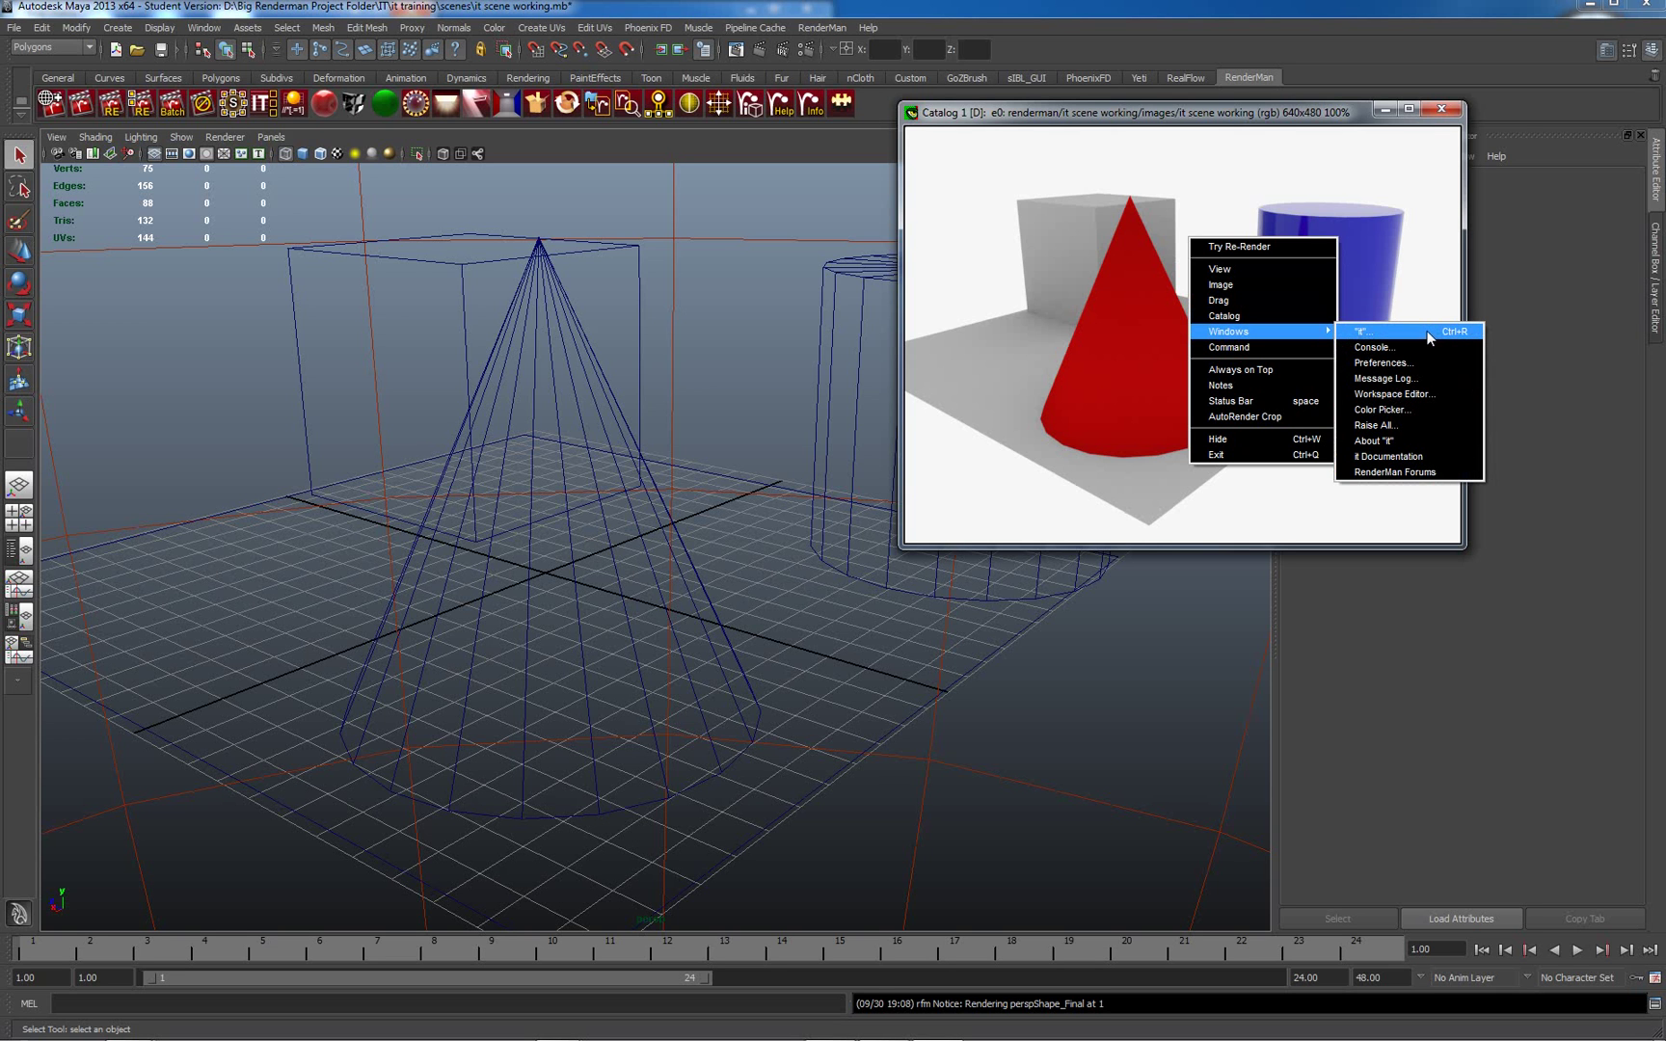
{"action": "left_click", "coordinate": [1266, 112]}
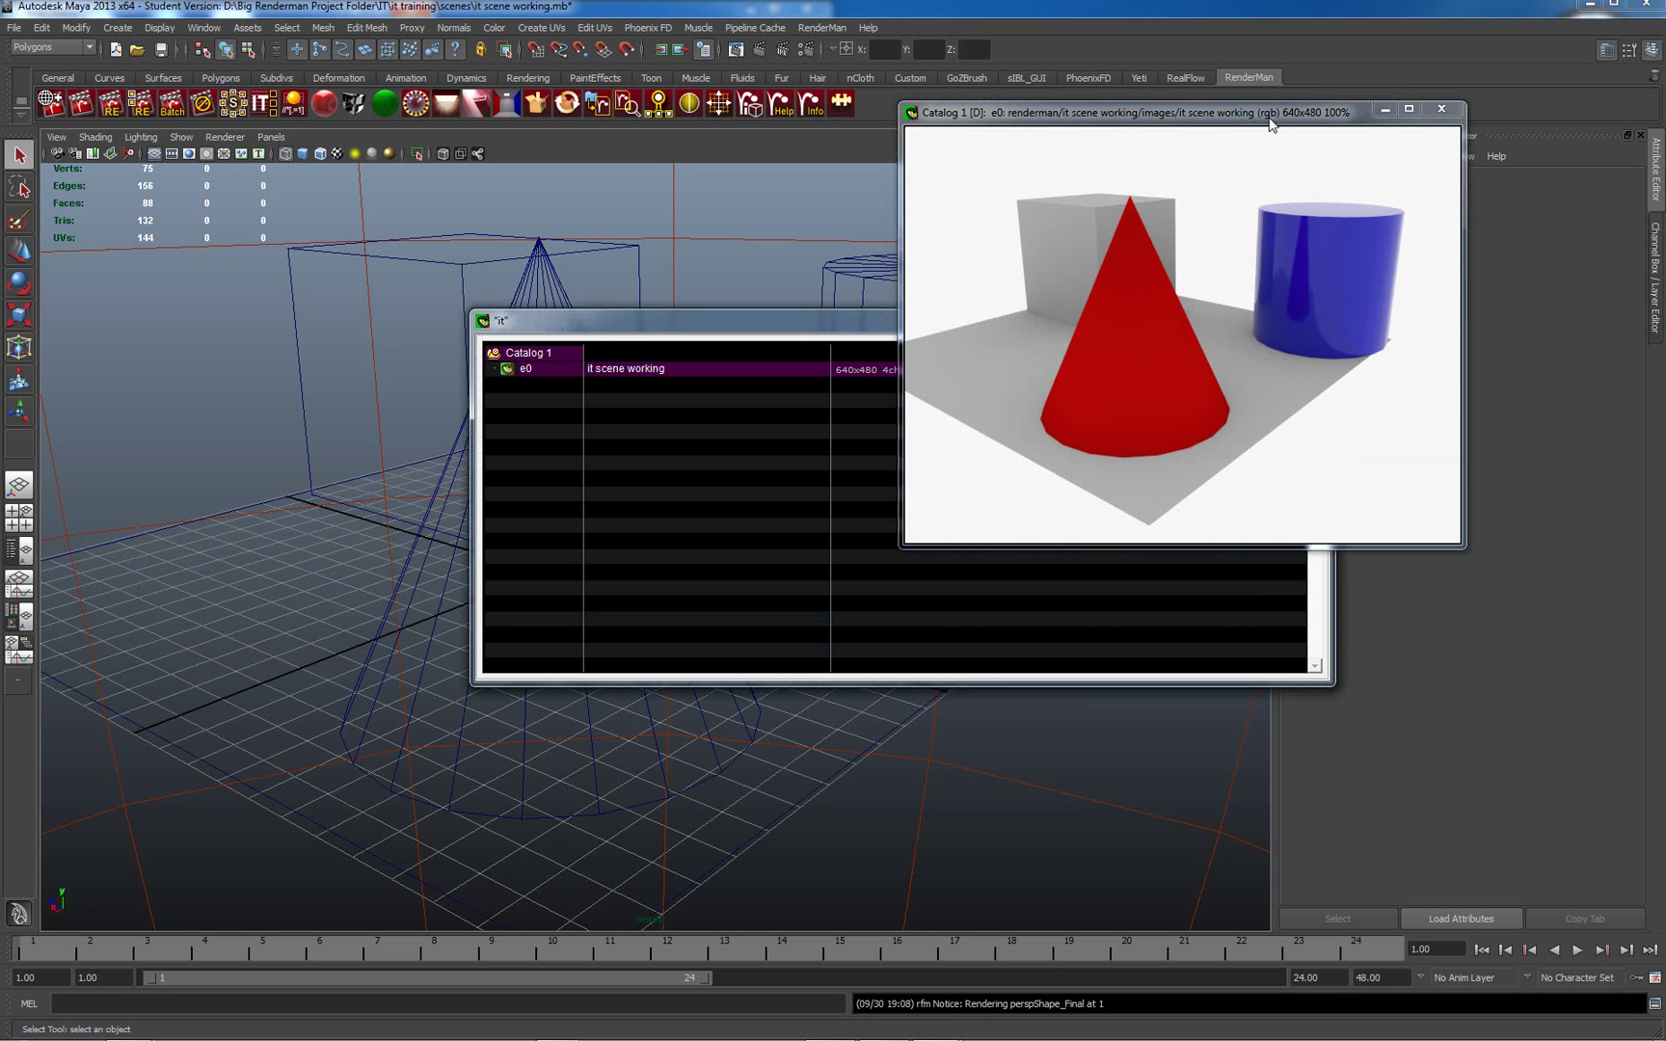
{"action": "left_click_drag", "start_coordinate": [807, 334], "coordinate": [384, 144]}
- Re-render the scene twice from the It render window, adding two more images to Catalog 1
{"action": "right_click", "coordinate": [1147, 300]}
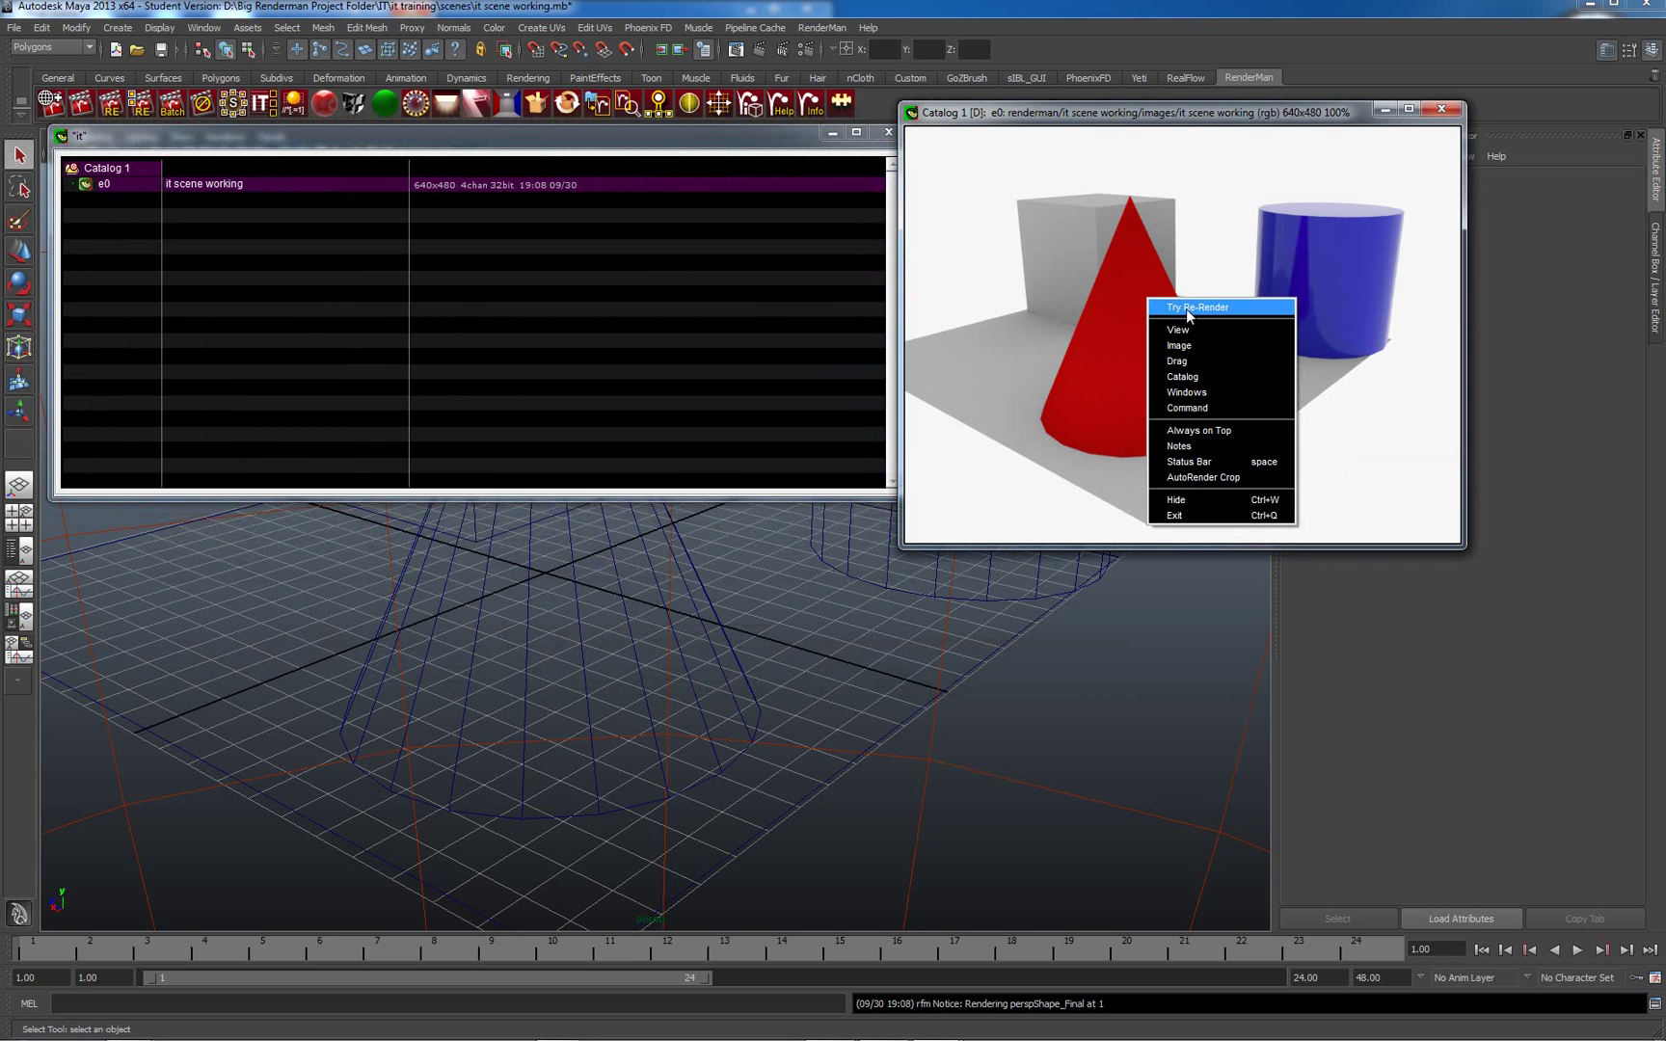
{"action": "left_click", "coordinate": [1189, 308]}
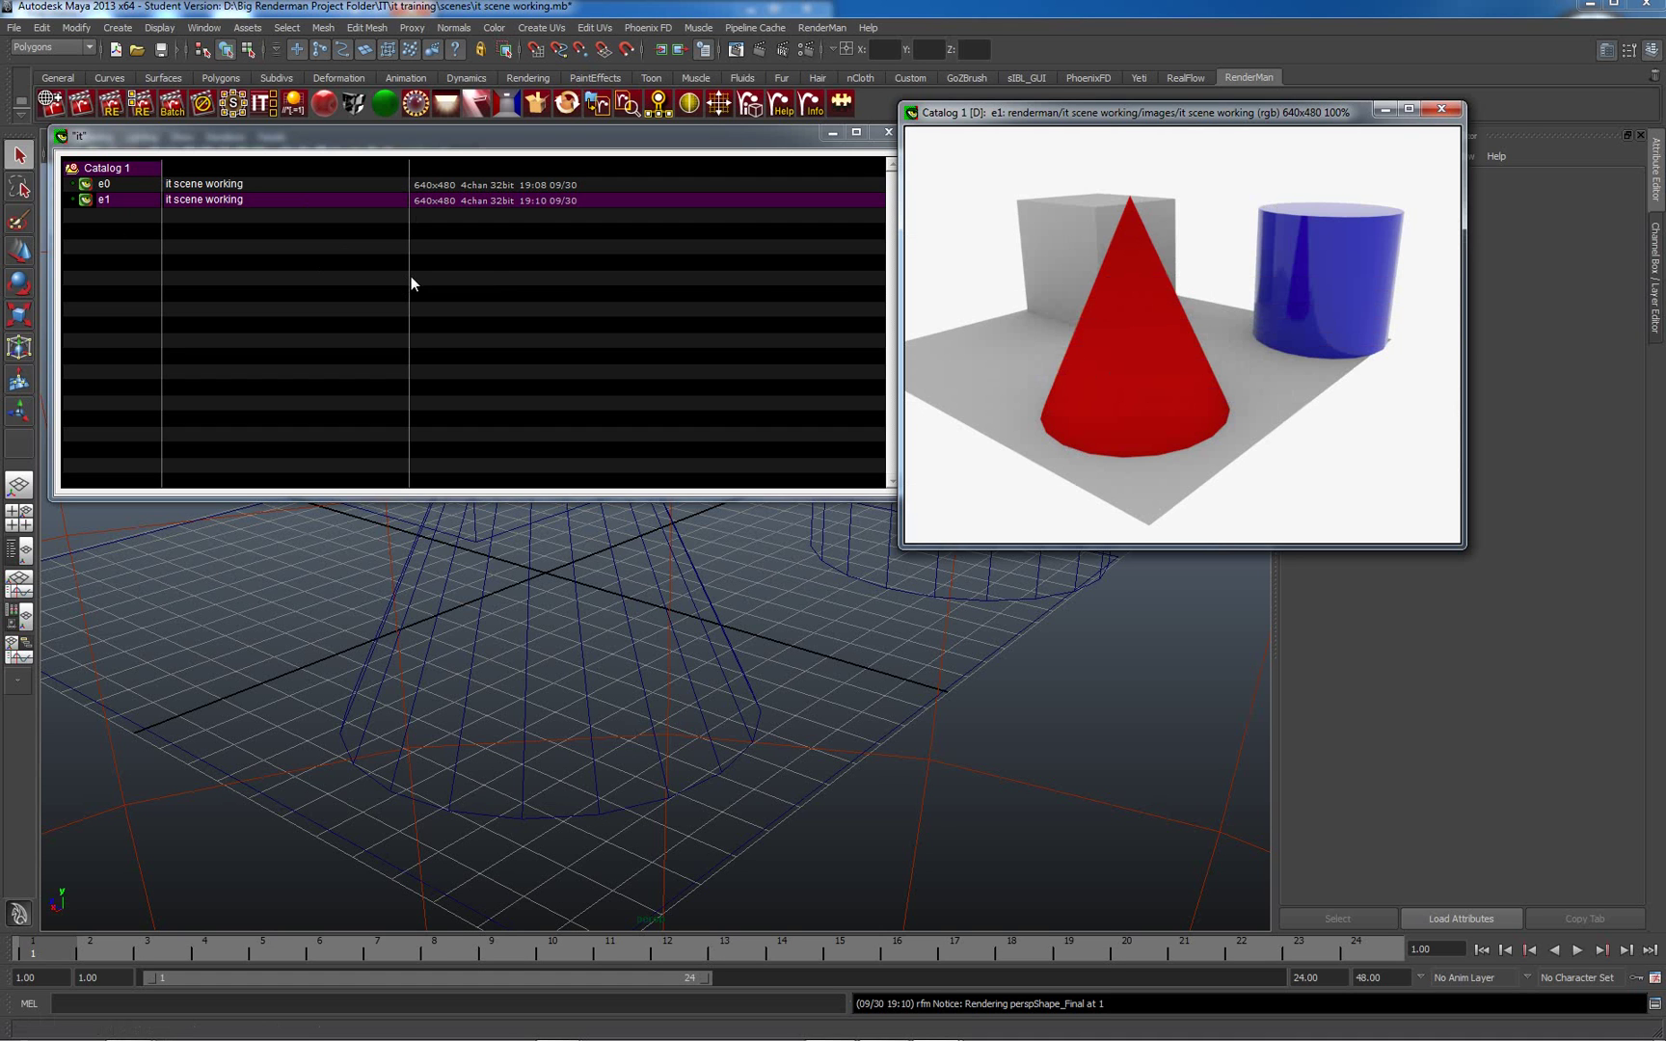
{"action": "right_click", "coordinate": [1182, 232]}
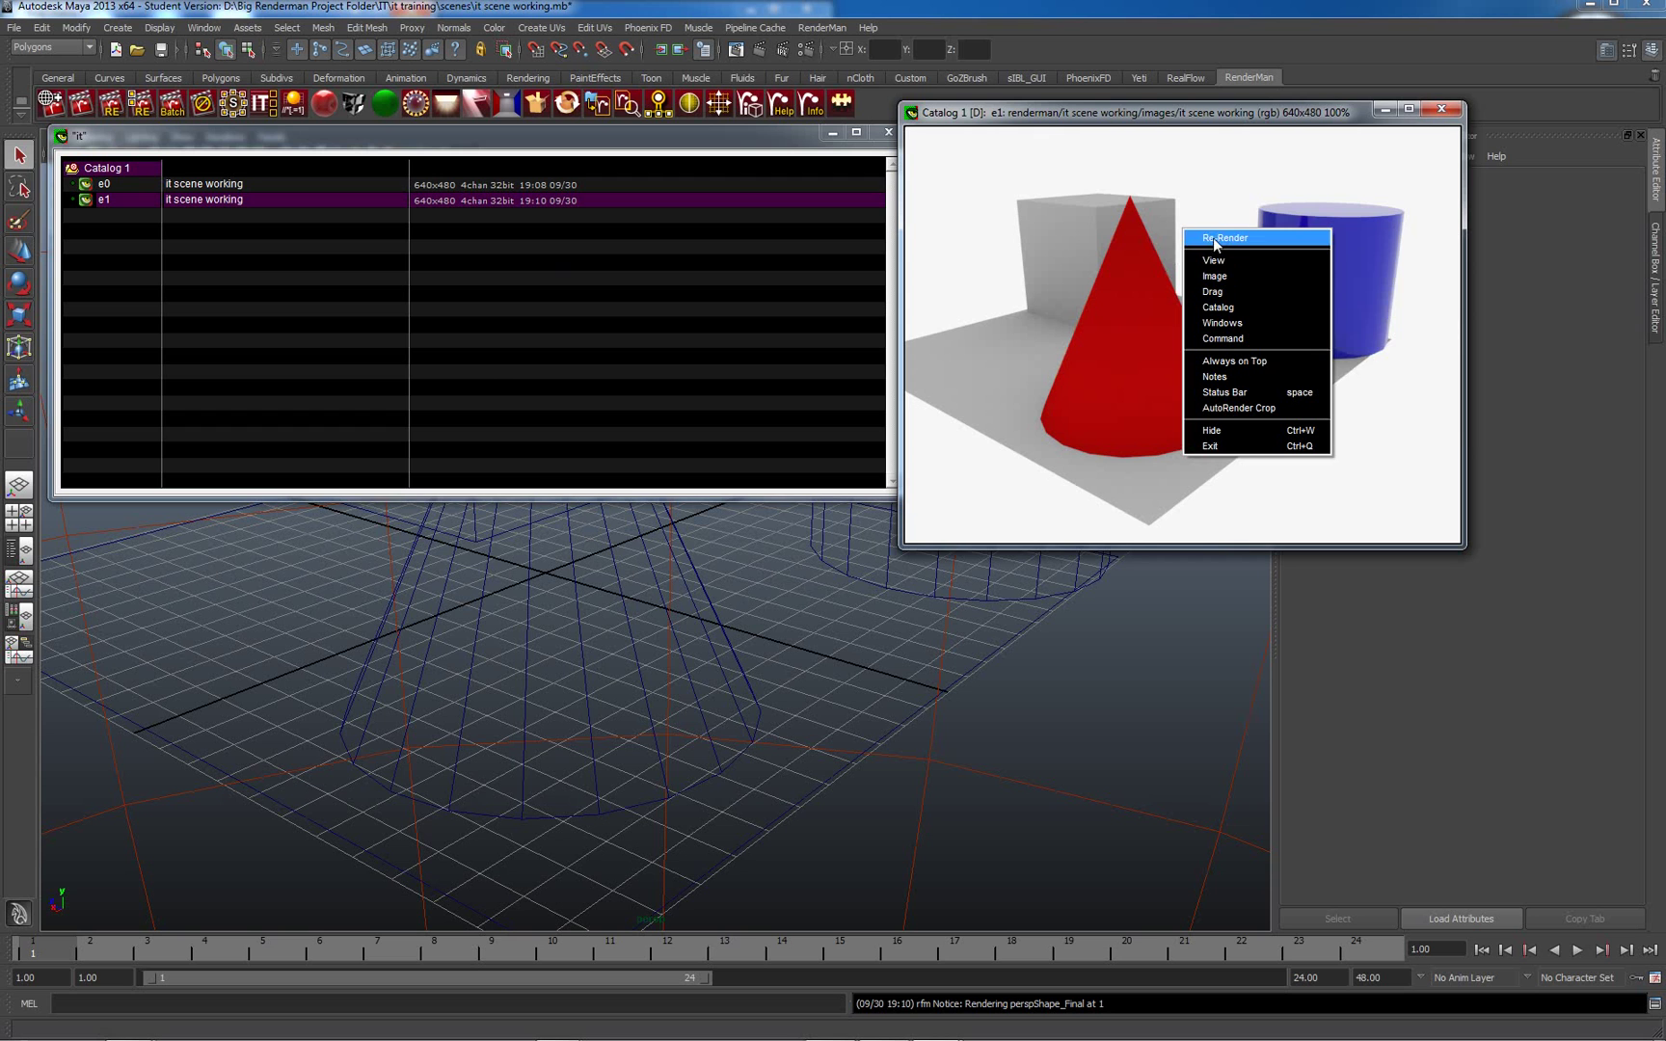
{"action": "mouse_move", "coordinate": [1220, 275]}
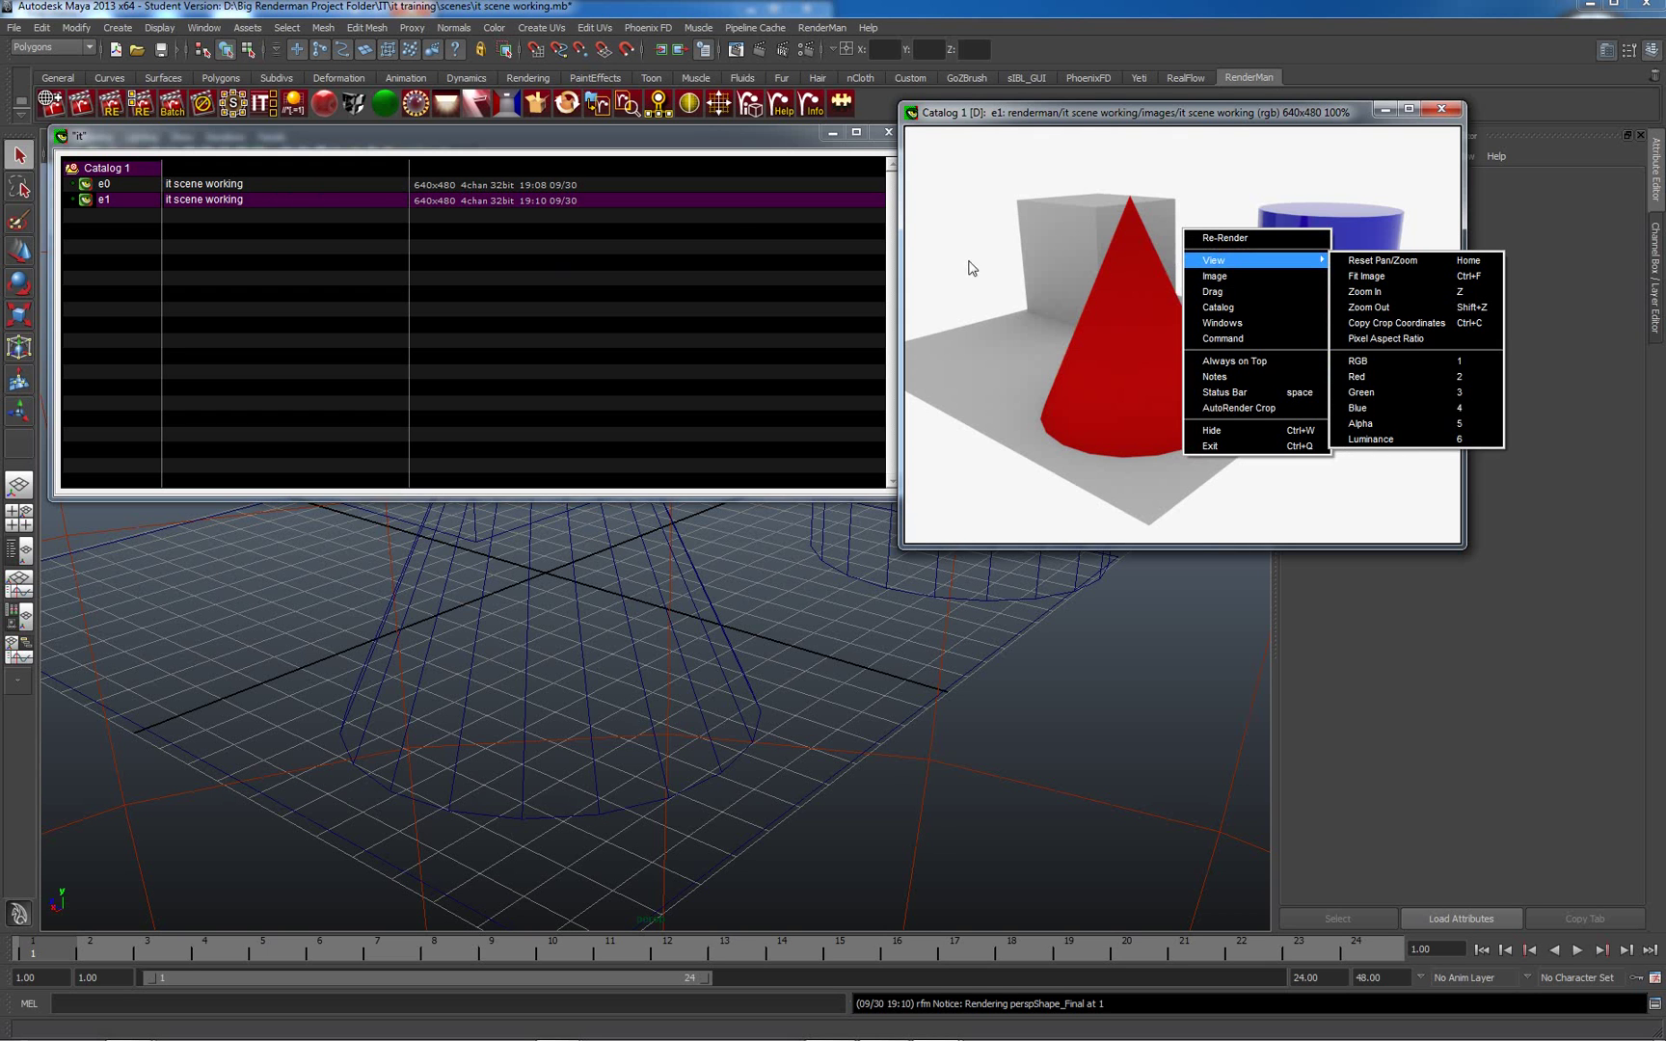
{"action": "right_click", "coordinate": [1088, 271]}
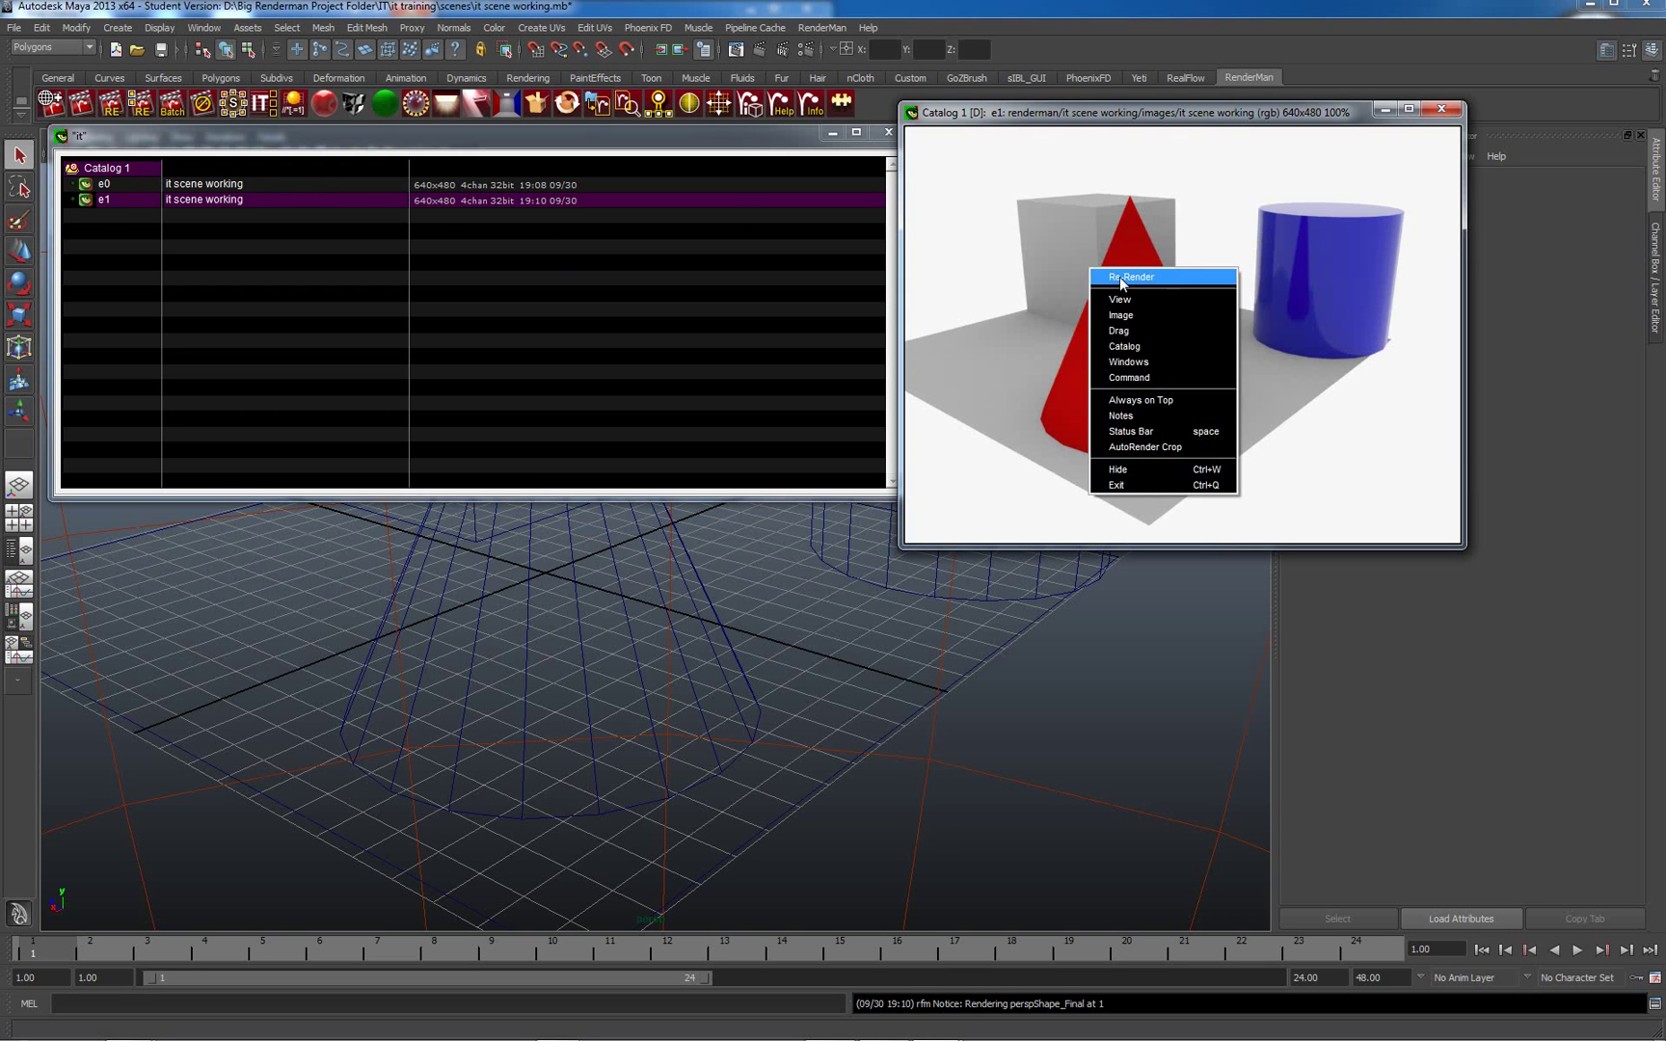
{"action": "left_click", "coordinate": [1121, 279]}
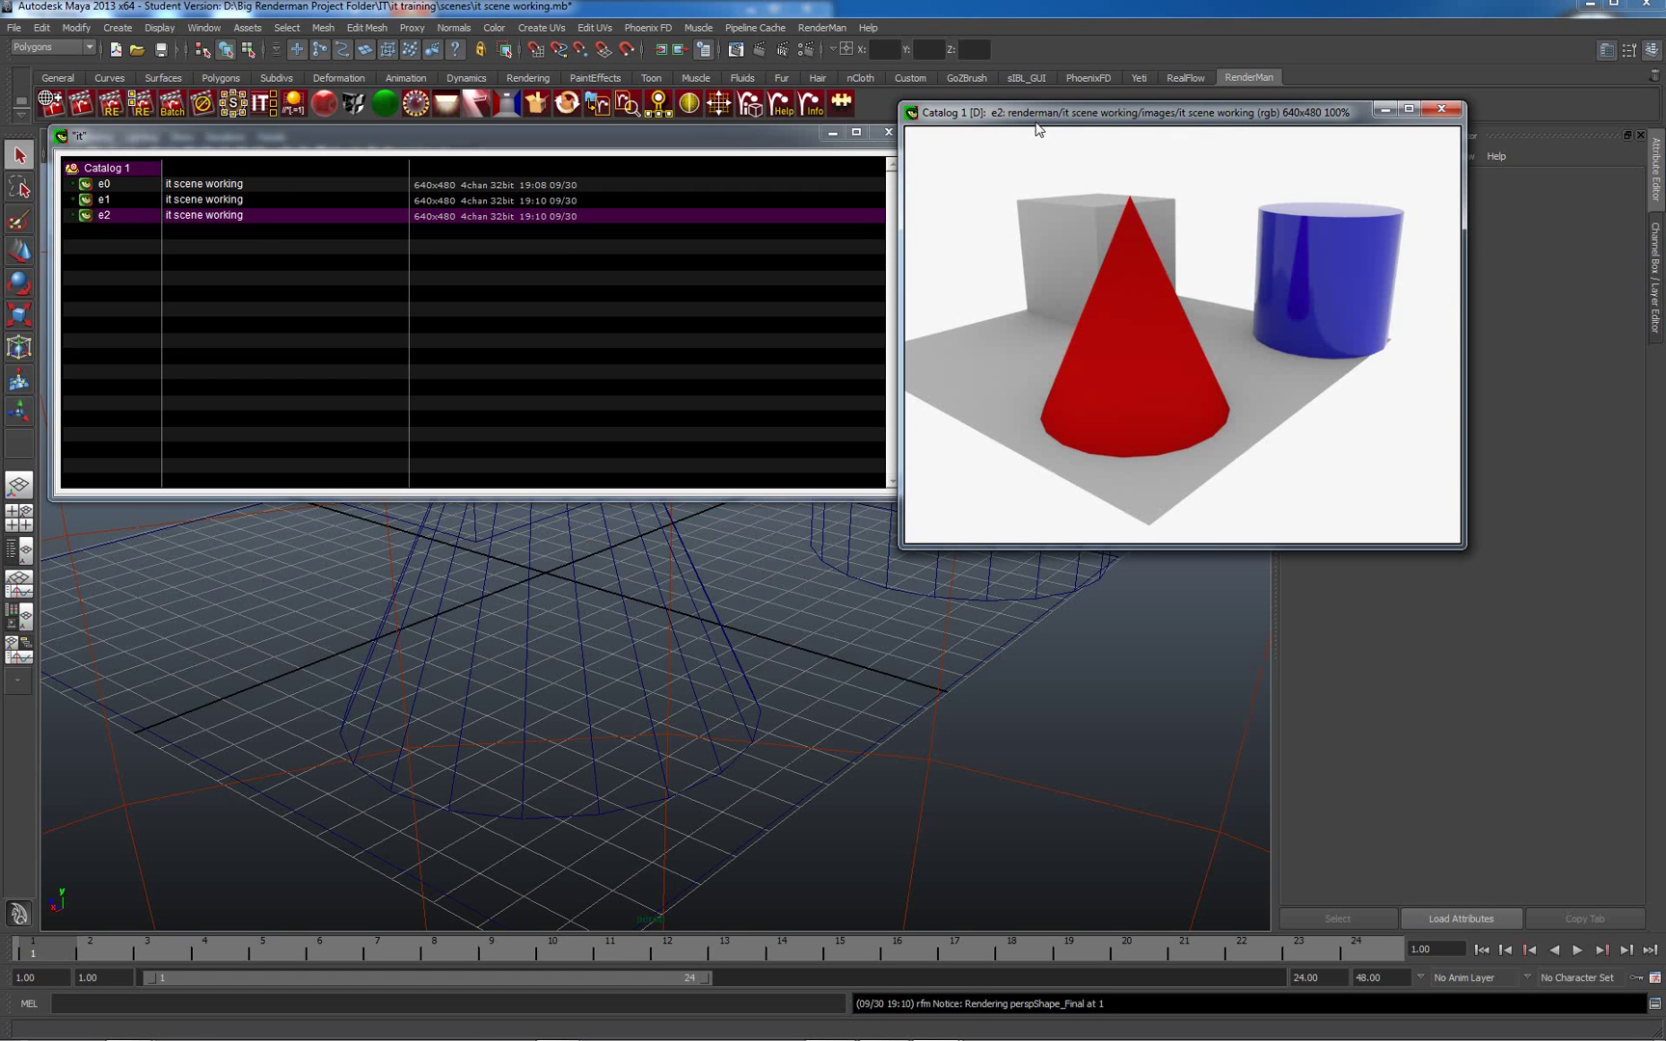
- Enable Custom View for image e2 in Catalog 1 and zoom its render in to 156%
{"action": "right_click", "coordinate": [96, 215]}
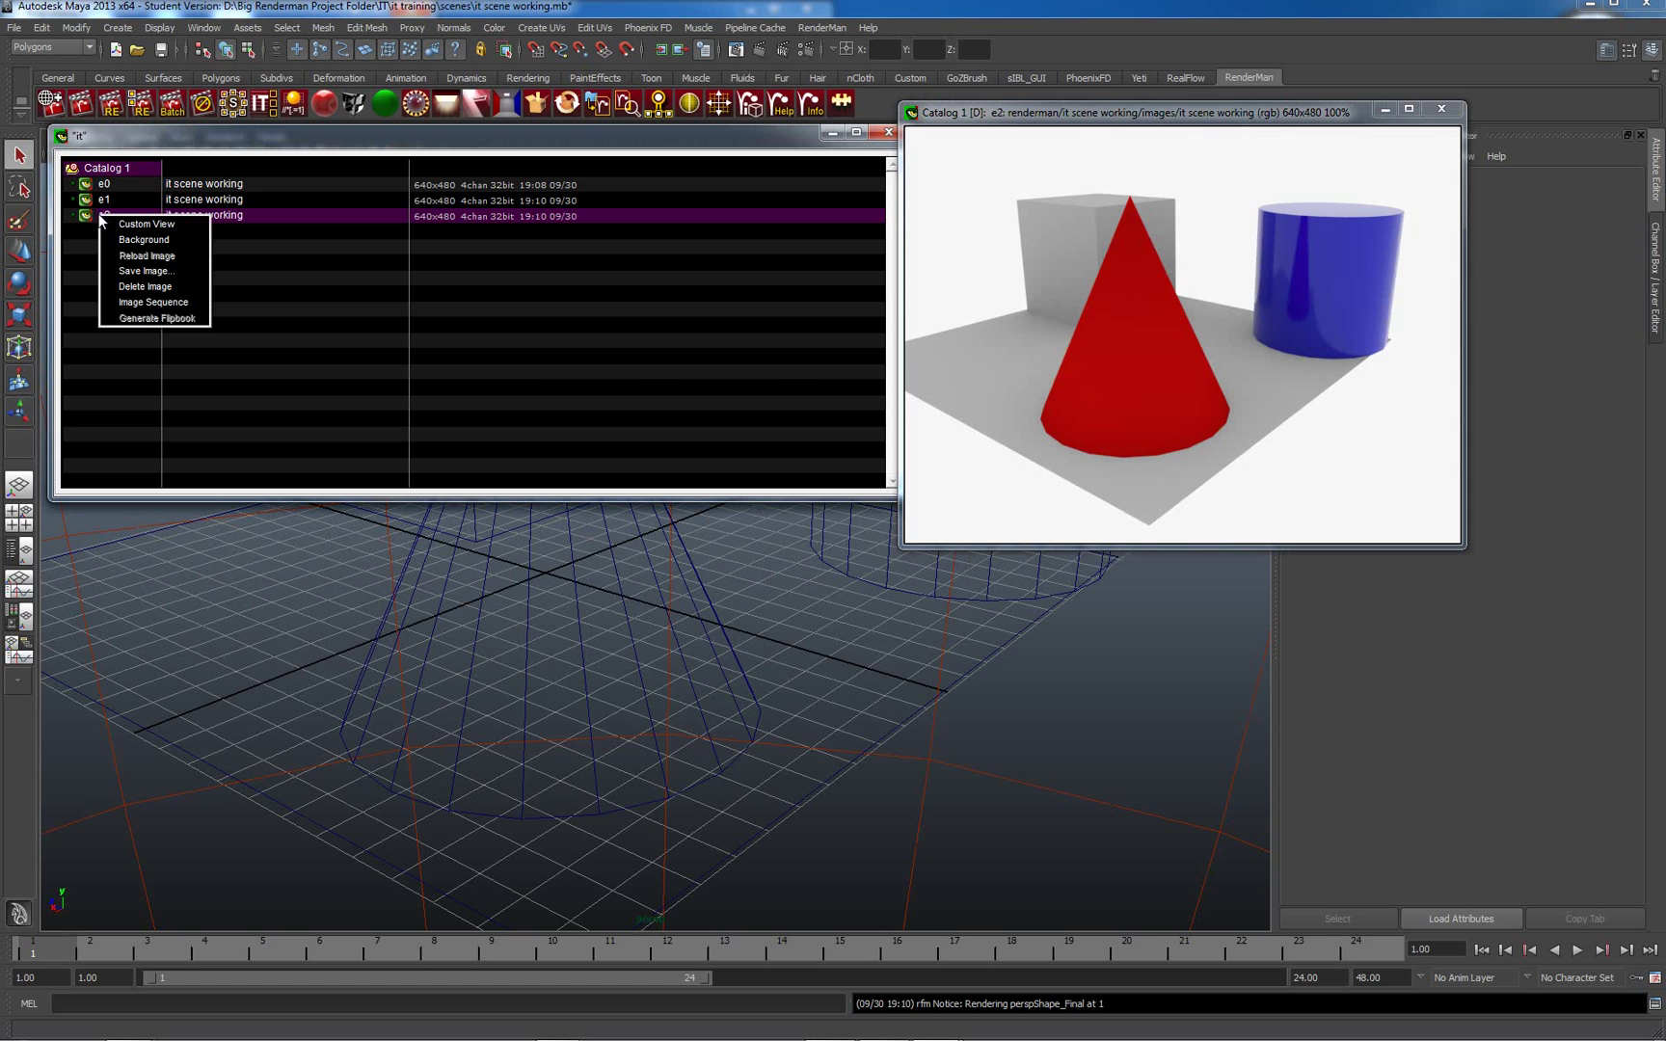
{"action": "left_click", "coordinate": [128, 226]}
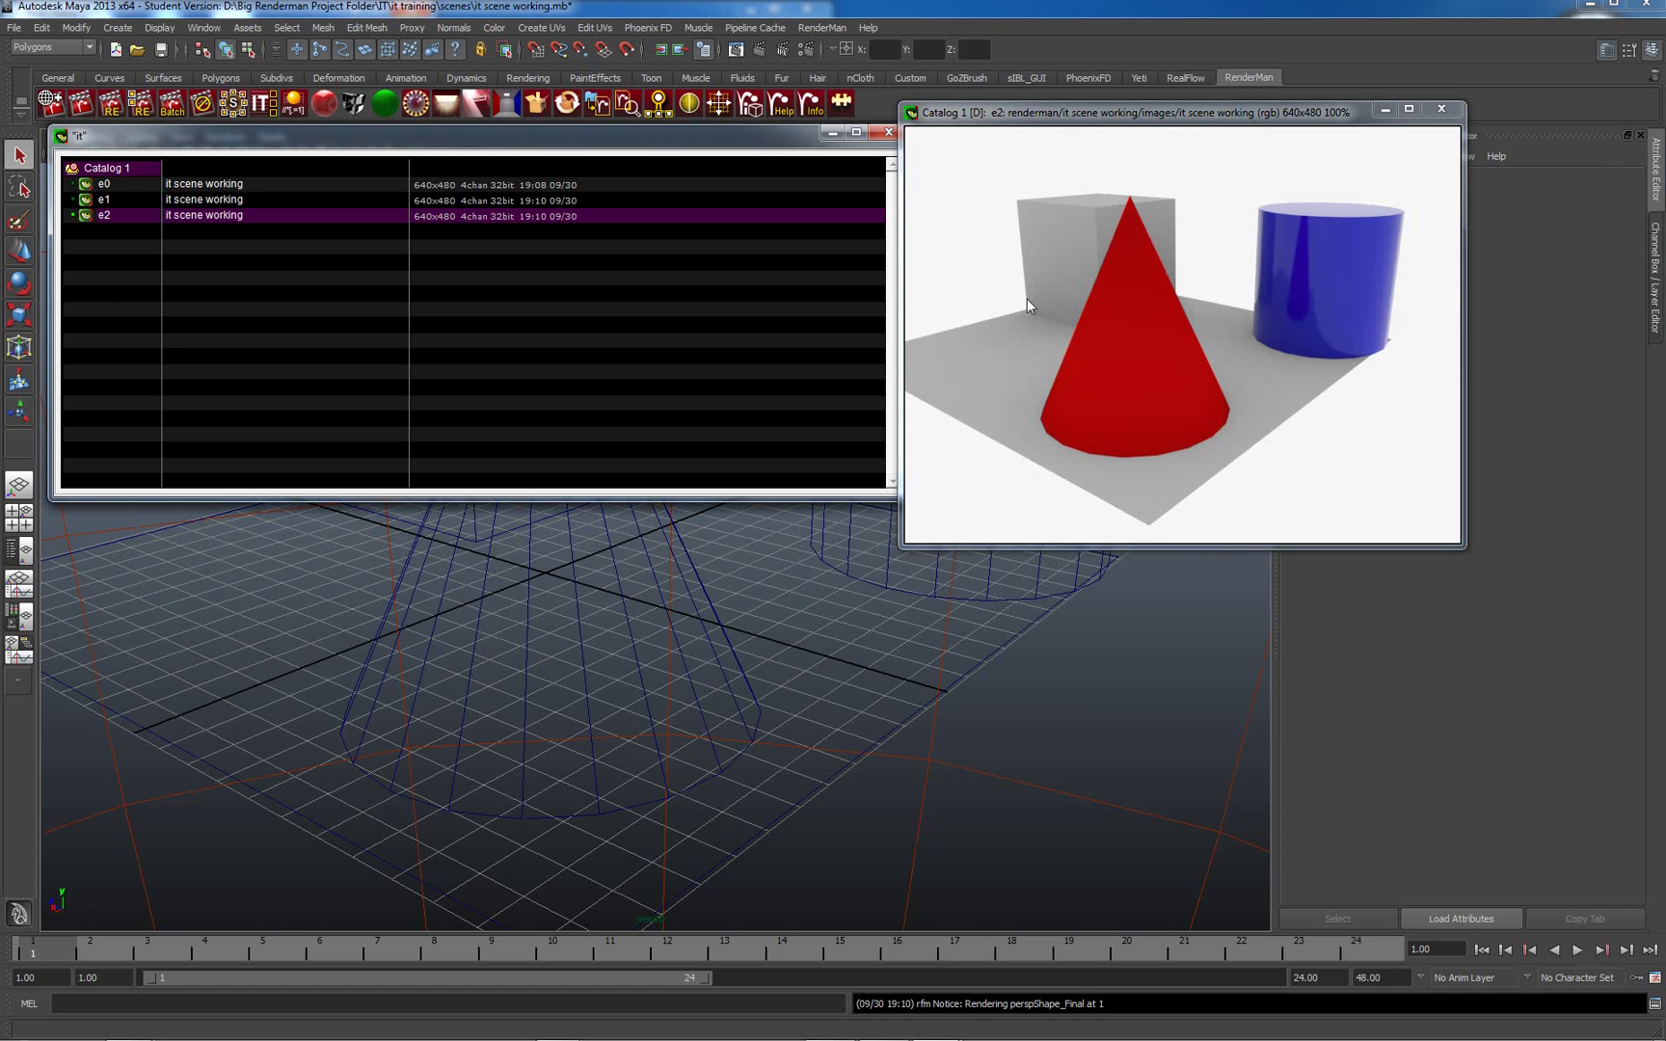
{"action": "scroll", "coordinate": [1168, 394], "scroll_direction": "up", "scroll_amount": 2}
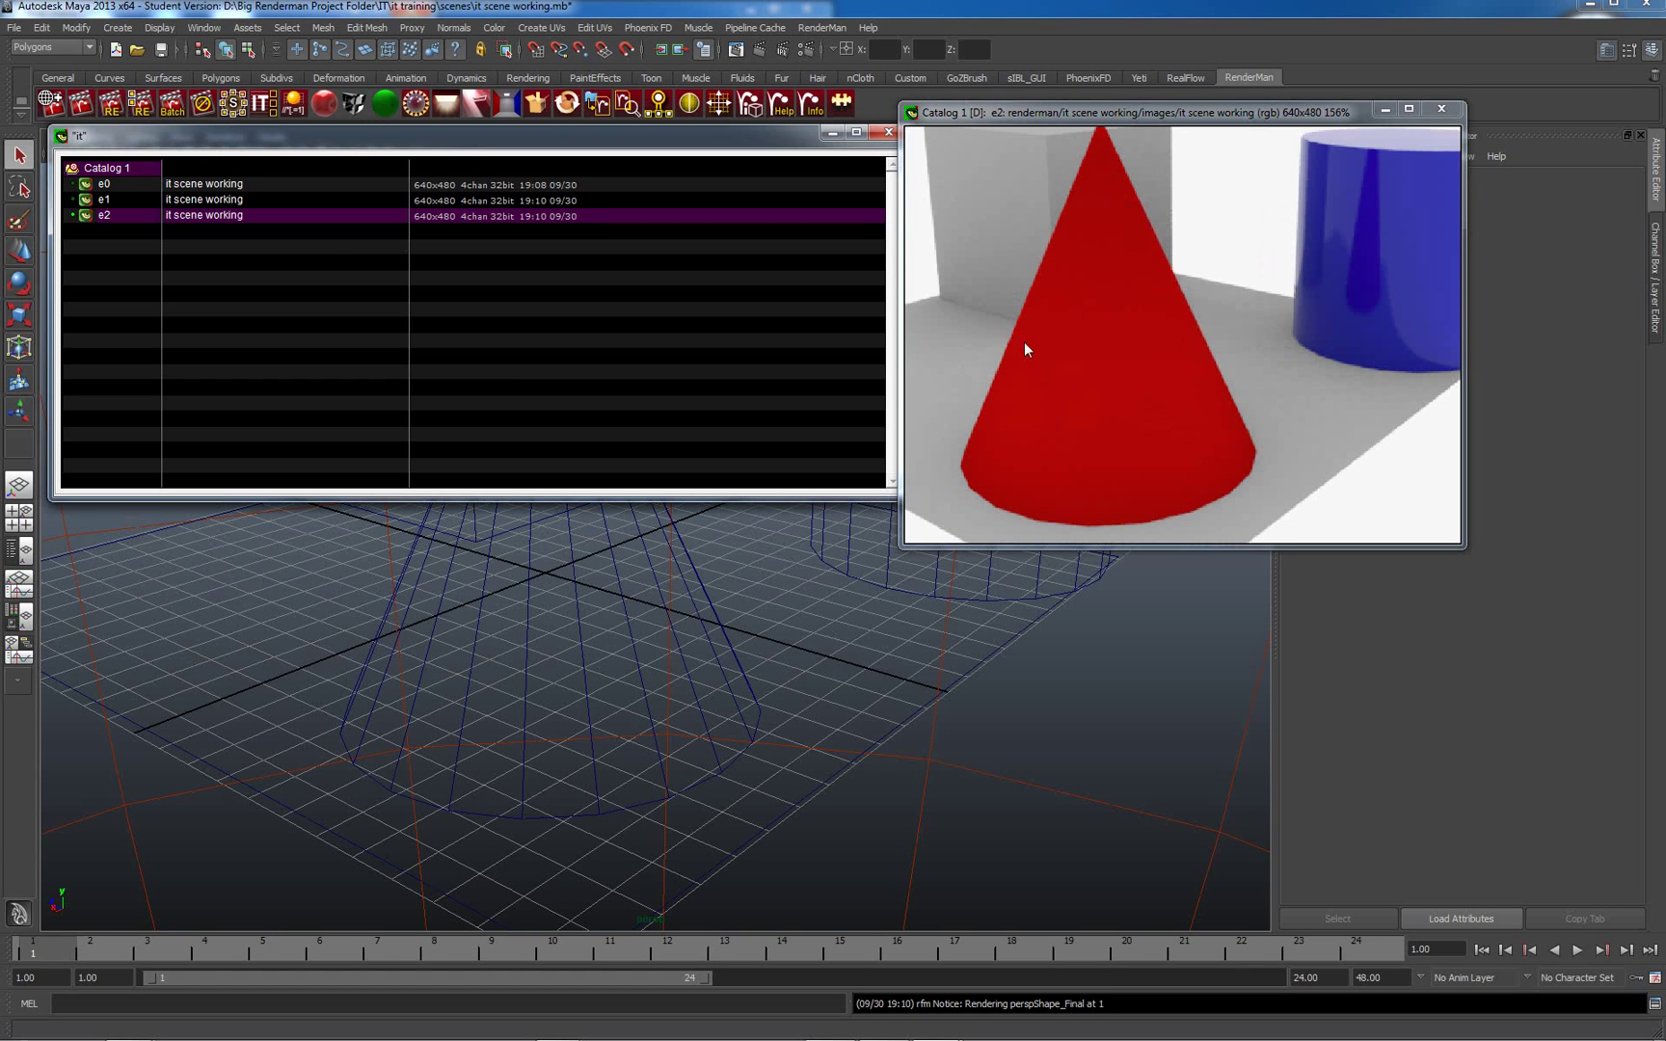
- Switch repeatedly between catalog images e0, e1 and e2 to compare how each one is framed
{"action": "left_click", "coordinate": [229, 200]}
{"action": "left_click", "coordinate": [229, 186]}
{"action": "left_click", "coordinate": [226, 200]}
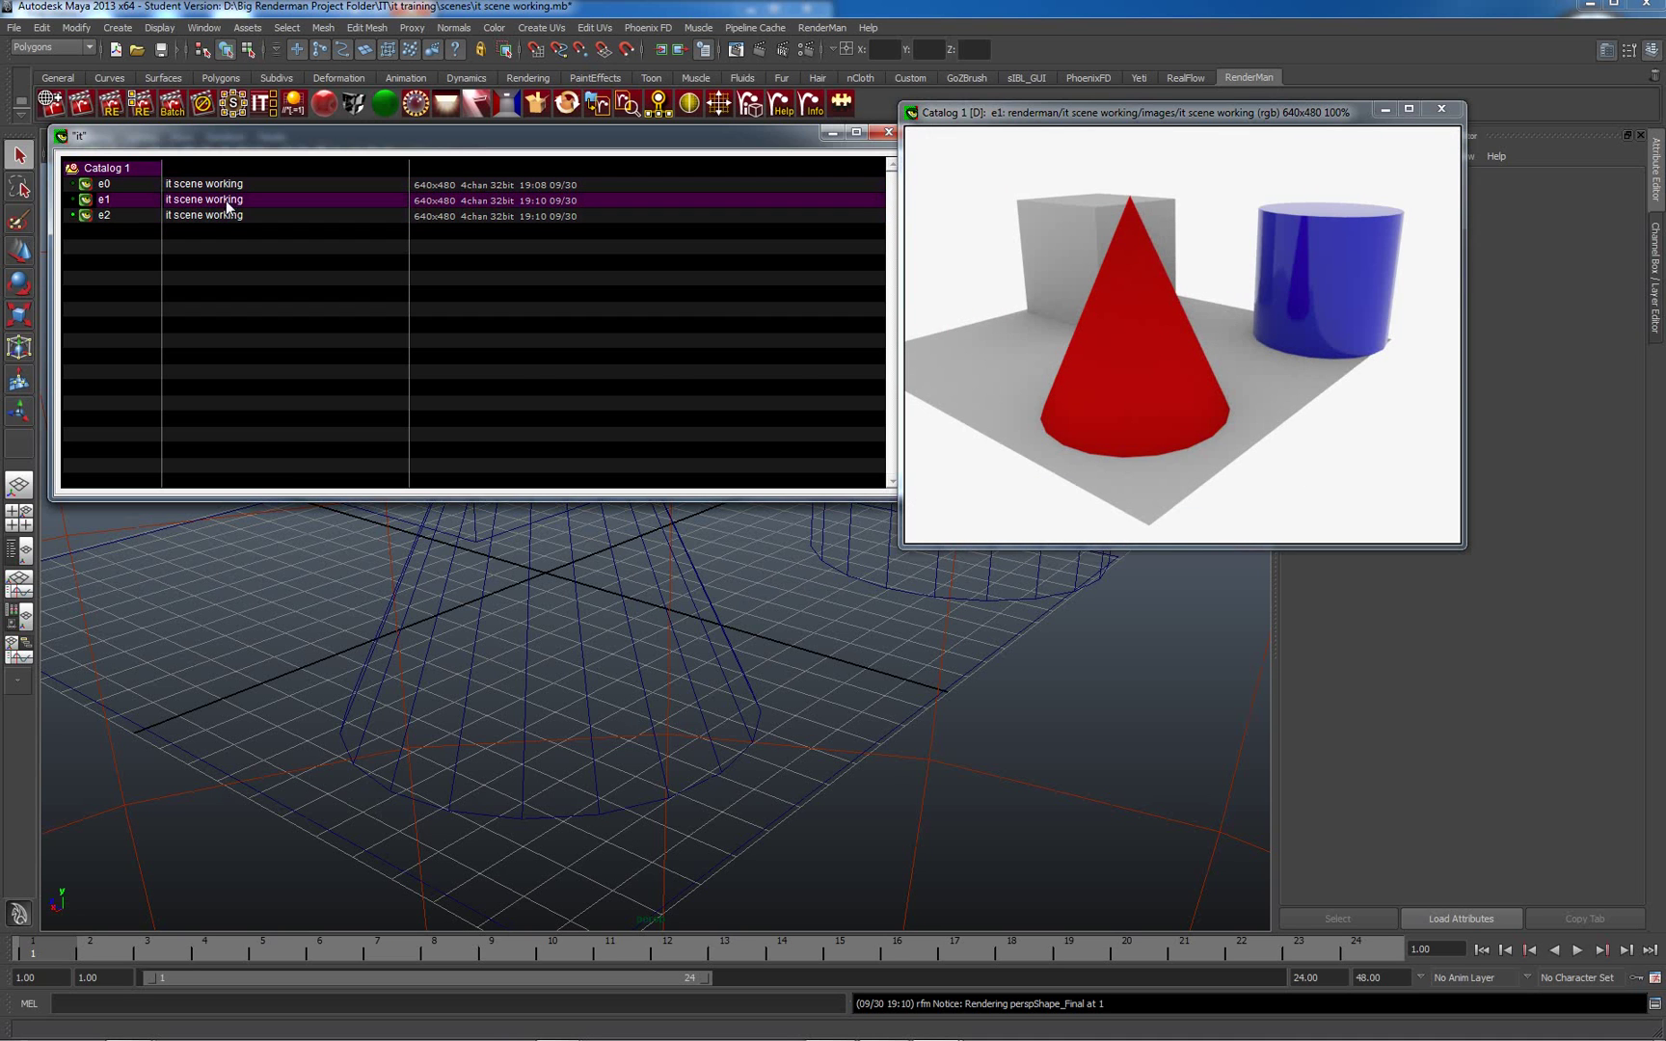
{"action": "left_click", "coordinate": [224, 216]}
{"action": "left_click", "coordinate": [231, 184]}
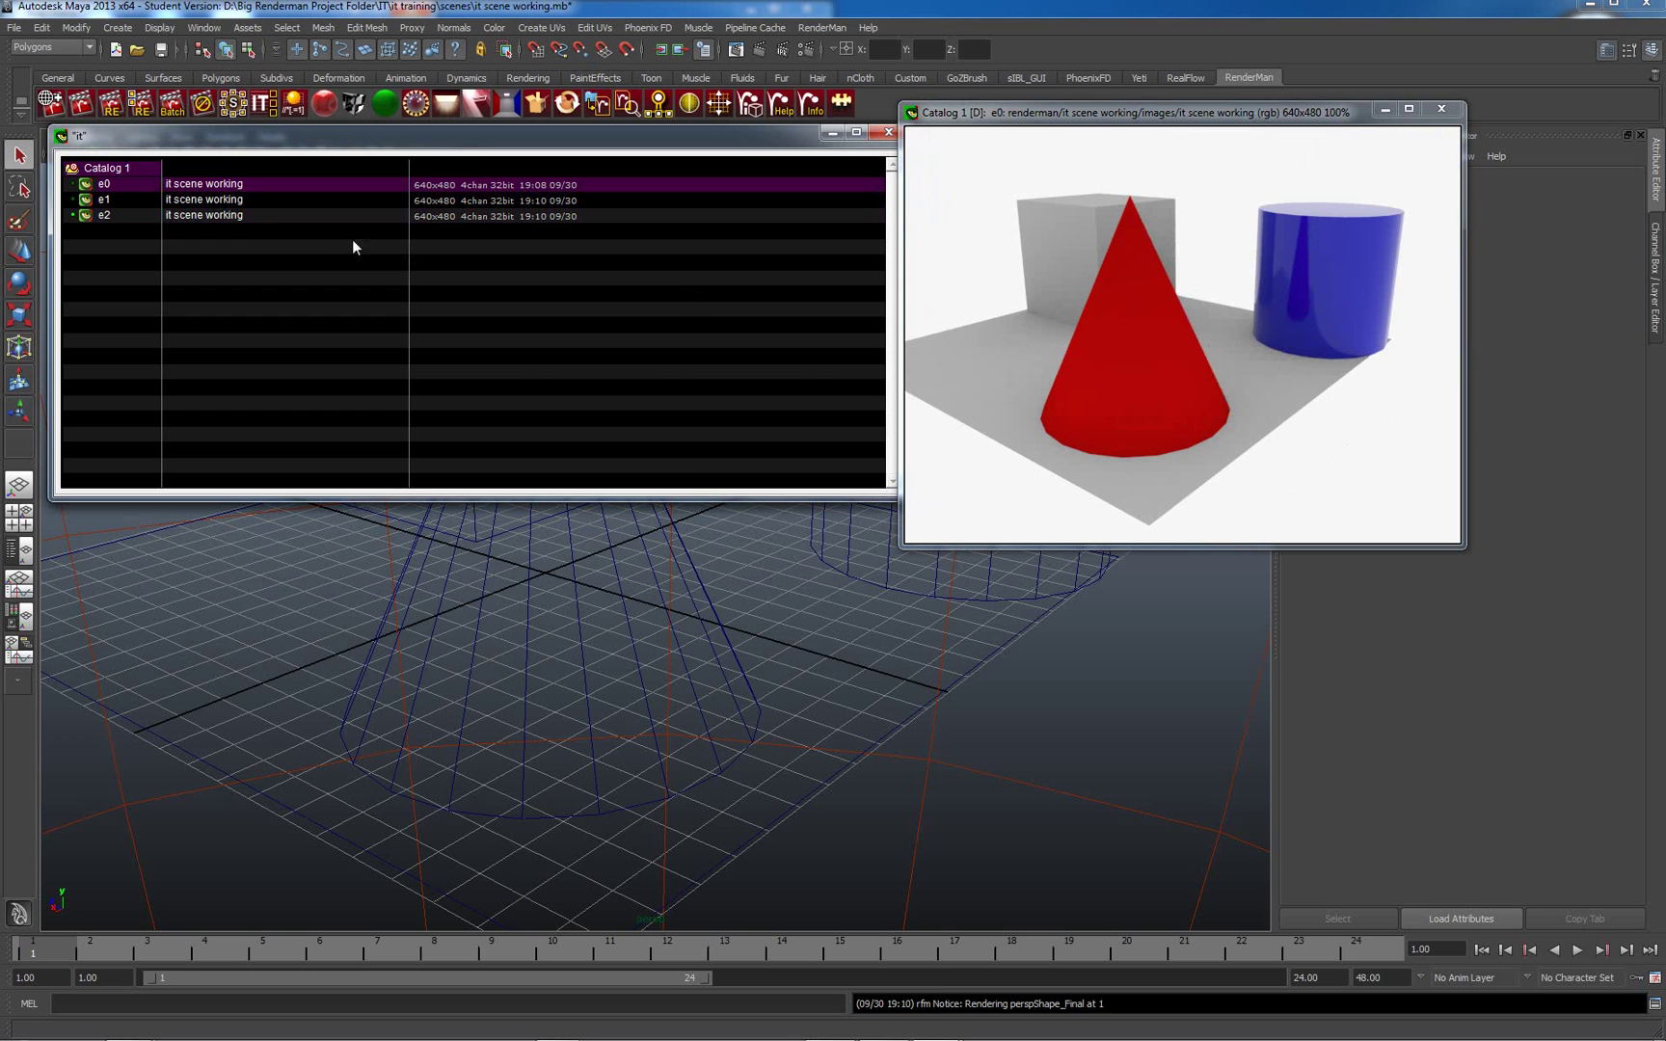
{"action": "left_click", "coordinate": [226, 215]}
{"action": "left_click", "coordinate": [226, 200]}
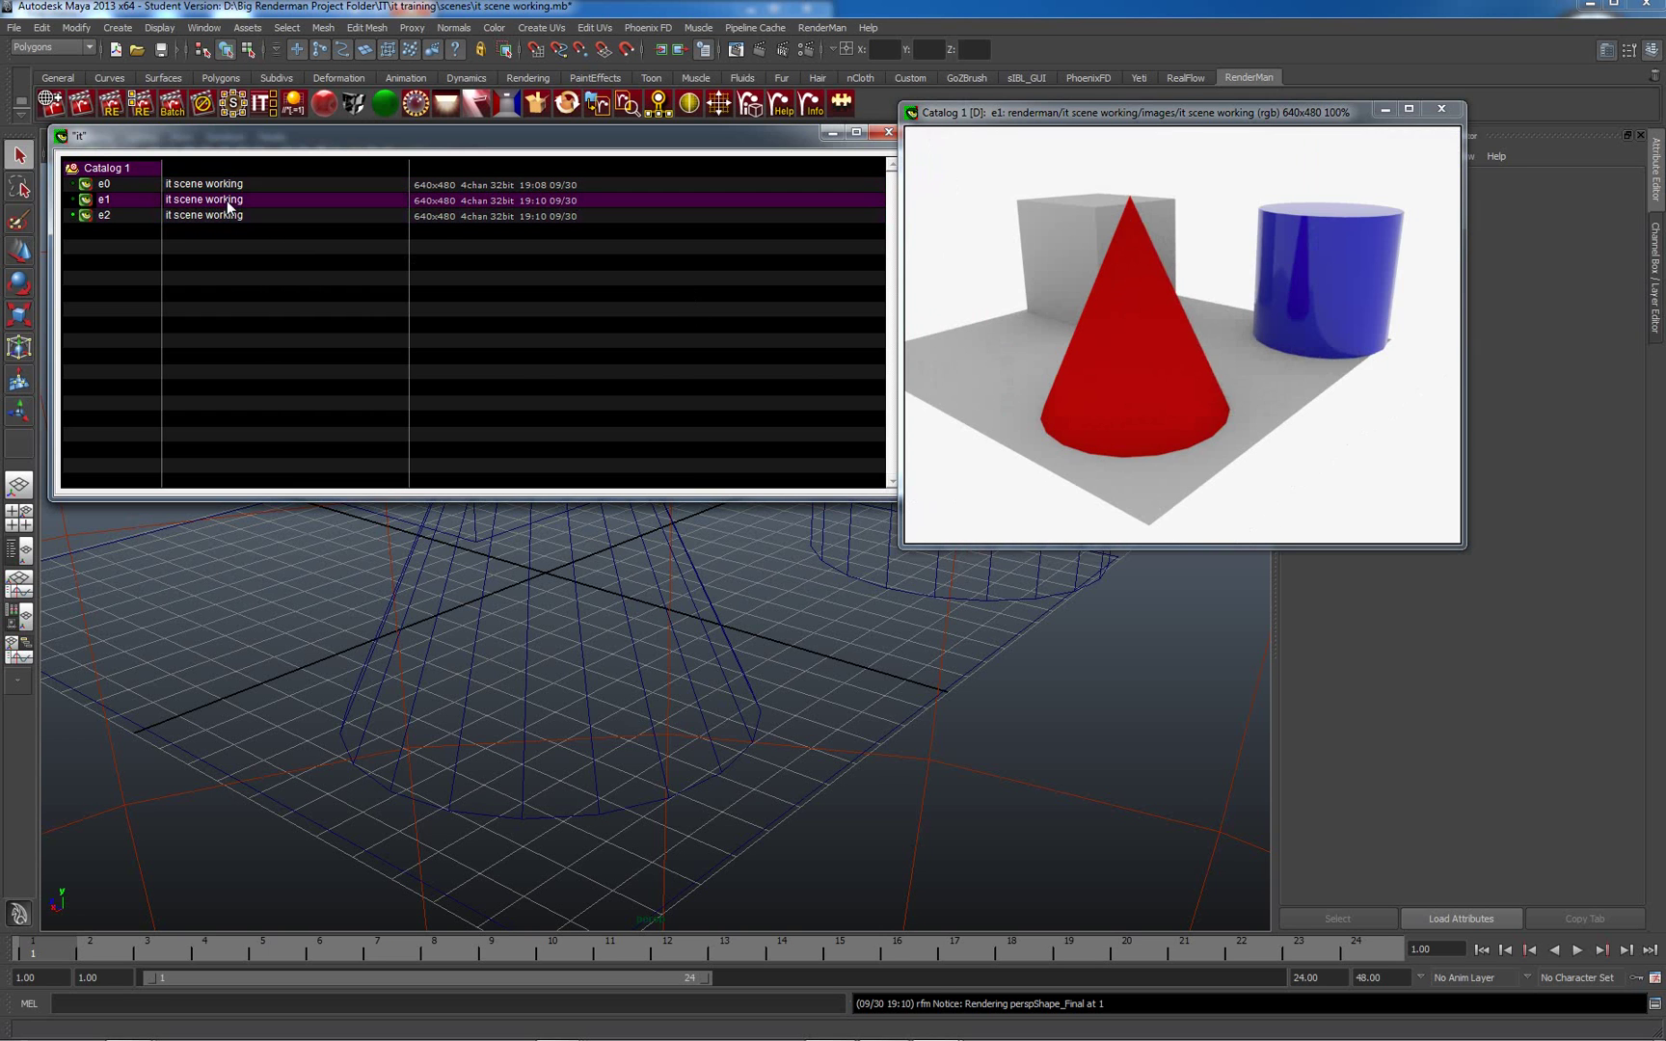
{"action": "left_click", "coordinate": [230, 216]}
{"action": "left_click", "coordinate": [234, 200]}
- Turn the Custom View of image e2 off and back on to compare its default and zoomed framing
{"action": "right_click", "coordinate": [106, 218]}
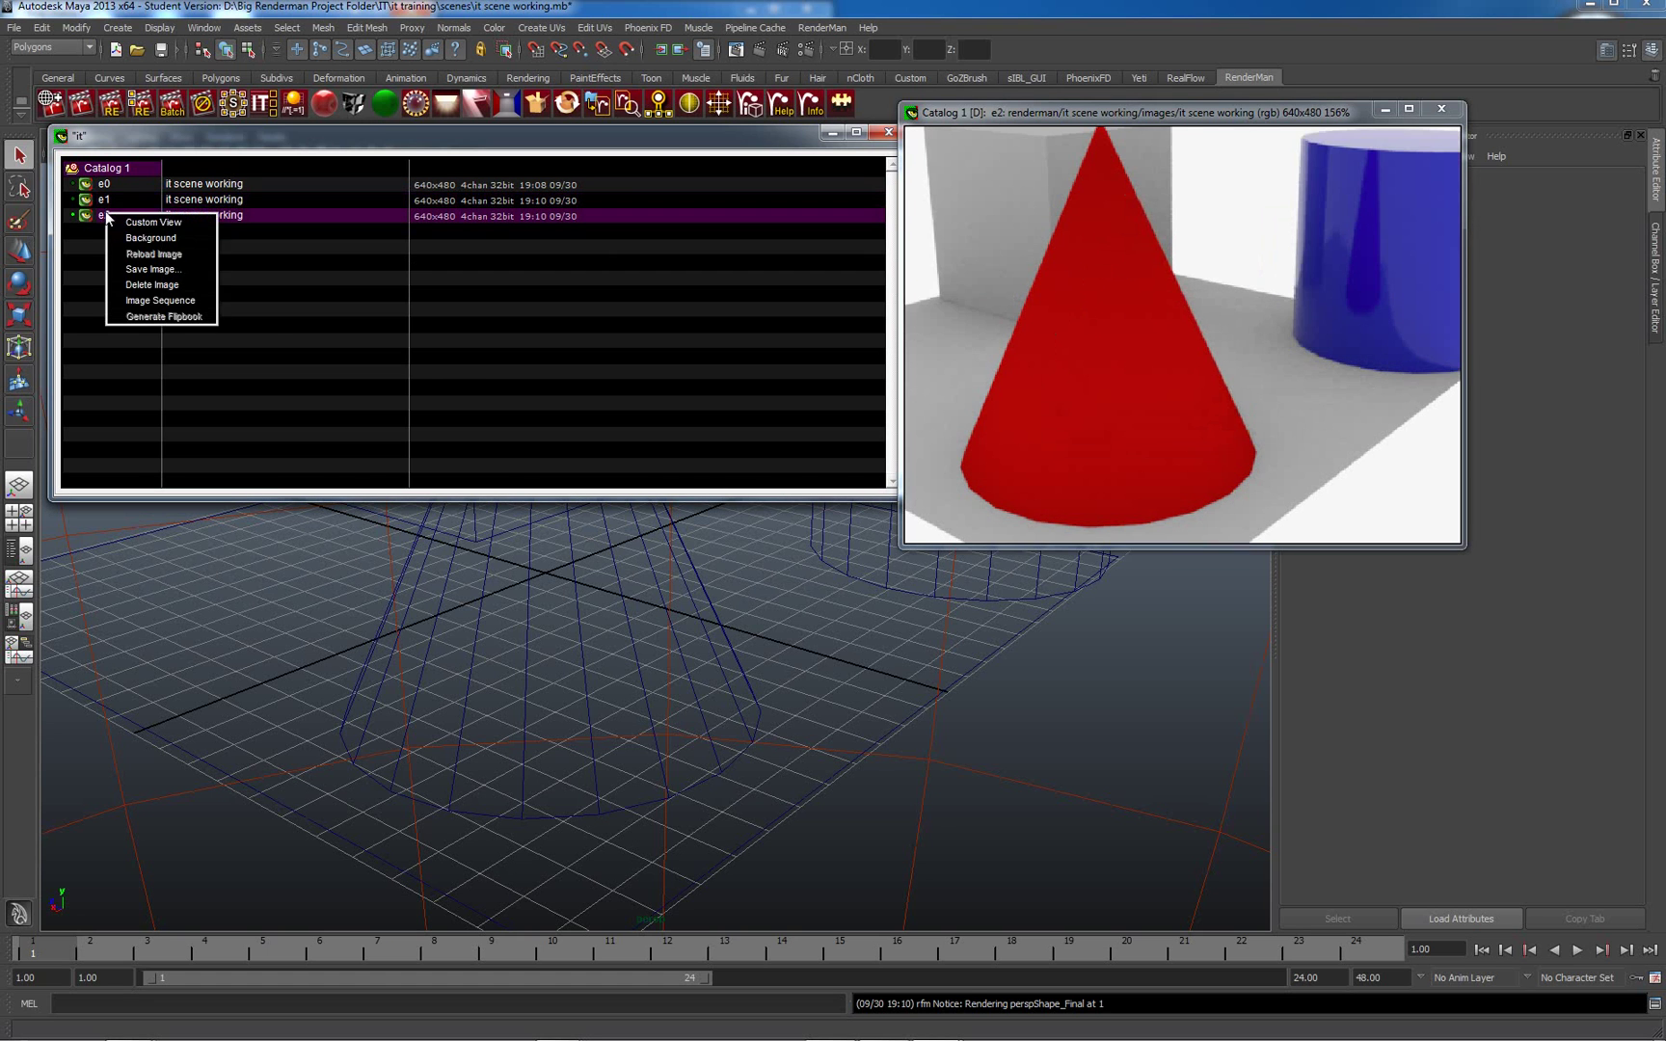
{"action": "left_click", "coordinate": [134, 225]}
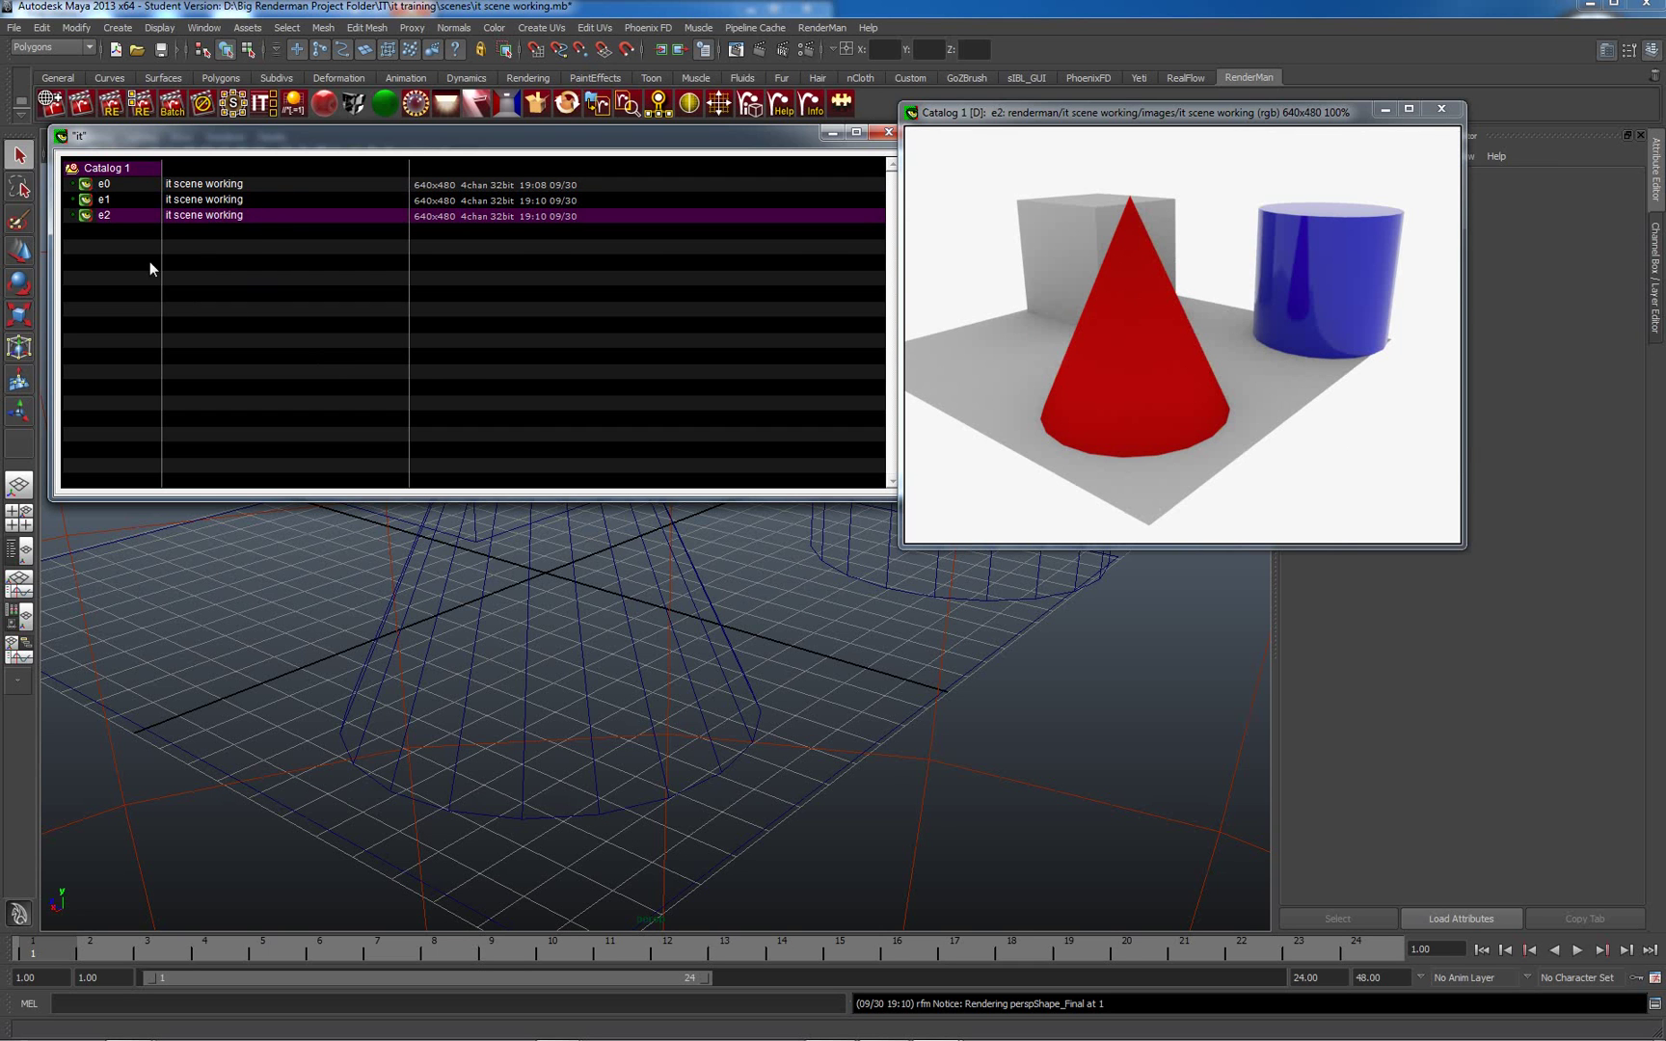
{"action": "right_click", "coordinate": [109, 217]}
{"action": "left_click", "coordinate": [133, 228]}
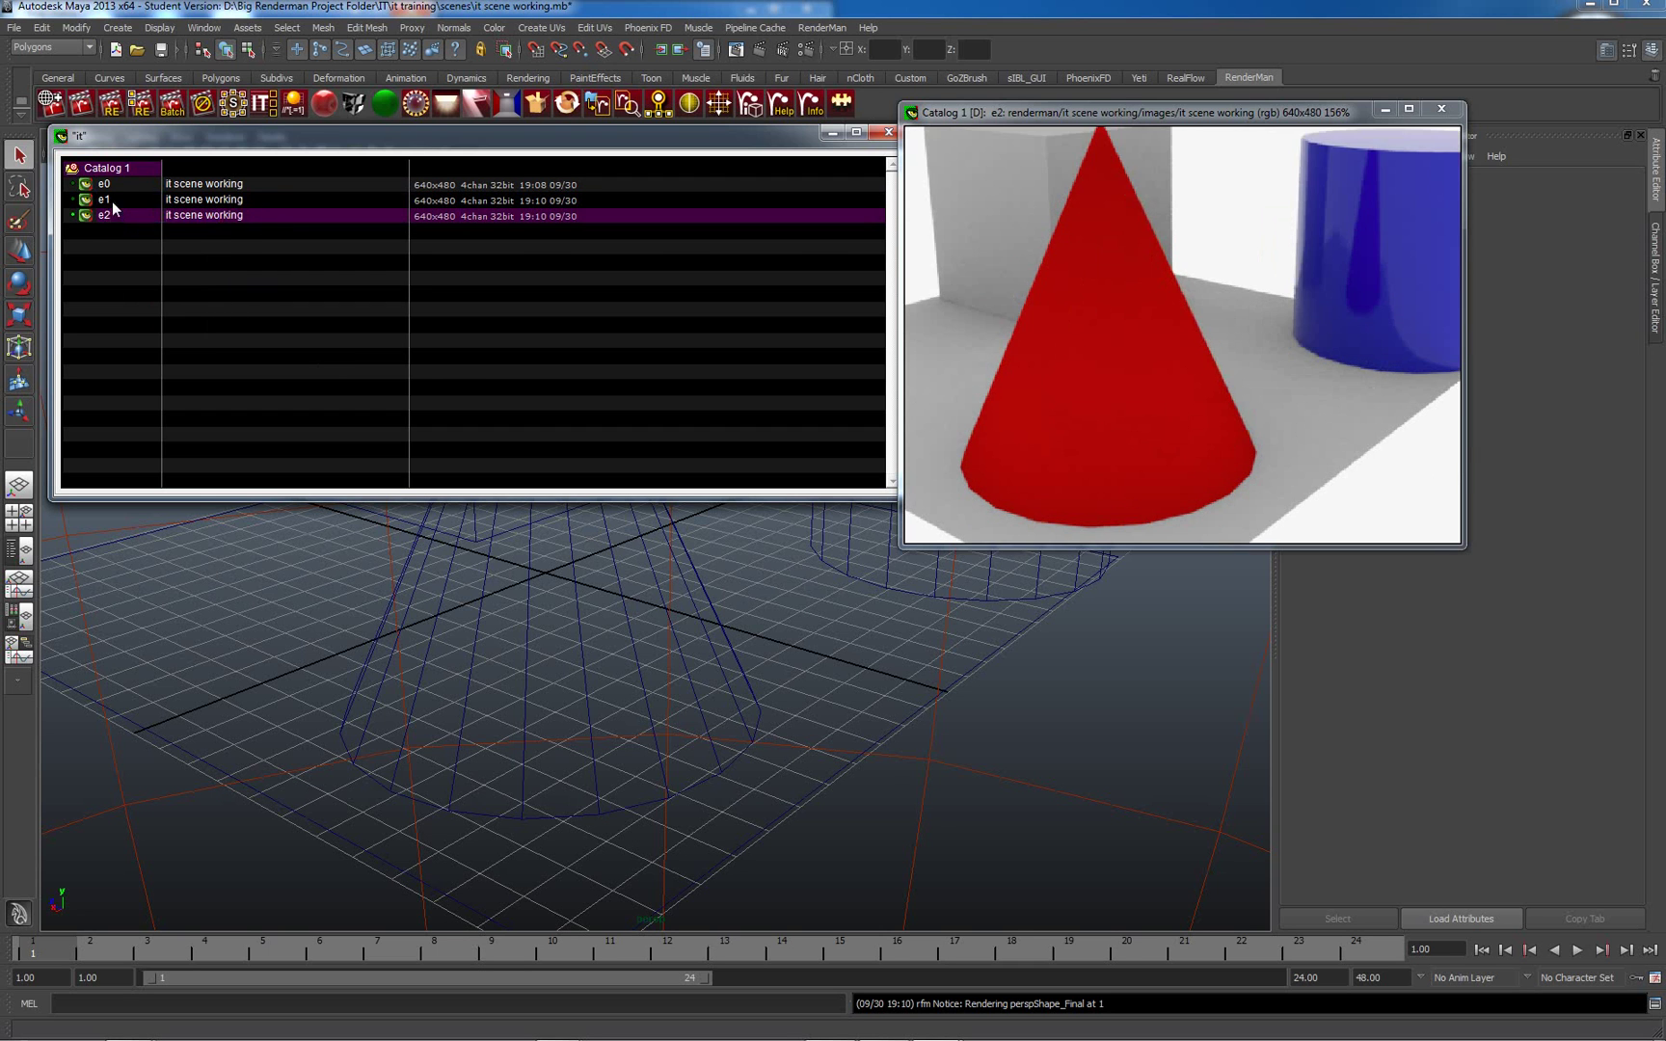
- Enable Custom View for image e0 and pan its render sideways, and pan e2's zoomed render toward the blue cylinder
{"action": "right_click", "coordinate": [108, 185]}
{"action": "left_click", "coordinate": [143, 228]}
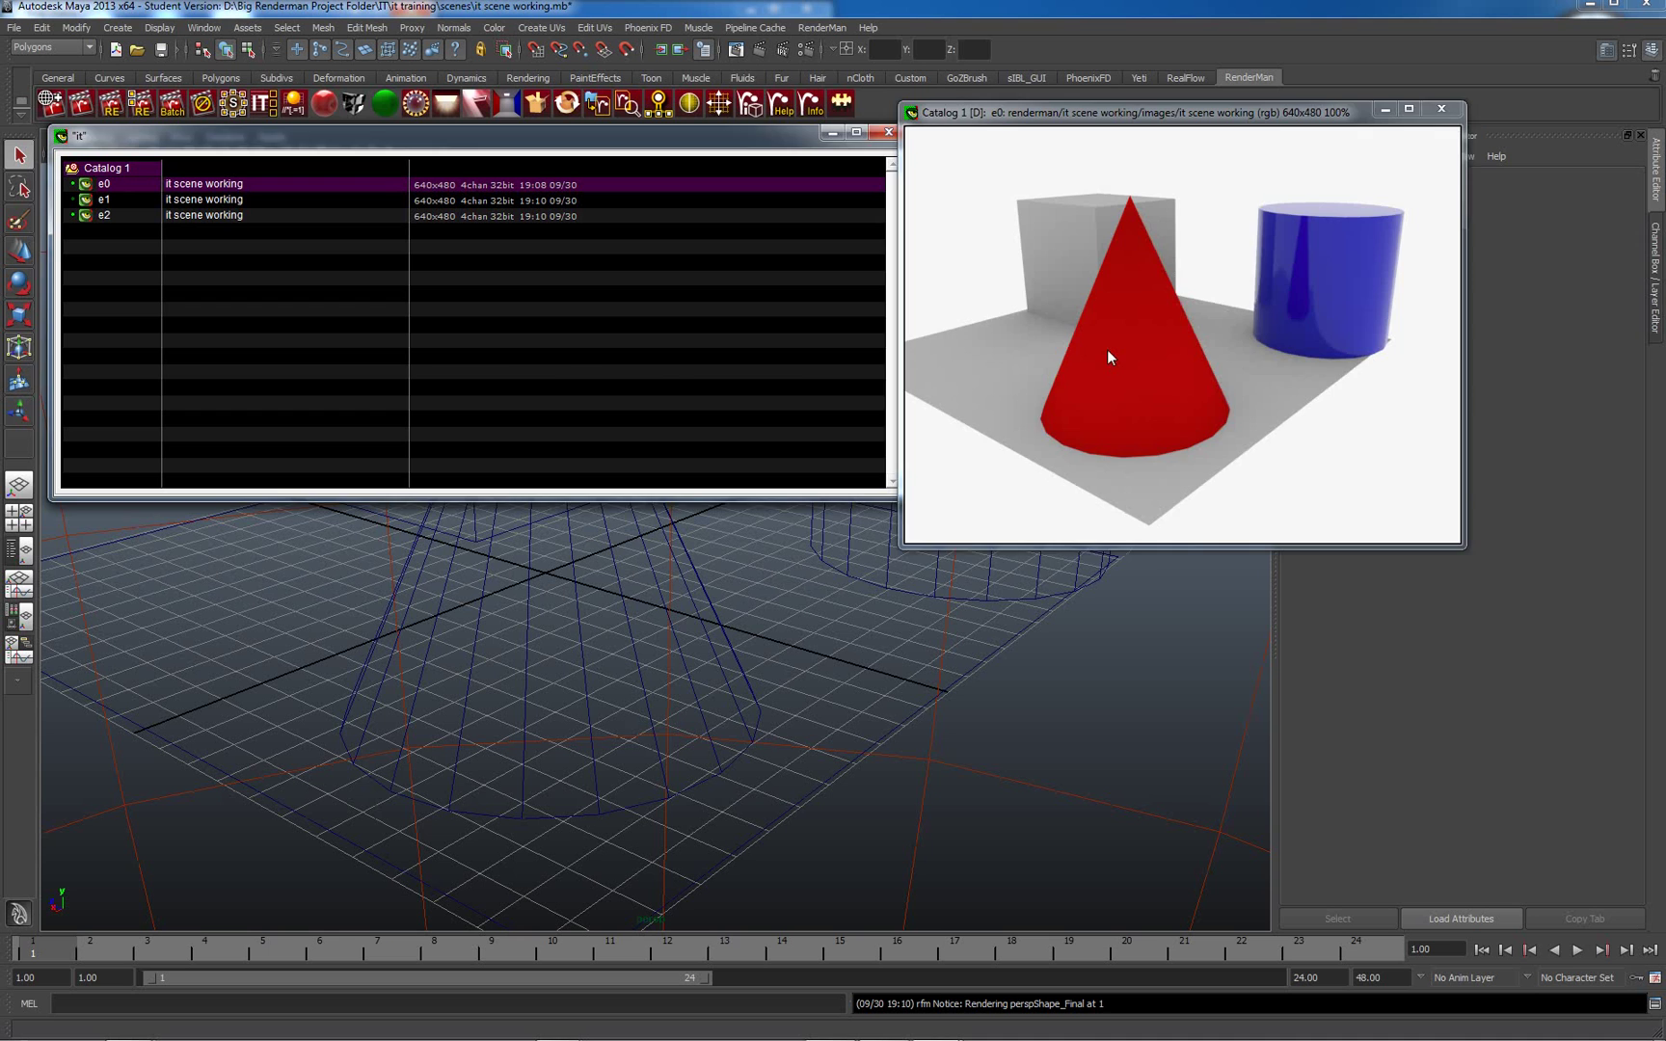
{"action": "middle_click_drag", "start_coordinate": [1107, 349], "coordinate": [1282, 347]}
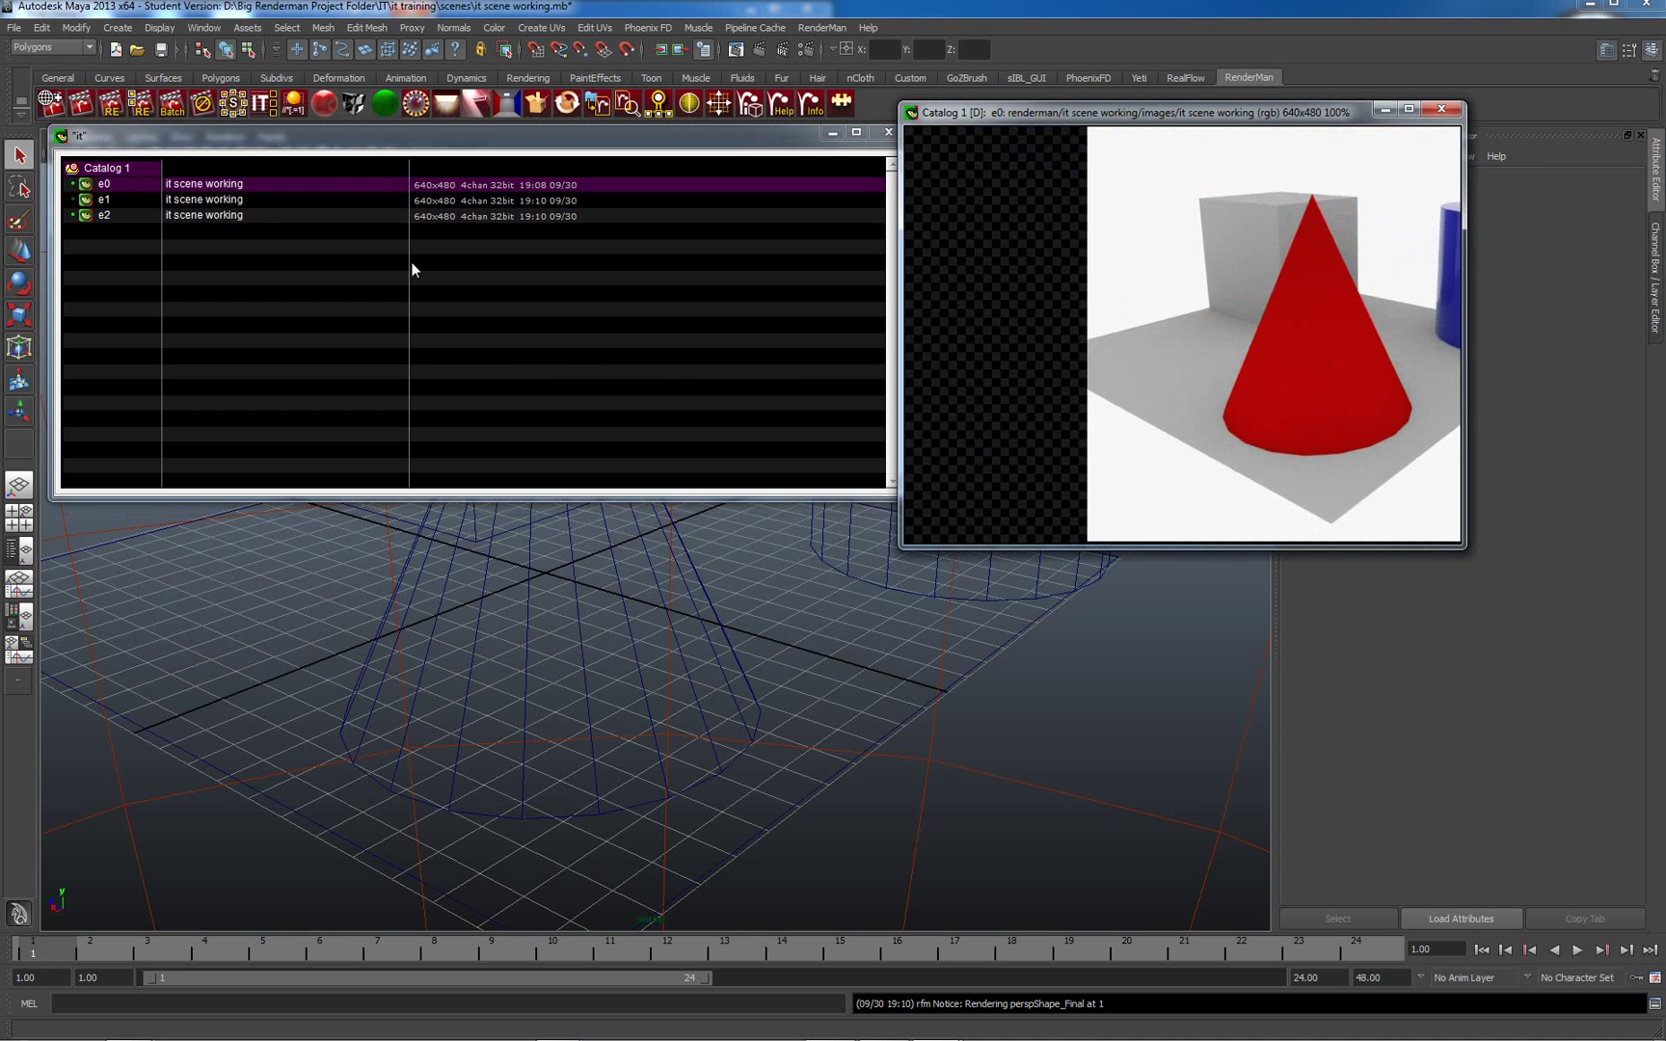
{"action": "left_click", "coordinate": [226, 214]}
{"action": "middle_click_drag", "start_coordinate": [1170, 343], "coordinate": [841, 482]}
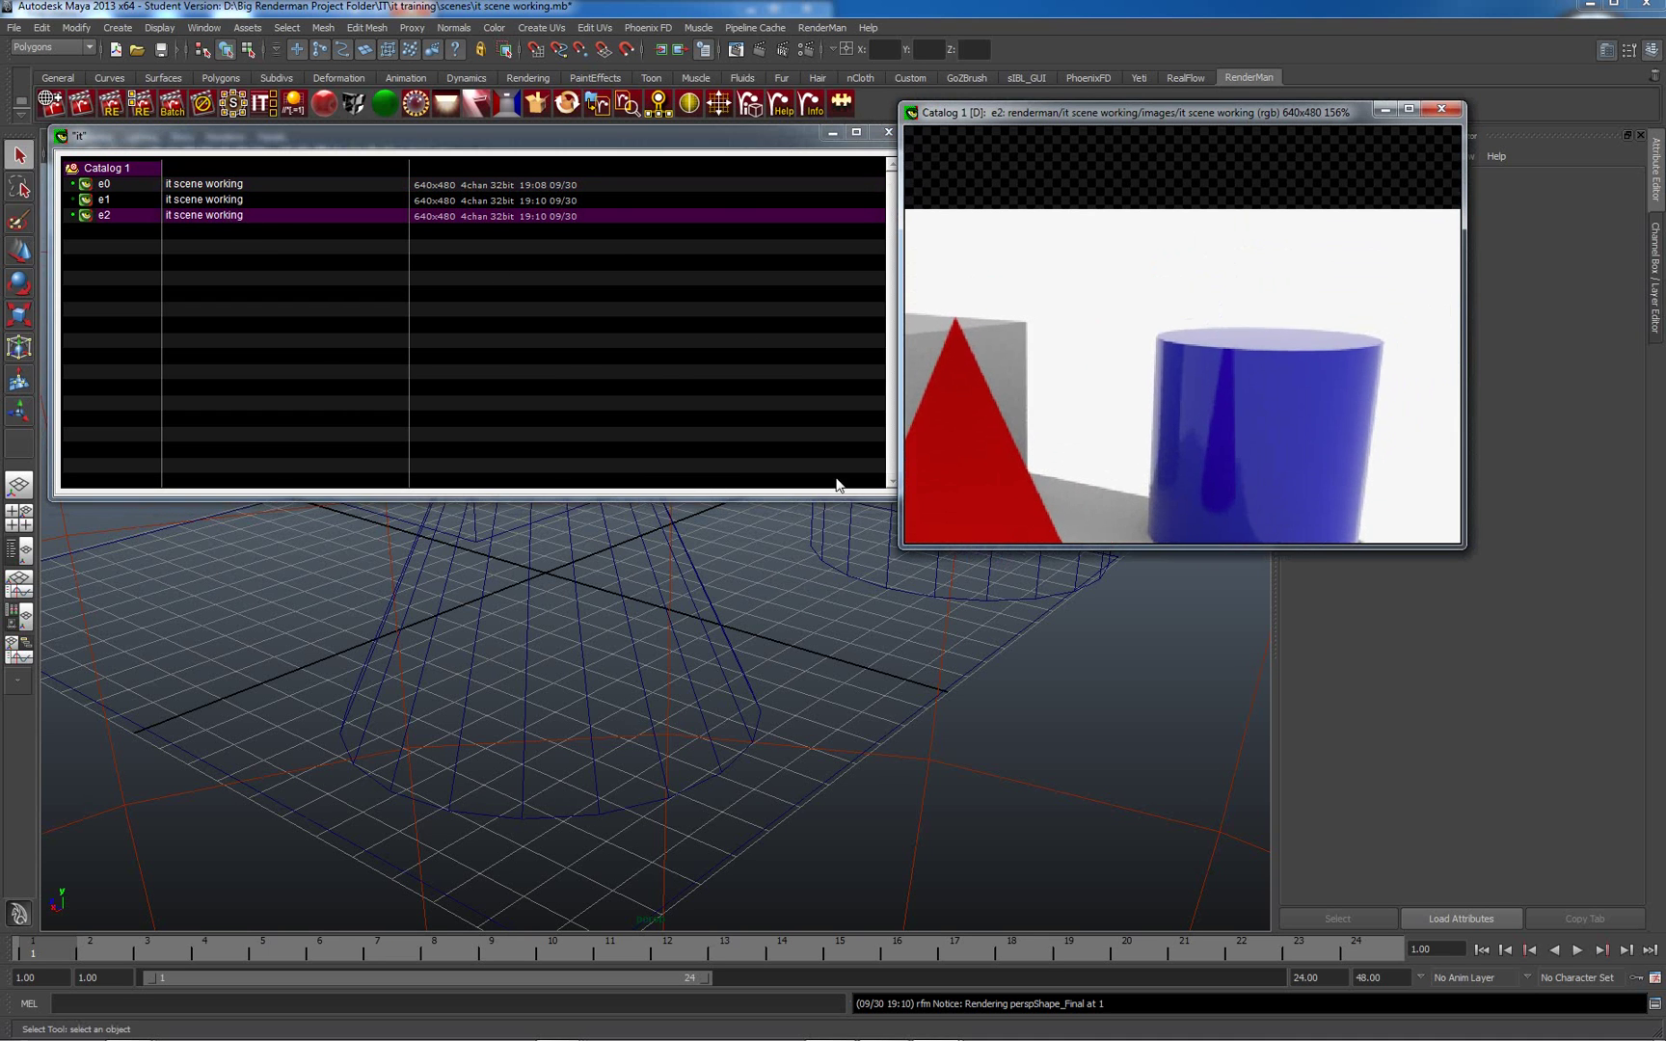
{"action": "left_click", "coordinate": [229, 227]}
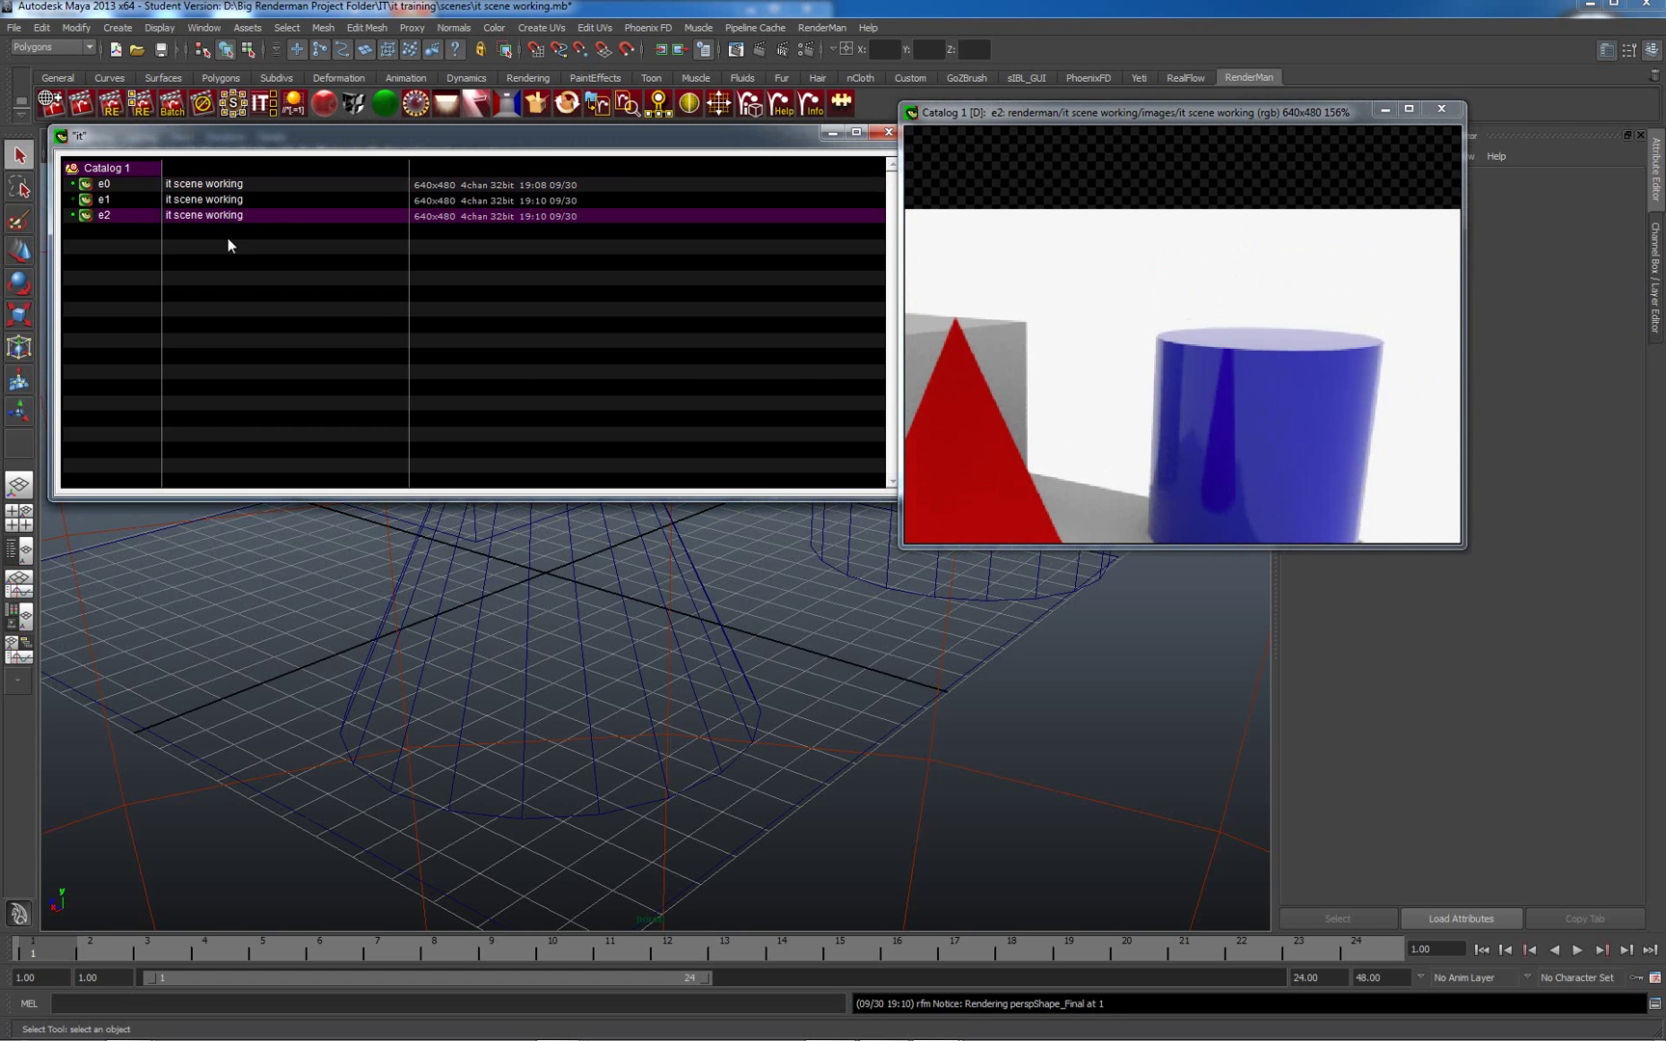
- Re-render the scene from the It window and compare the new image's framing with those of e0, e1 and e2
{"action": "right_click", "coordinate": [1143, 279]}
{"action": "left_click", "coordinate": [1180, 288]}
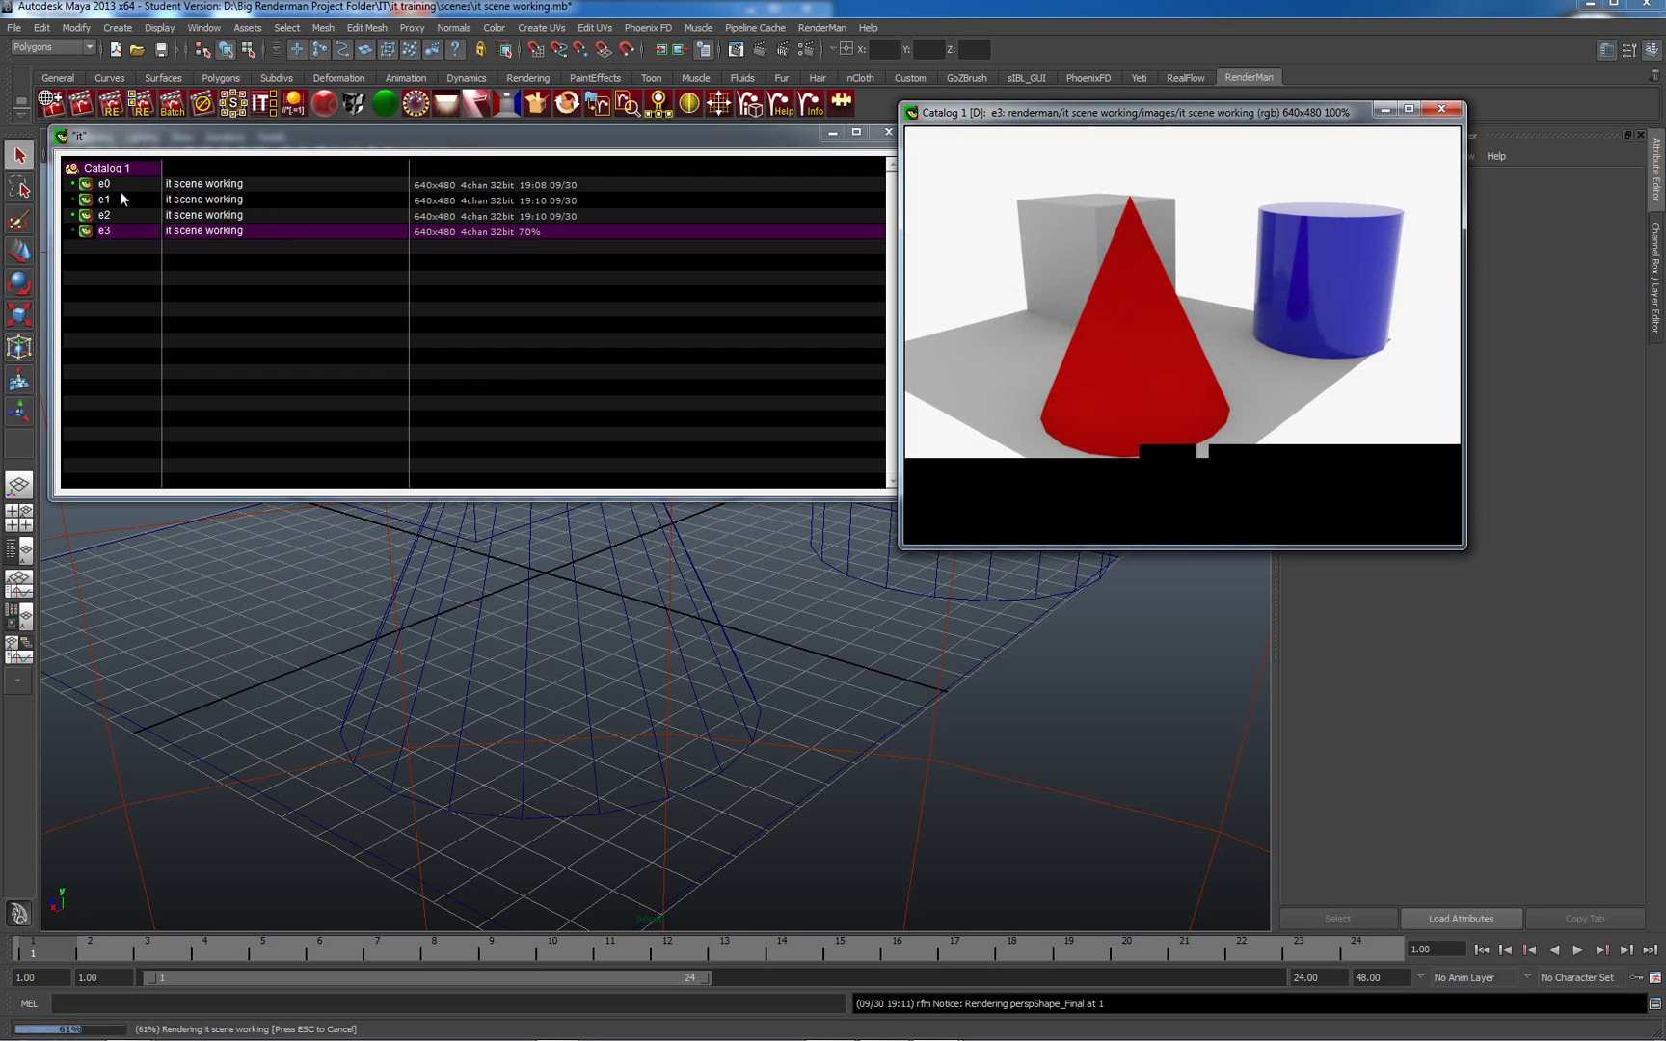
{"action": "left_click", "coordinate": [208, 184]}
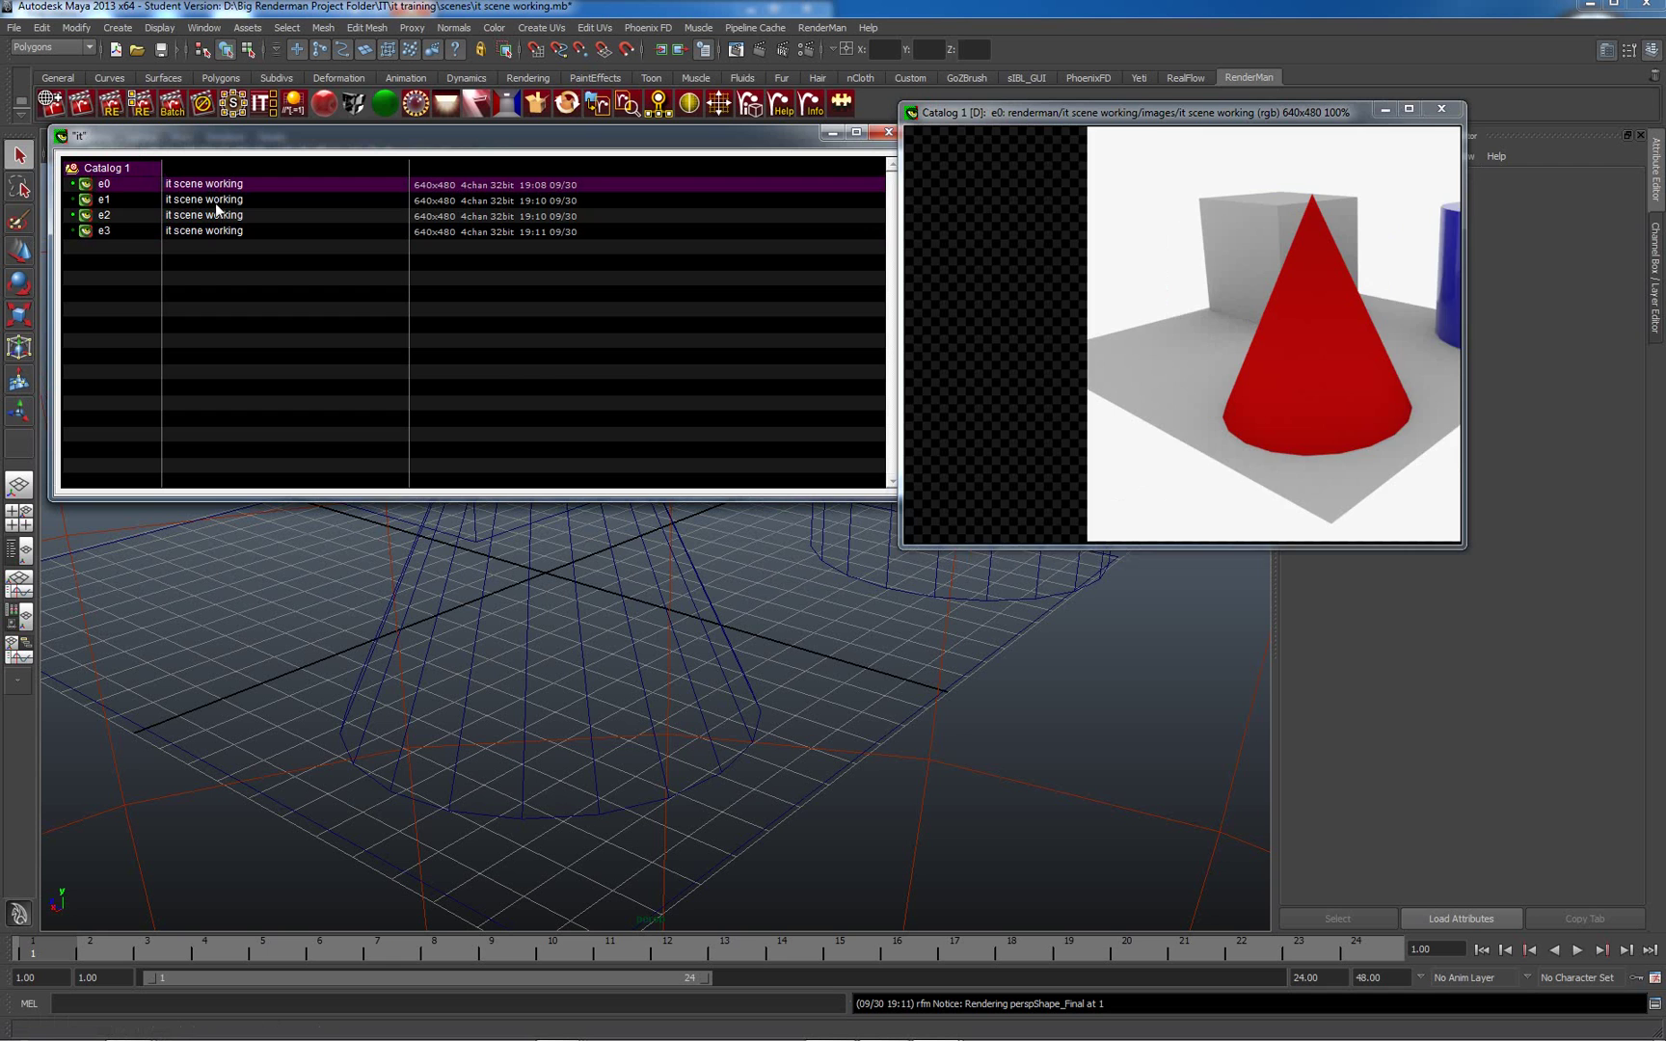
{"action": "left_click", "coordinate": [216, 202]}
{"action": "left_click", "coordinate": [212, 218]}
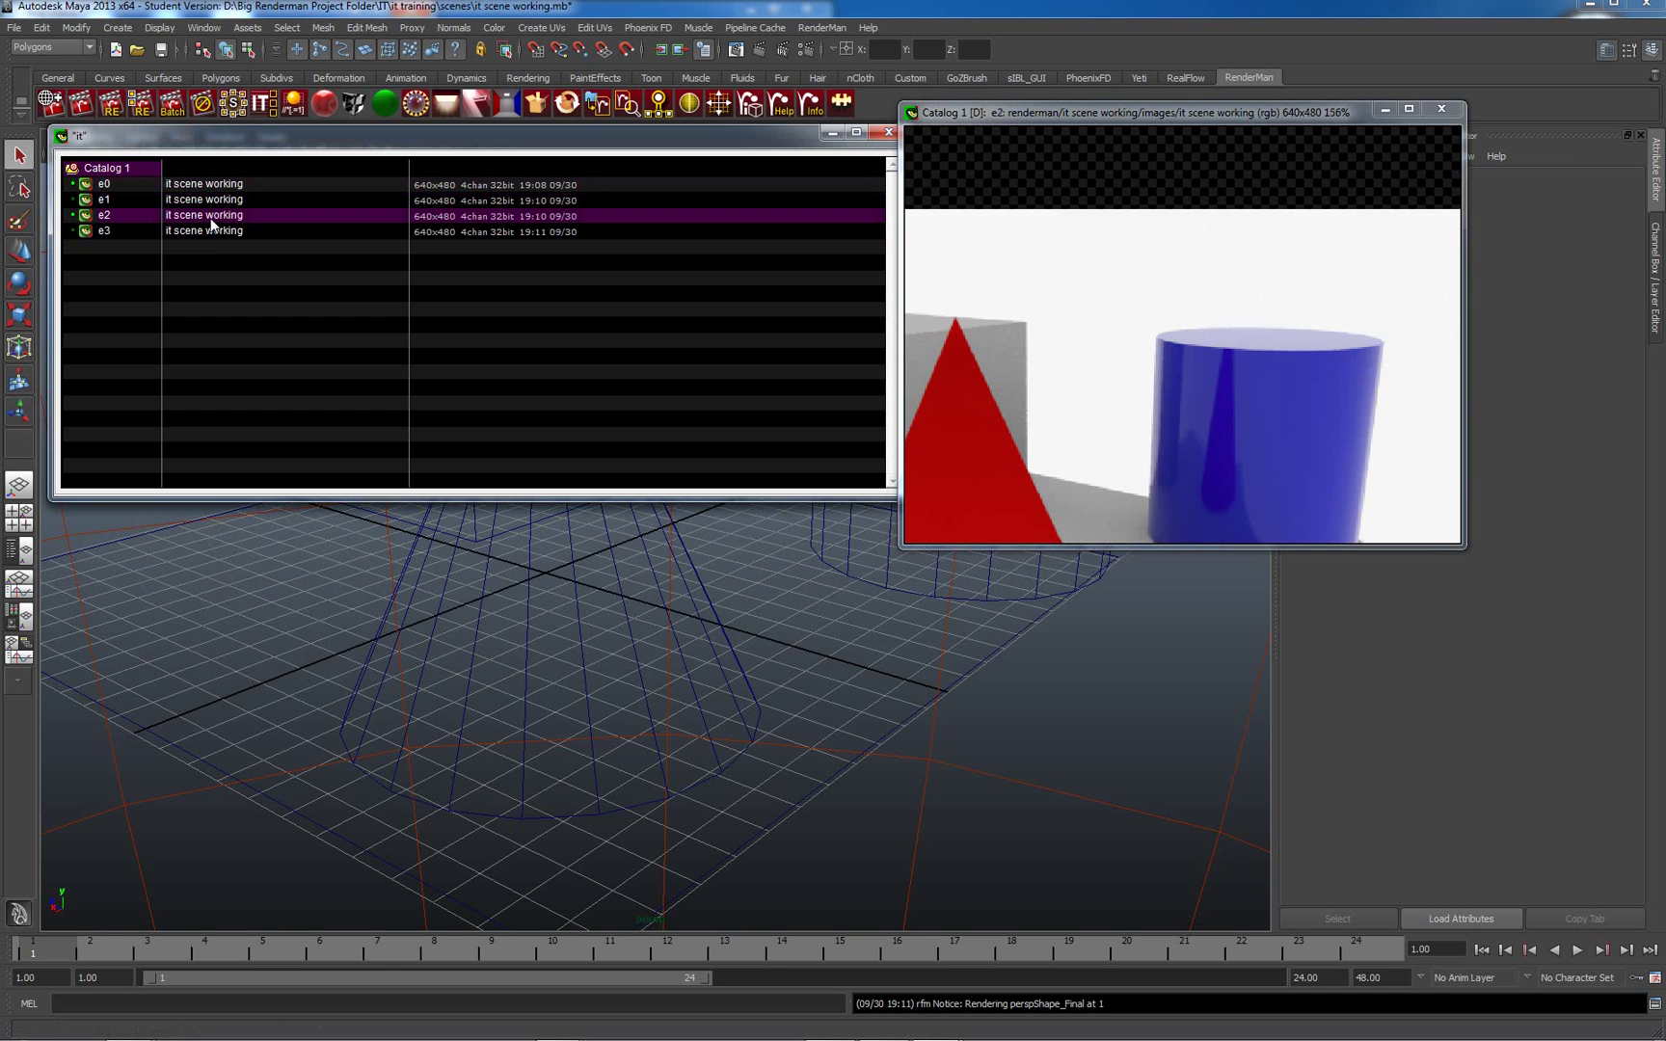
{"action": "left_click", "coordinate": [208, 233]}
{"action": "left_click", "coordinate": [211, 215]}
{"action": "left_click", "coordinate": [213, 200]}
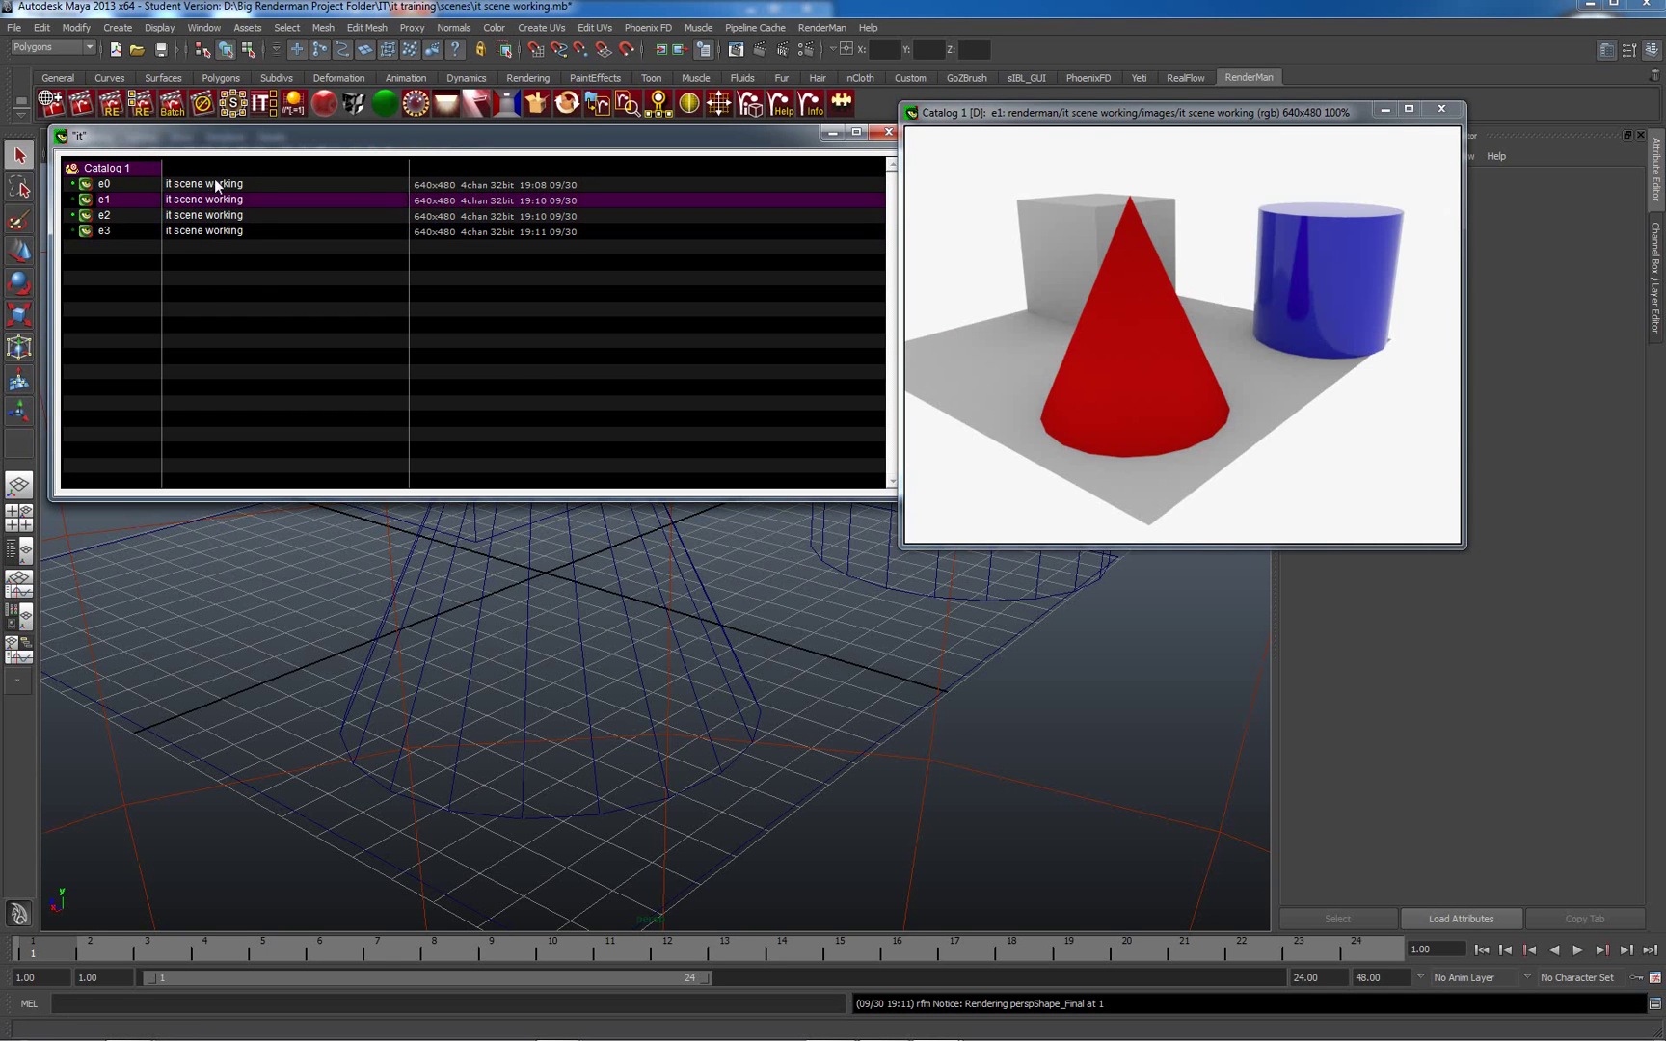
{"action": "left_click", "coordinate": [218, 185]}
- Turn off Custom View for images e0 and e2 in the catalog
{"action": "right_click", "coordinate": [104, 186]}
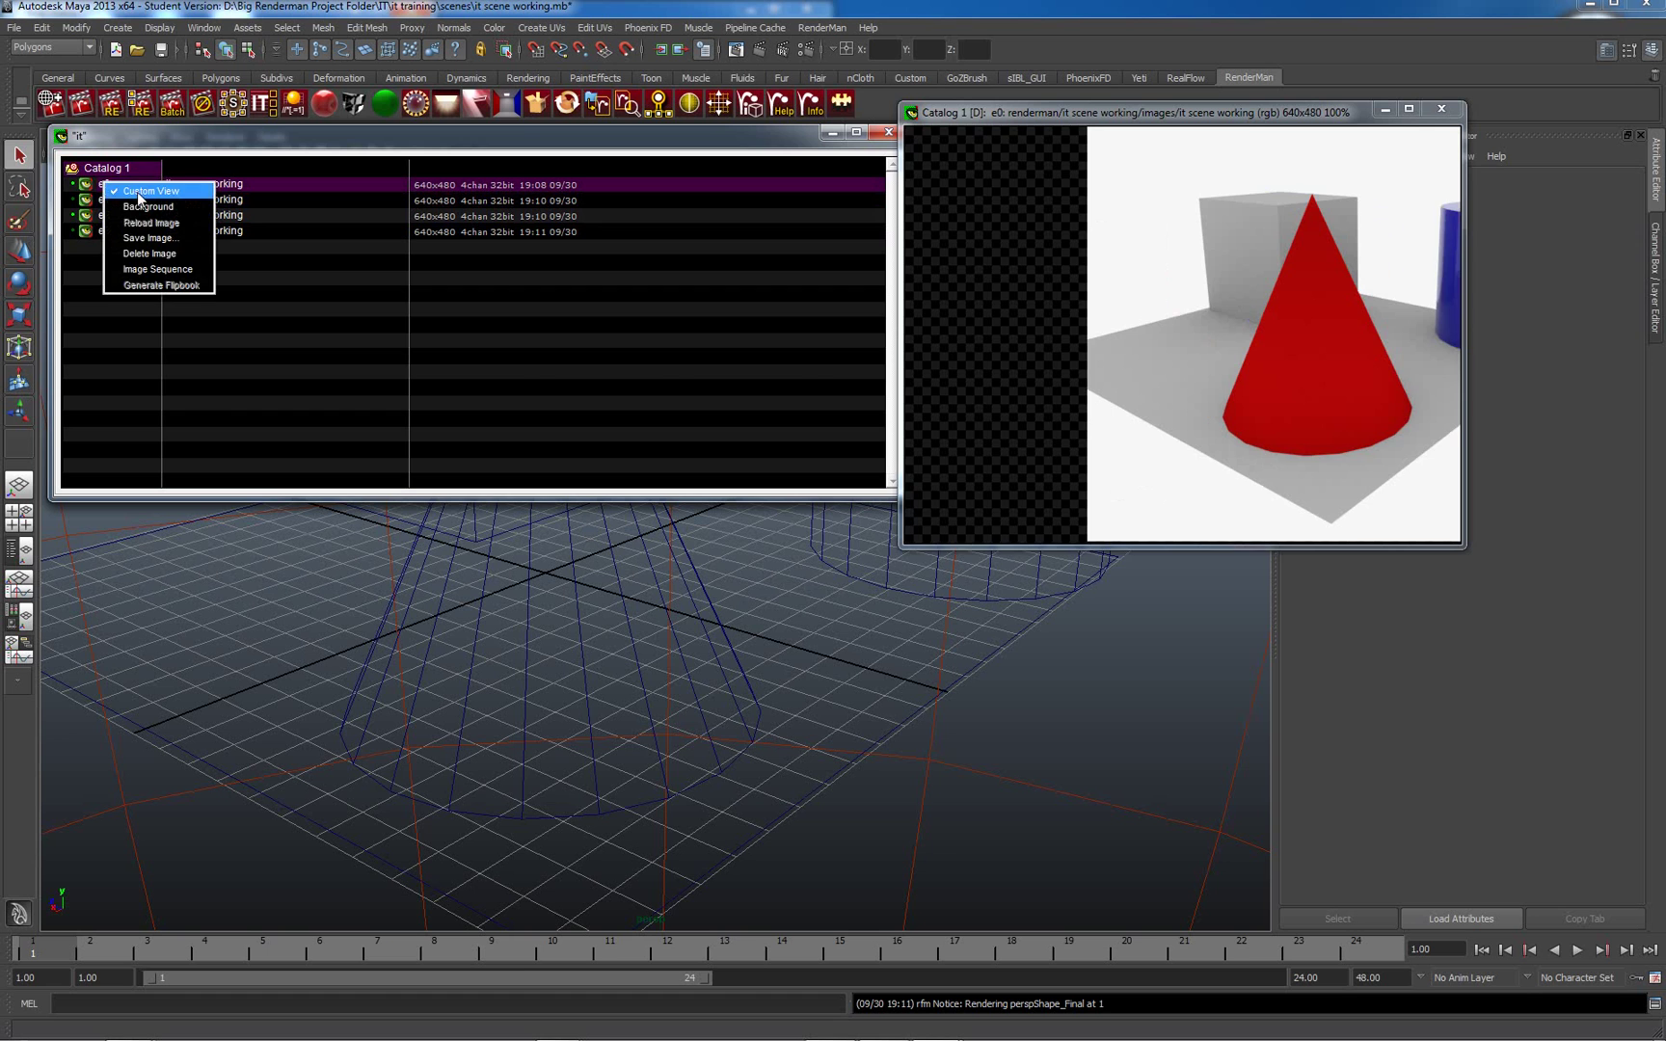
{"action": "left_click", "coordinate": [145, 191]}
{"action": "right_click", "coordinate": [112, 215]}
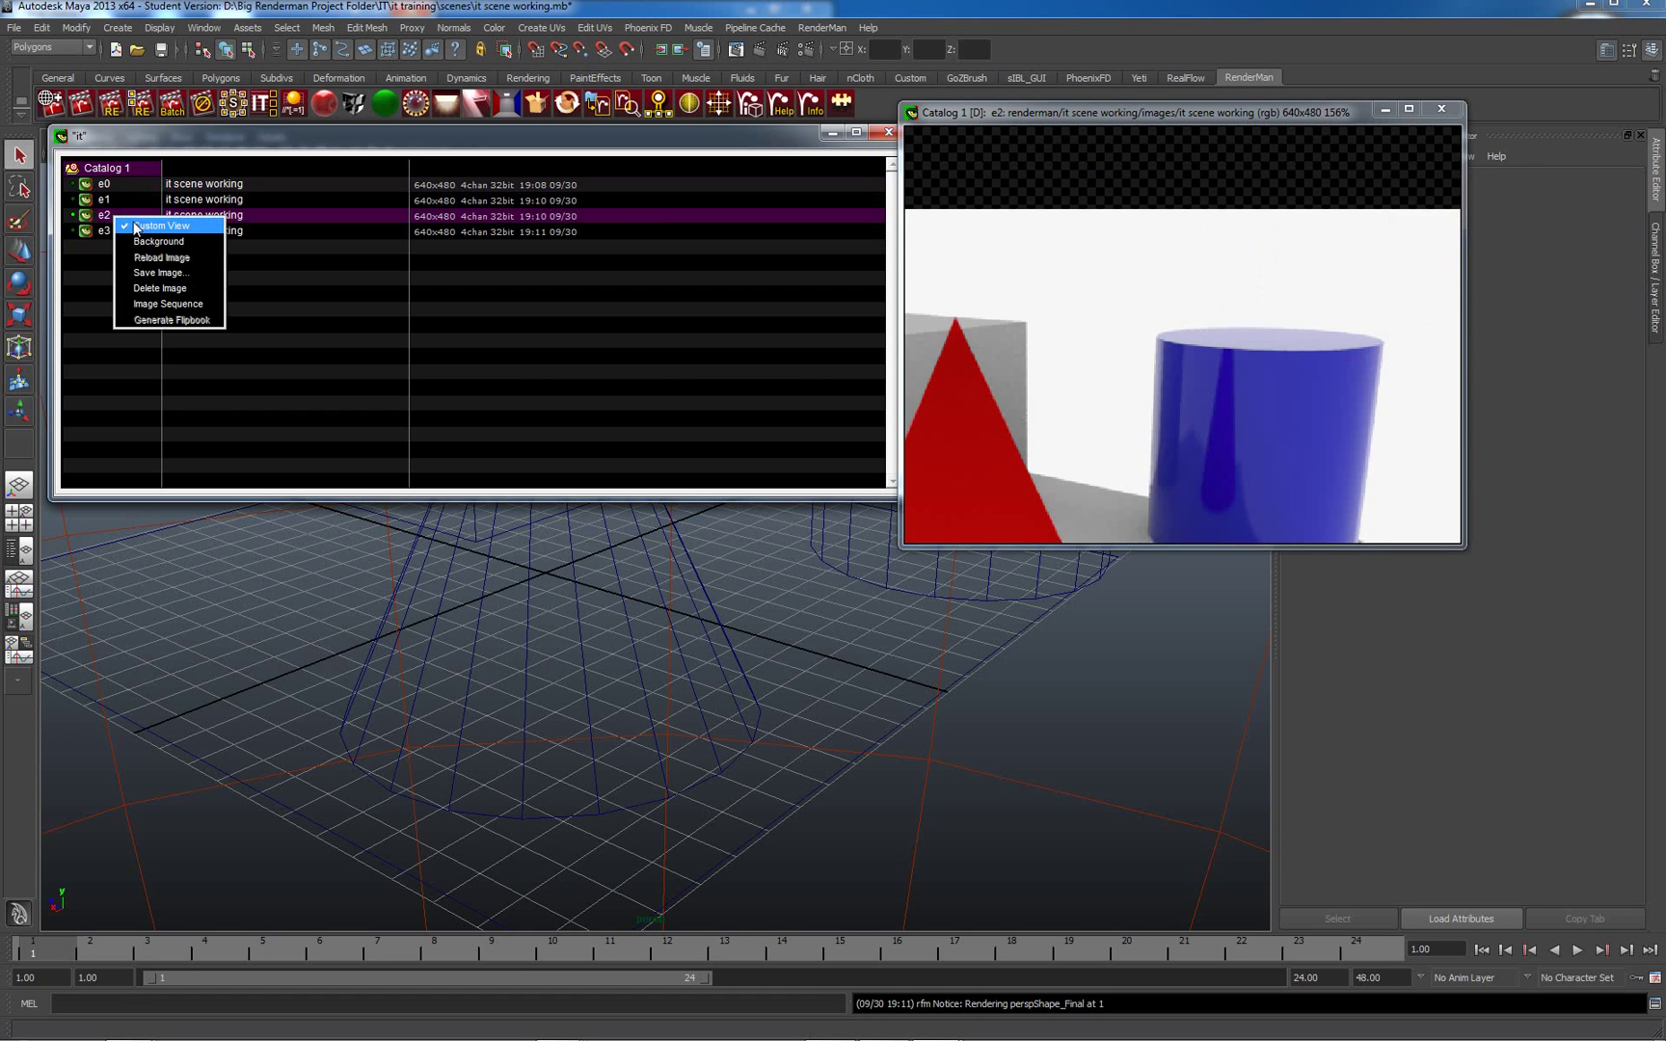
{"action": "left_click", "coordinate": [138, 224]}
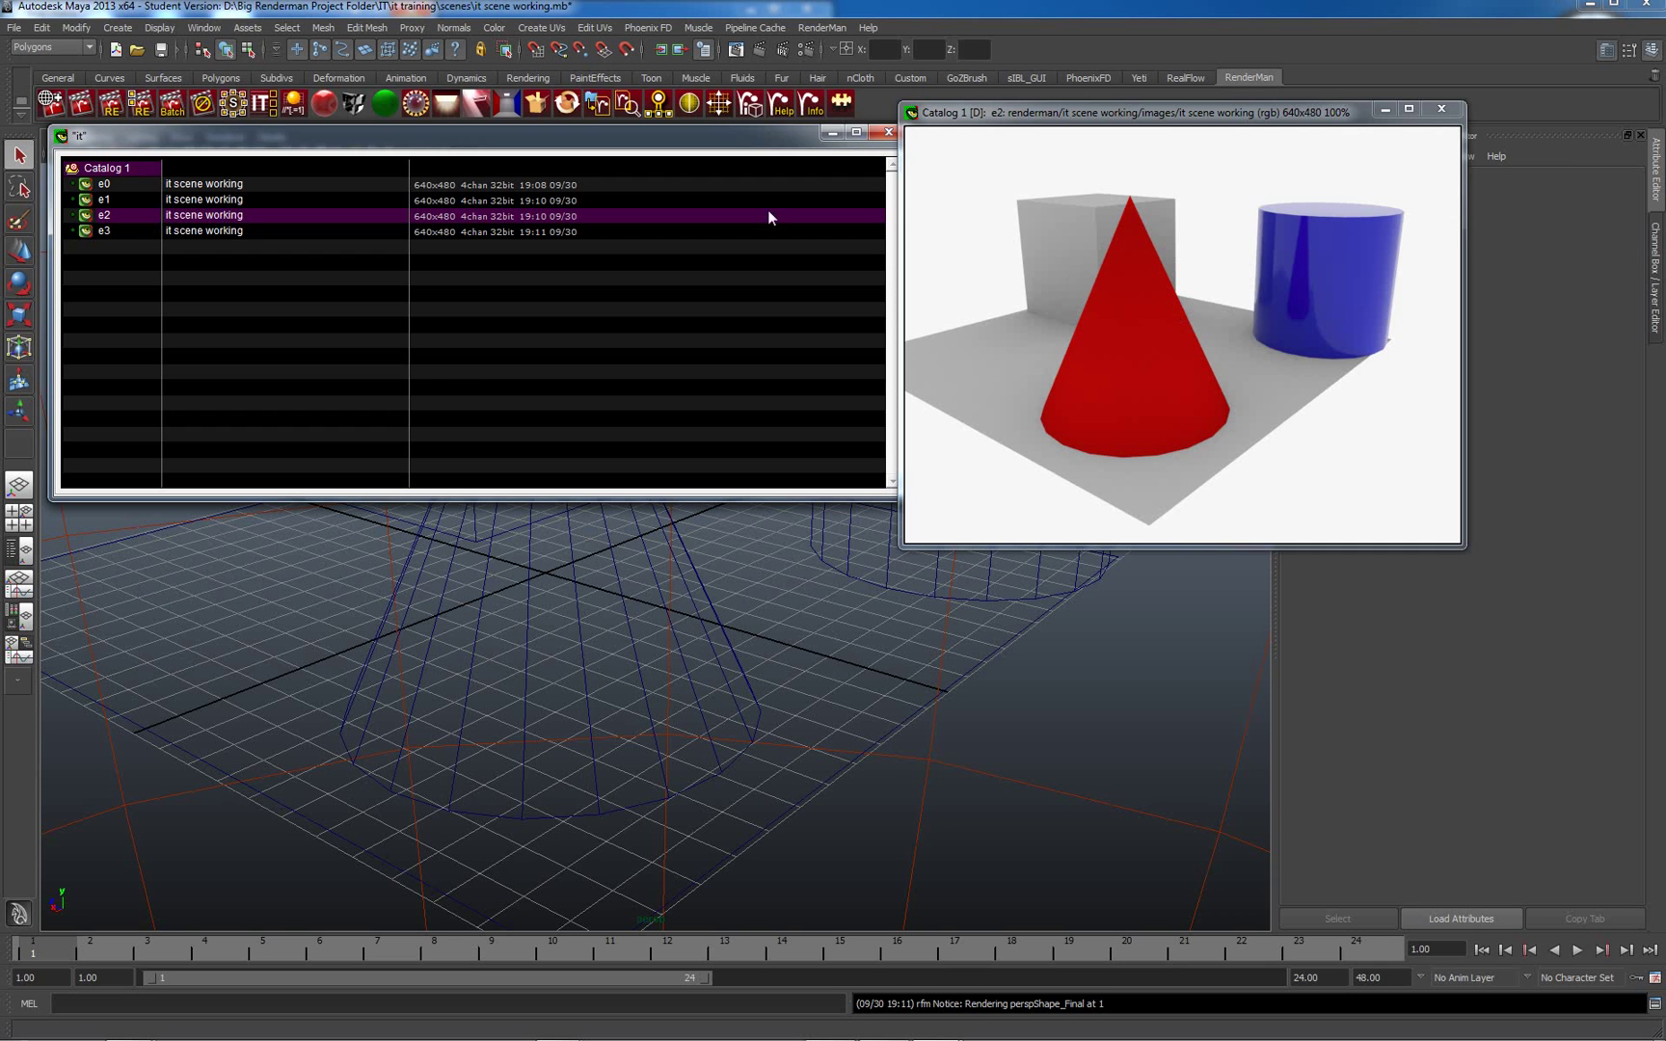
- Set image e3 in Catalog 1 as the Background image
{"action": "right_click", "coordinate": [1174, 259]}
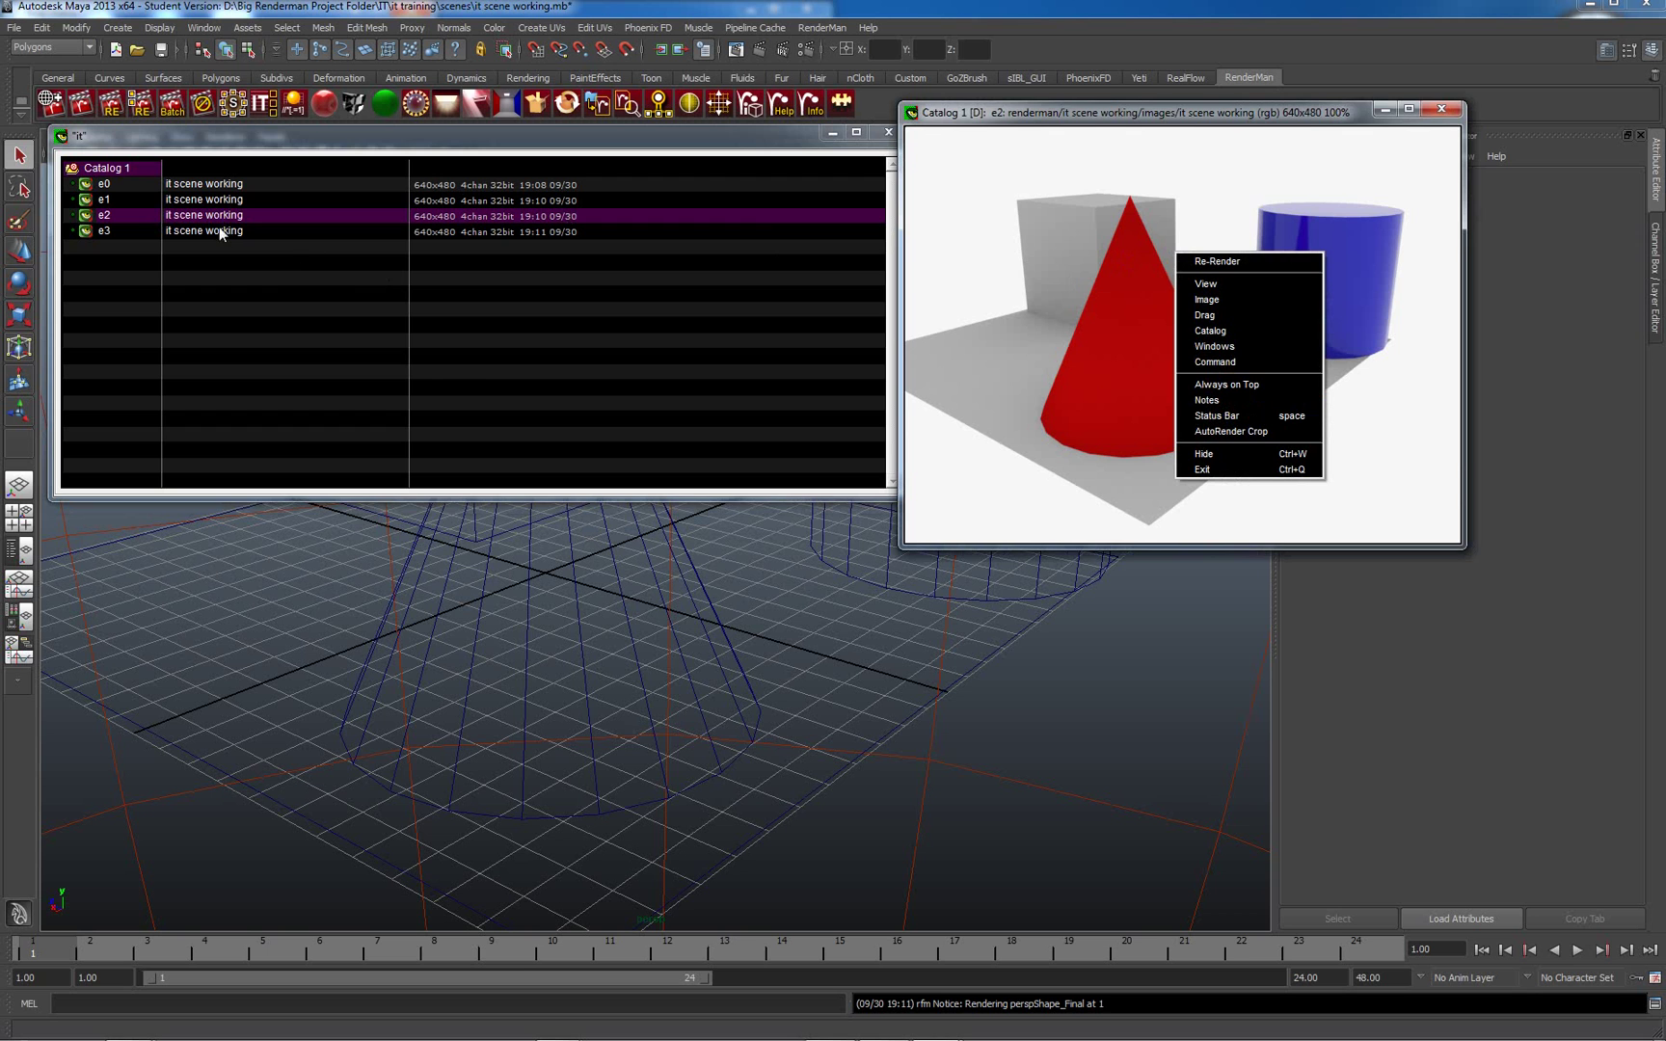
{"action": "left_click", "coordinate": [216, 203]}
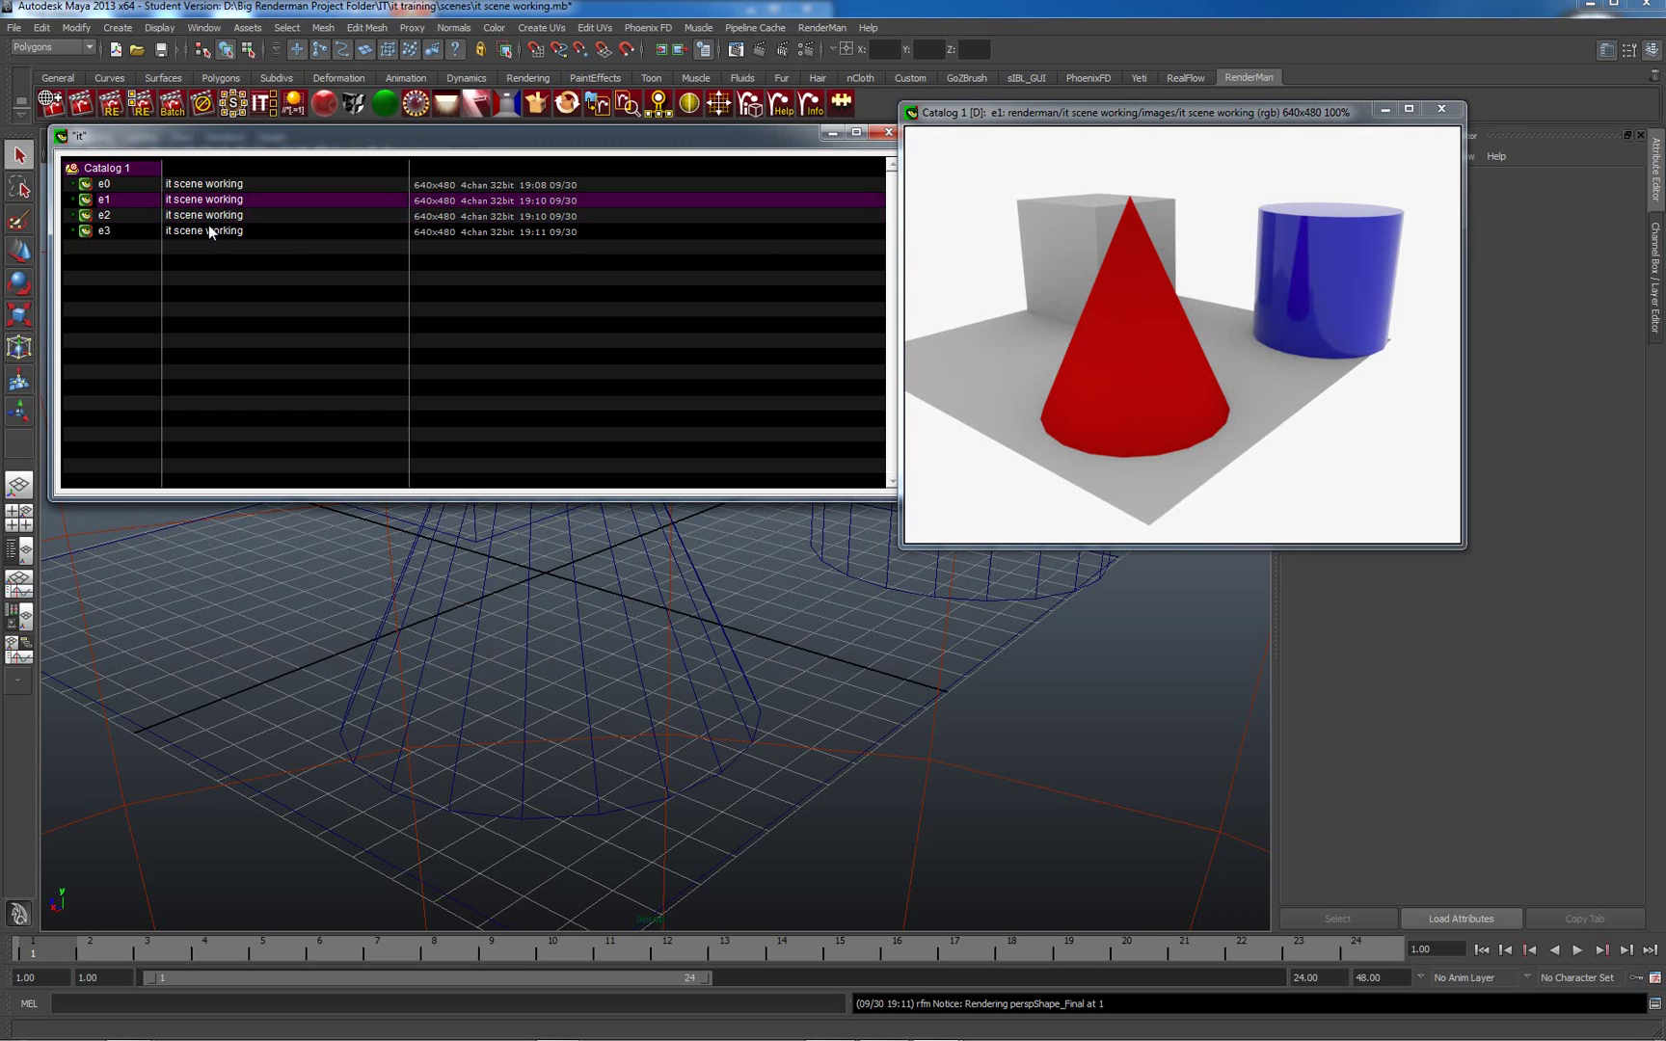
{"action": "left_click", "coordinate": [211, 232]}
{"action": "right_click", "coordinate": [212, 236]}
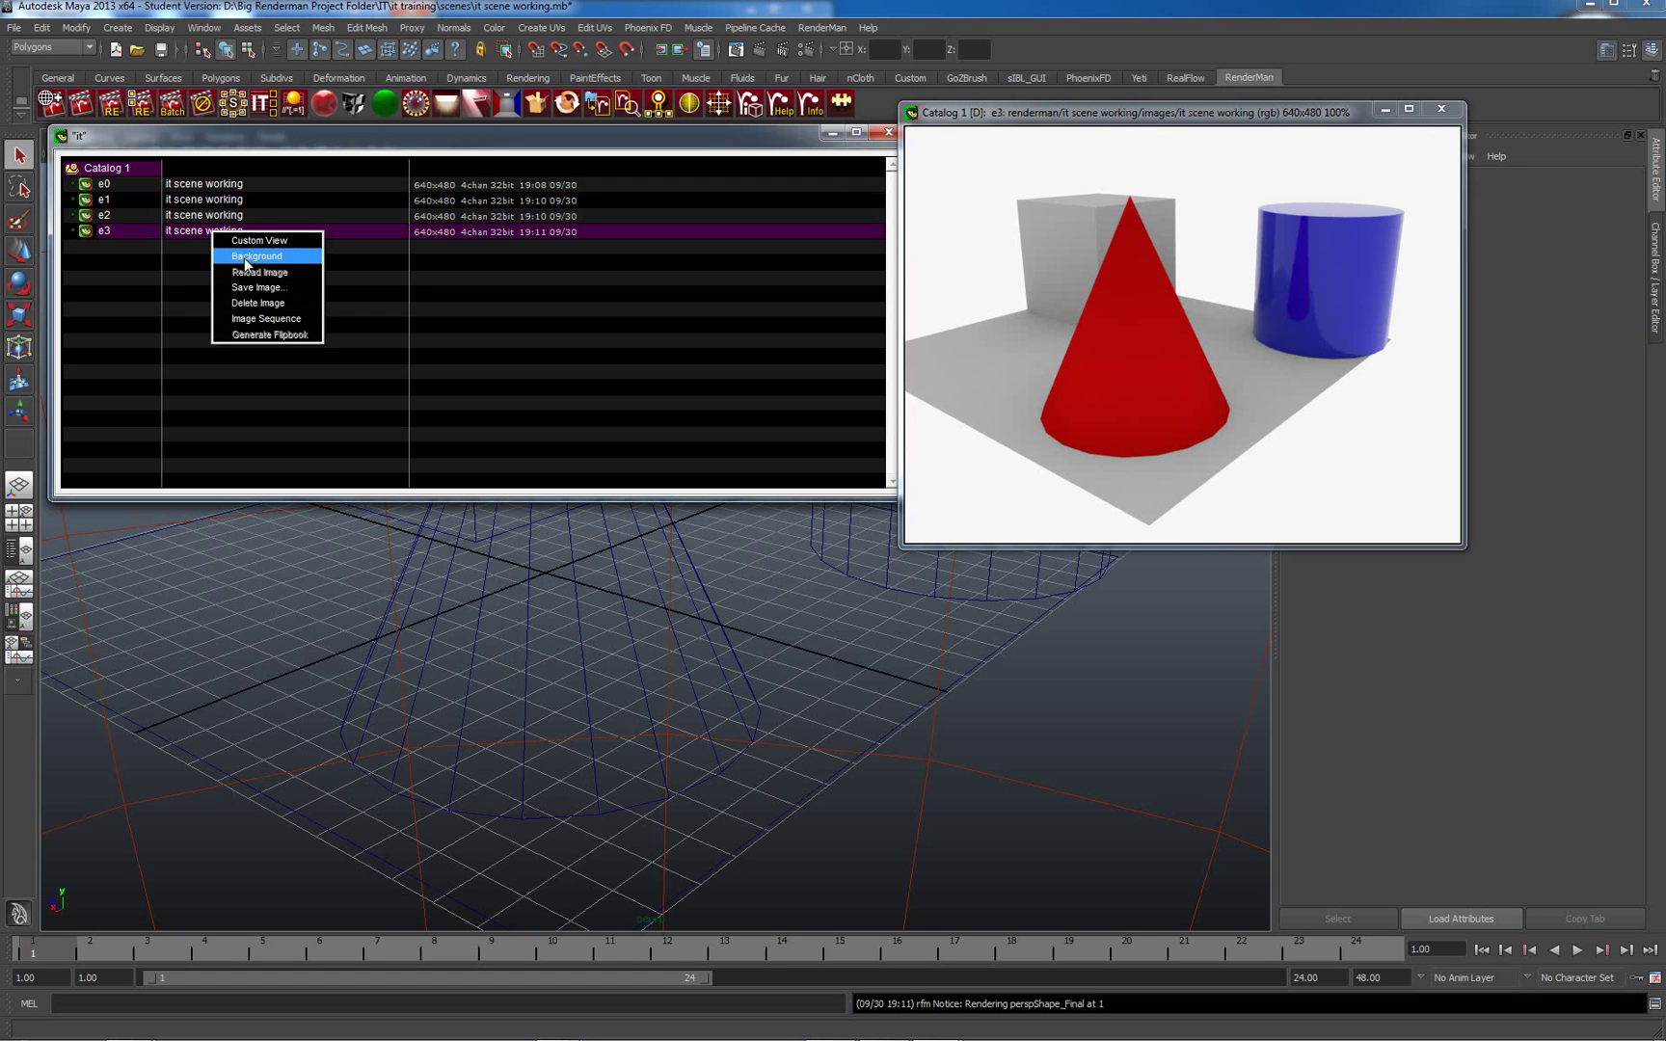
{"action": "right_click", "coordinate": [195, 233]}
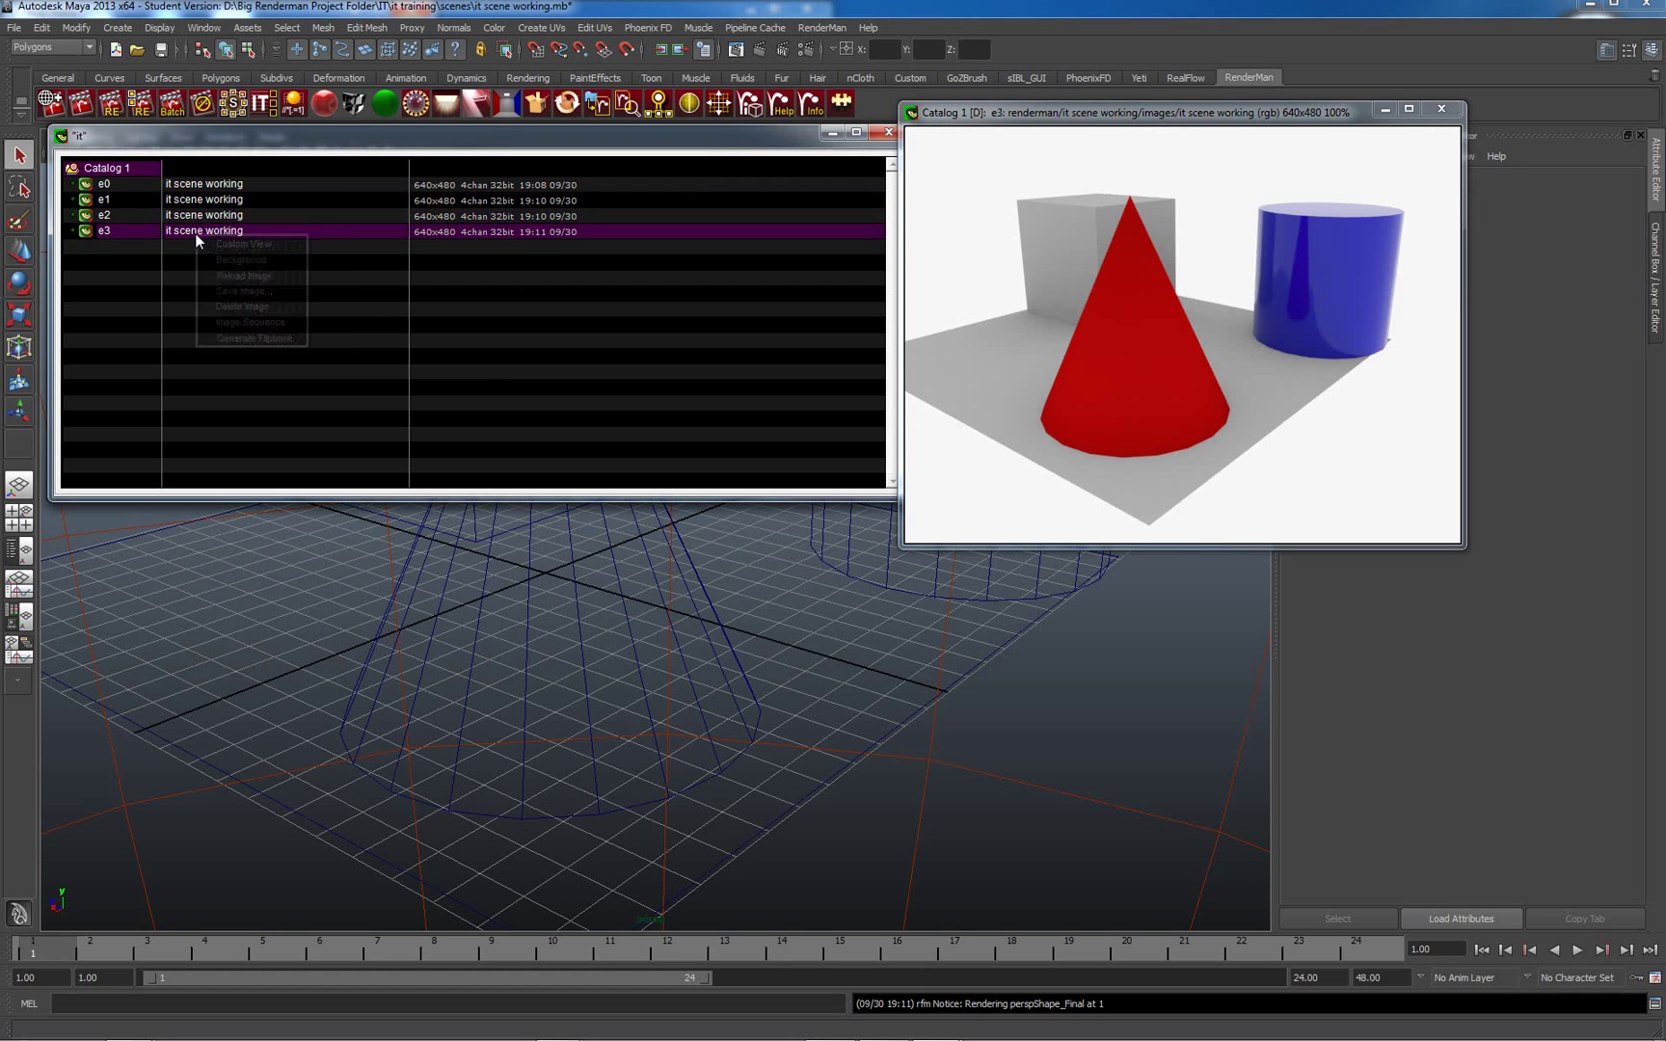
{"action": "left_click", "coordinate": [247, 260]}
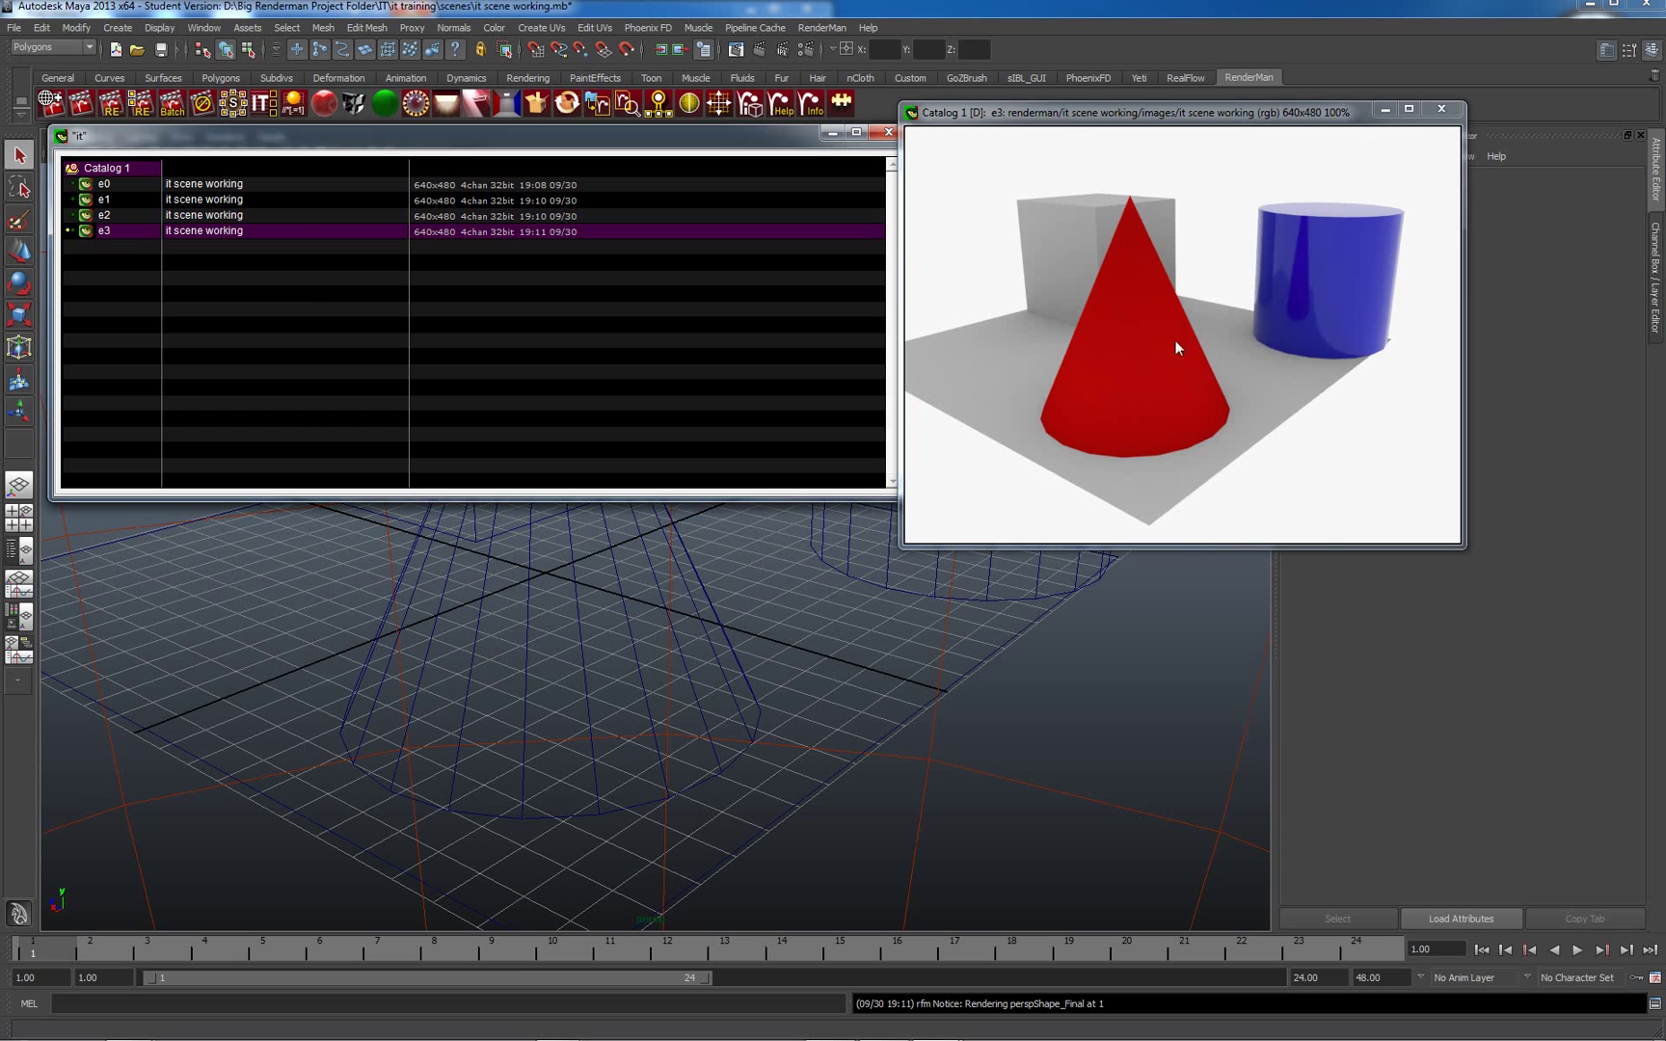
{"action": "right_click", "coordinate": [1175, 314]}
{"action": "mouse_move", "coordinate": [1219, 379]}
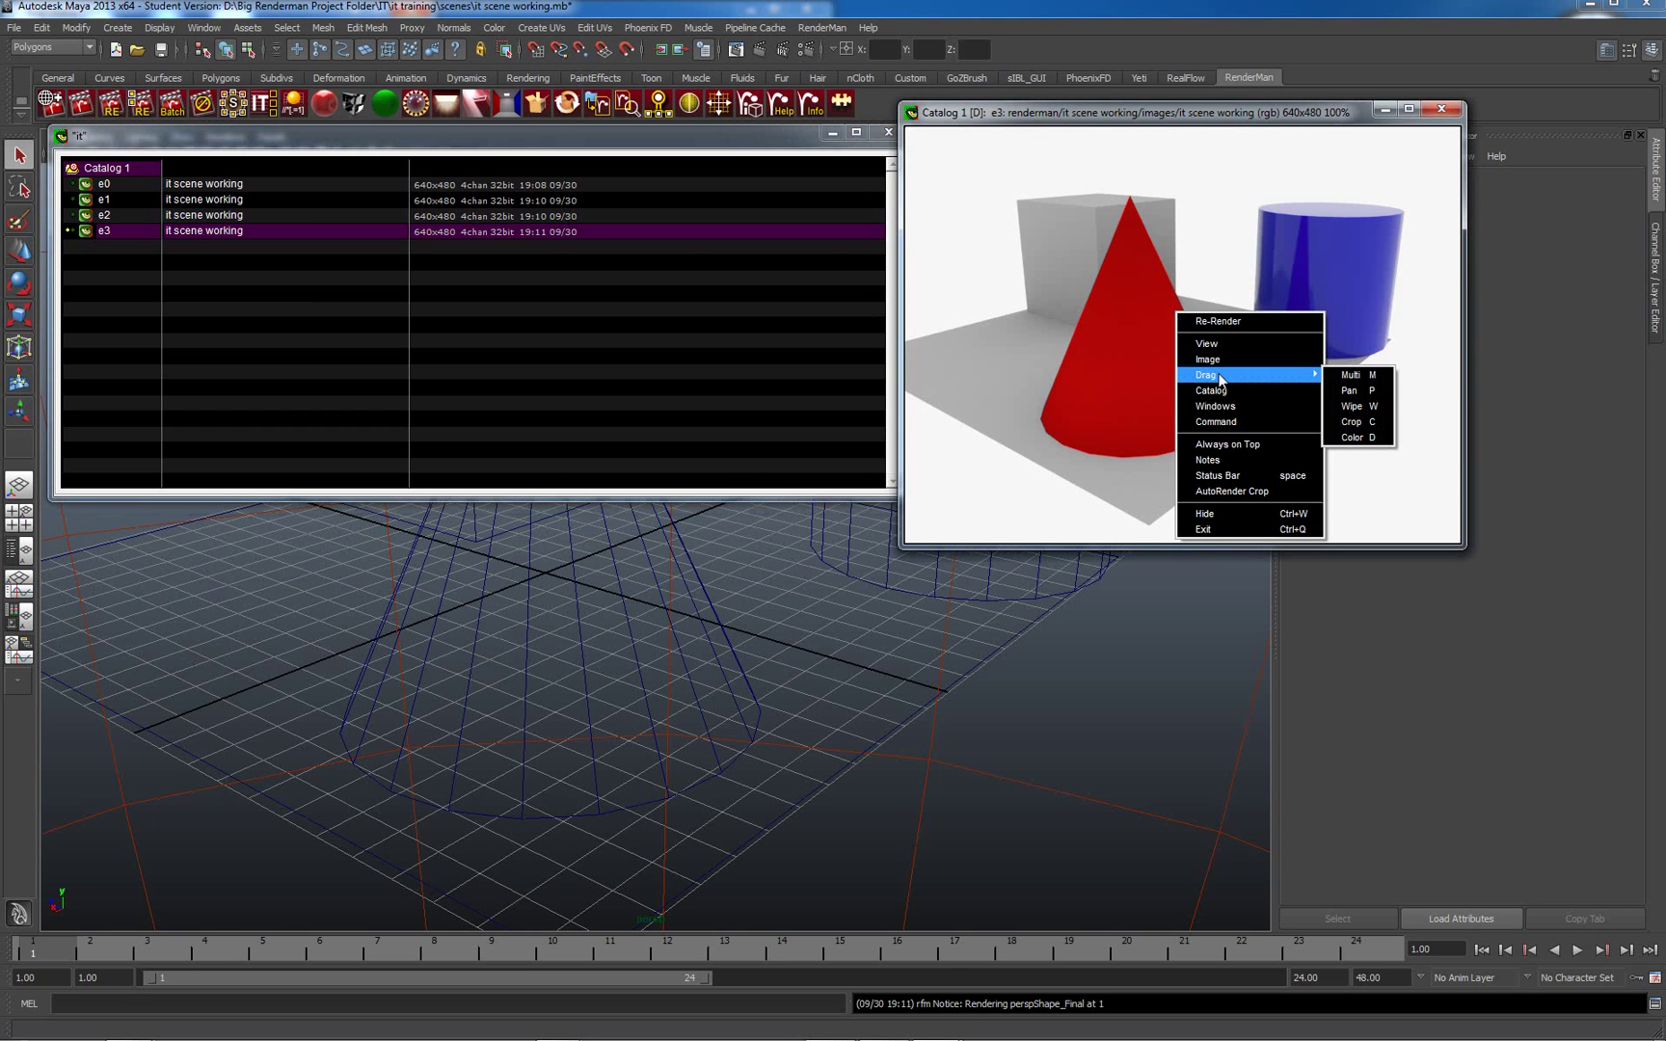
{"action": "left_click", "coordinate": [1241, 107]}
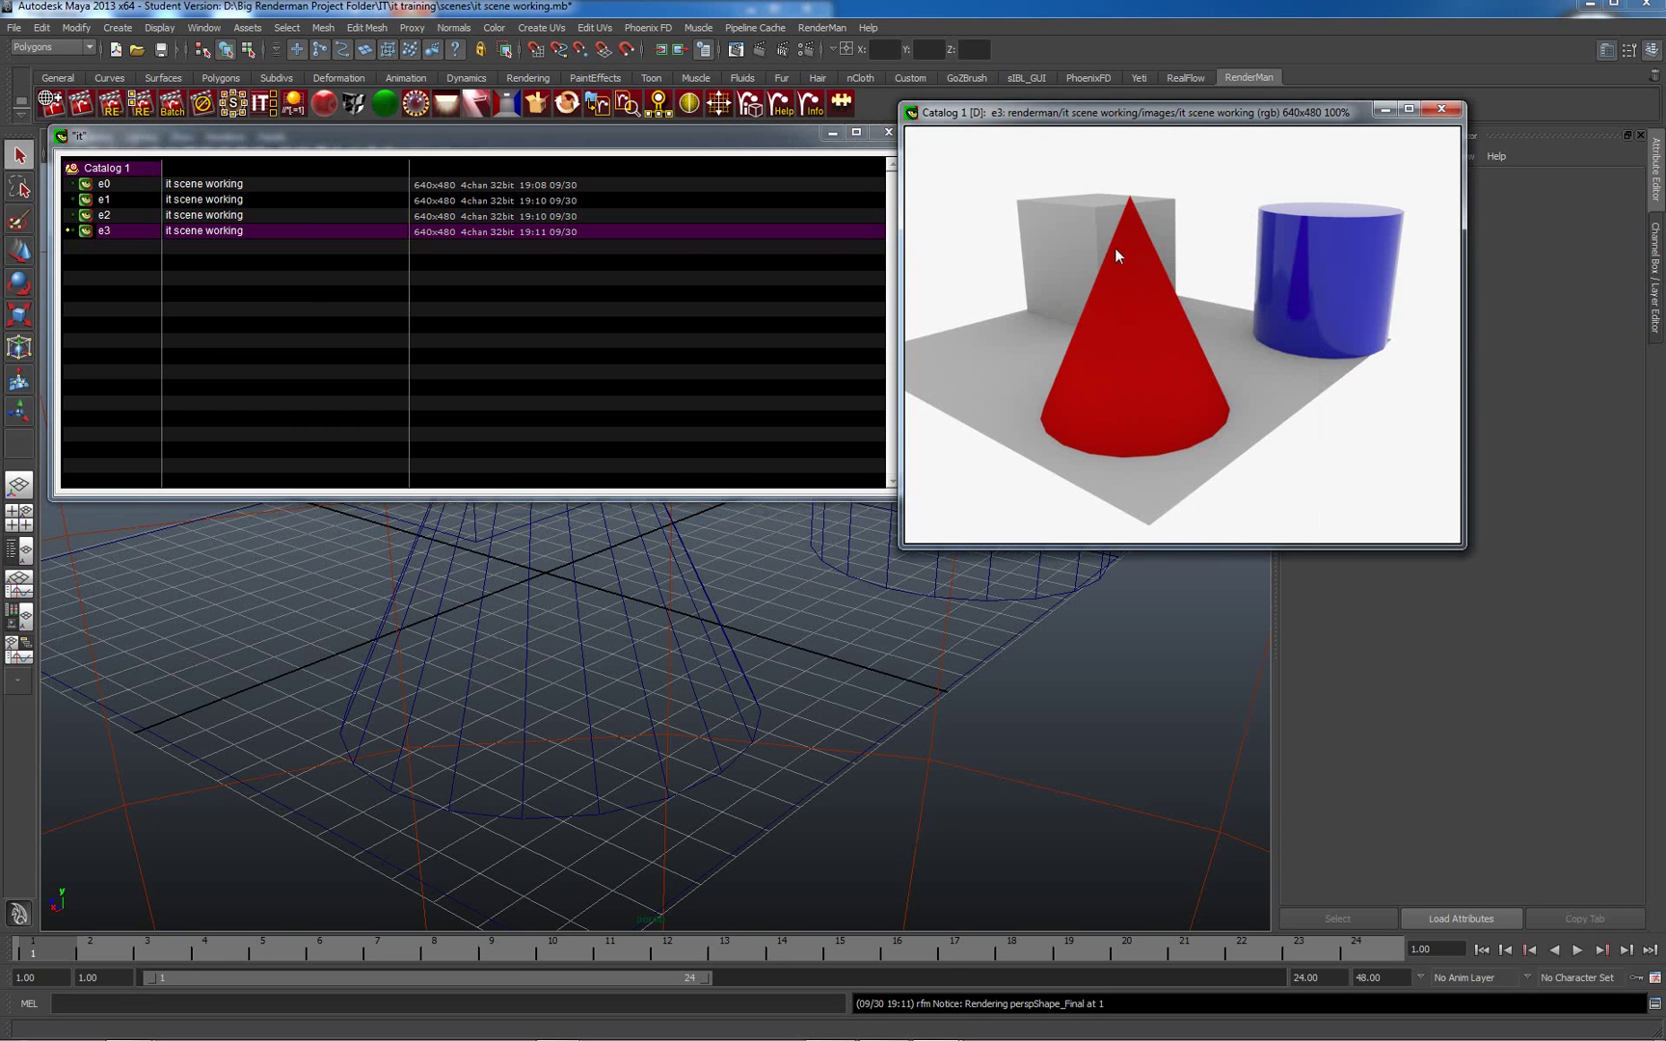
- Select the RMSEnvLight1 environment light, move the render window clear of its attributes, and set Samples to 2
{"action": "left_click", "coordinate": [948, 669]}
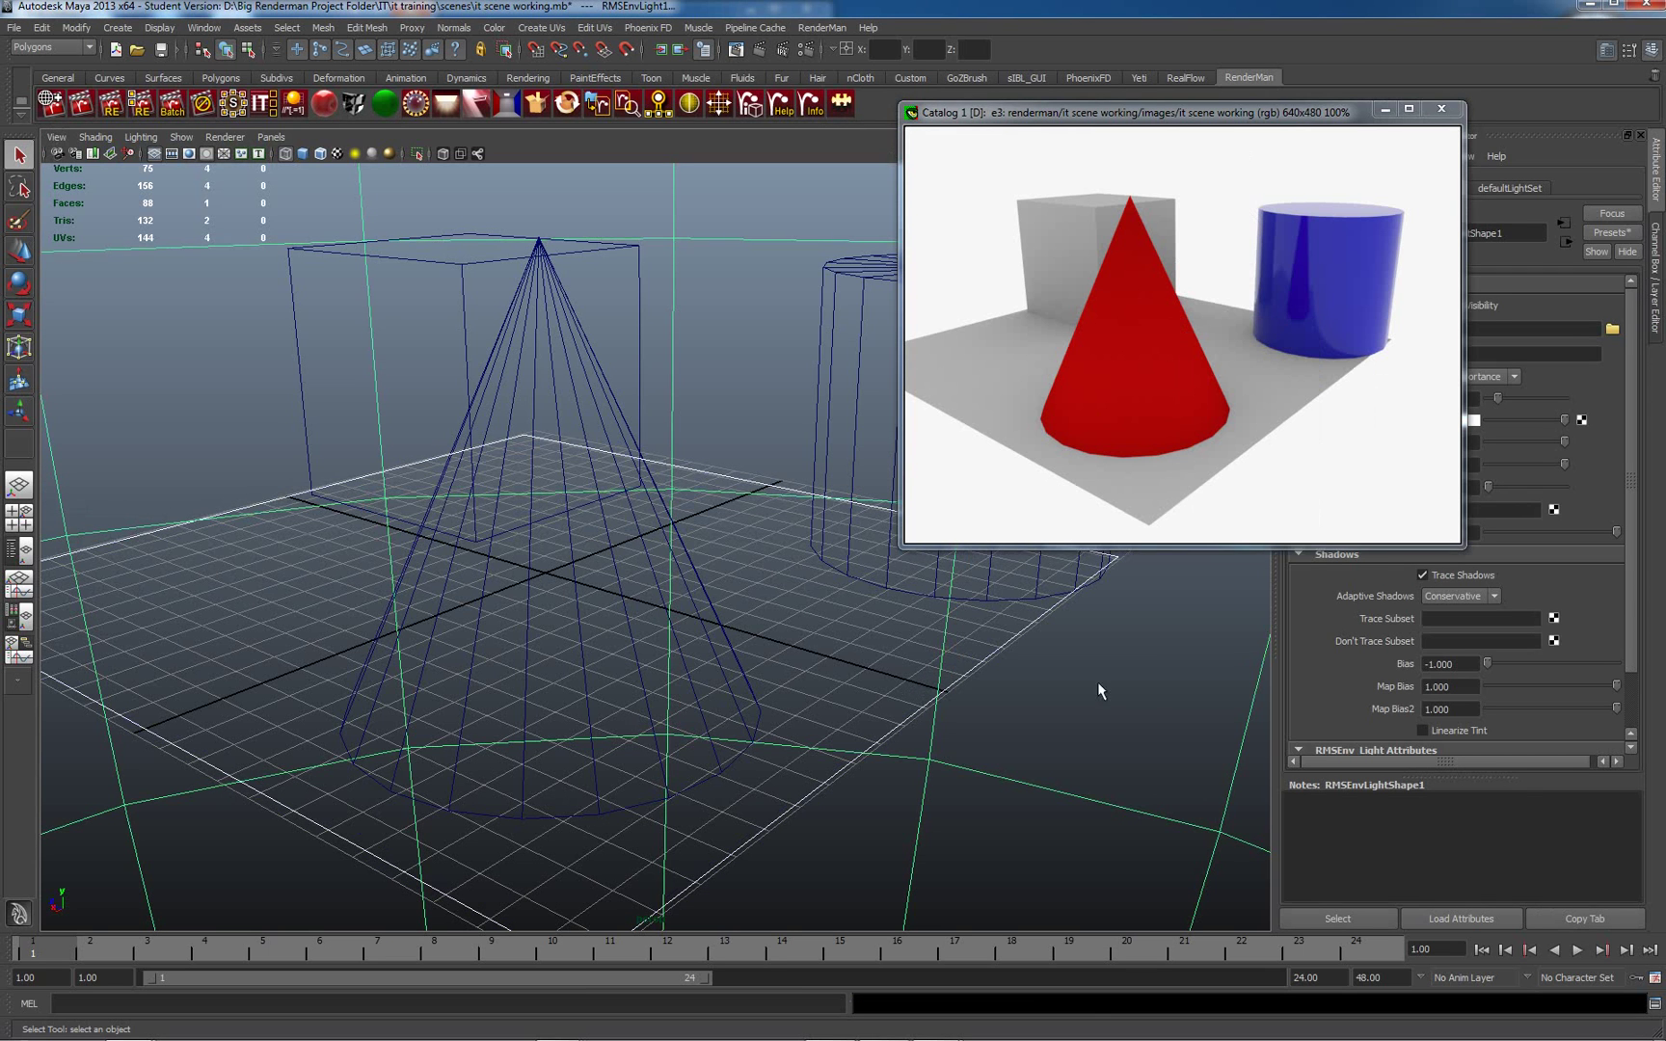
{"action": "left_click", "coordinate": [1045, 831]}
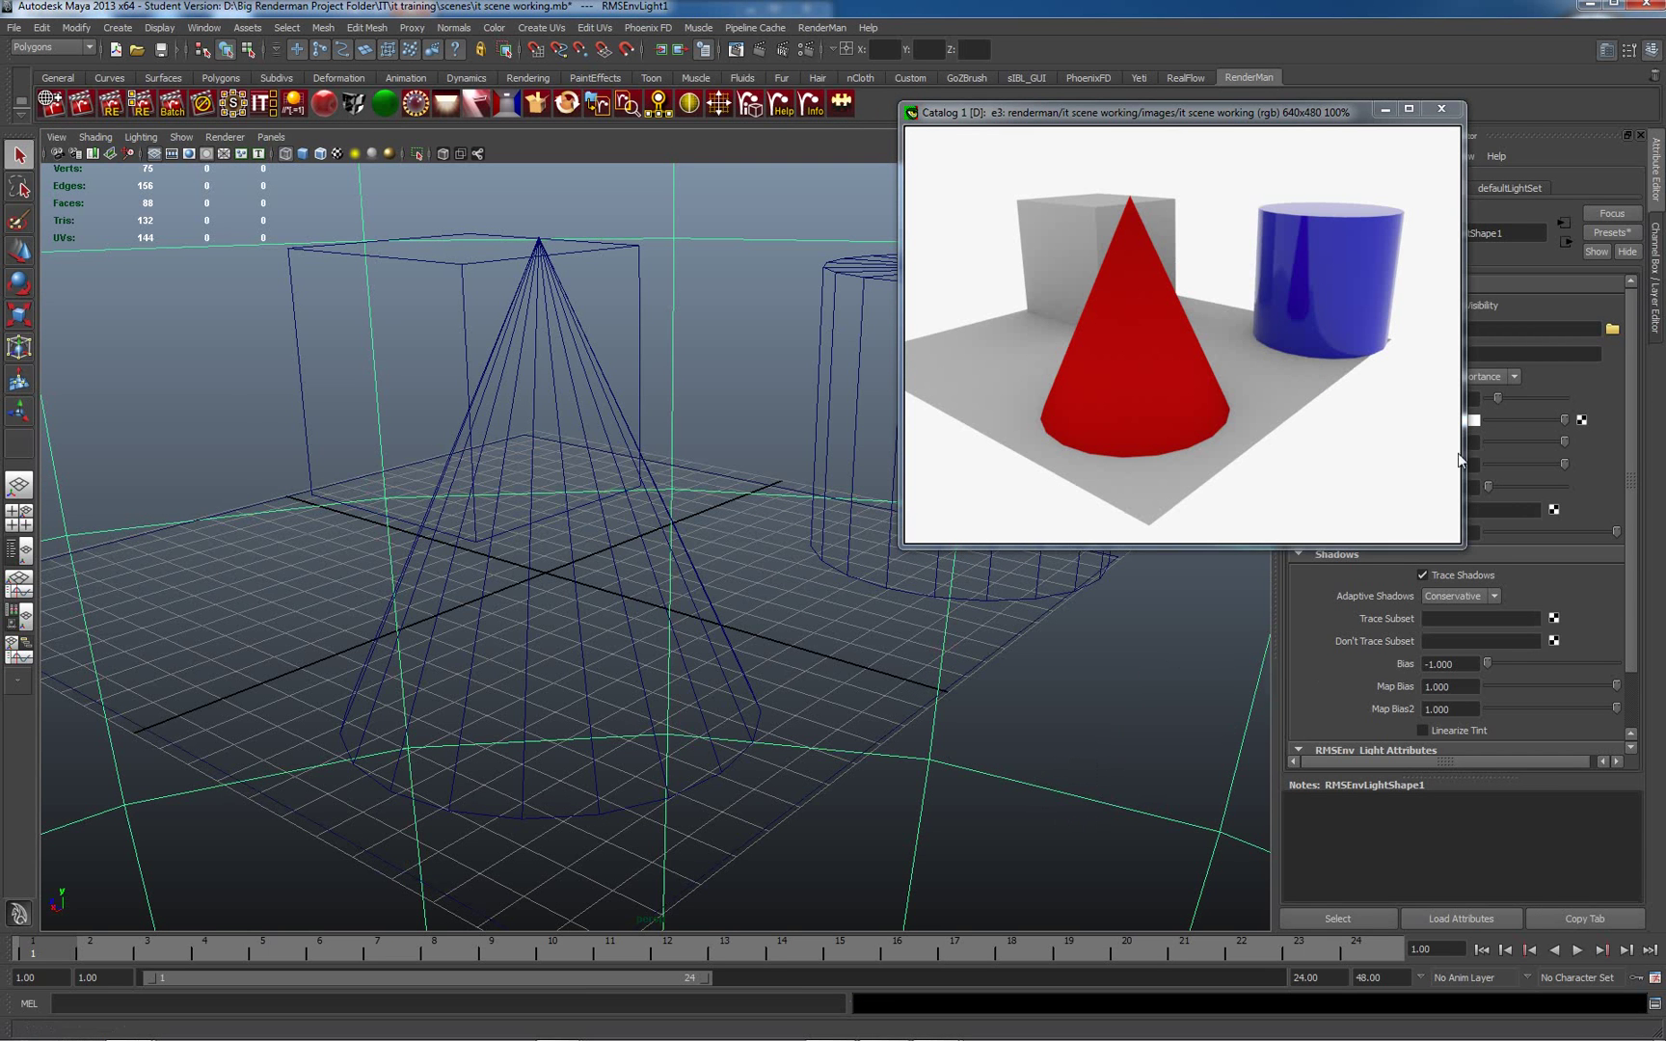
{"action": "left_click_drag", "start_coordinate": [1343, 112], "coordinate": [945, 136]}
{"action": "double_click", "coordinate": [1472, 485]}
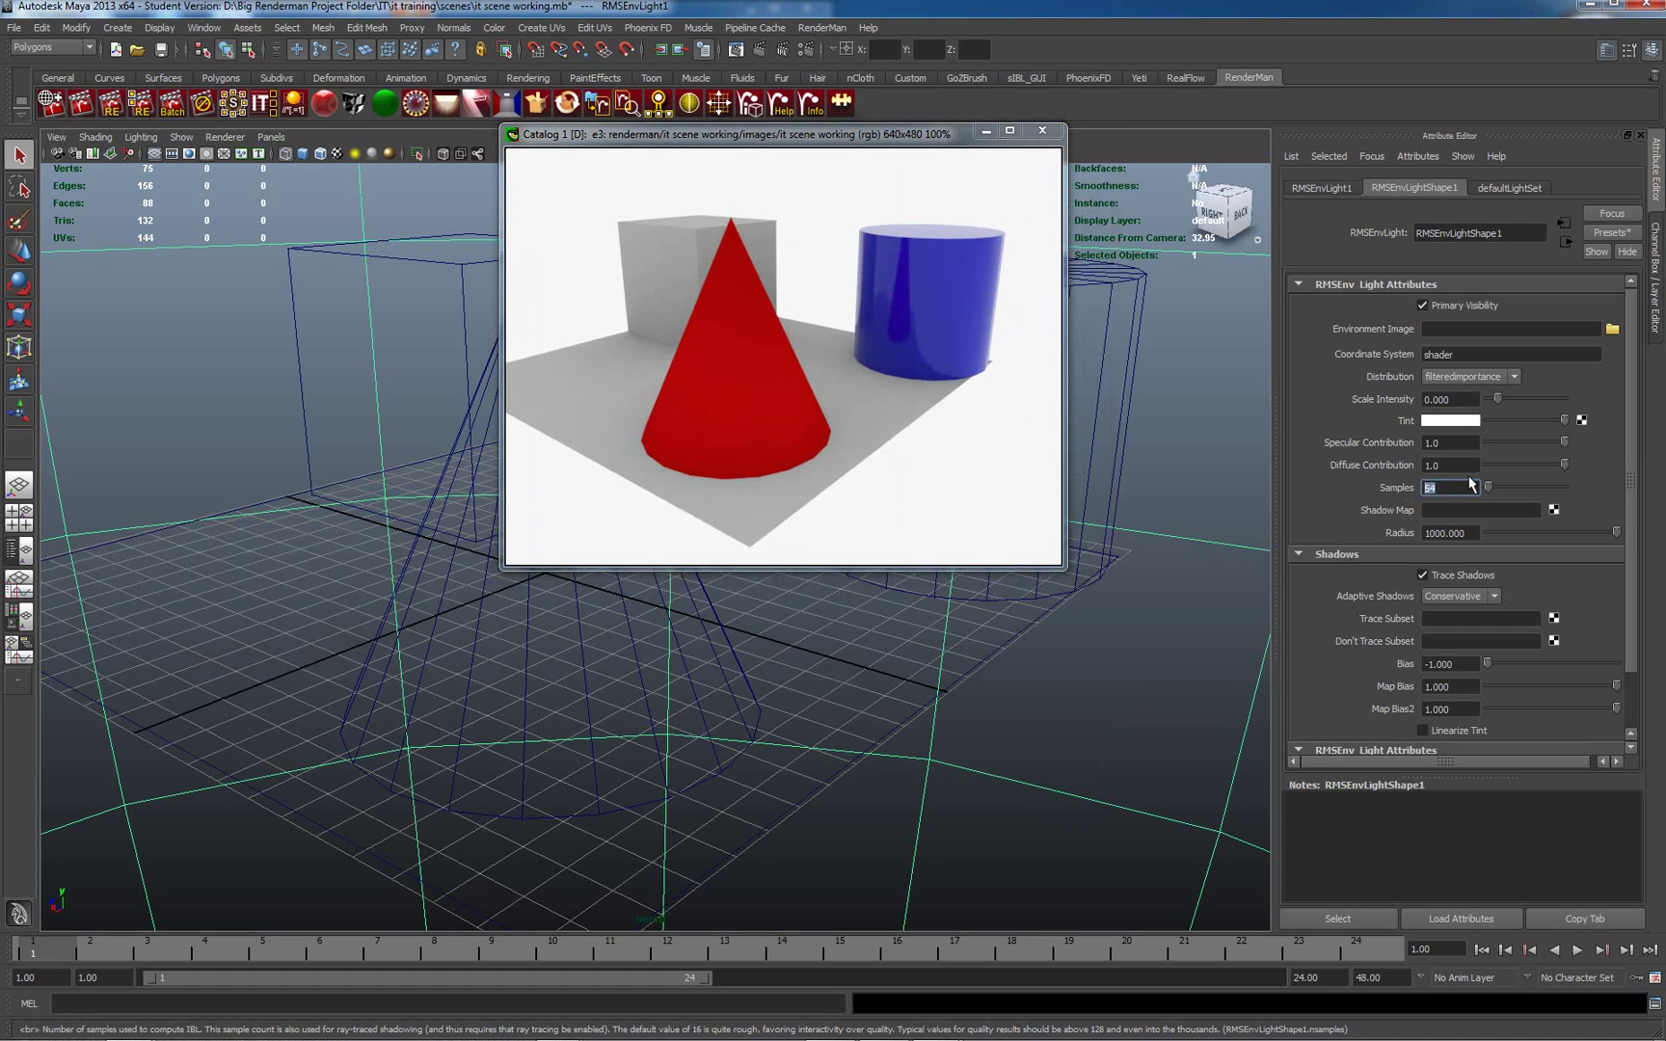
{"action": "type", "text": "2"}
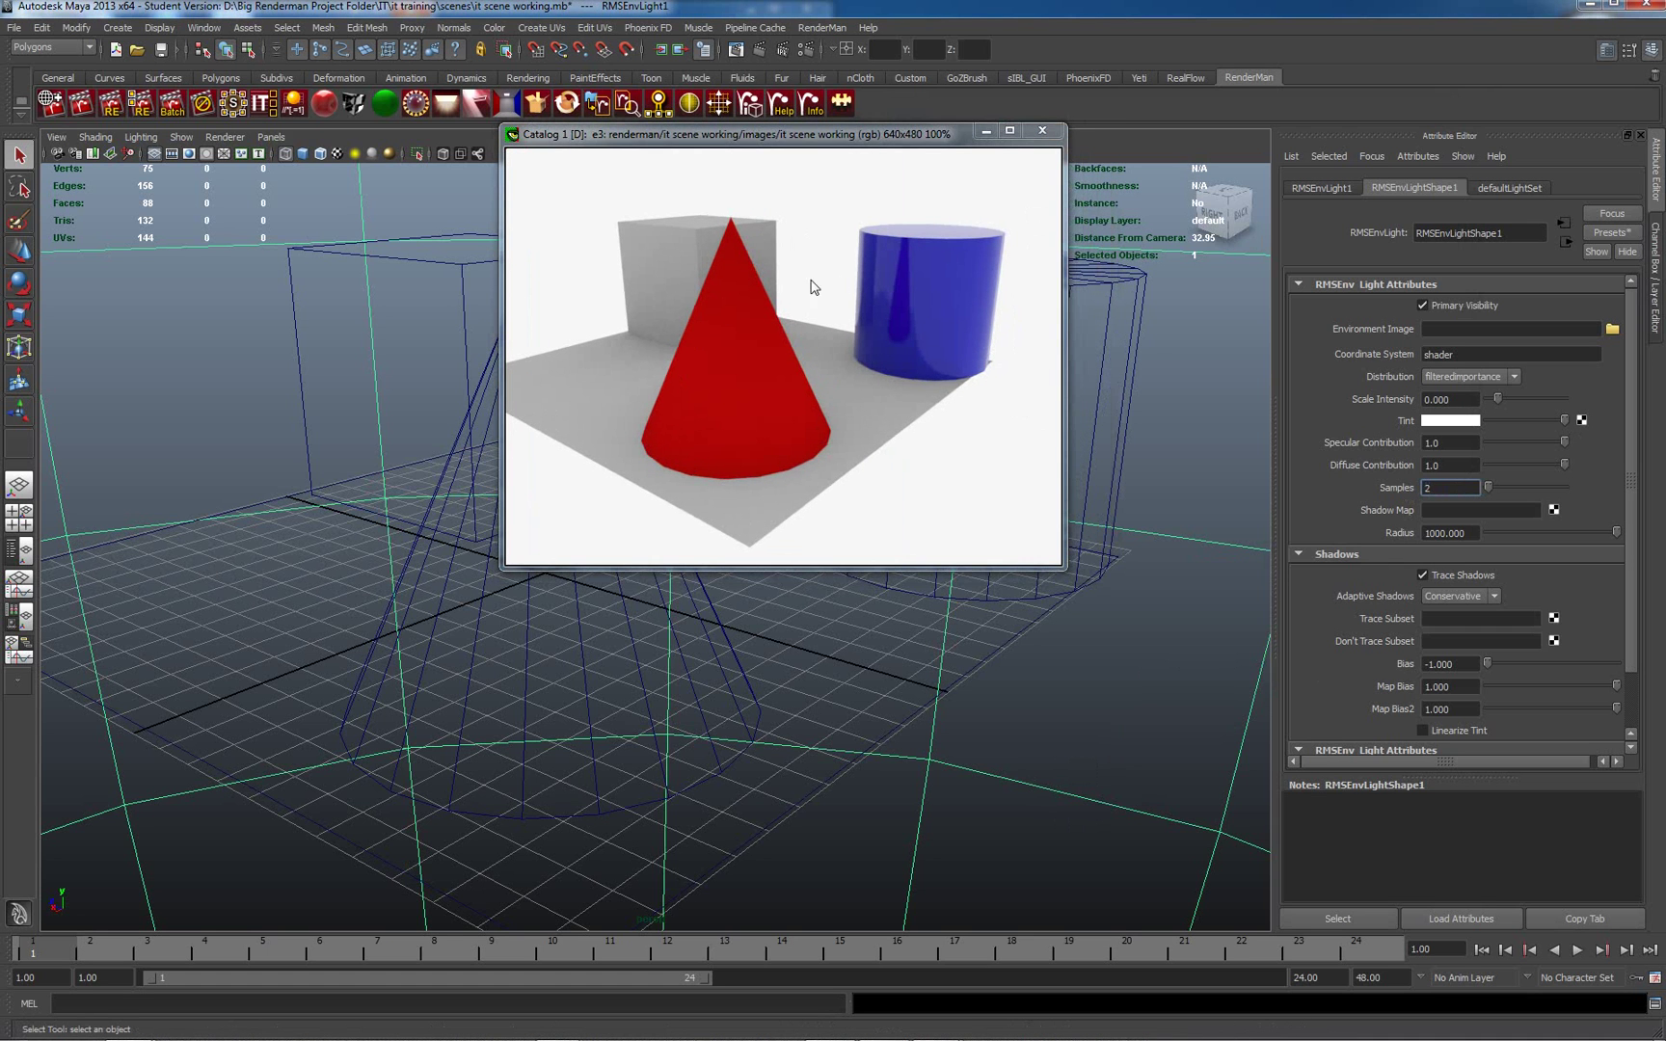
- Re-render the scene from the It render window and bring the "it" catalog window back into view
{"action": "right_click", "coordinate": [805, 285]}
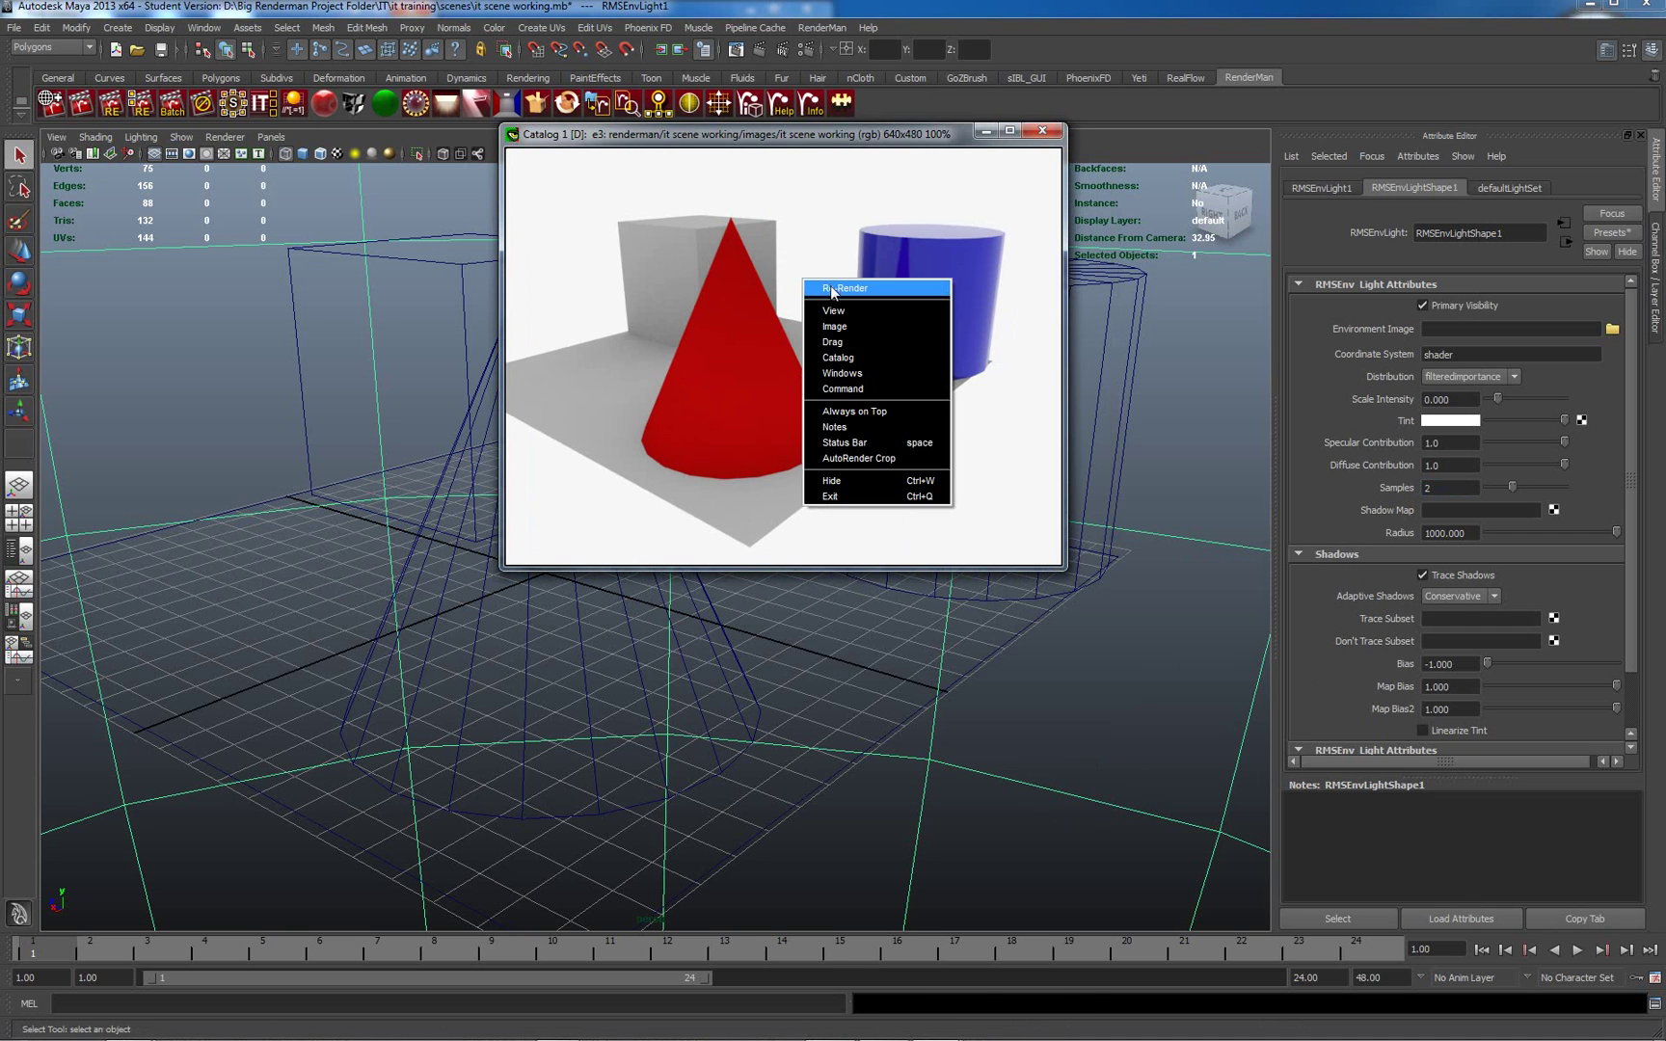
{"action": "left_click", "coordinate": [880, 309]}
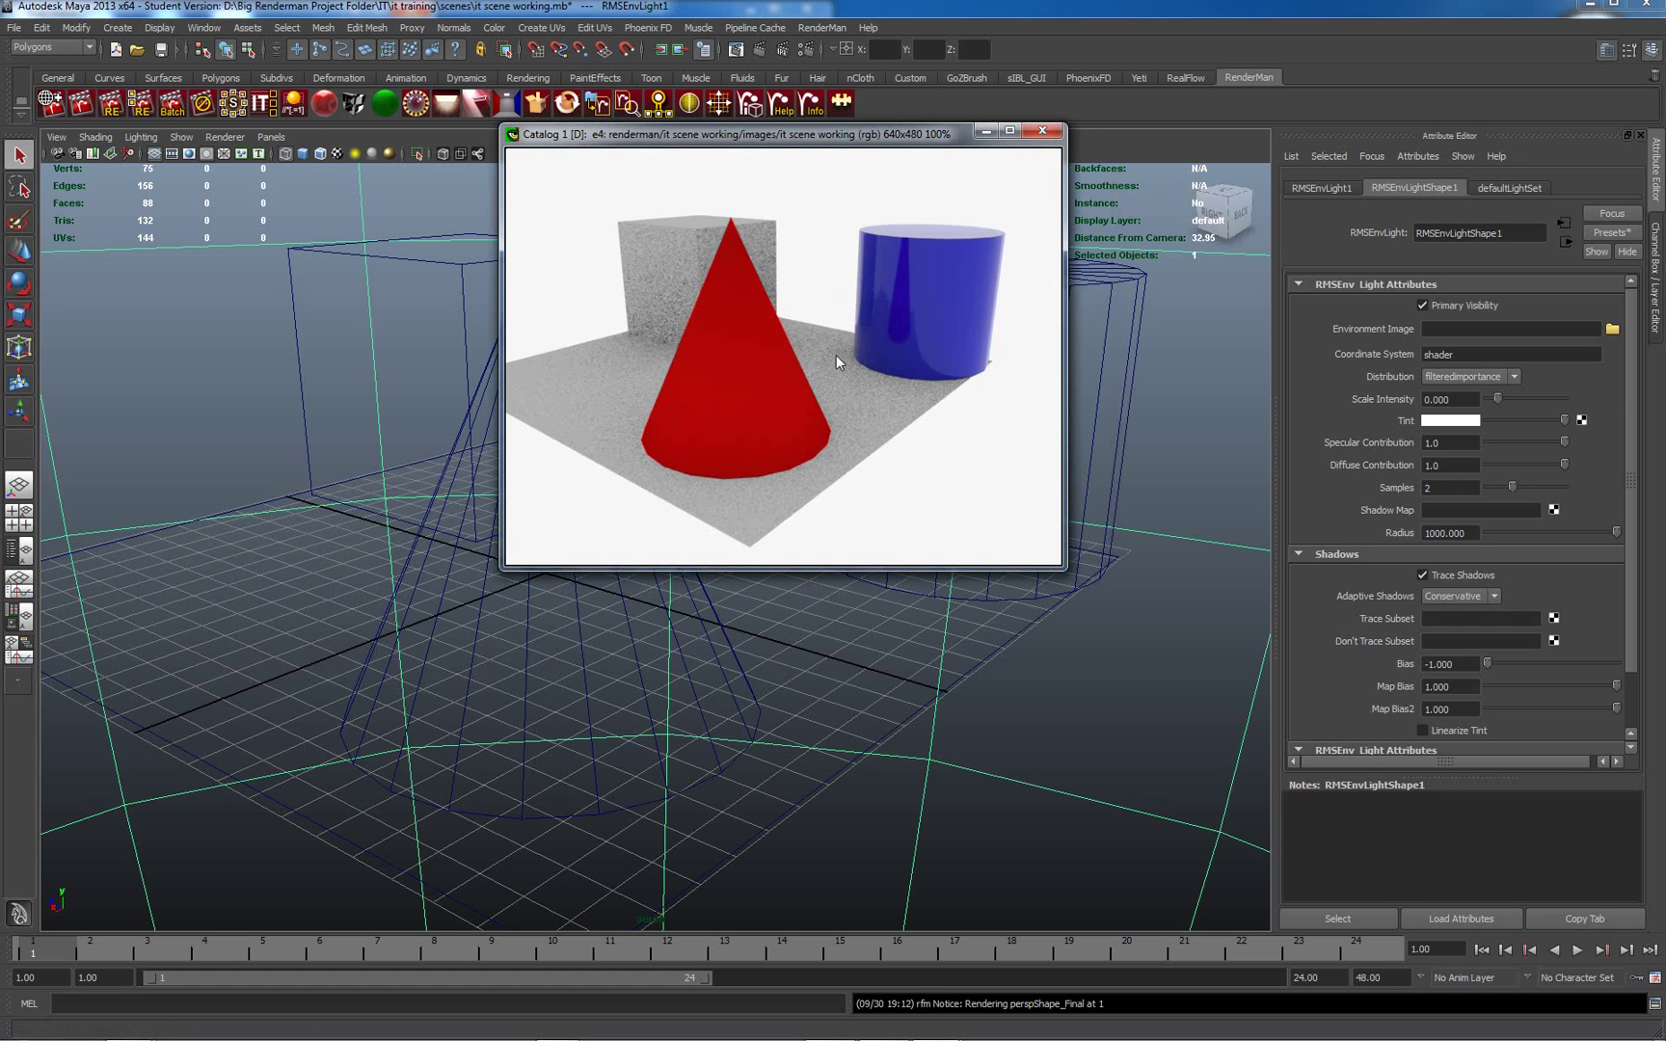
{"action": "mouse_move", "coordinate": [950, 1034]}
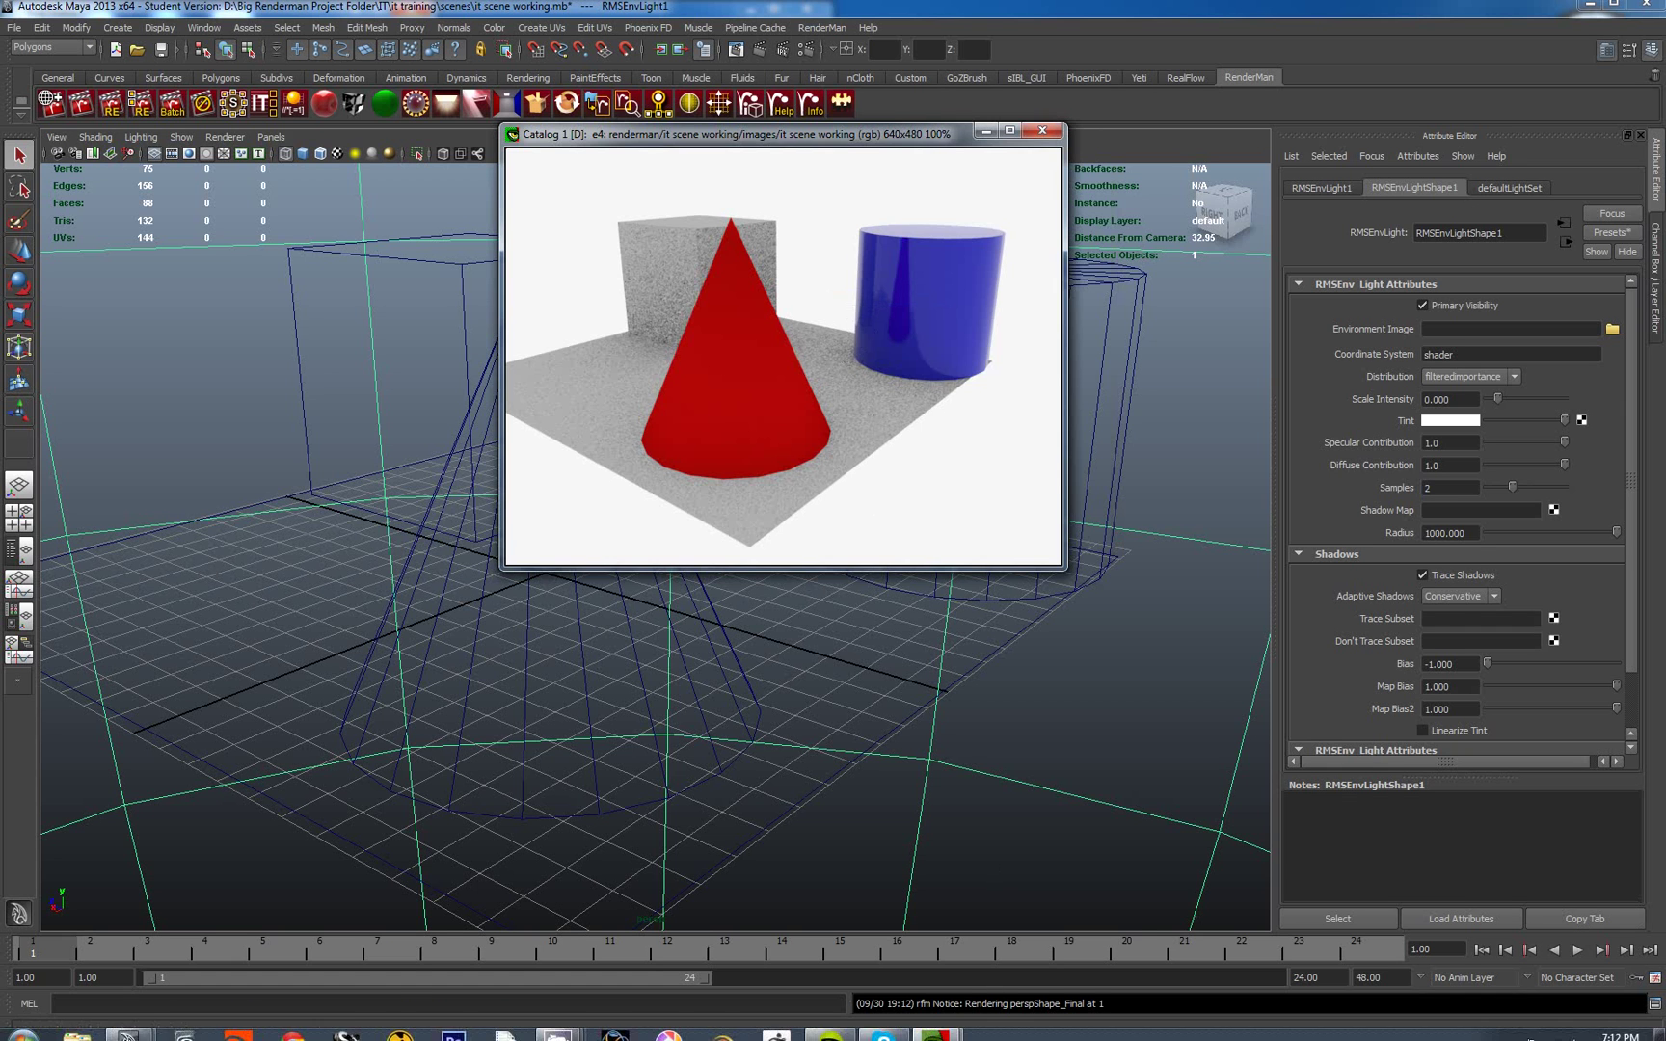
{"action": "left_click", "coordinate": [1032, 921]}
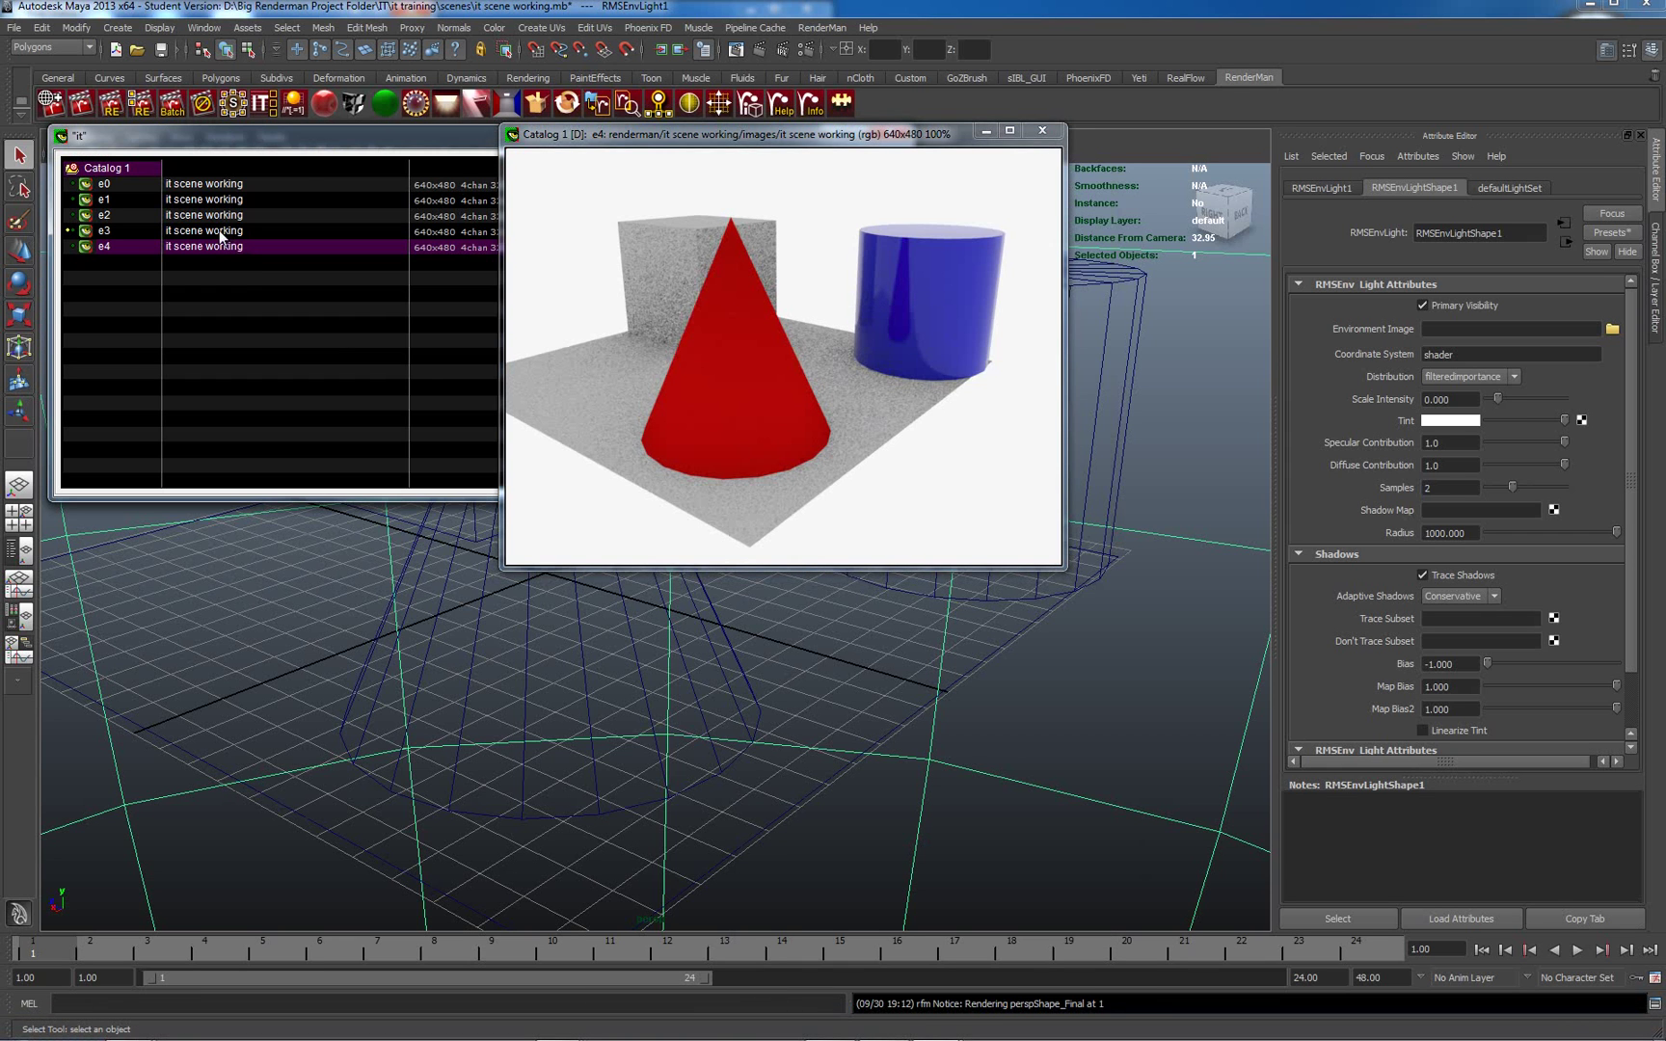
- Switch the render window's drag mode to Wipe and wipe image e4 across the background image
{"action": "right_click", "coordinate": [844, 290]}
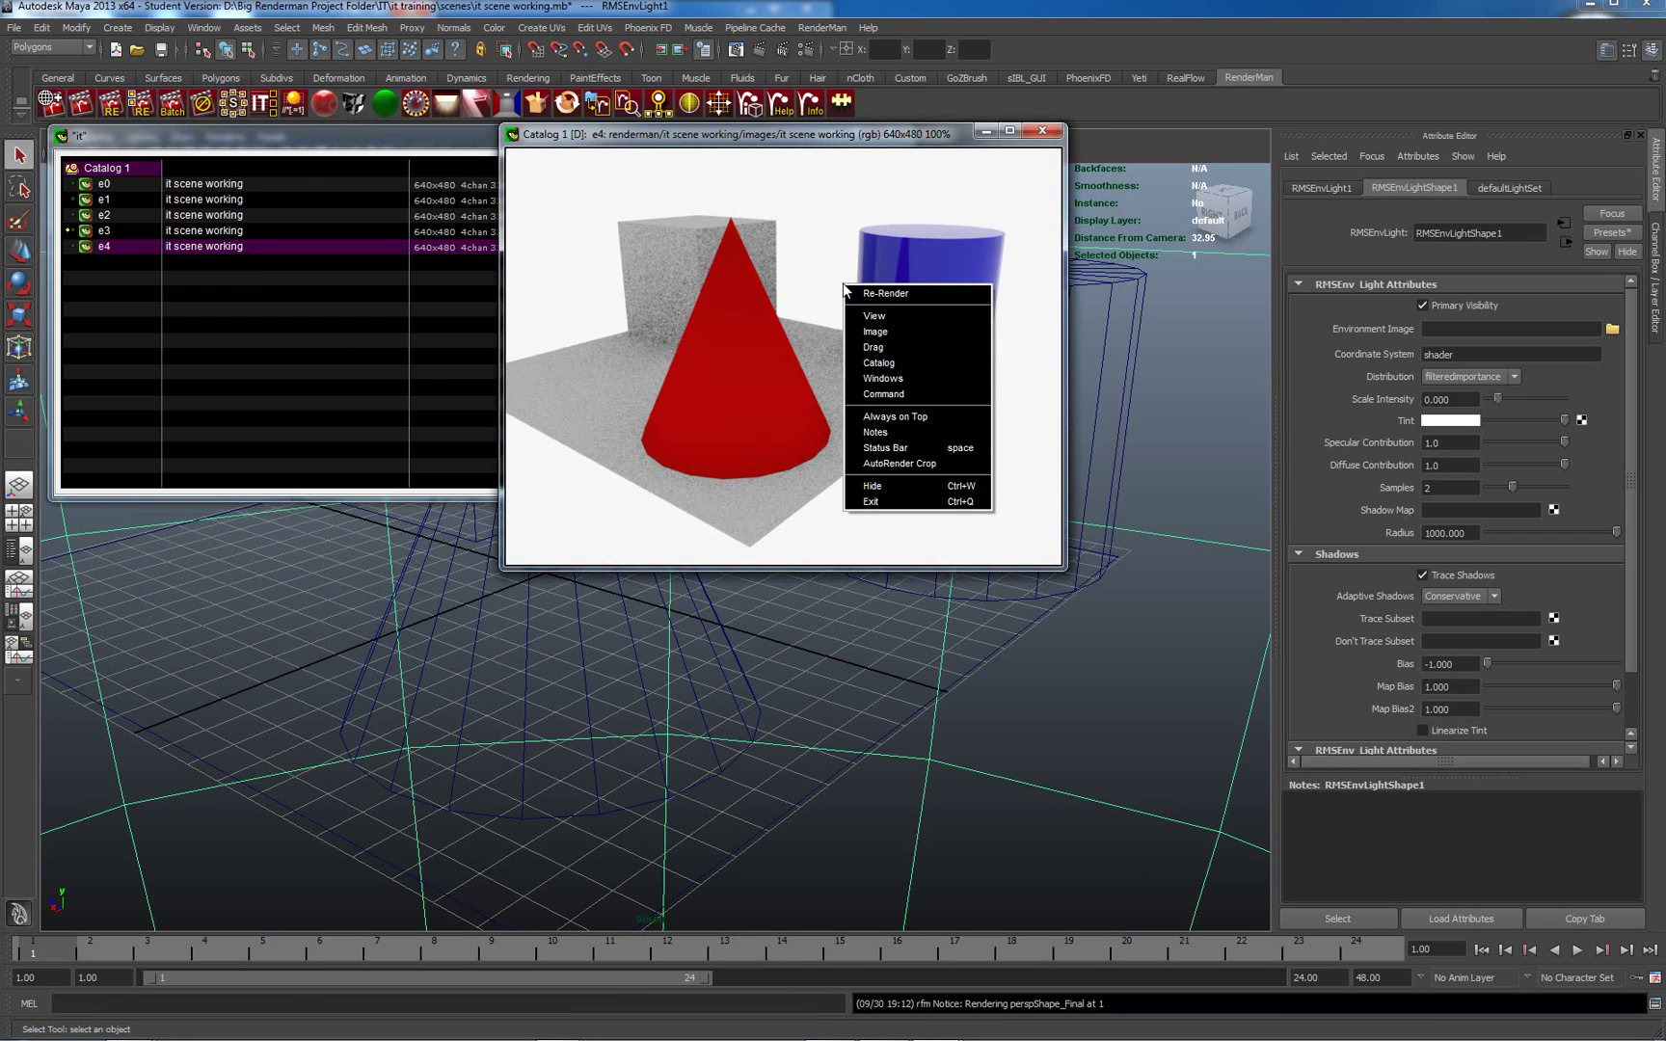
{"action": "mouse_move", "coordinate": [904, 355]}
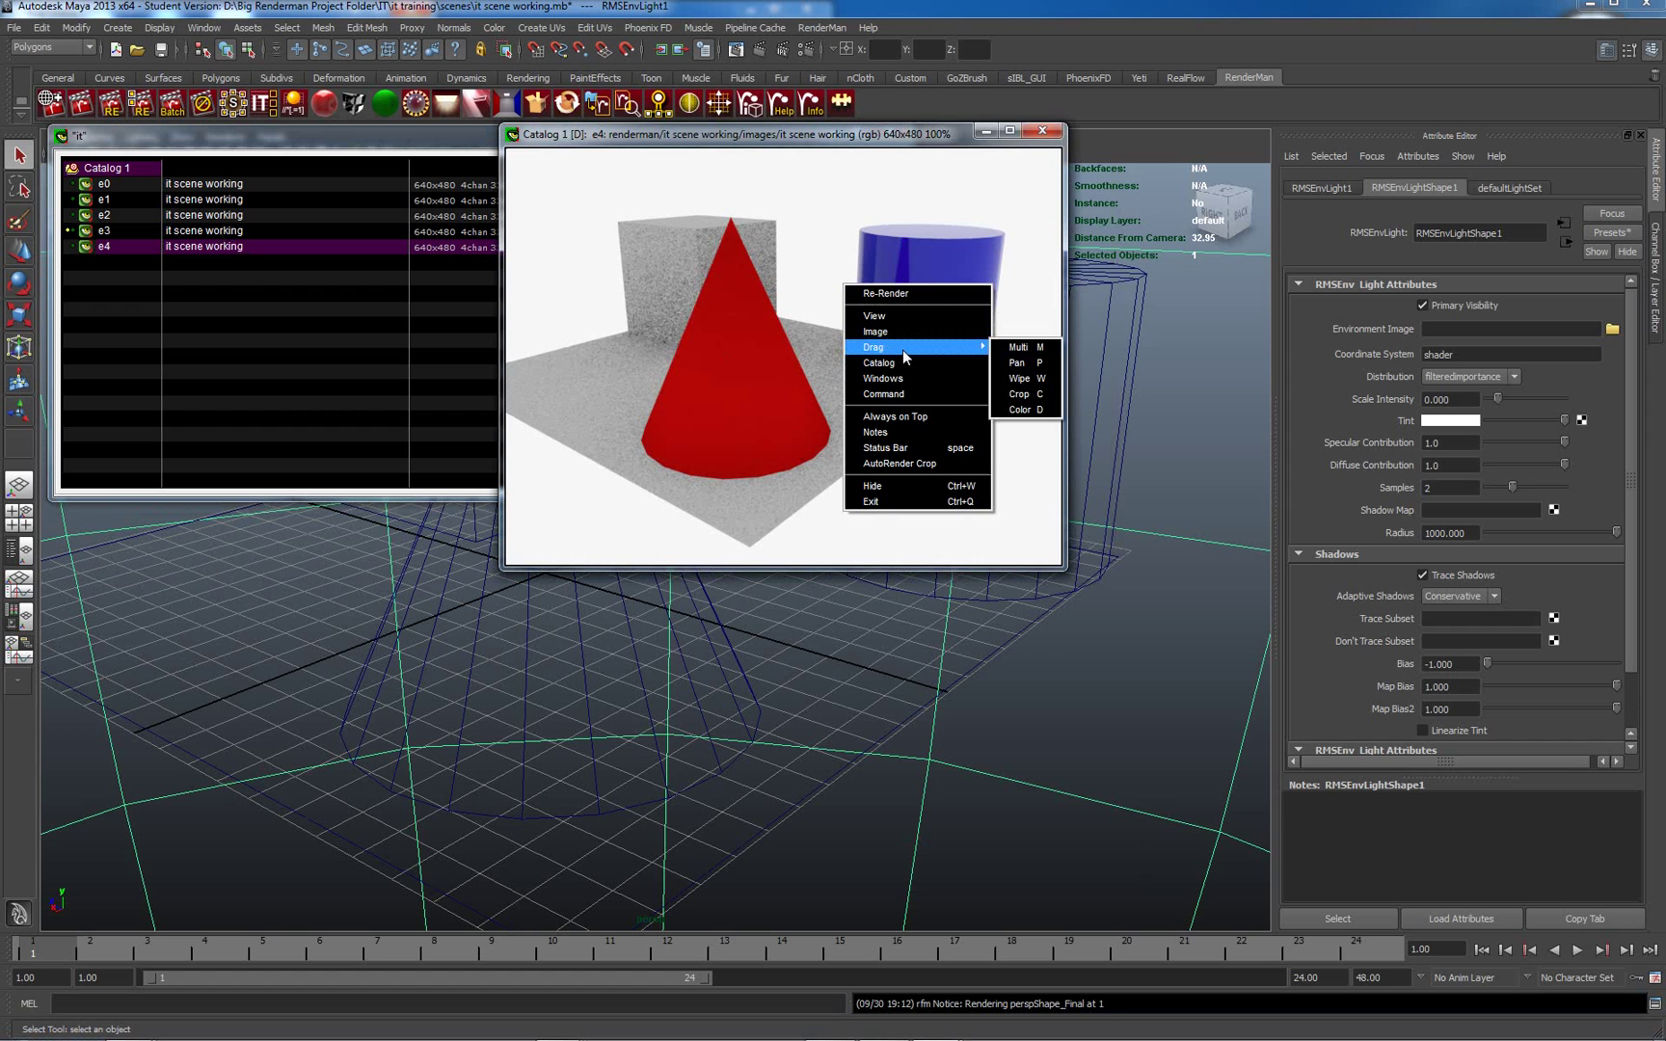
{"action": "left_click", "coordinate": [1022, 379]}
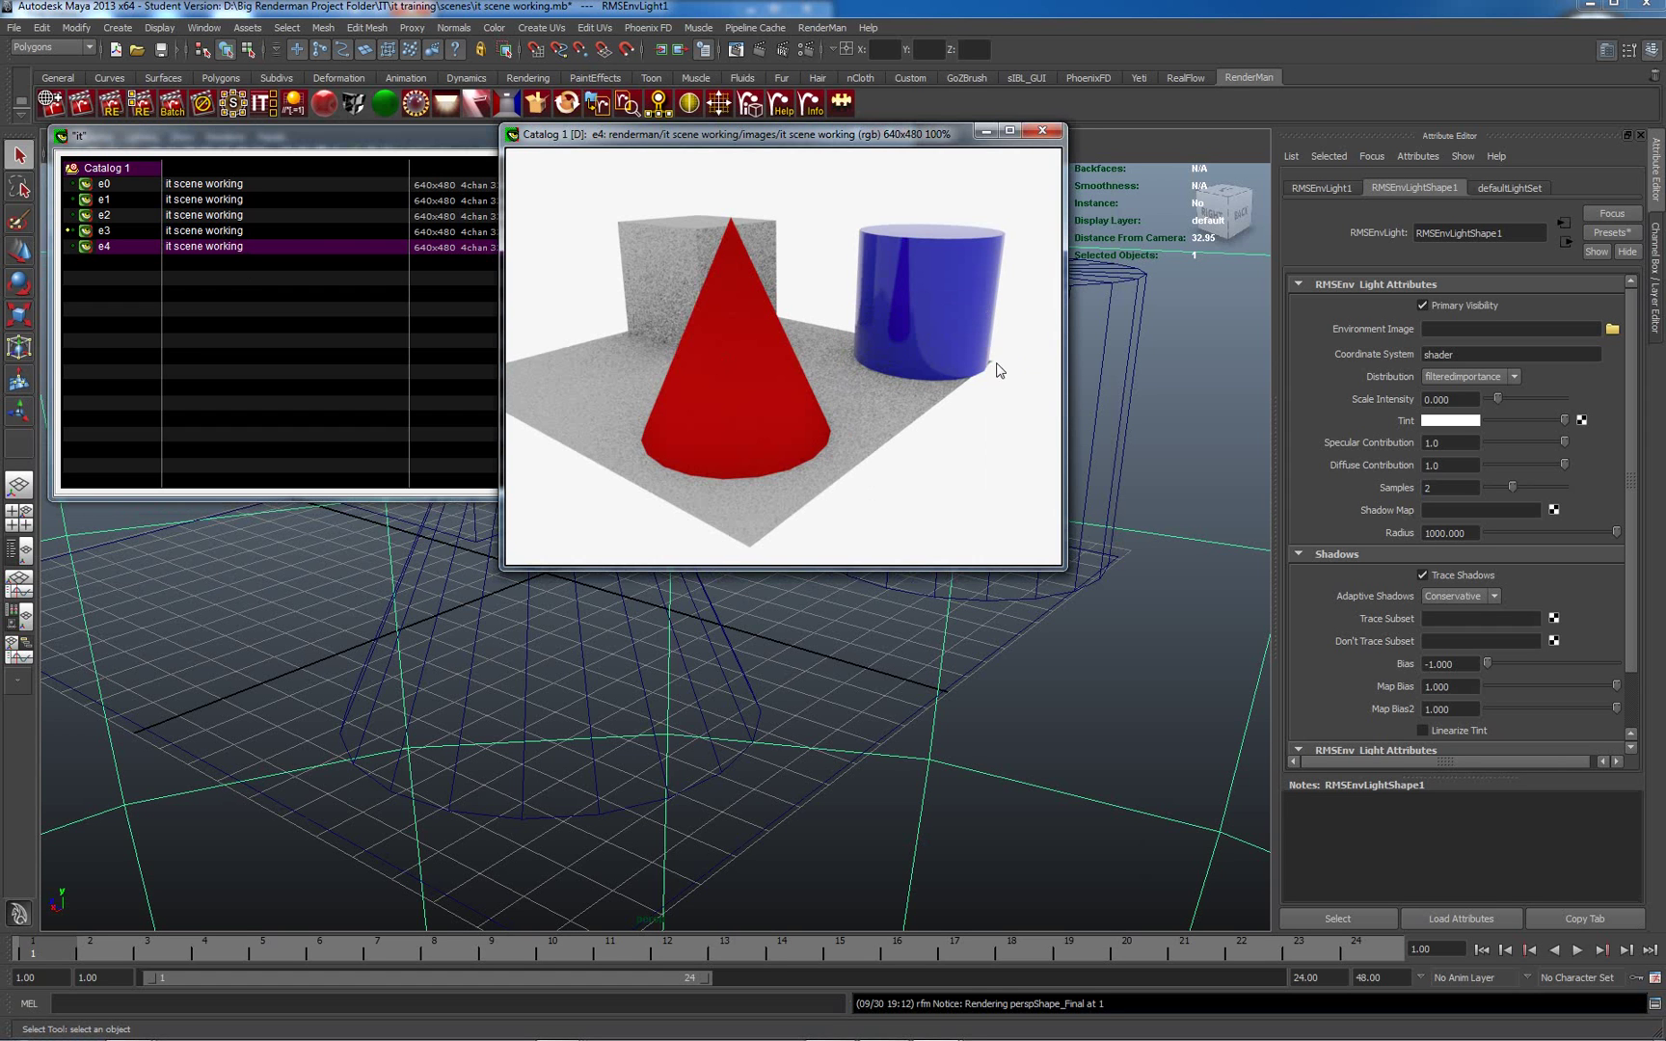
{"action": "left_click_drag", "start_coordinate": [607, 354], "coordinate": [1051, 449]}
- Compare catalog images e2 and e3 in the render window, ending on e2
{"action": "left_click", "coordinate": [221, 218]}
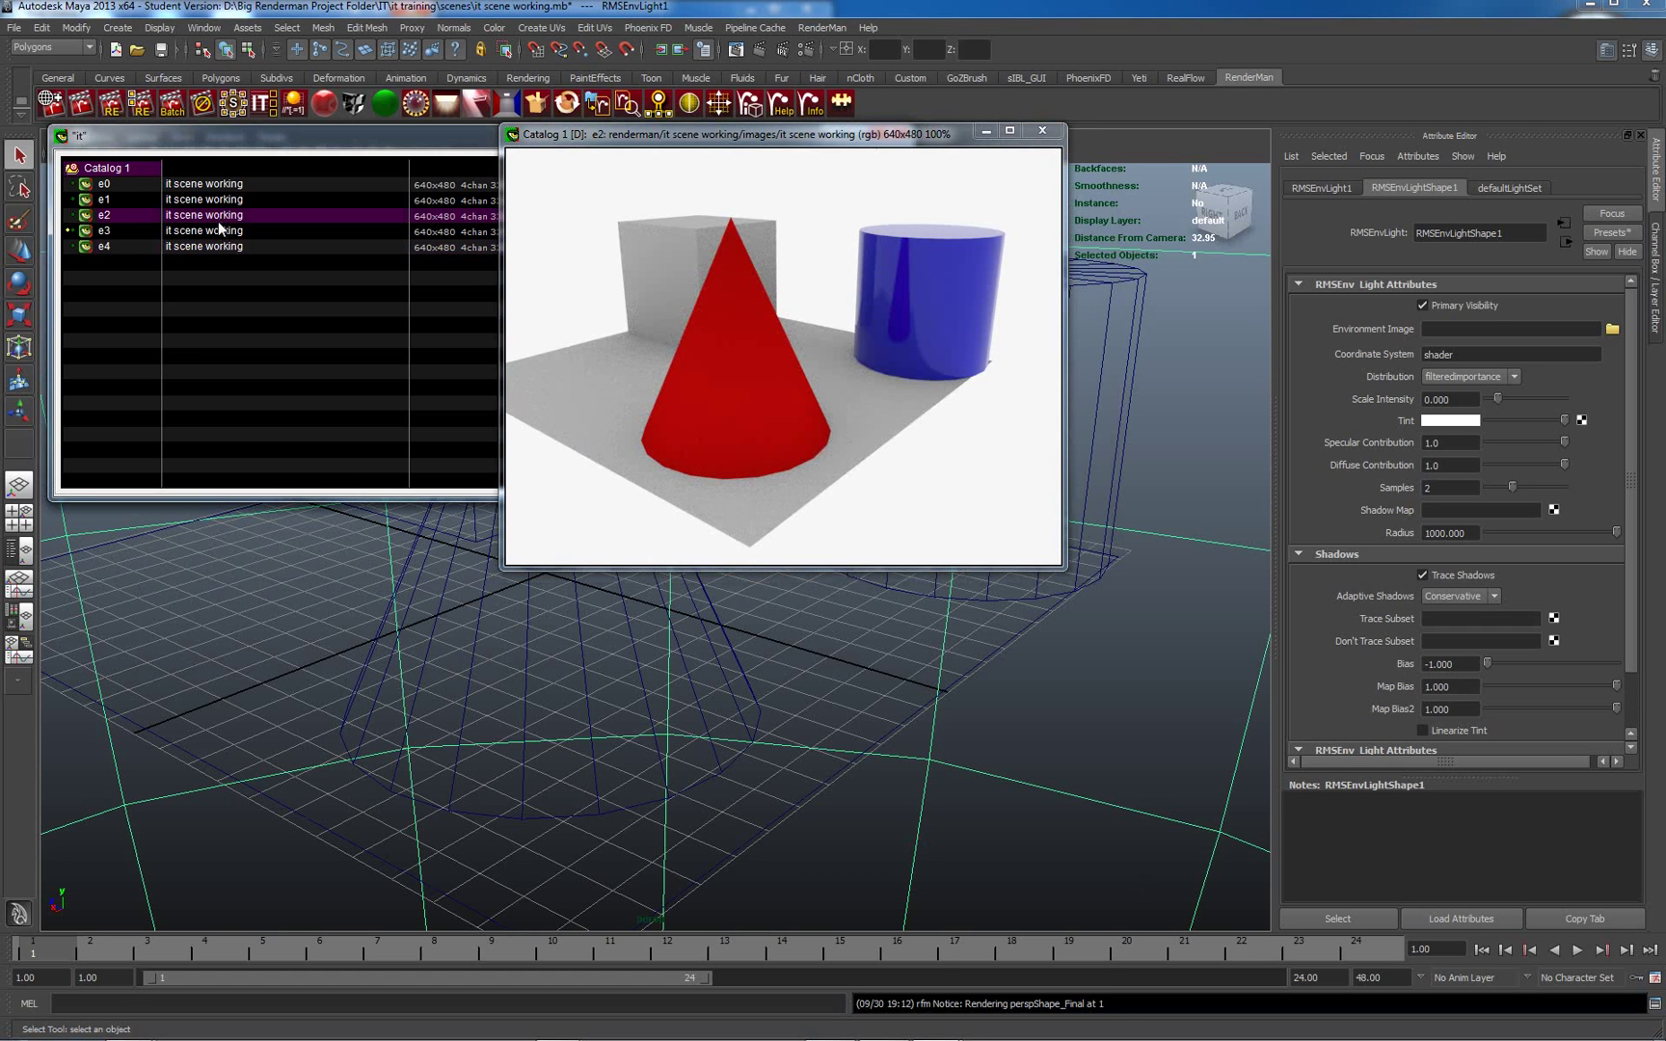
{"action": "left_click", "coordinate": [710, 374]}
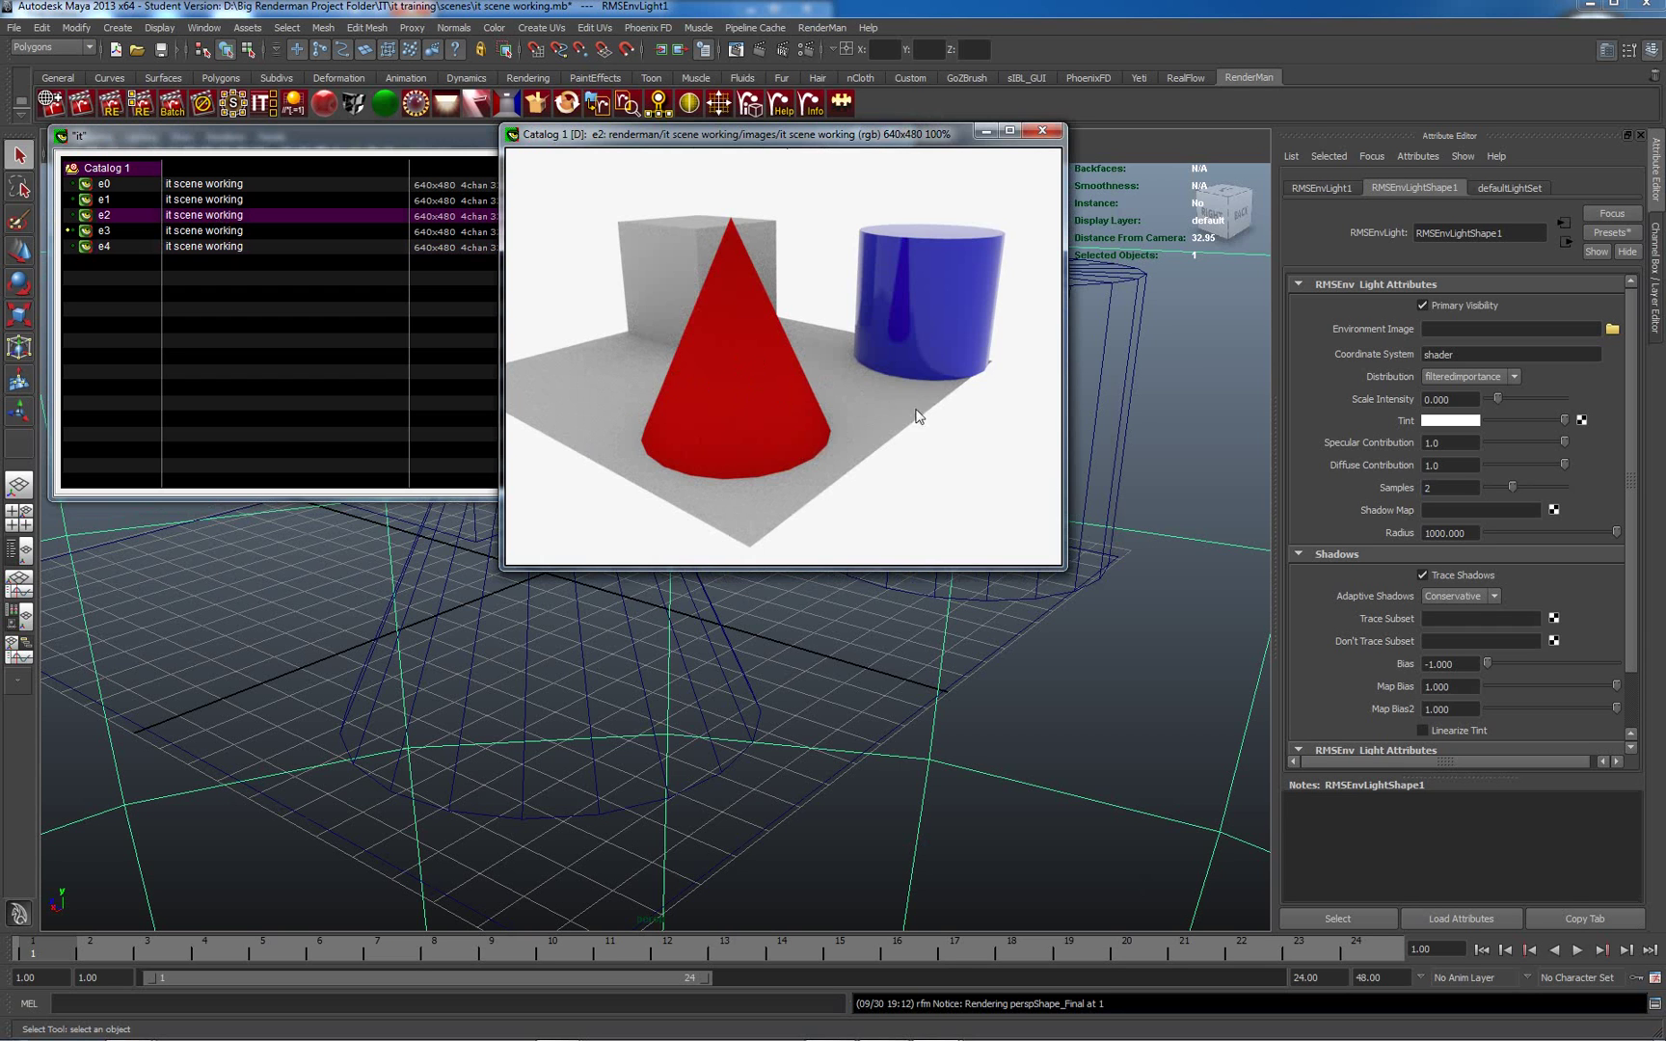
{"action": "left_click", "coordinate": [225, 236]}
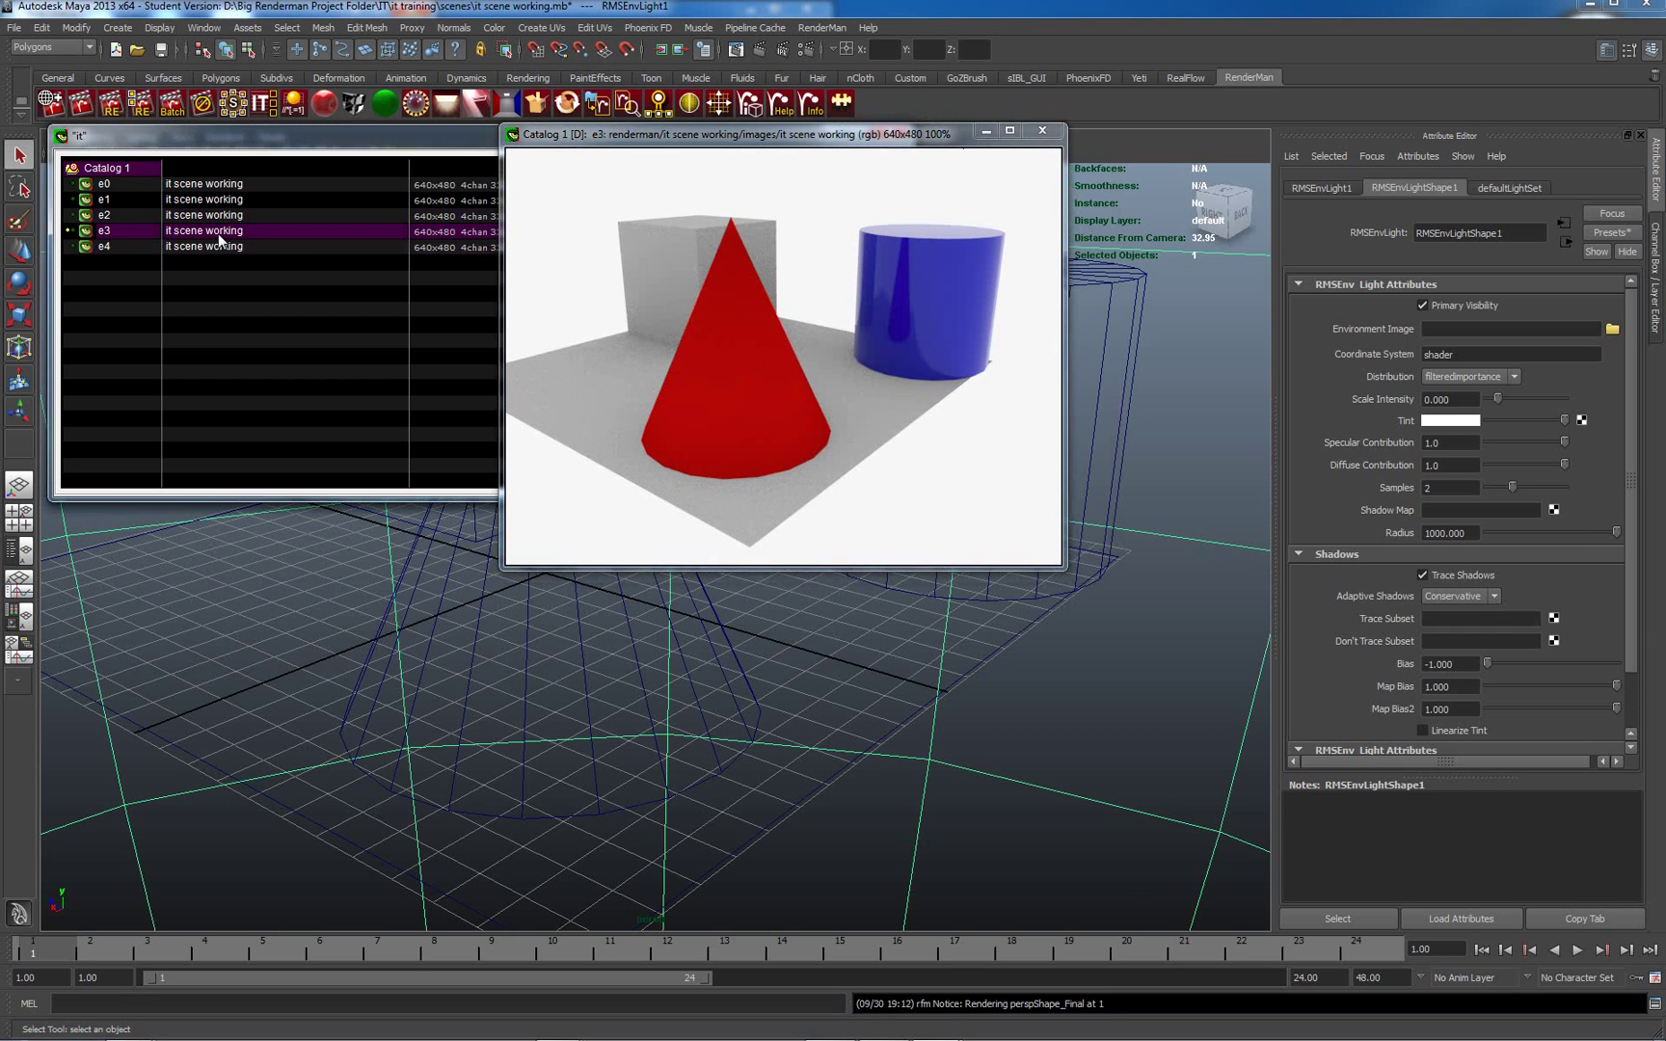
{"action": "left_click", "coordinate": [219, 216]}
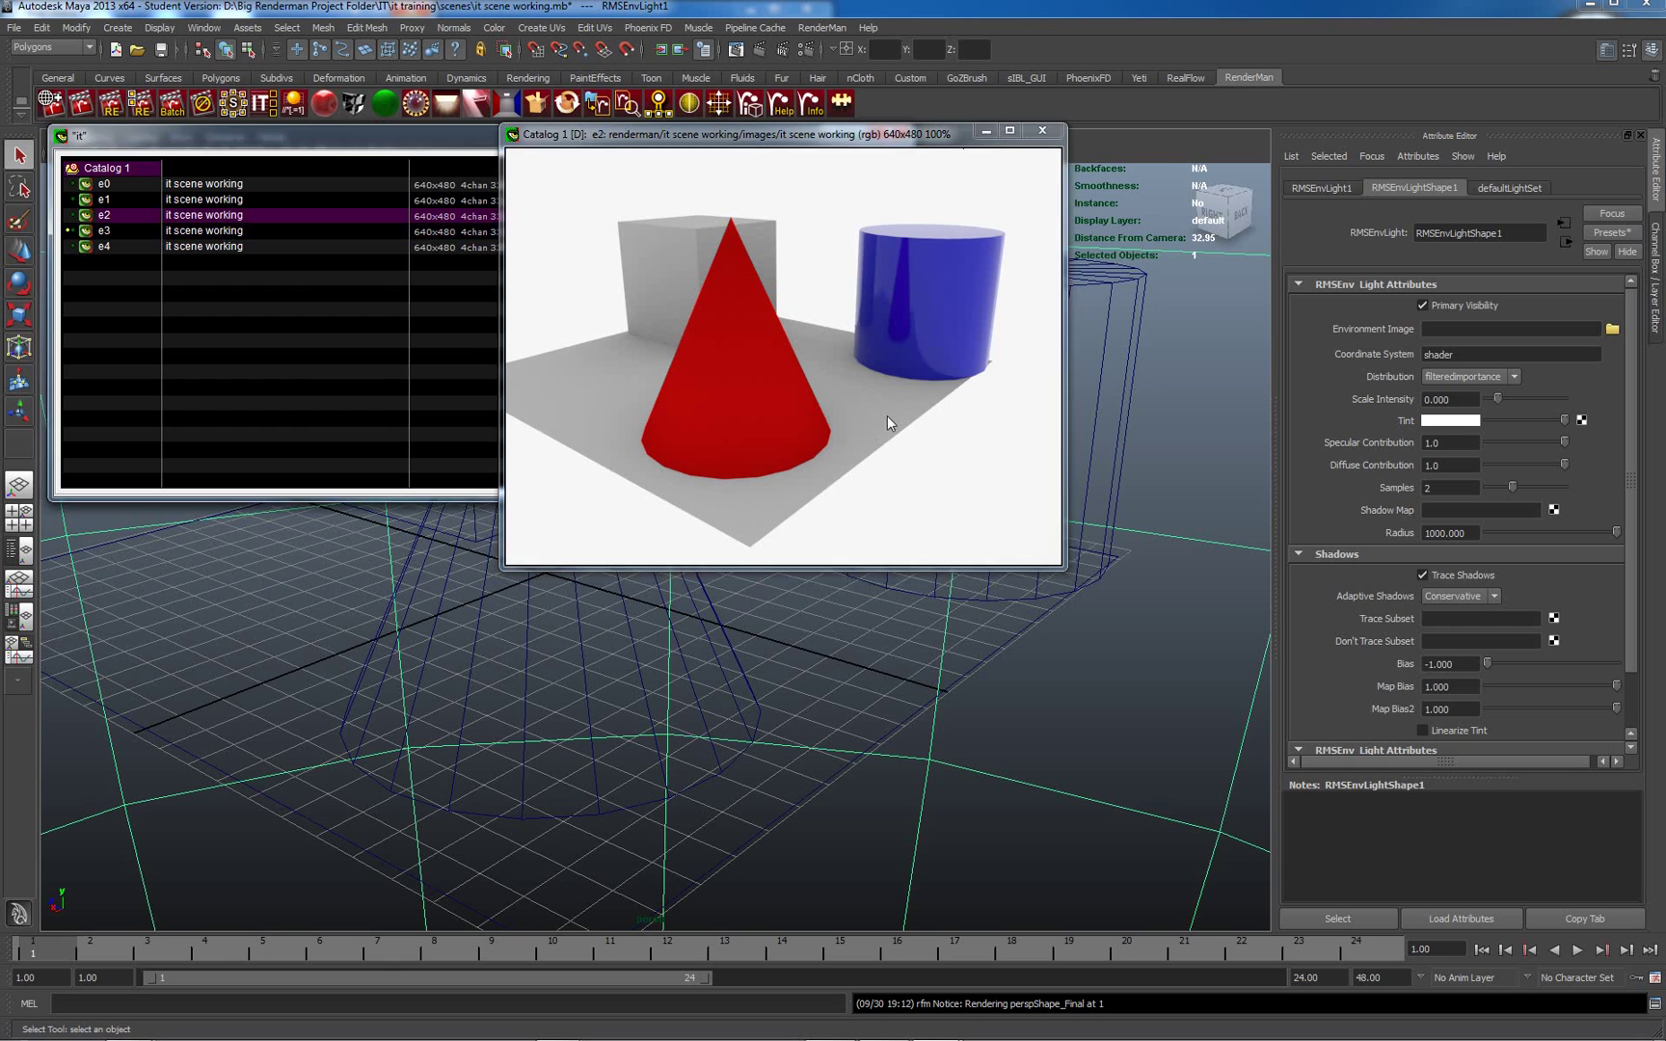
- Choose the Wipe drag mode again for image e2, and compare image e4 with the background image
{"action": "right_click", "coordinate": [827, 383]}
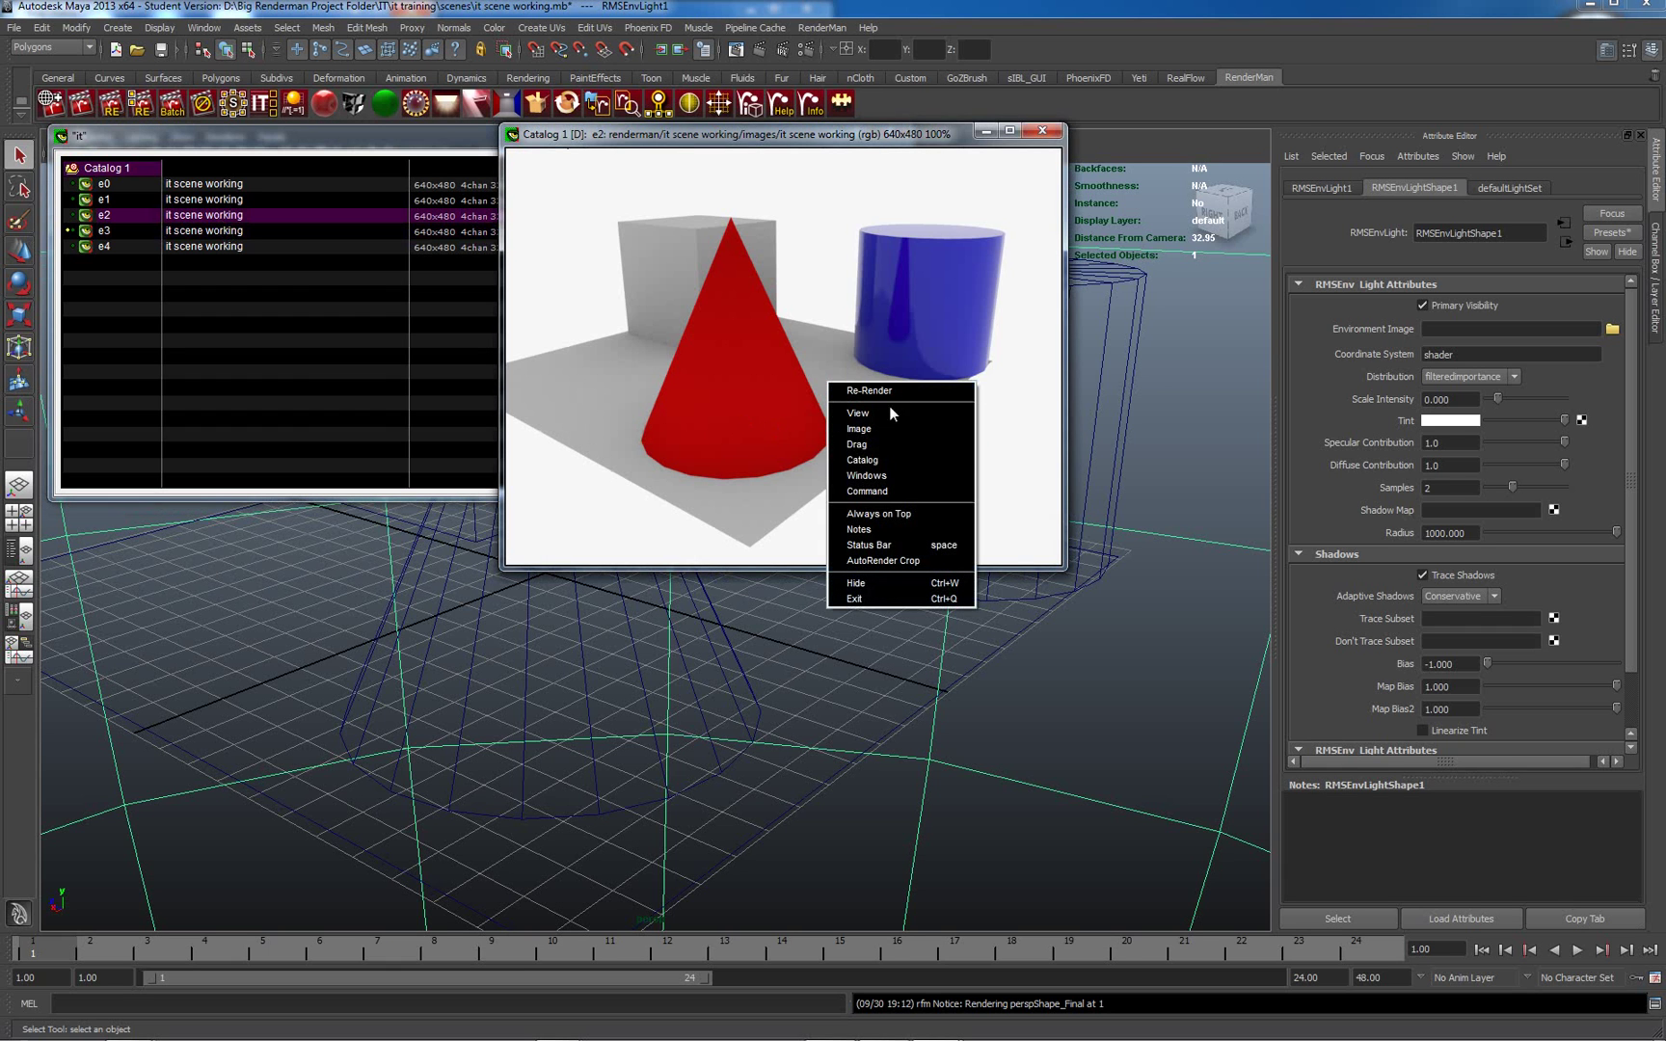
{"action": "mouse_move", "coordinate": [906, 445]}
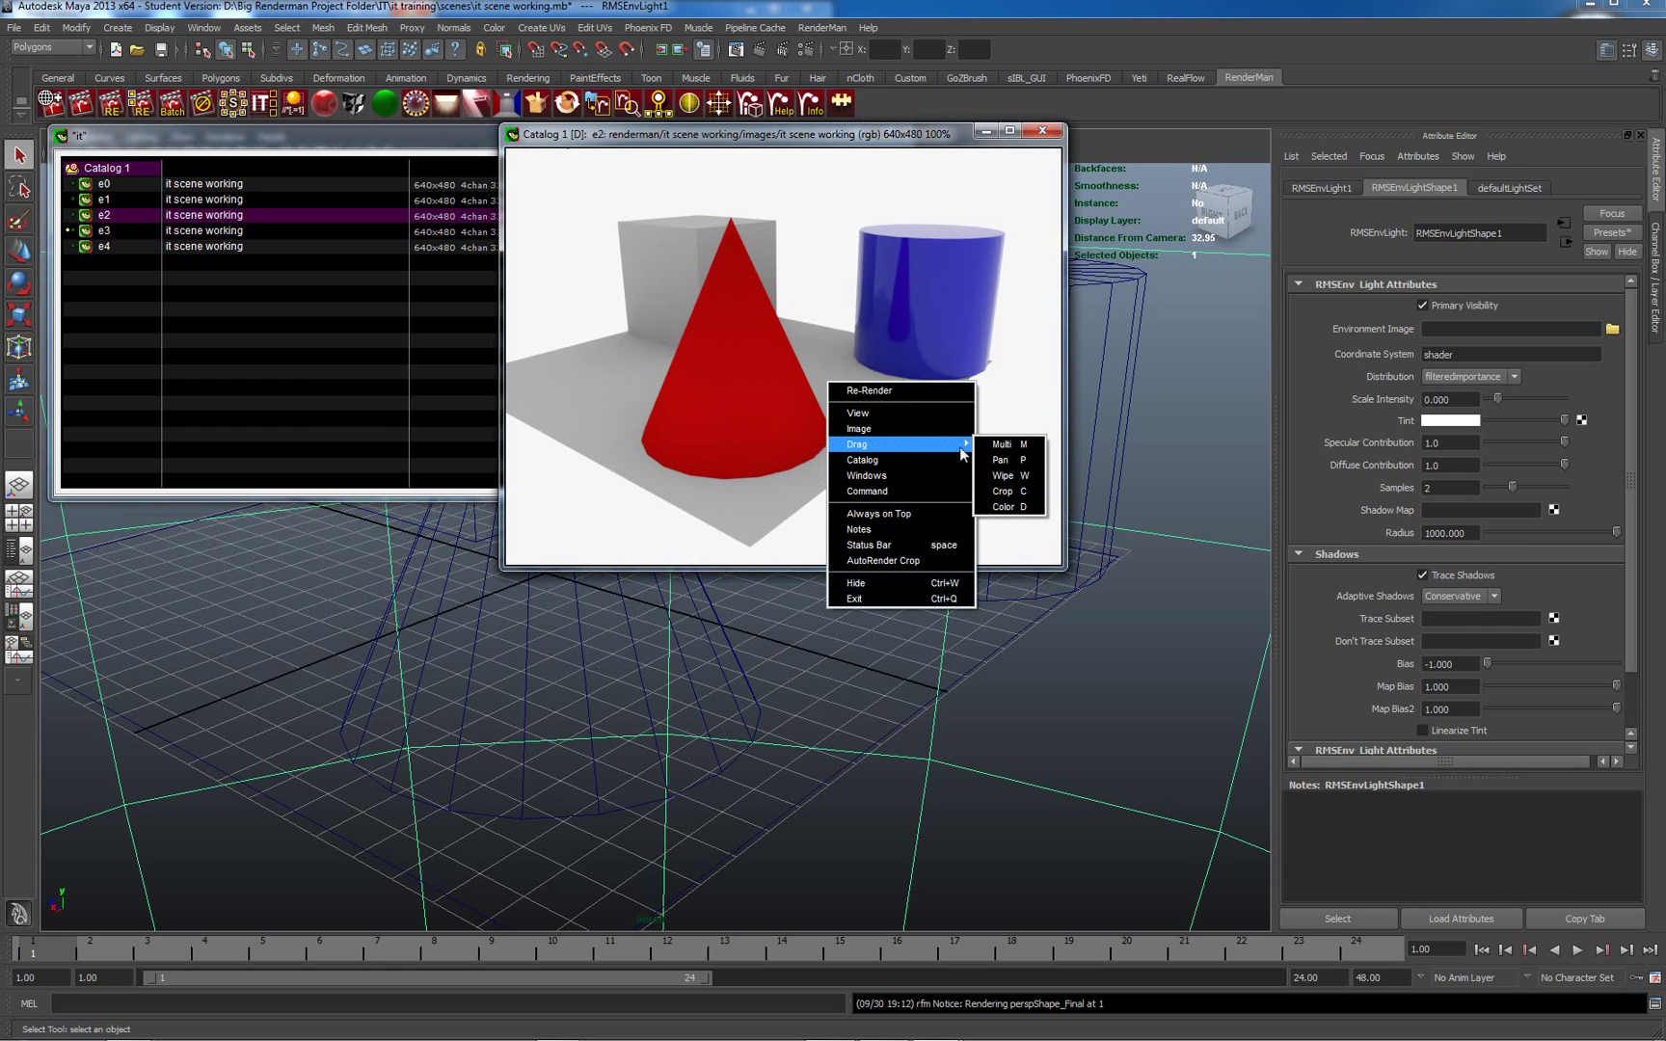
{"action": "left_click", "coordinate": [1005, 475]}
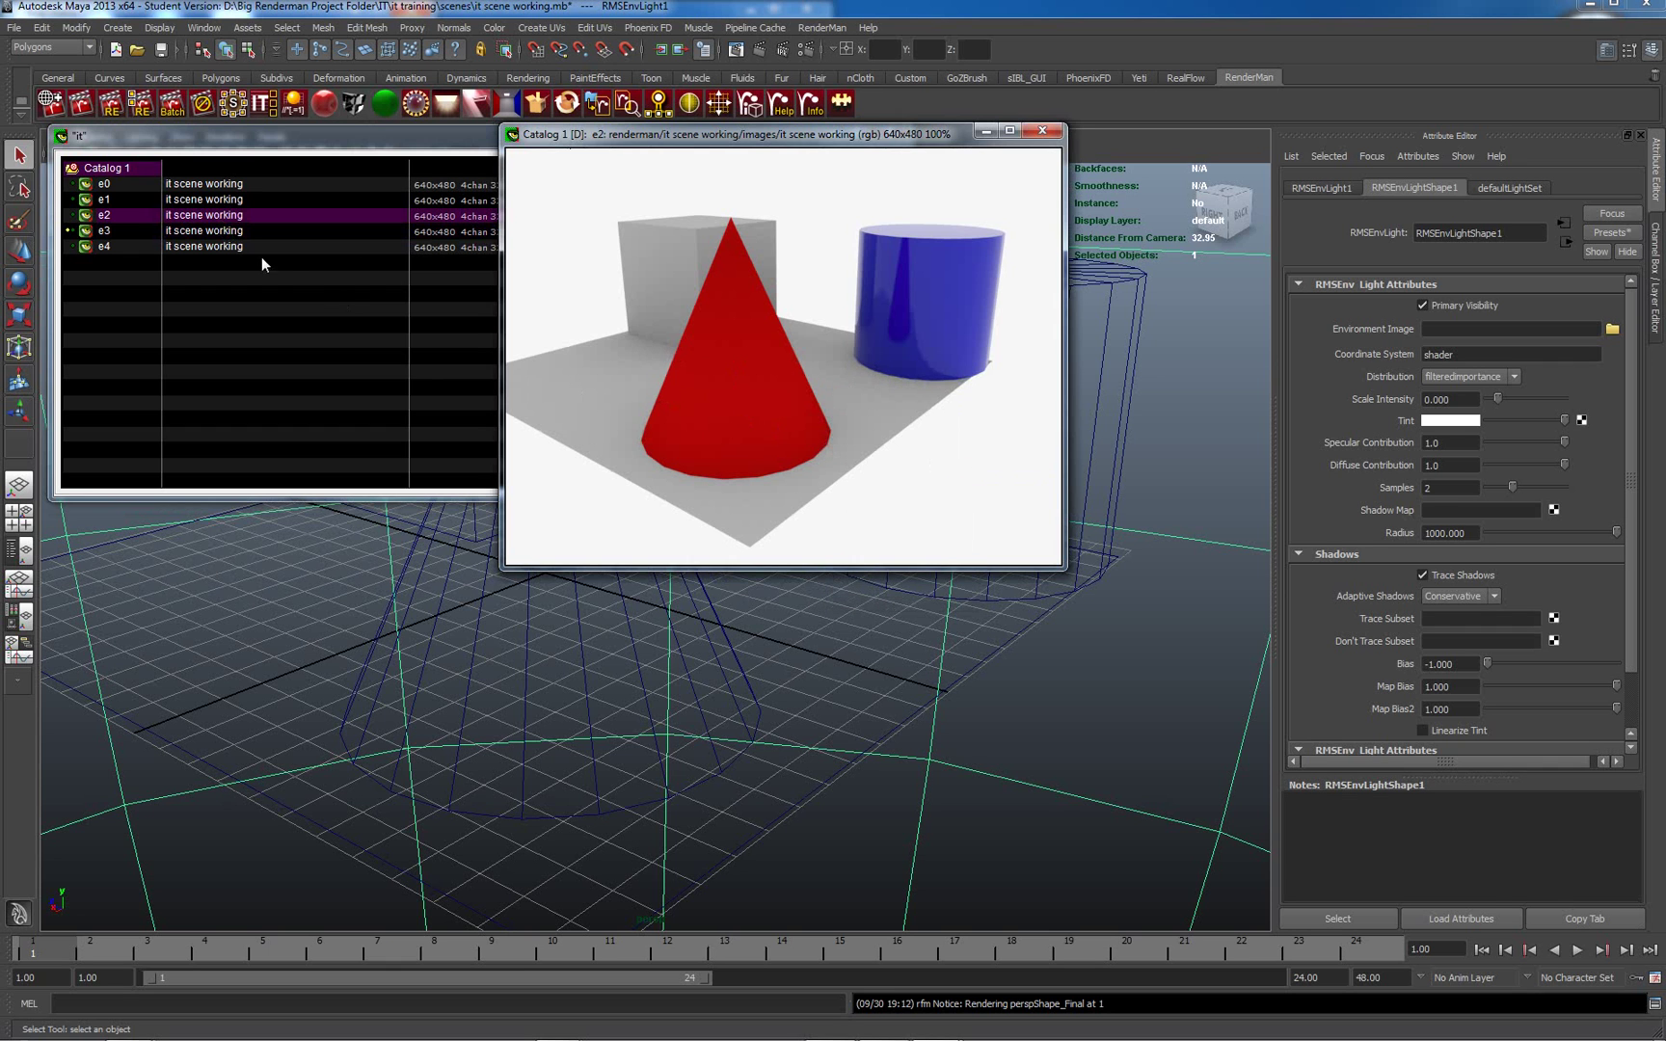
{"action": "left_click", "coordinate": [228, 248]}
{"action": "left_click", "coordinate": [727, 369]}
{"action": "left_click", "coordinate": [942, 396]}
- Switch the drag mode to Pan and shift image e4 slightly within the render window
{"action": "right_click", "coordinate": [883, 325]}
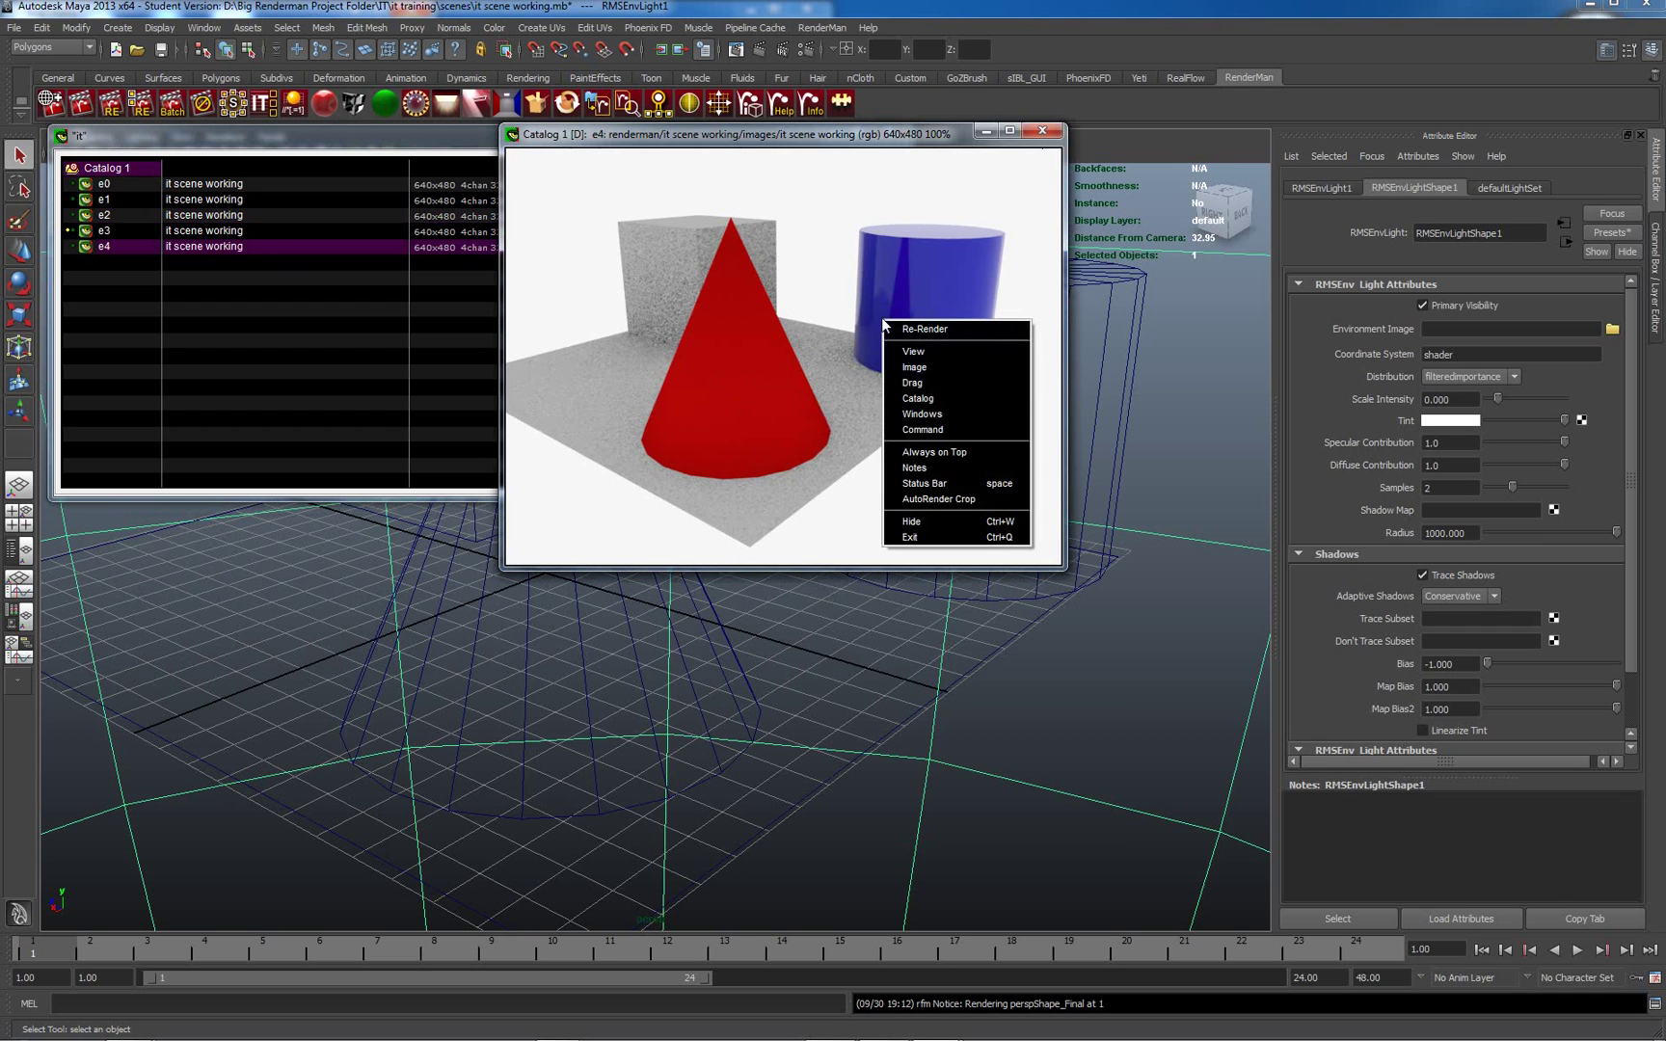
{"action": "mouse_move", "coordinate": [934, 370]}
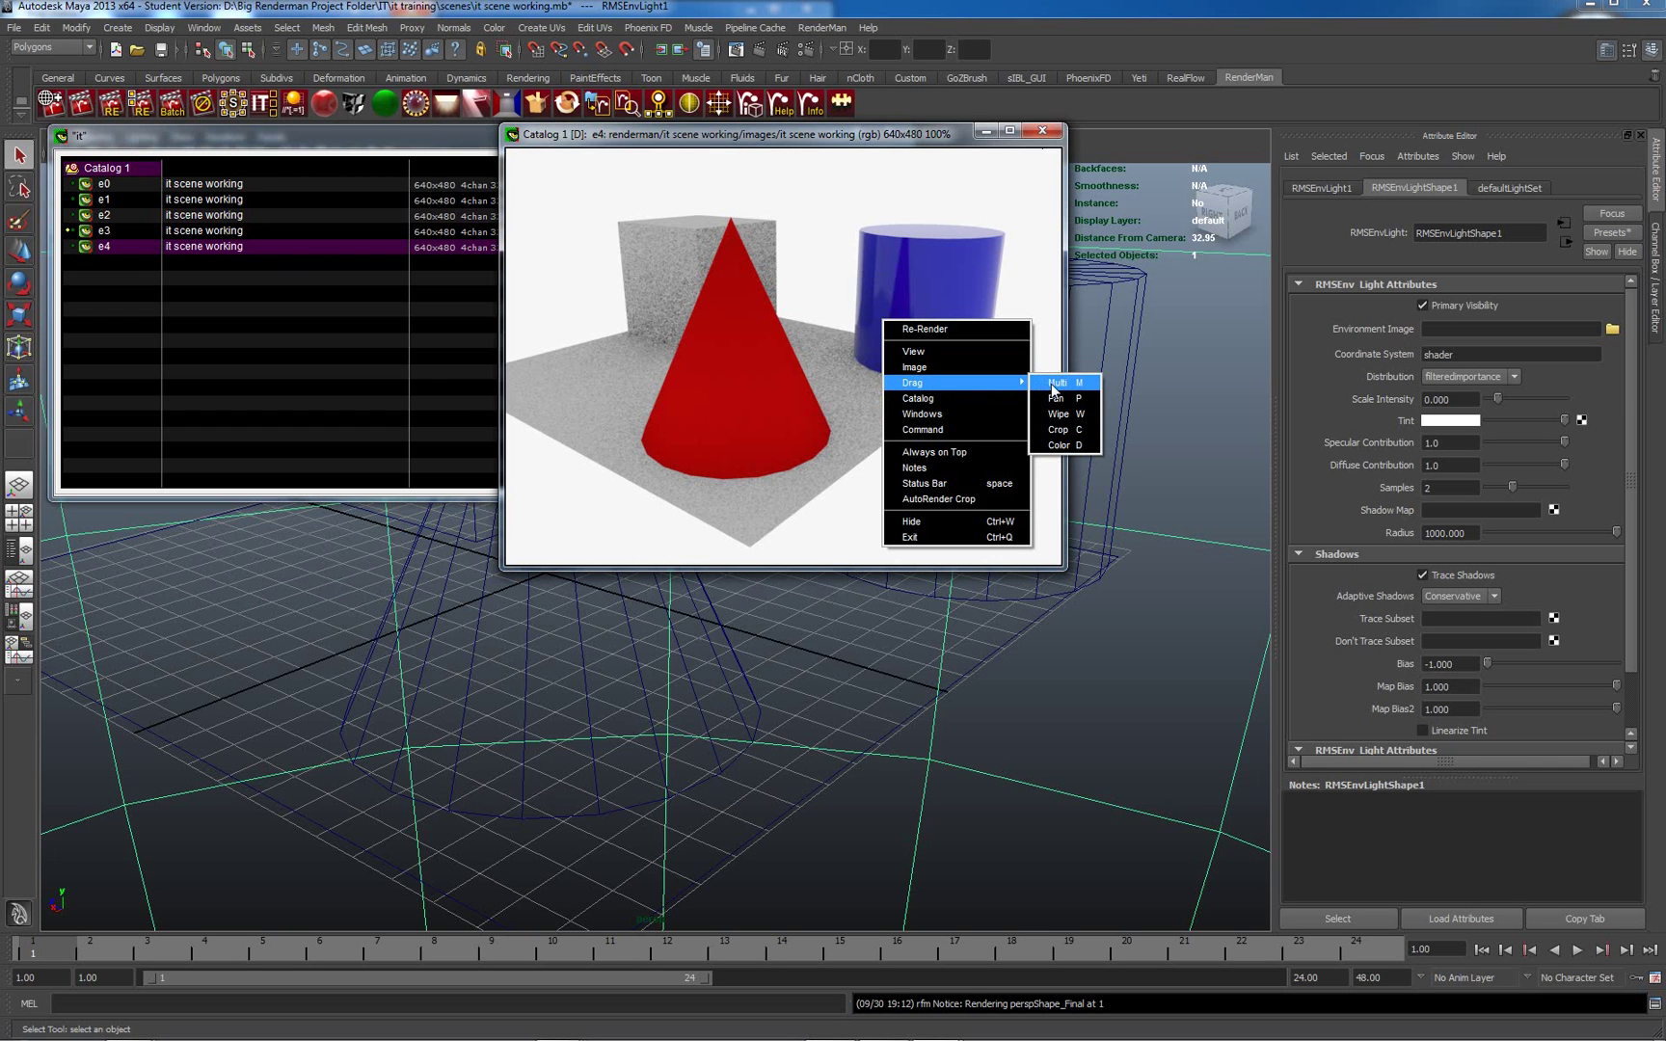
{"action": "mouse_move", "coordinate": [991, 432]}
{"action": "left_click", "coordinate": [1061, 399]}
{"action": "mouse_move", "coordinate": [916, 385]}
{"action": "left_mouse_down"}
{"action": "mouse_move", "coordinate": [787, 405]}
{"action": "mouse_move", "coordinate": [1002, 381]}
{"action": "mouse_move", "coordinate": [926, 376]}
{"action": "mouse_move", "coordinate": [930, 395]}
{"action": "mouse_move", "coordinate": [940, 369]}
{"action": "mouse_move", "coordinate": [902, 387]}
{"action": "left_mouse_up"}
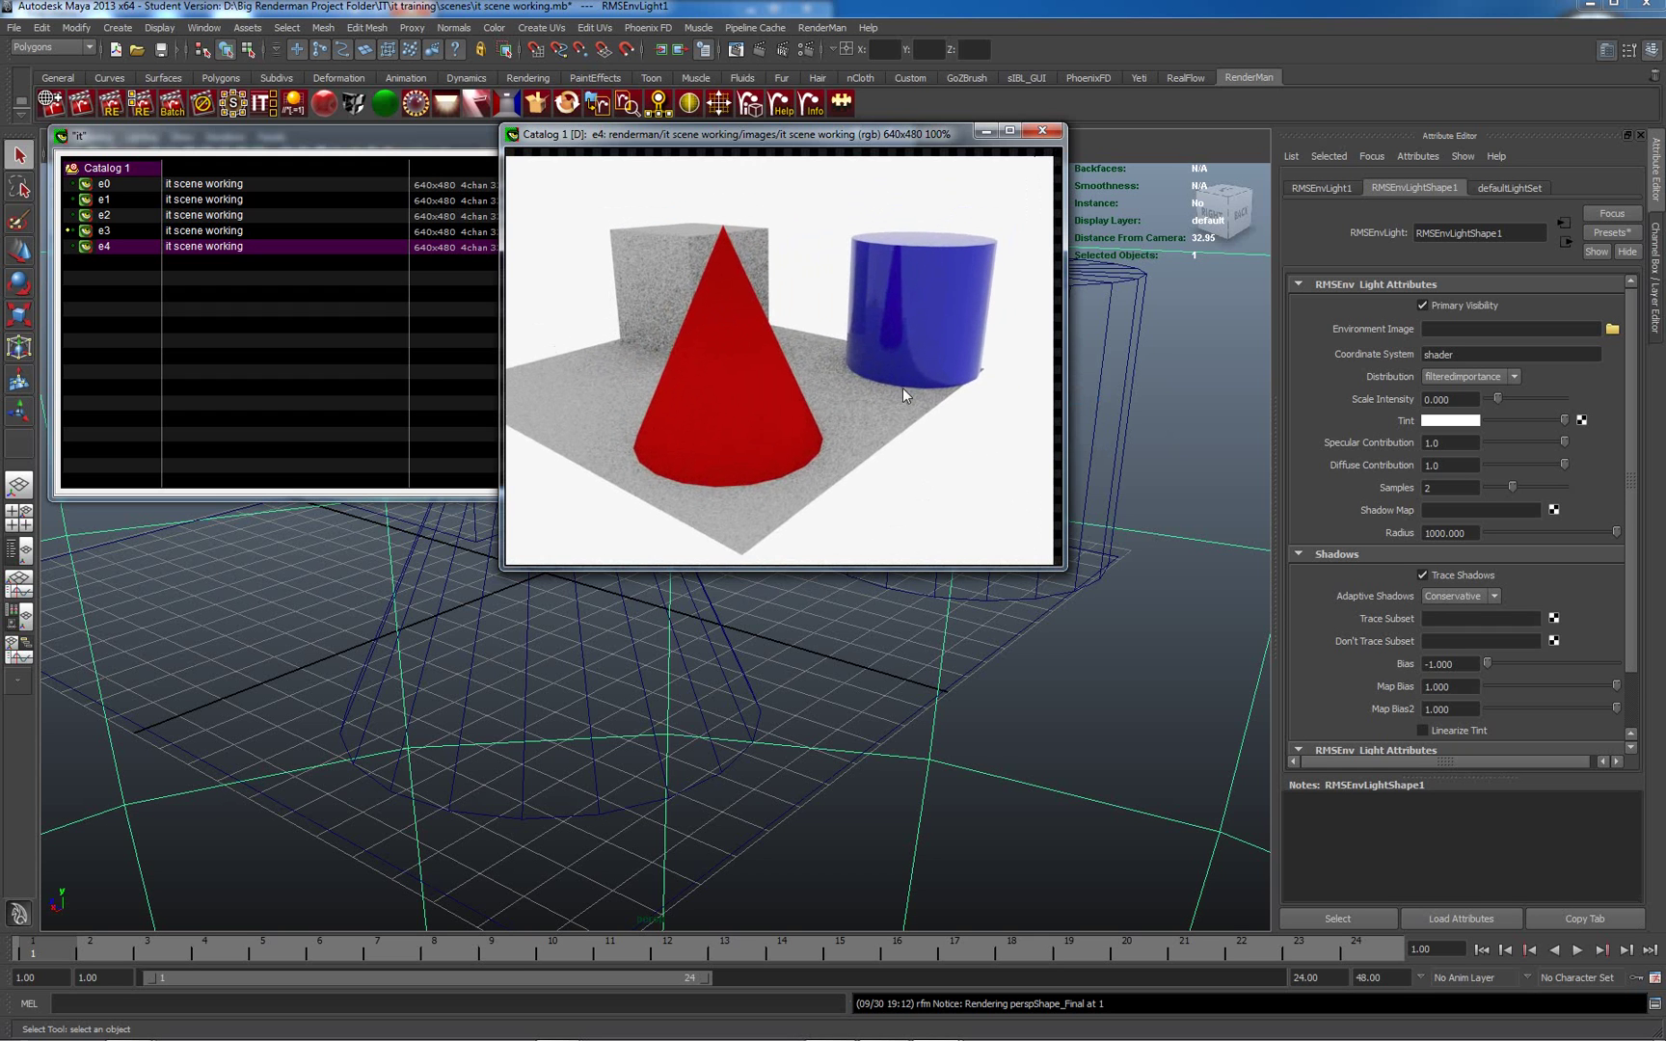
- Set the drag mode to Crop and outline a crop region around the upper cone and most of the cylinder
{"action": "right_click", "coordinate": [891, 327]}
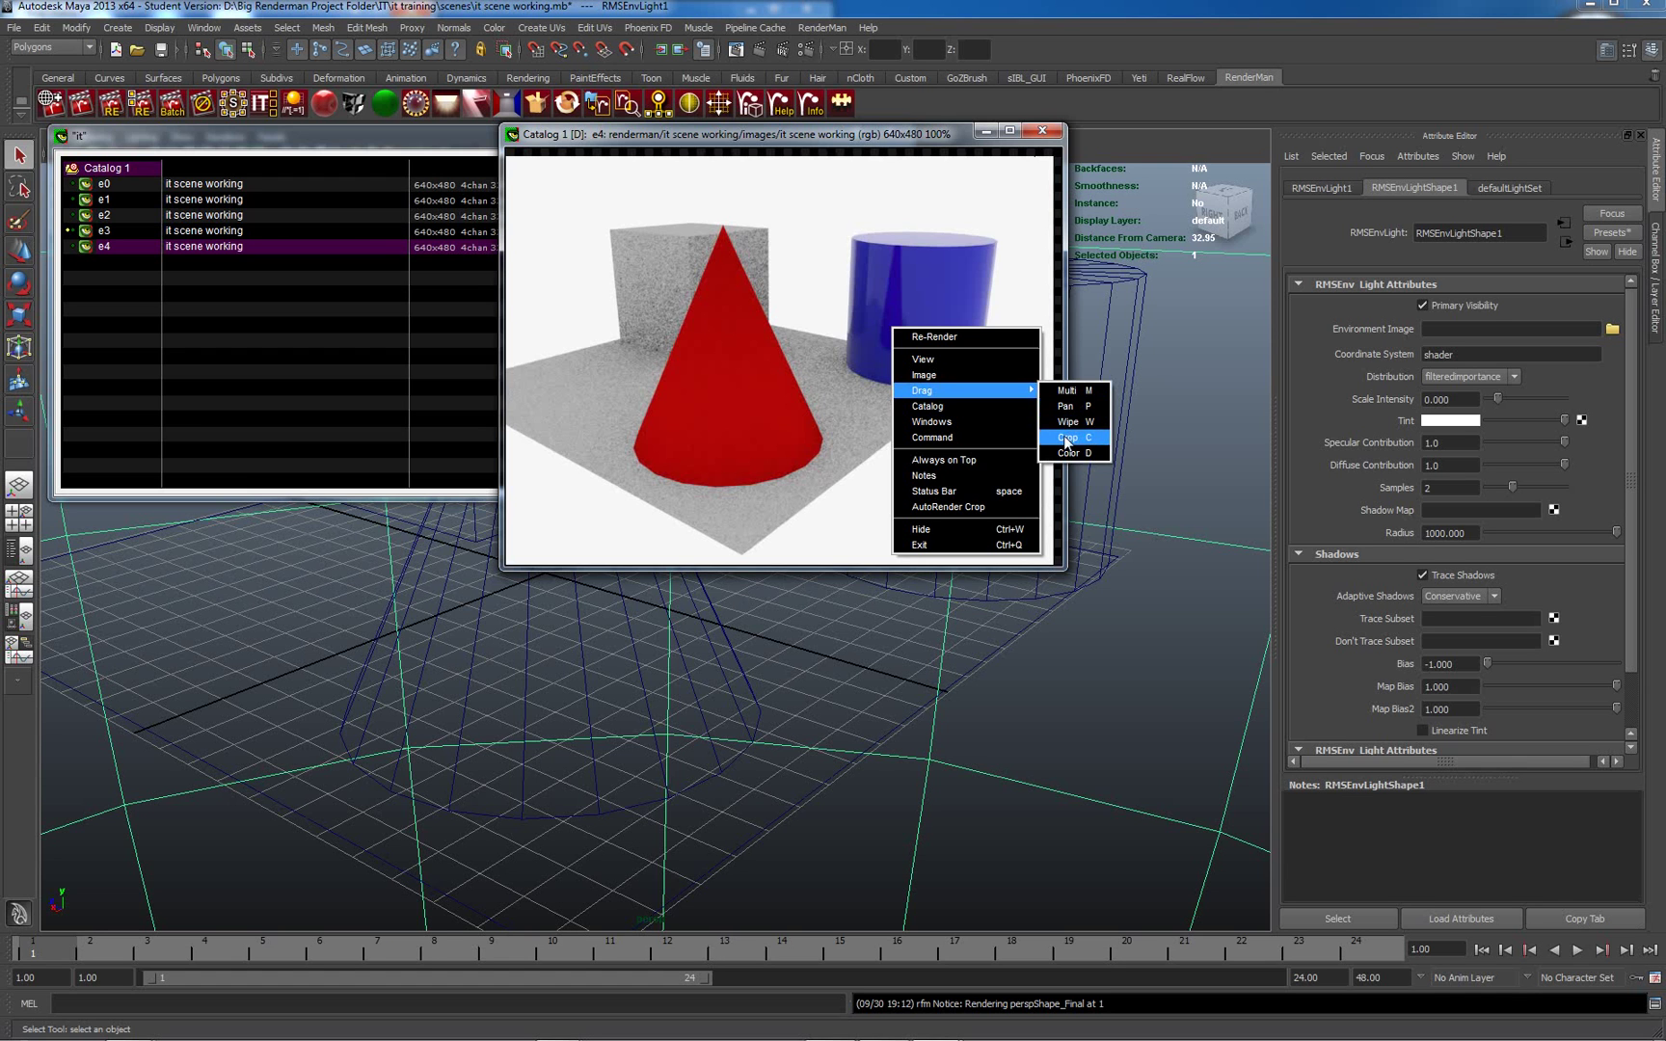
{"action": "left_click", "coordinate": [1061, 437]}
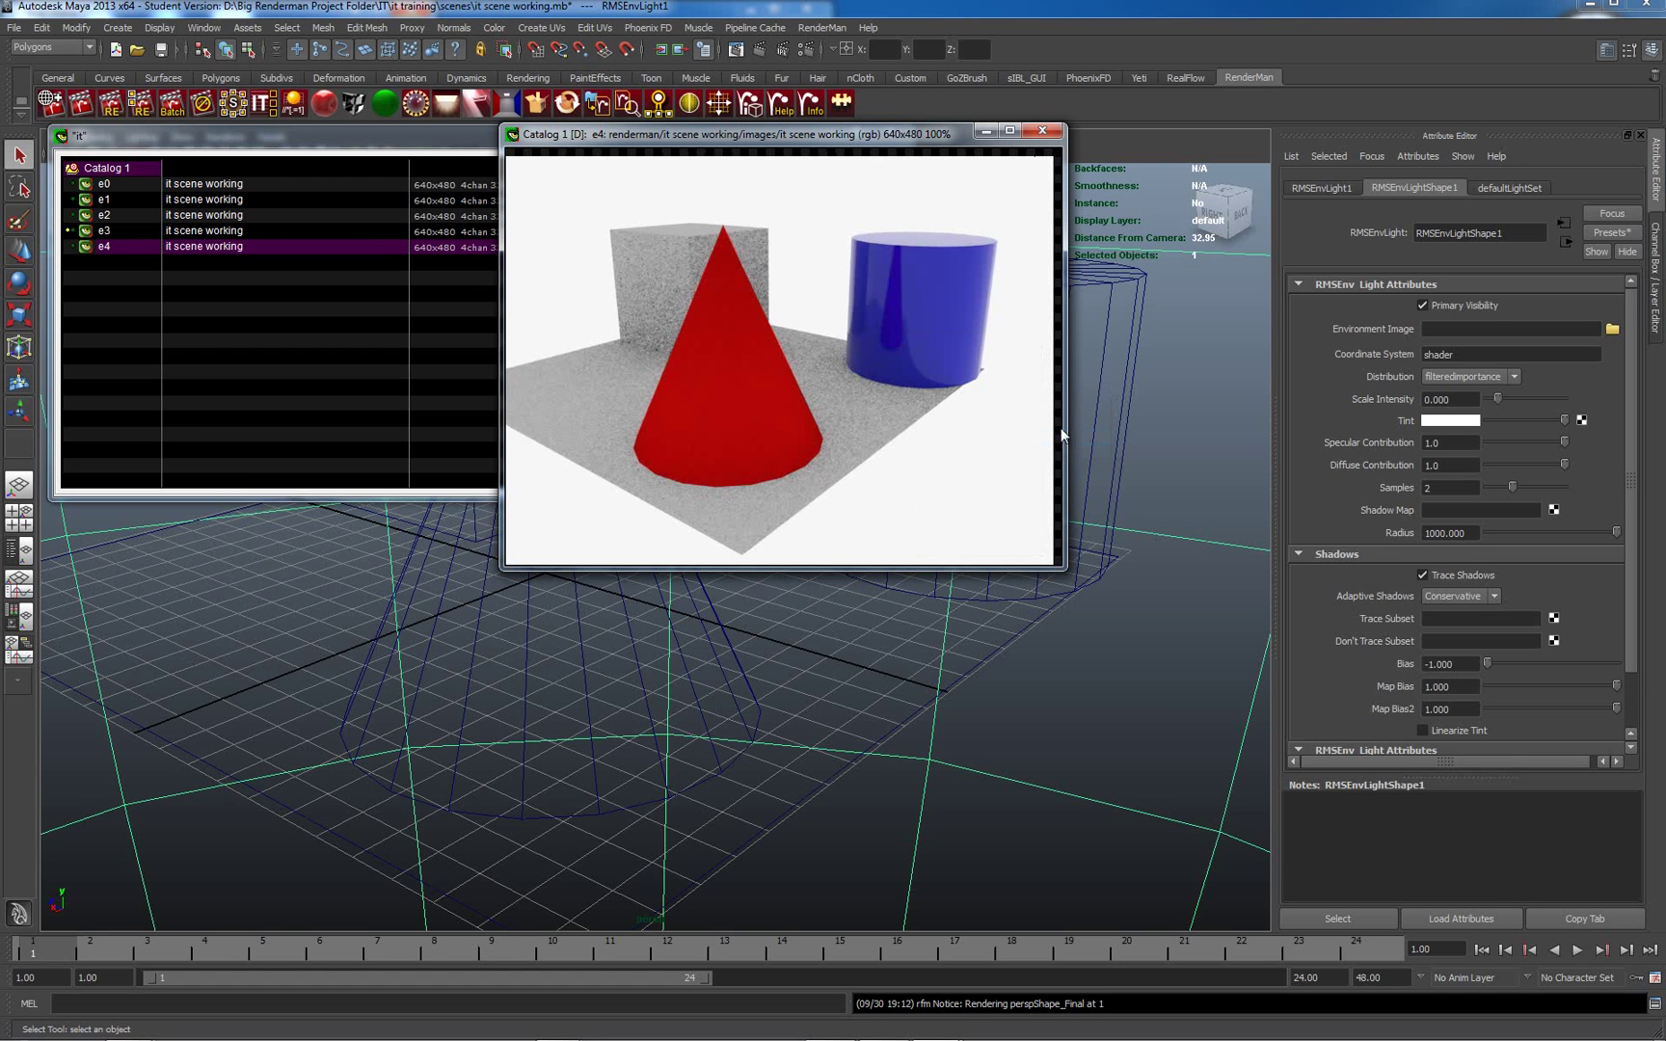
{"action": "left_click_drag", "start_coordinate": [643, 192], "coordinate": [972, 423]}
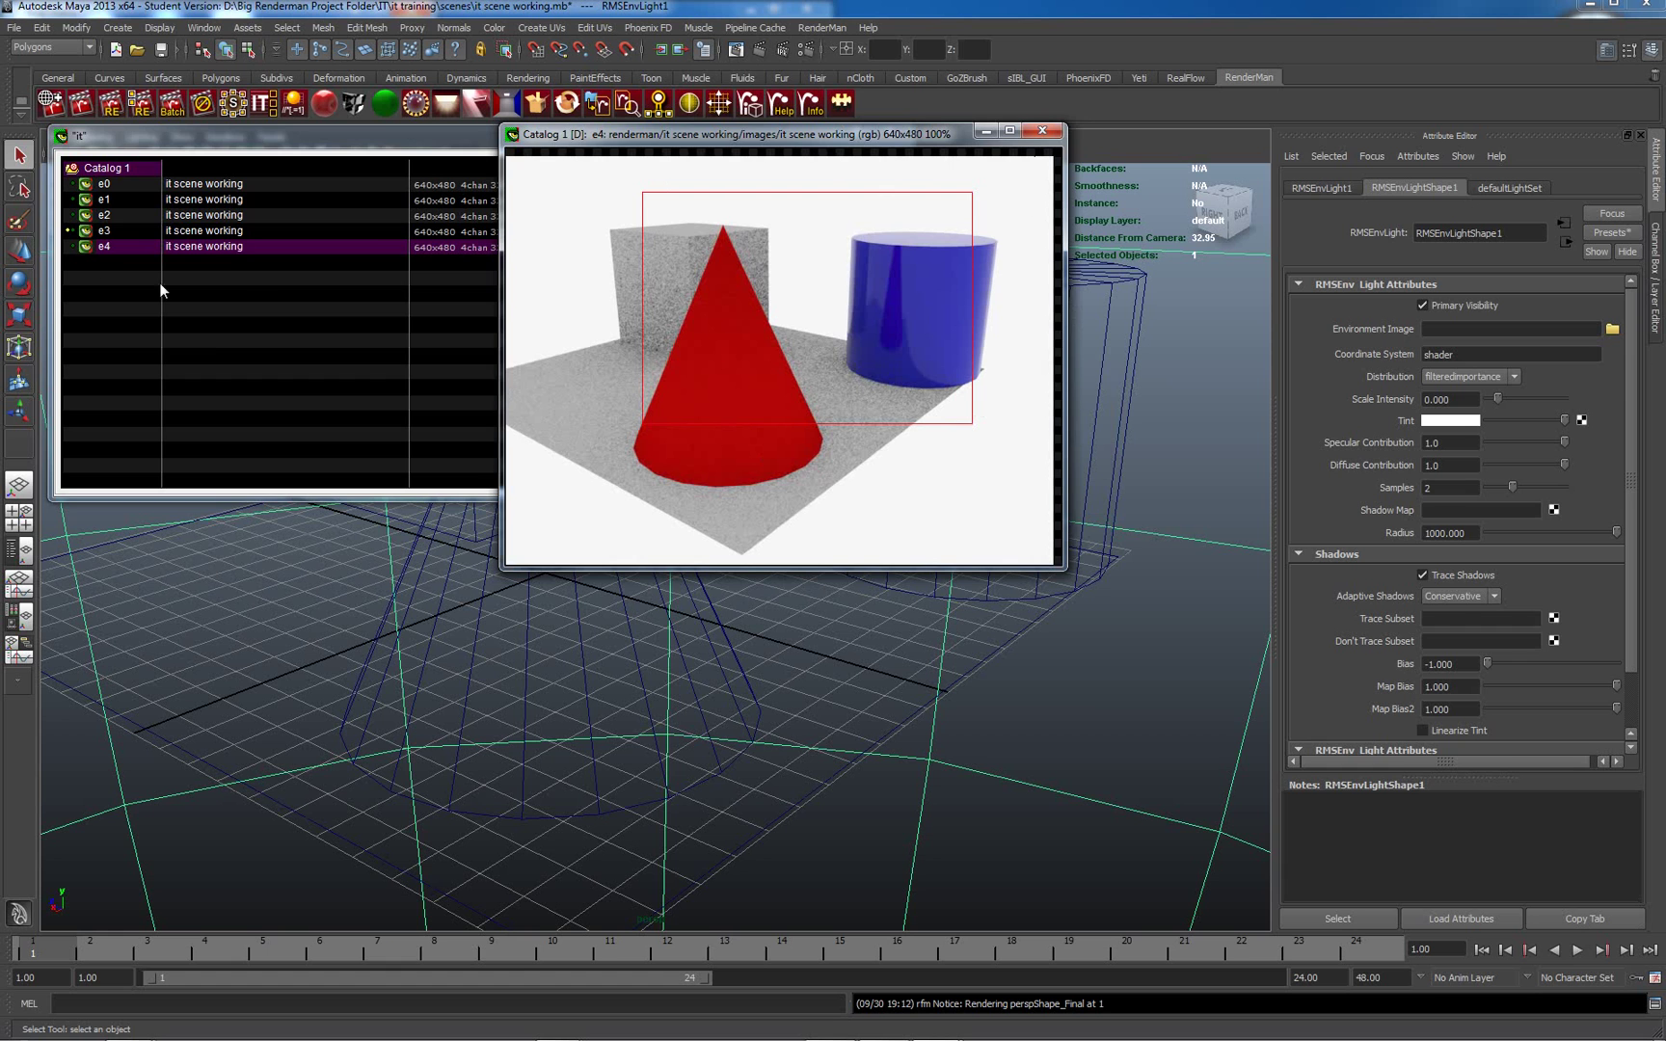
- Turn off Background for image e3 in the catalog and re-render the cropped region
{"action": "right_click", "coordinate": [118, 237]}
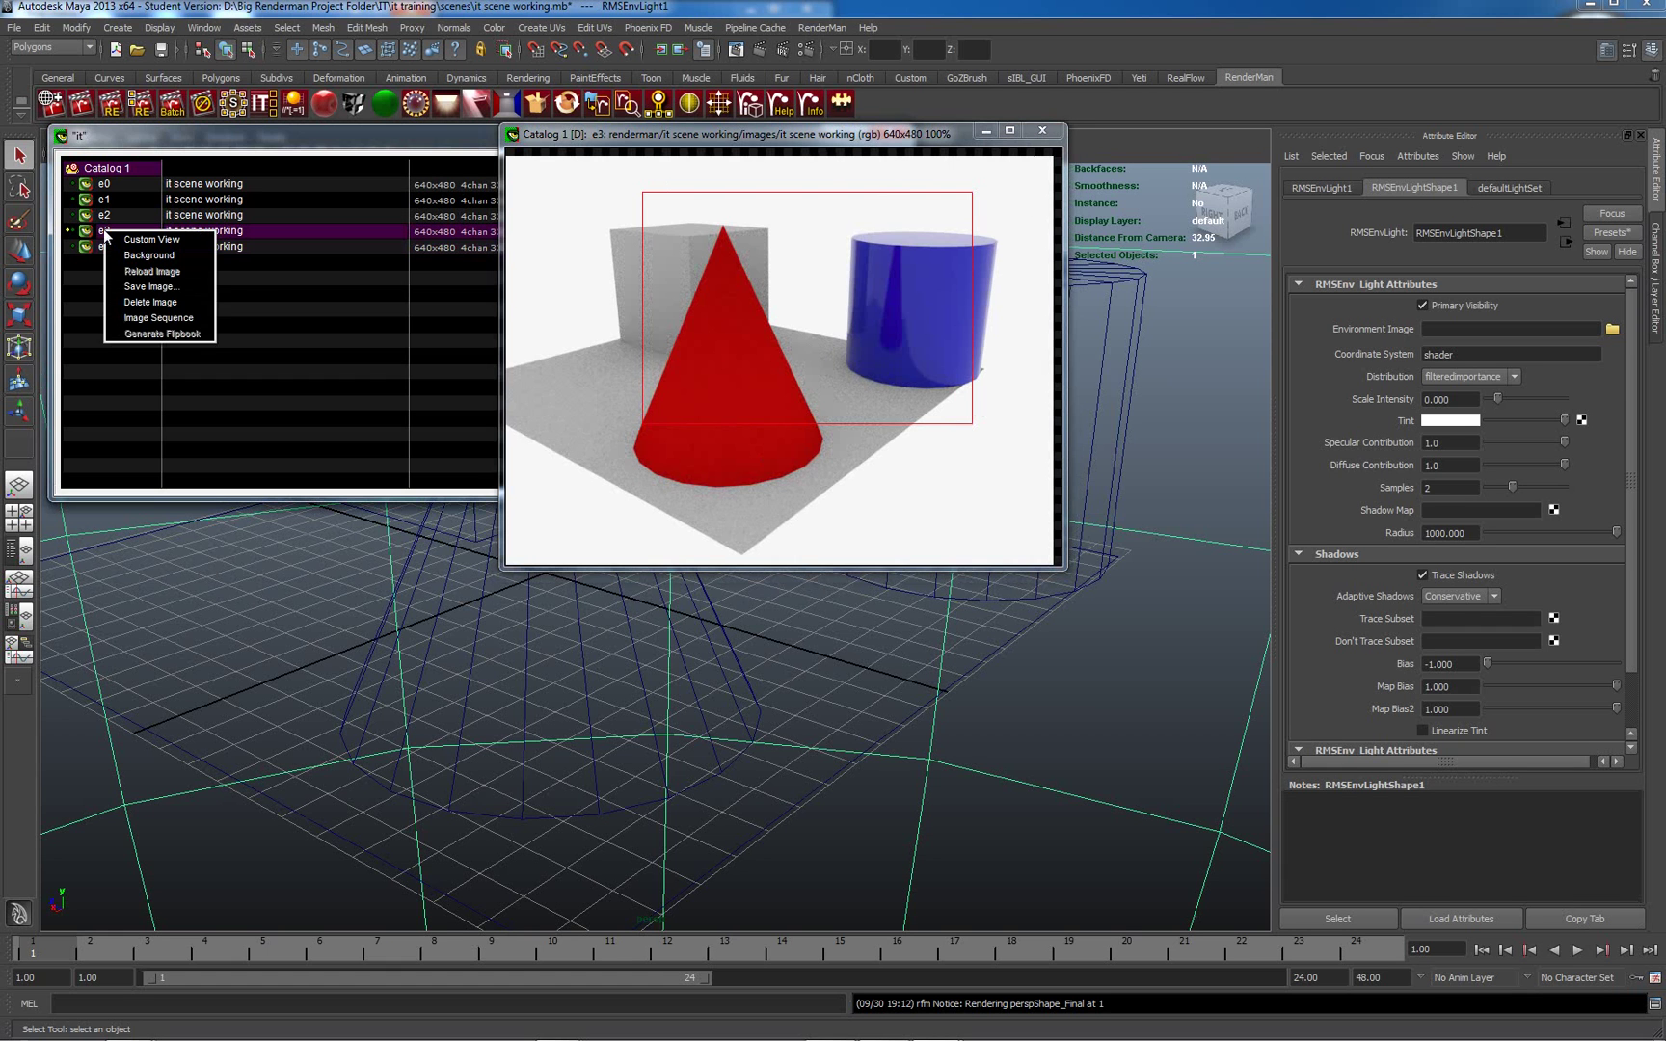
{"action": "left_click", "coordinate": [159, 257]}
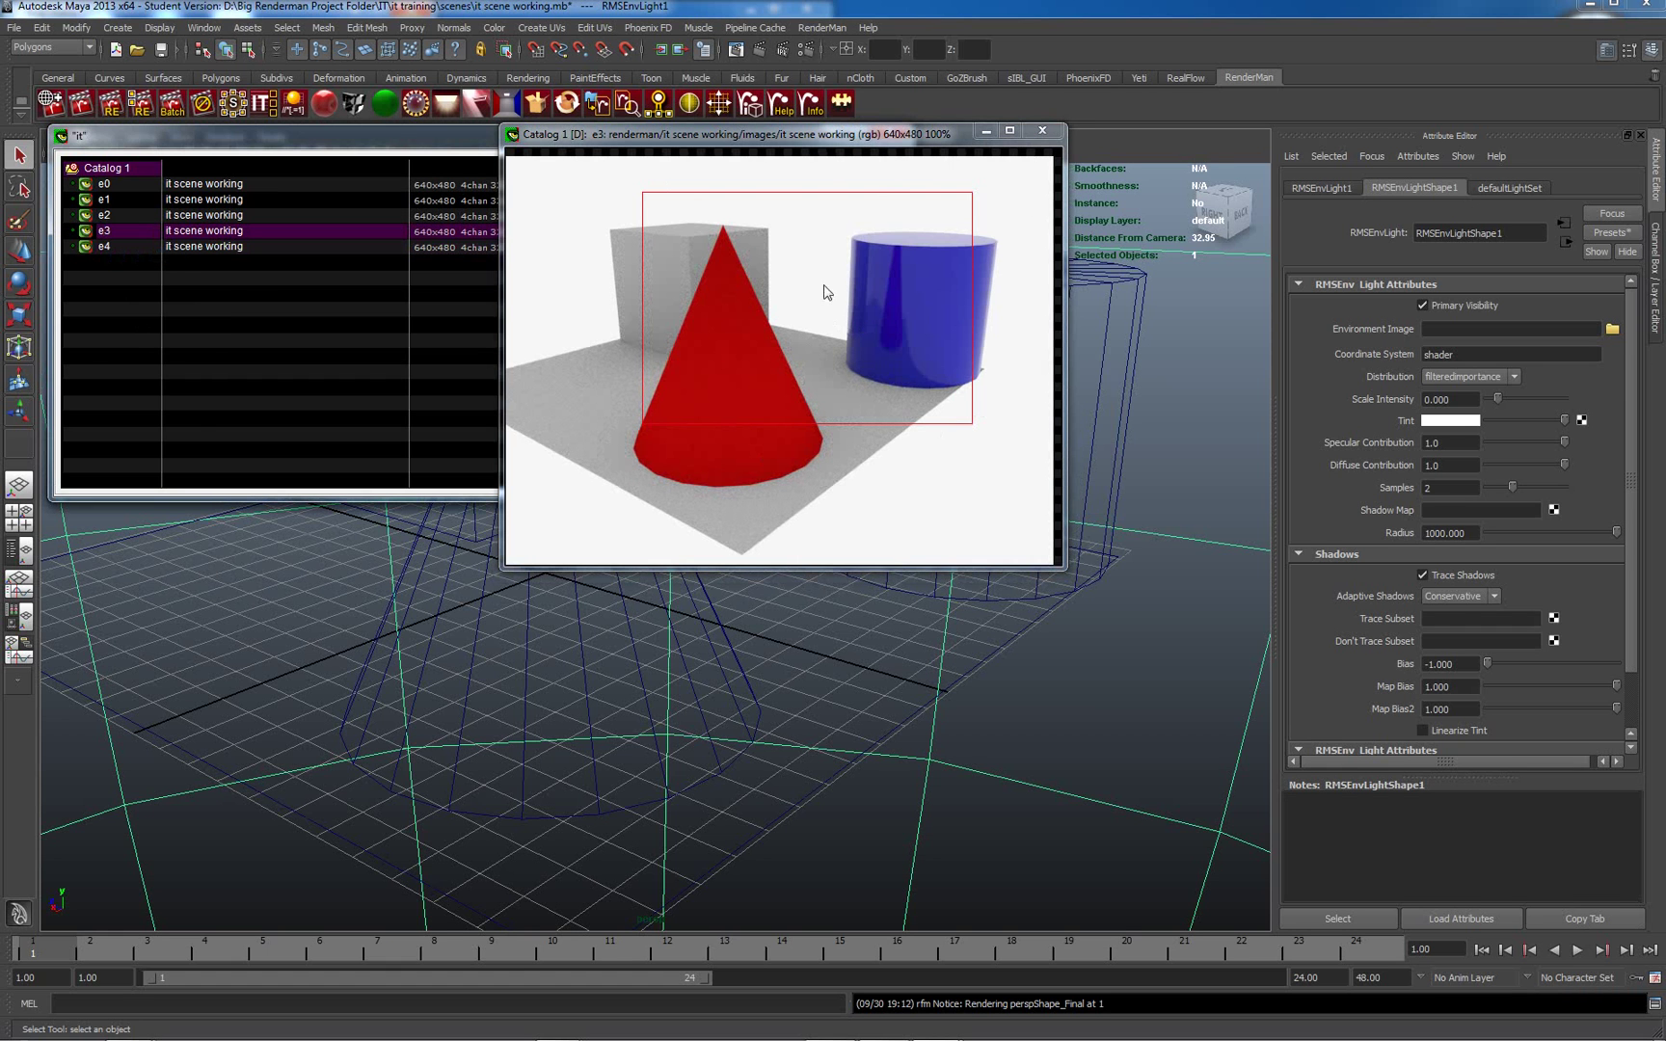
{"action": "right_click", "coordinate": [809, 266]}
{"action": "left_click", "coordinate": [848, 273]}
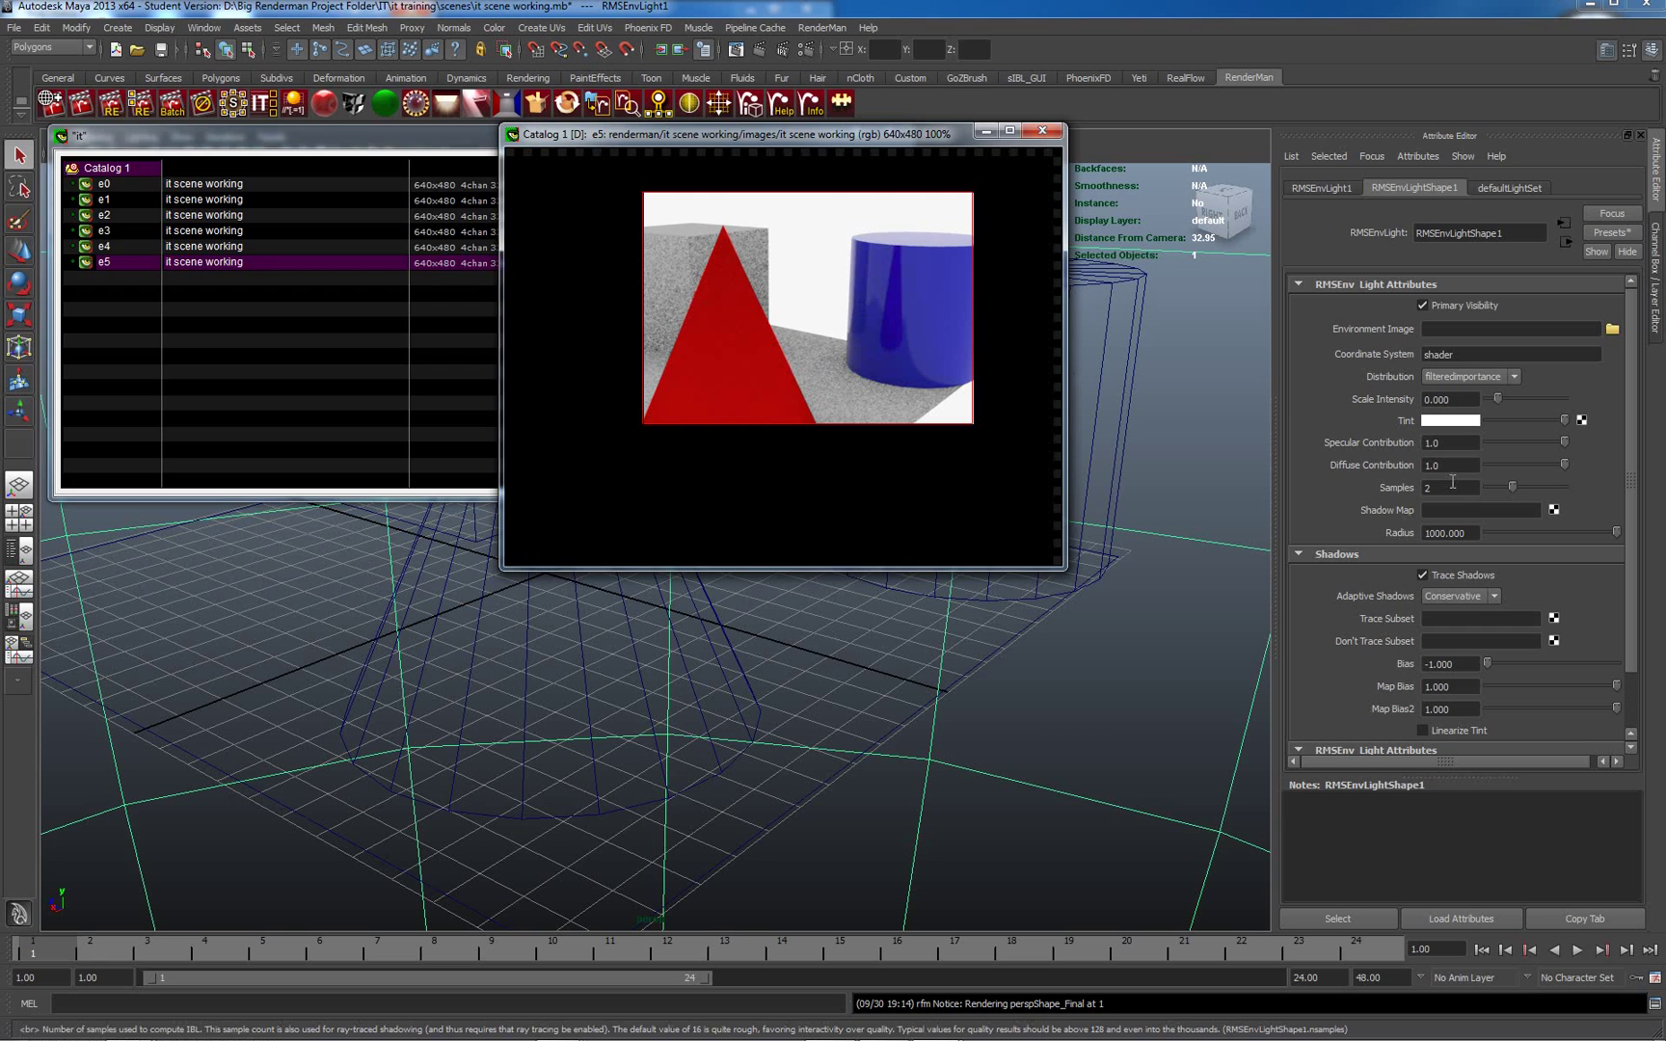
- Set the environment light's Samples to 64 and re-render the cropped region
{"action": "left_click", "coordinate": [1448, 487]}
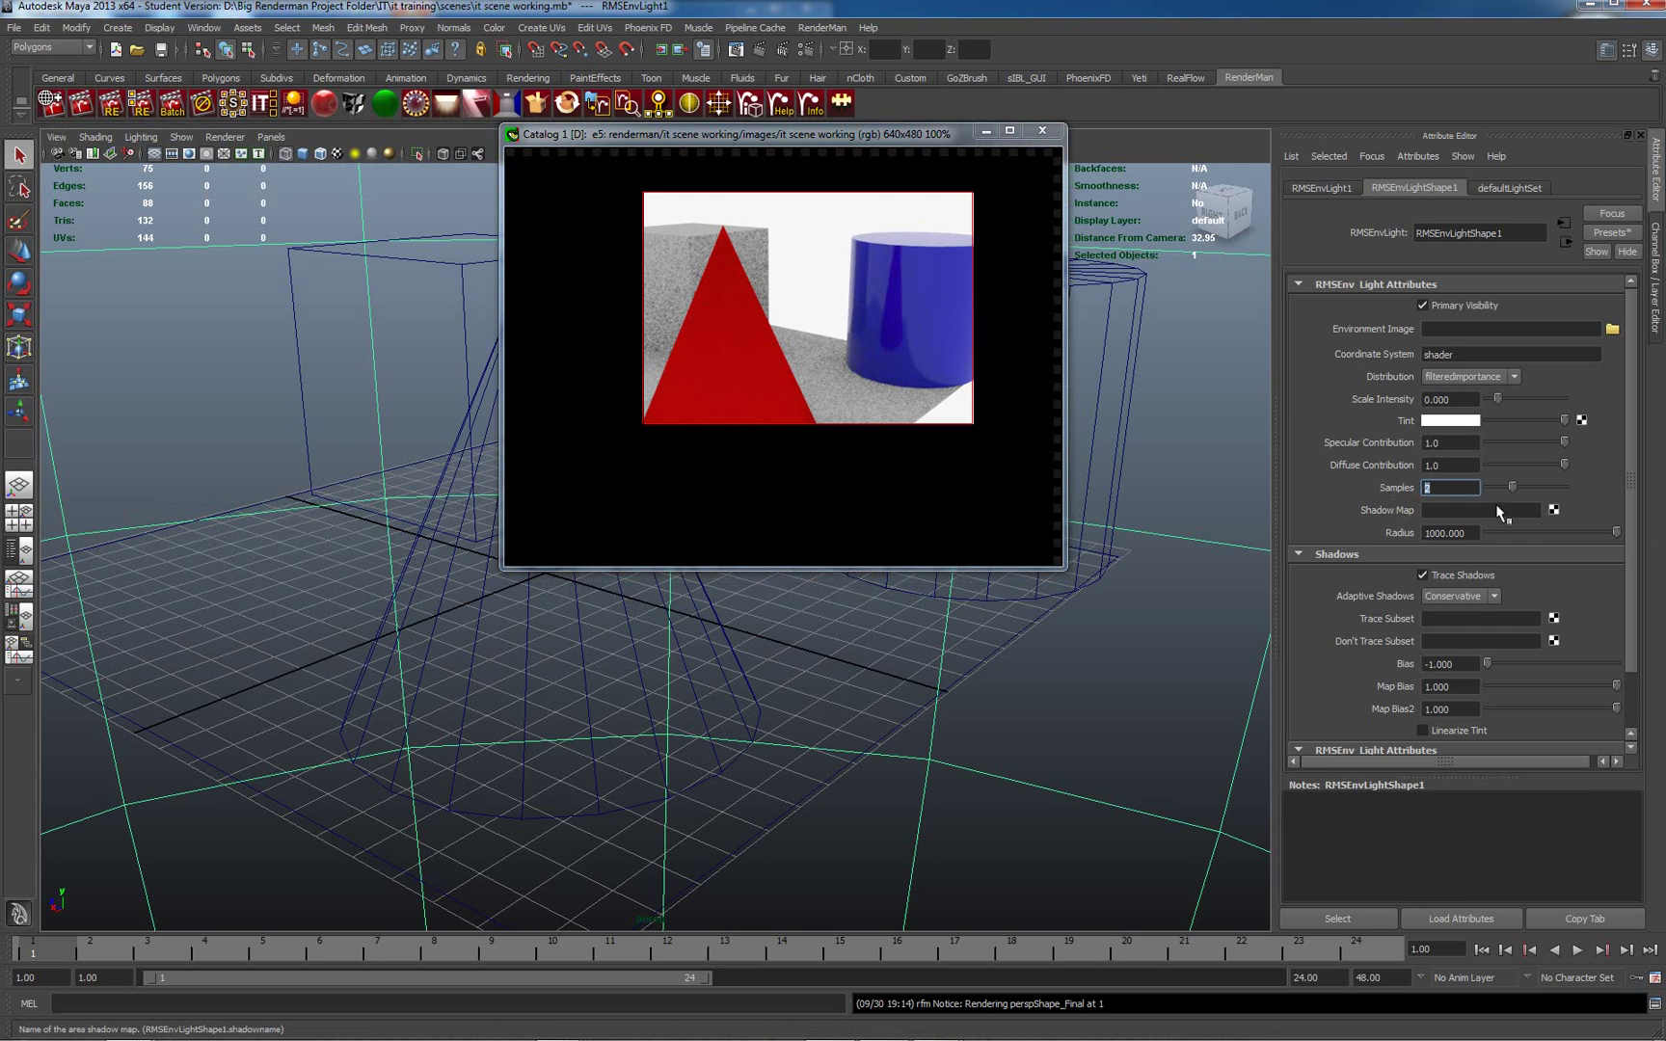
{"action": "type", "text": "6"}
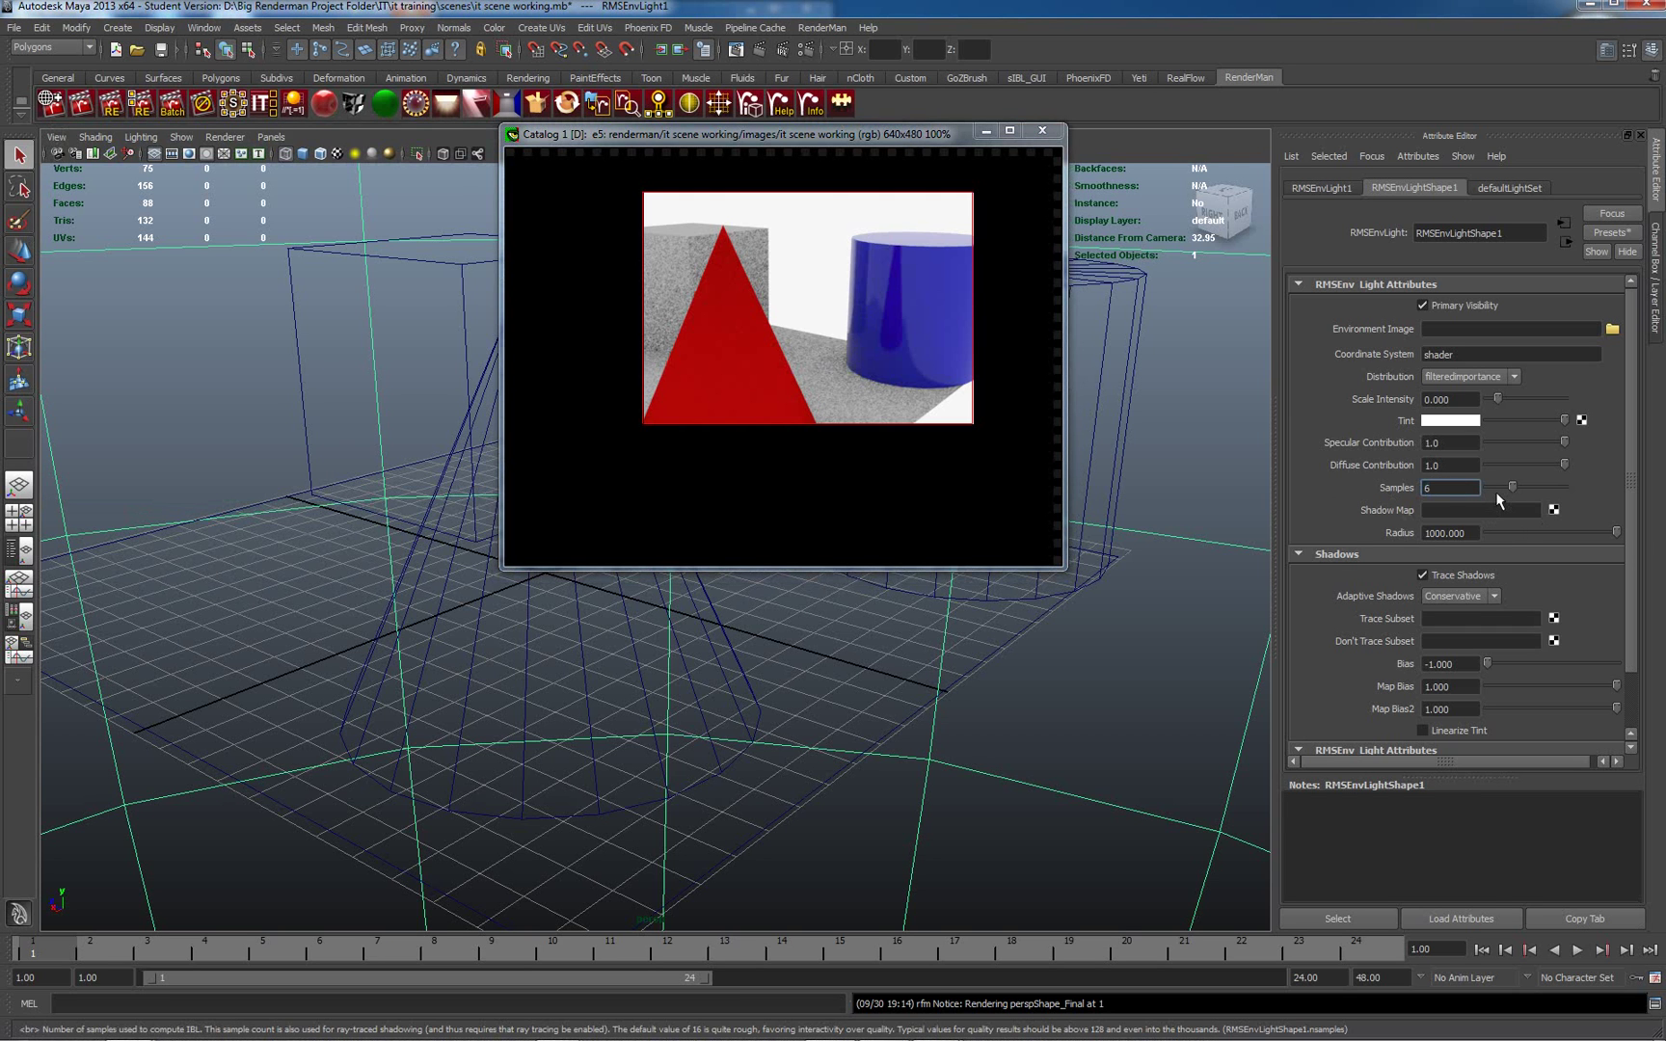
{"action": "type", "text": "4"}
{"action": "right_click", "coordinate": [837, 316]}
{"action": "left_click", "coordinate": [878, 328]}
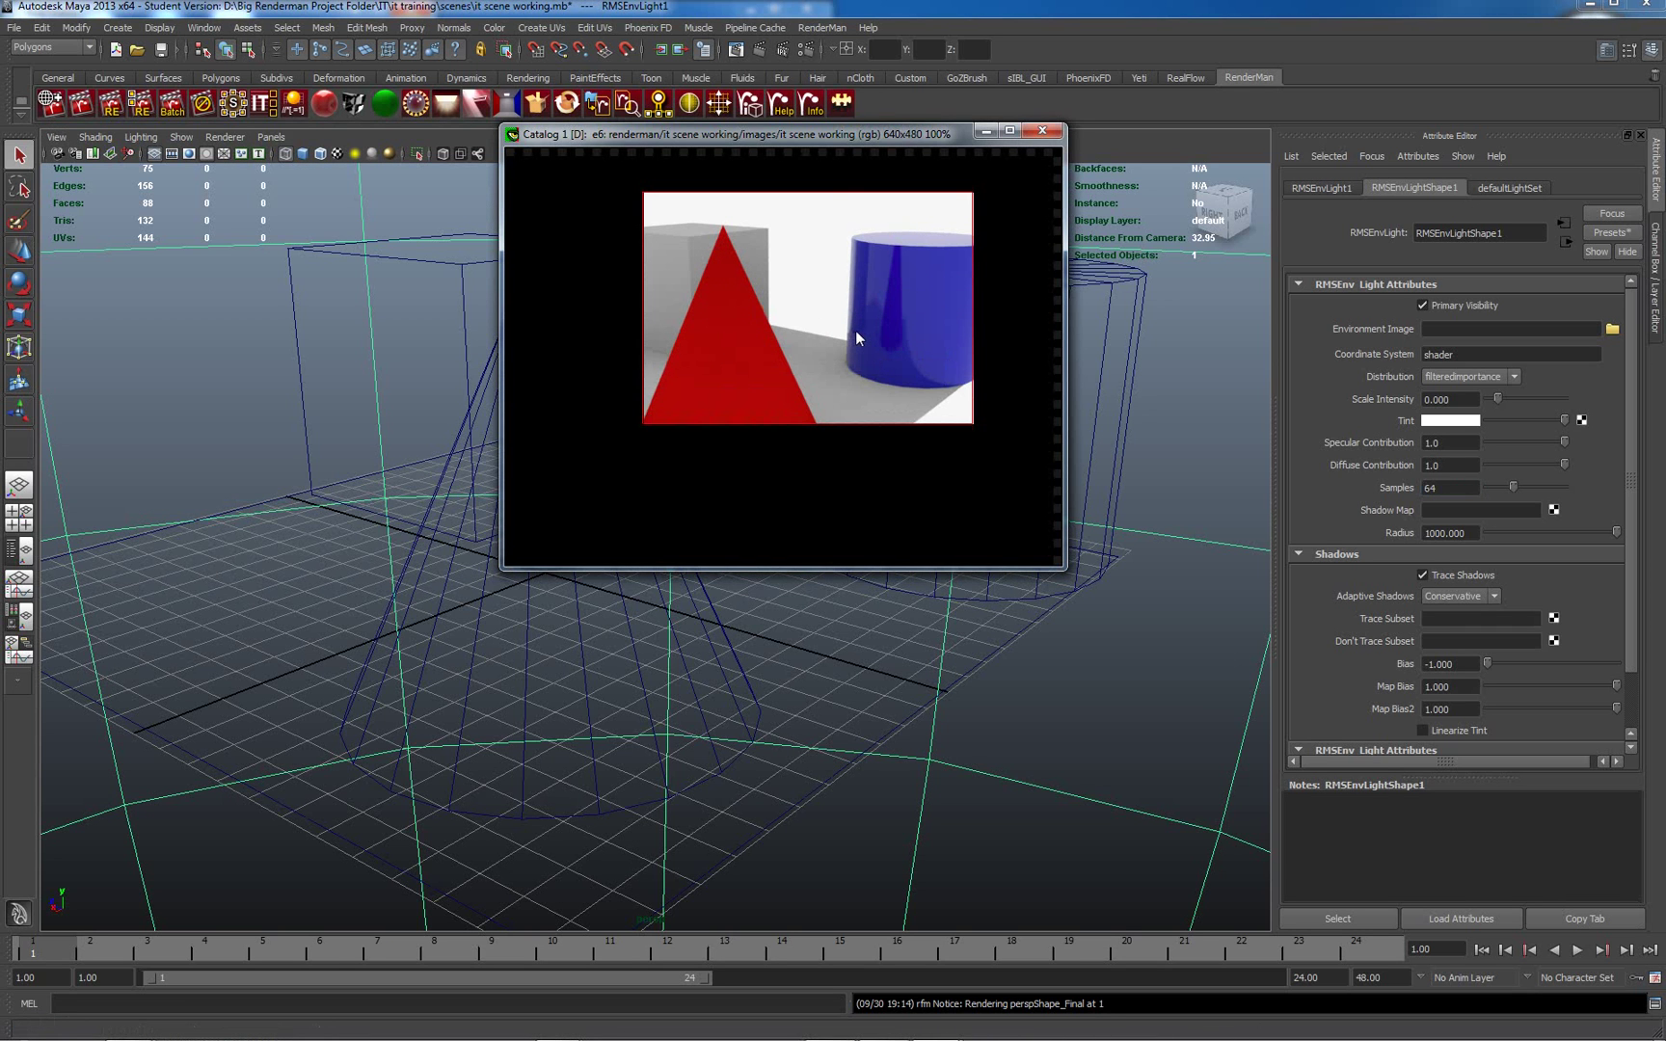
- Turn off the Crop drag mode and re-render the full image
{"action": "right_click", "coordinate": [840, 312]}
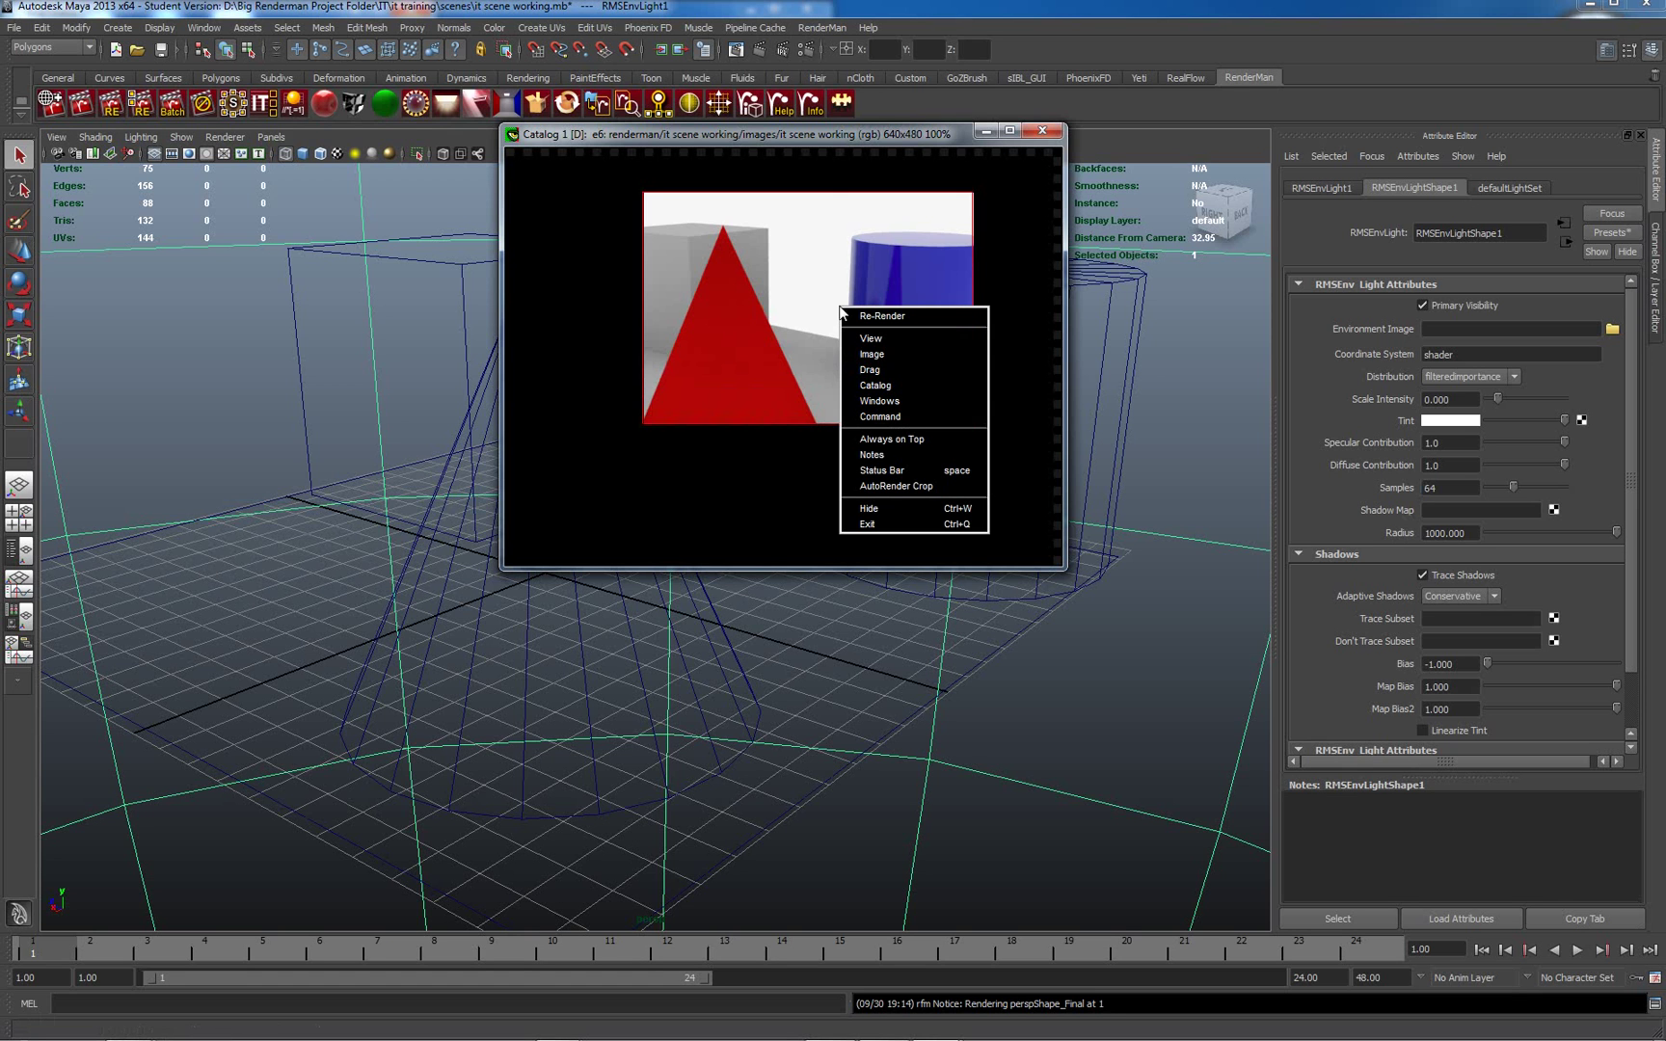
{"action": "mouse_move", "coordinate": [899, 374]}
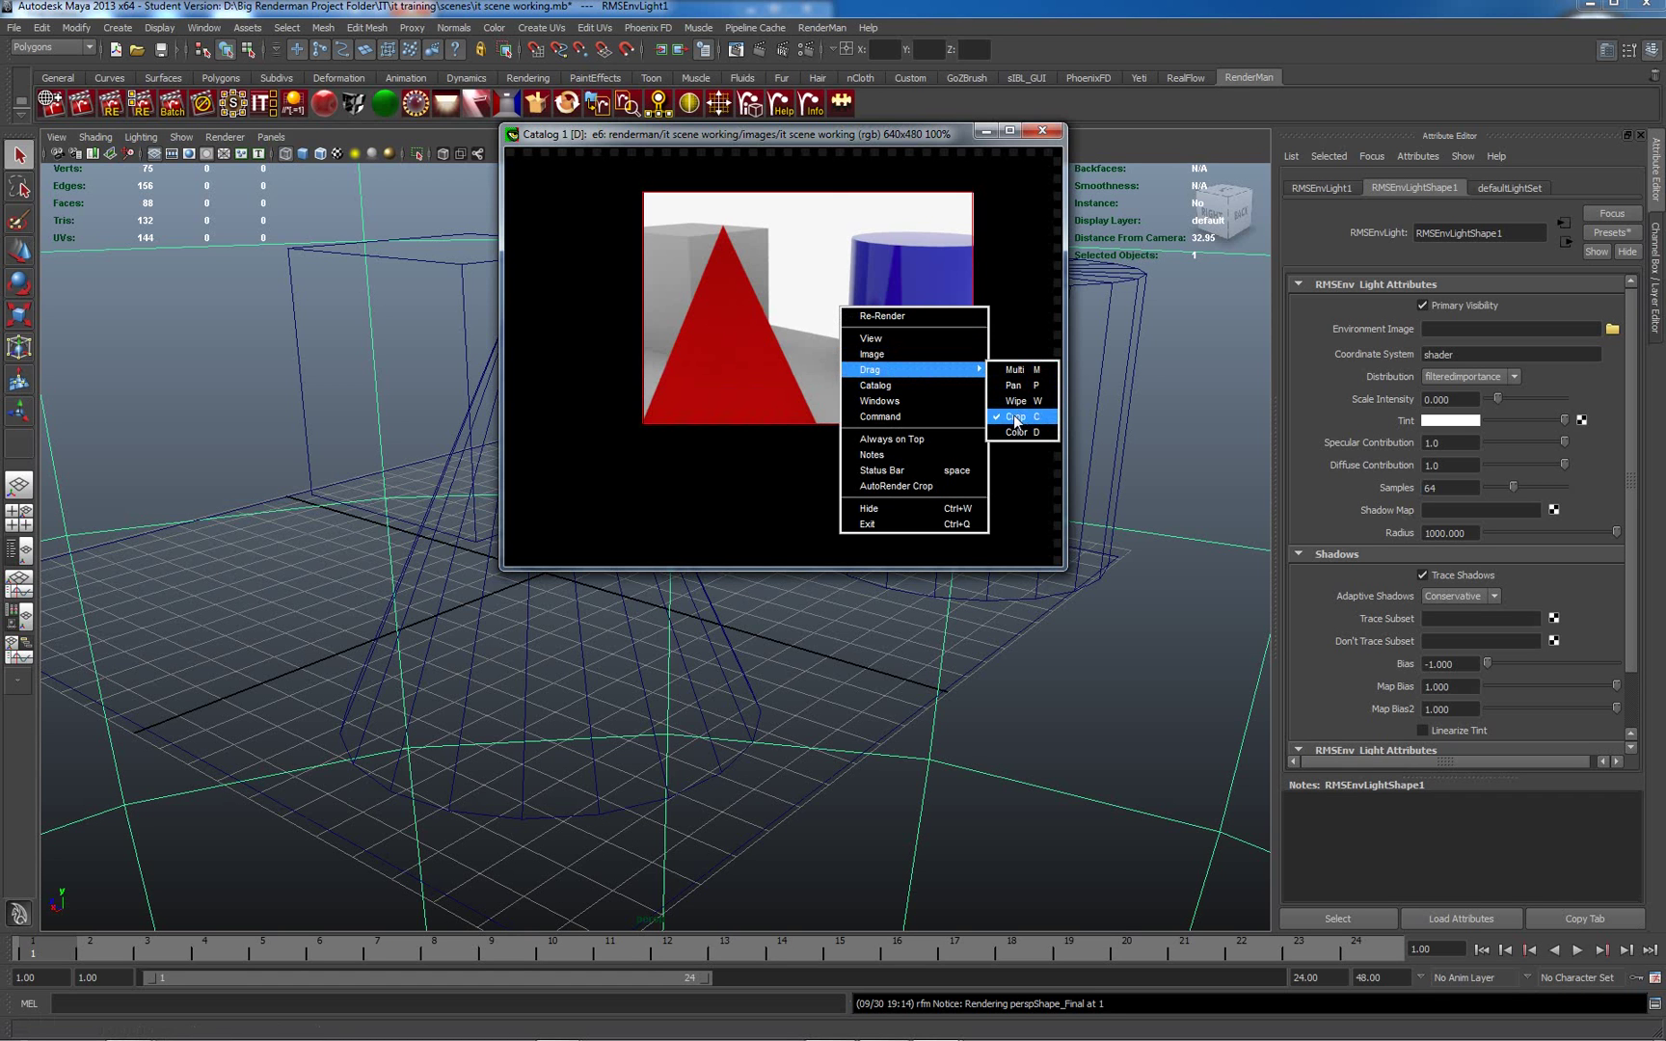
{"action": "left_click", "coordinate": [1015, 417]}
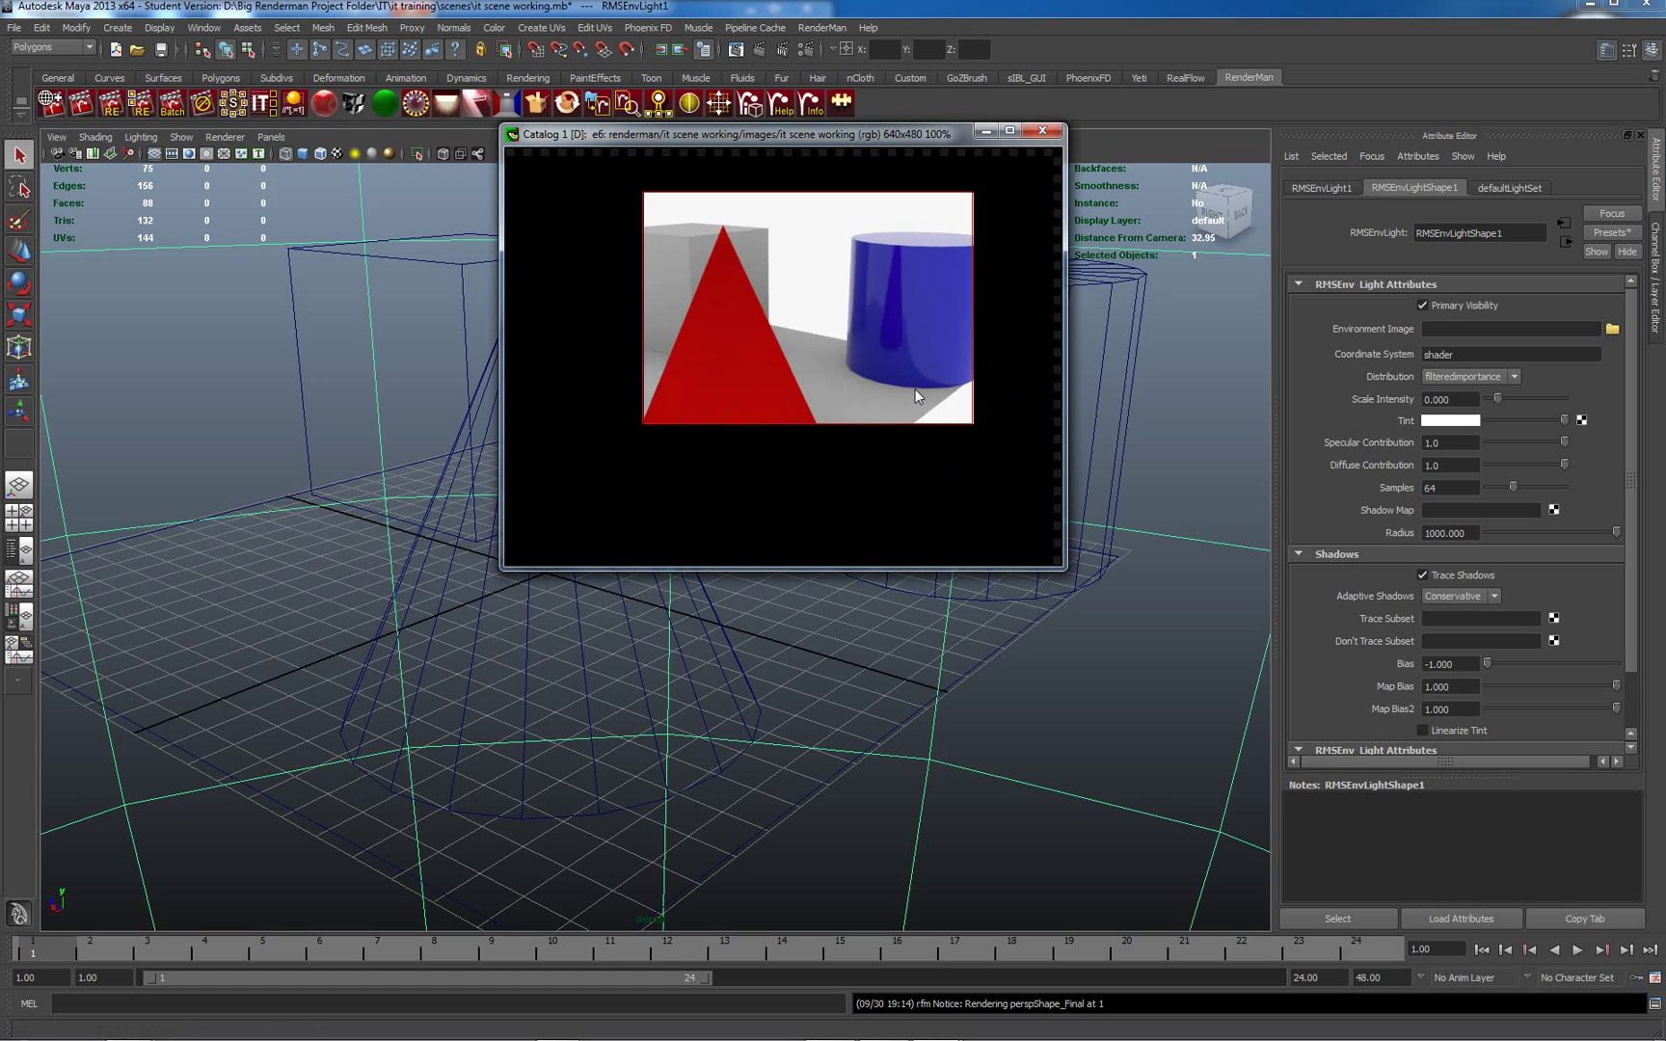
{"action": "right_click", "coordinate": [855, 326]}
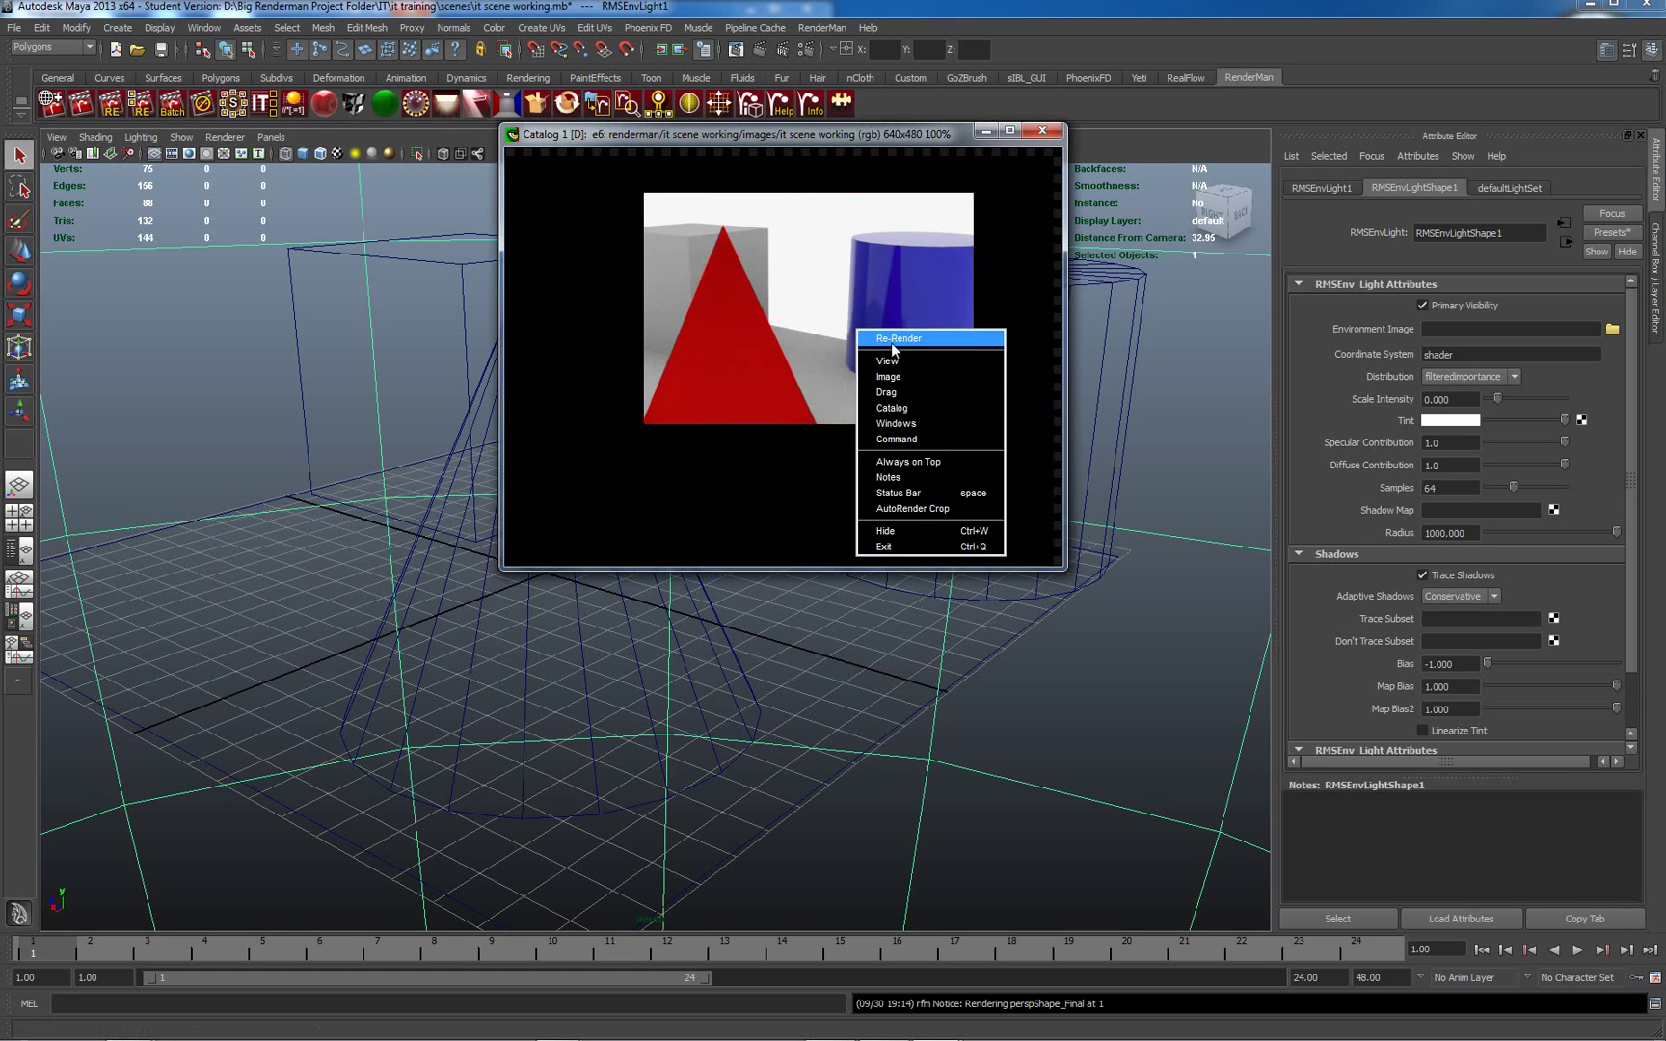
{"action": "left_click", "coordinate": [886, 339]}
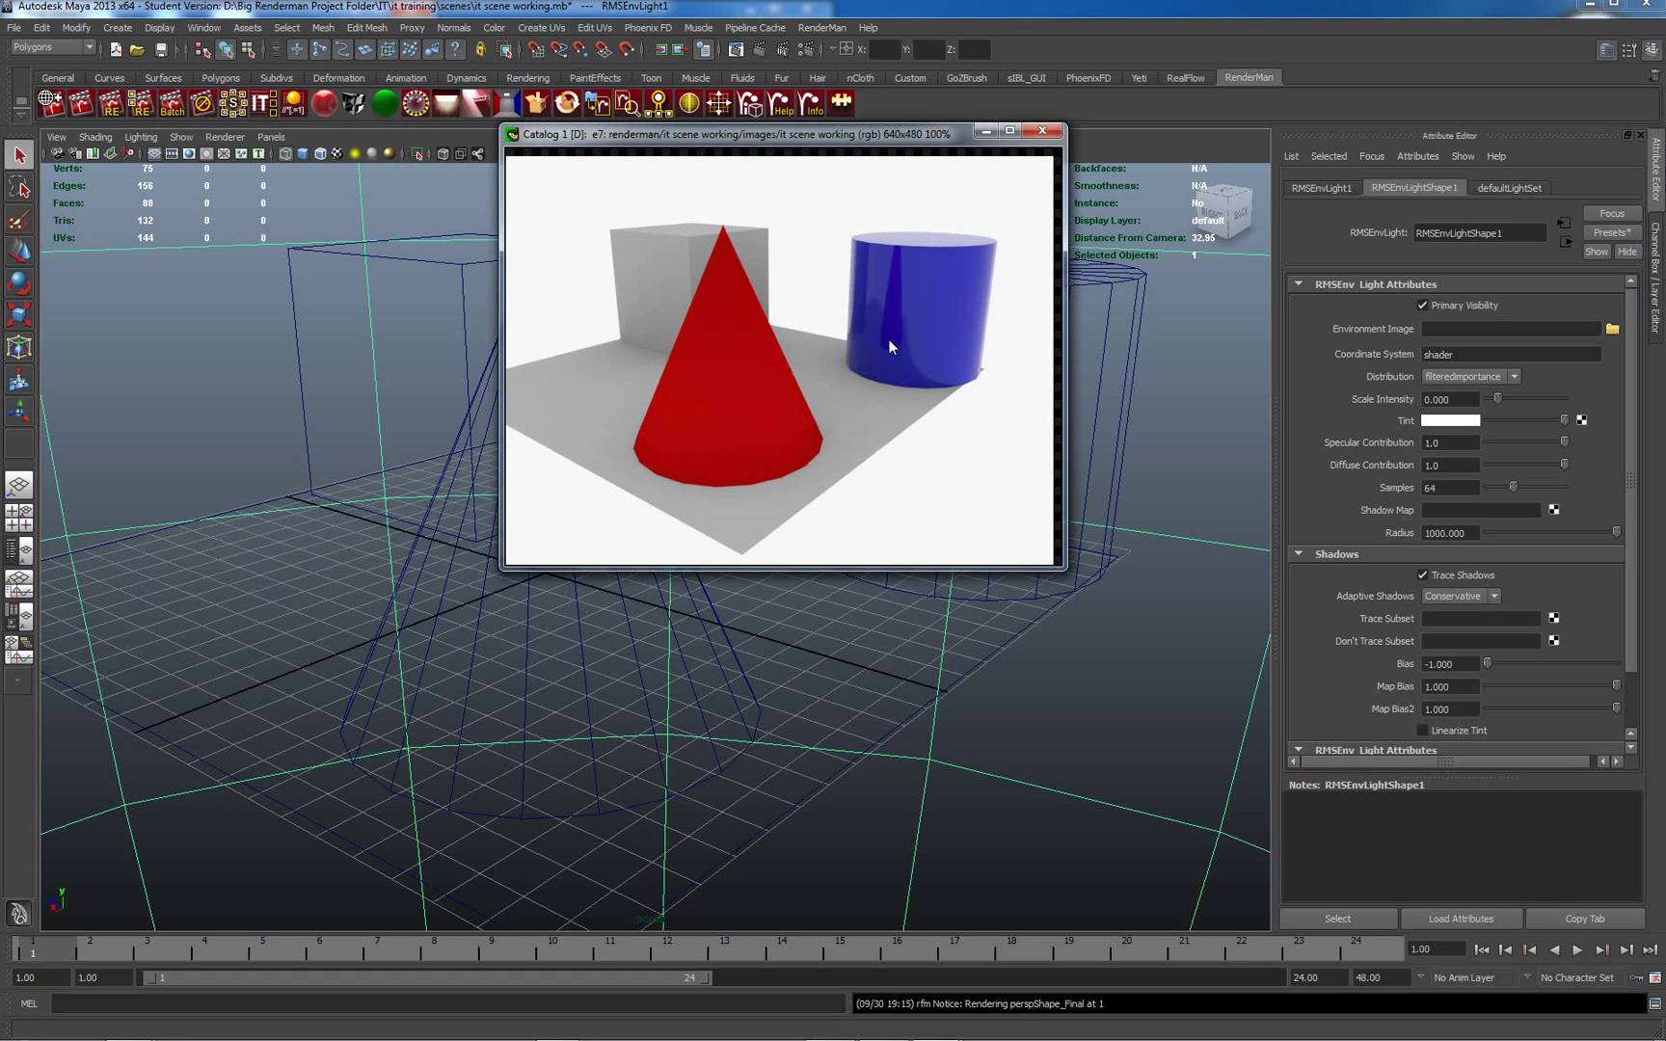
- Set the render window's drag mode to Color
{"action": "right_click", "coordinate": [912, 290]}
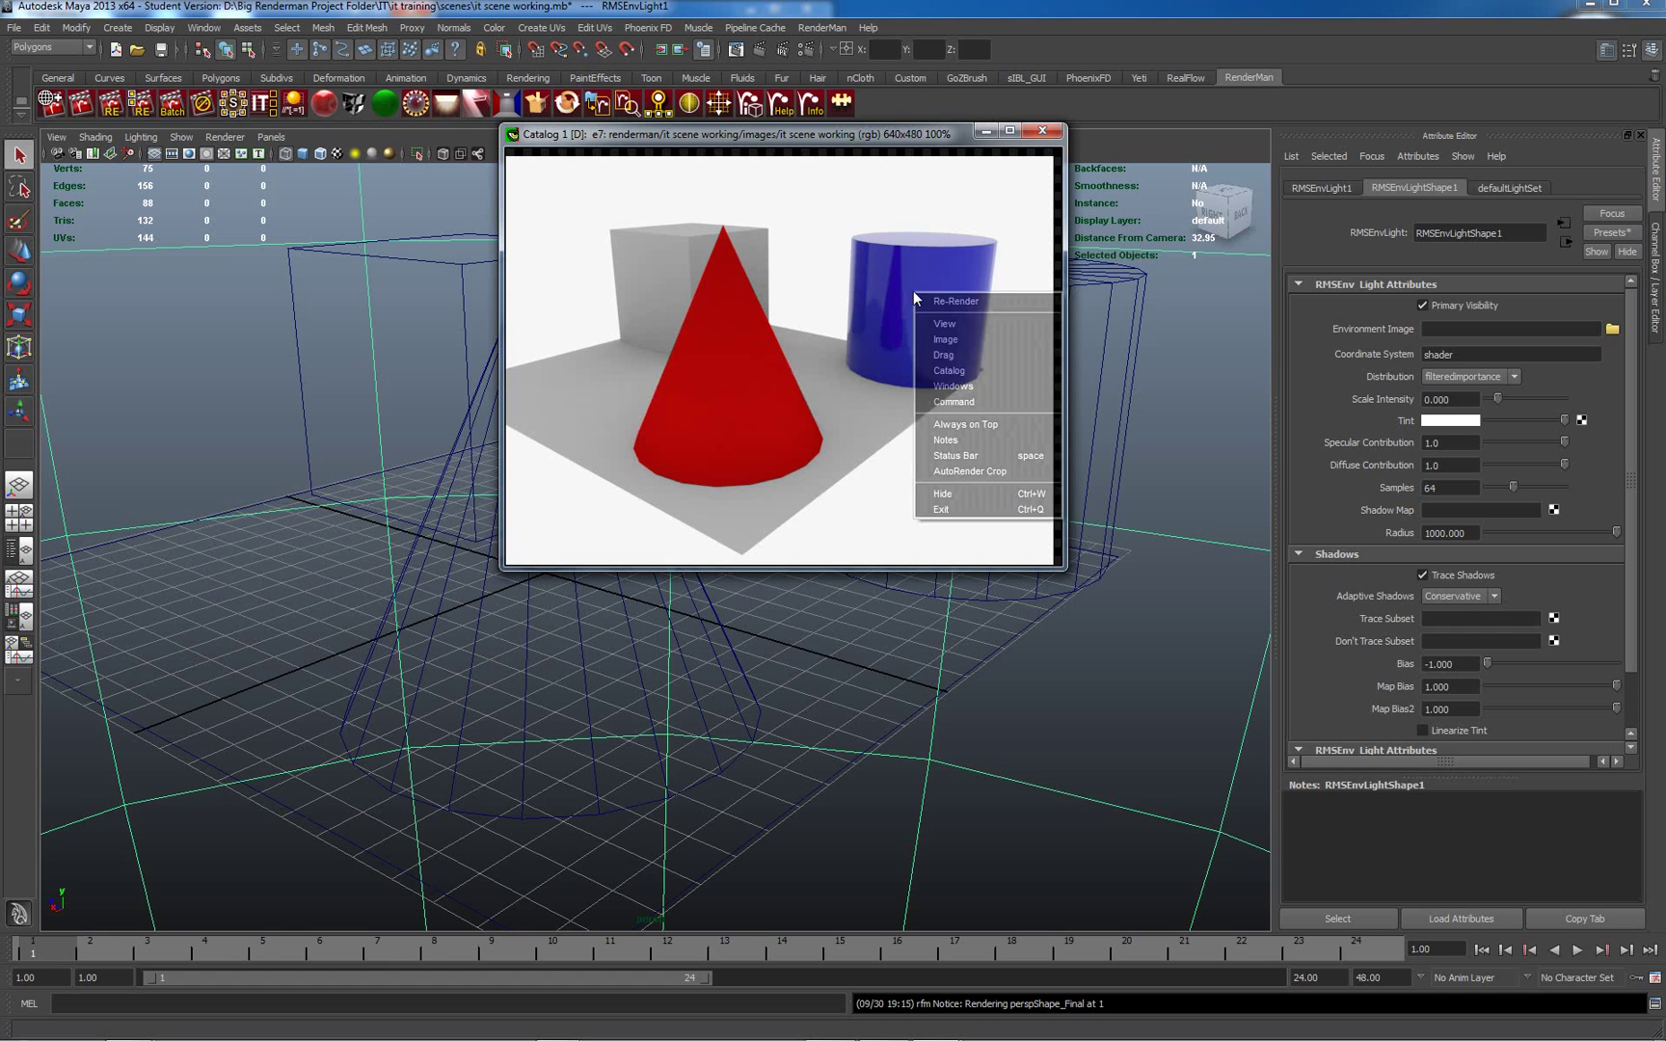
{"action": "mouse_move", "coordinate": [967, 356]}
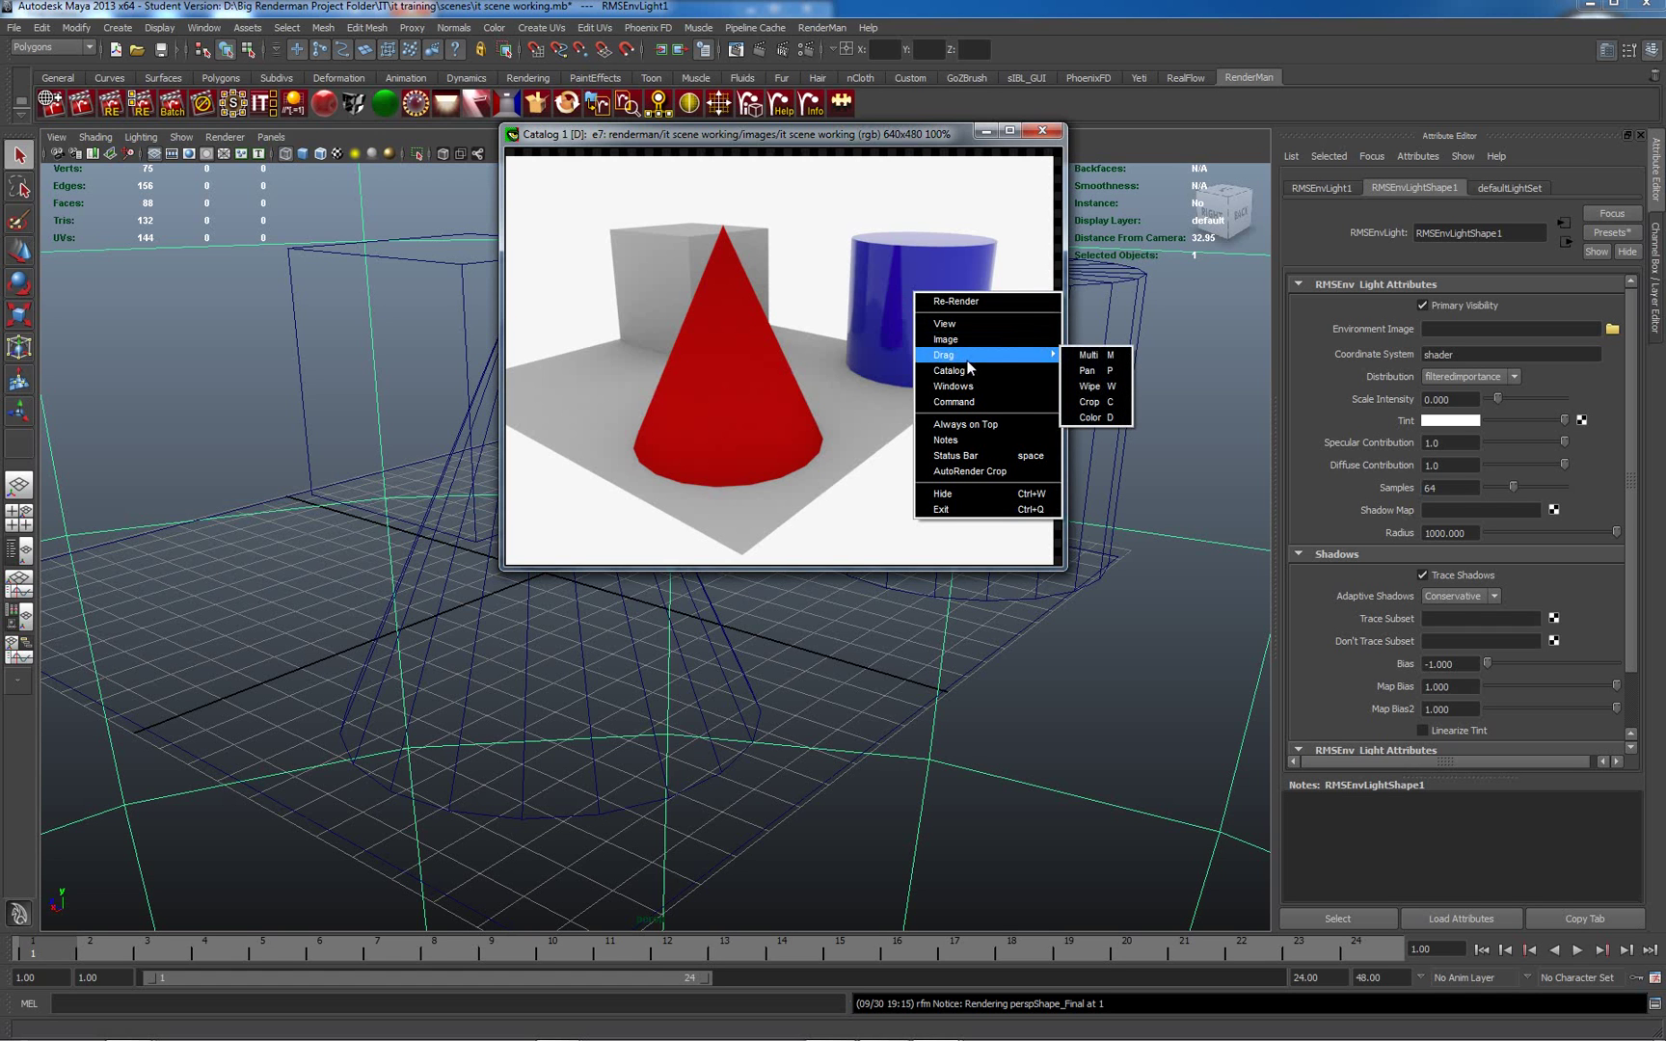
{"action": "left_click", "coordinate": [1092, 417]}
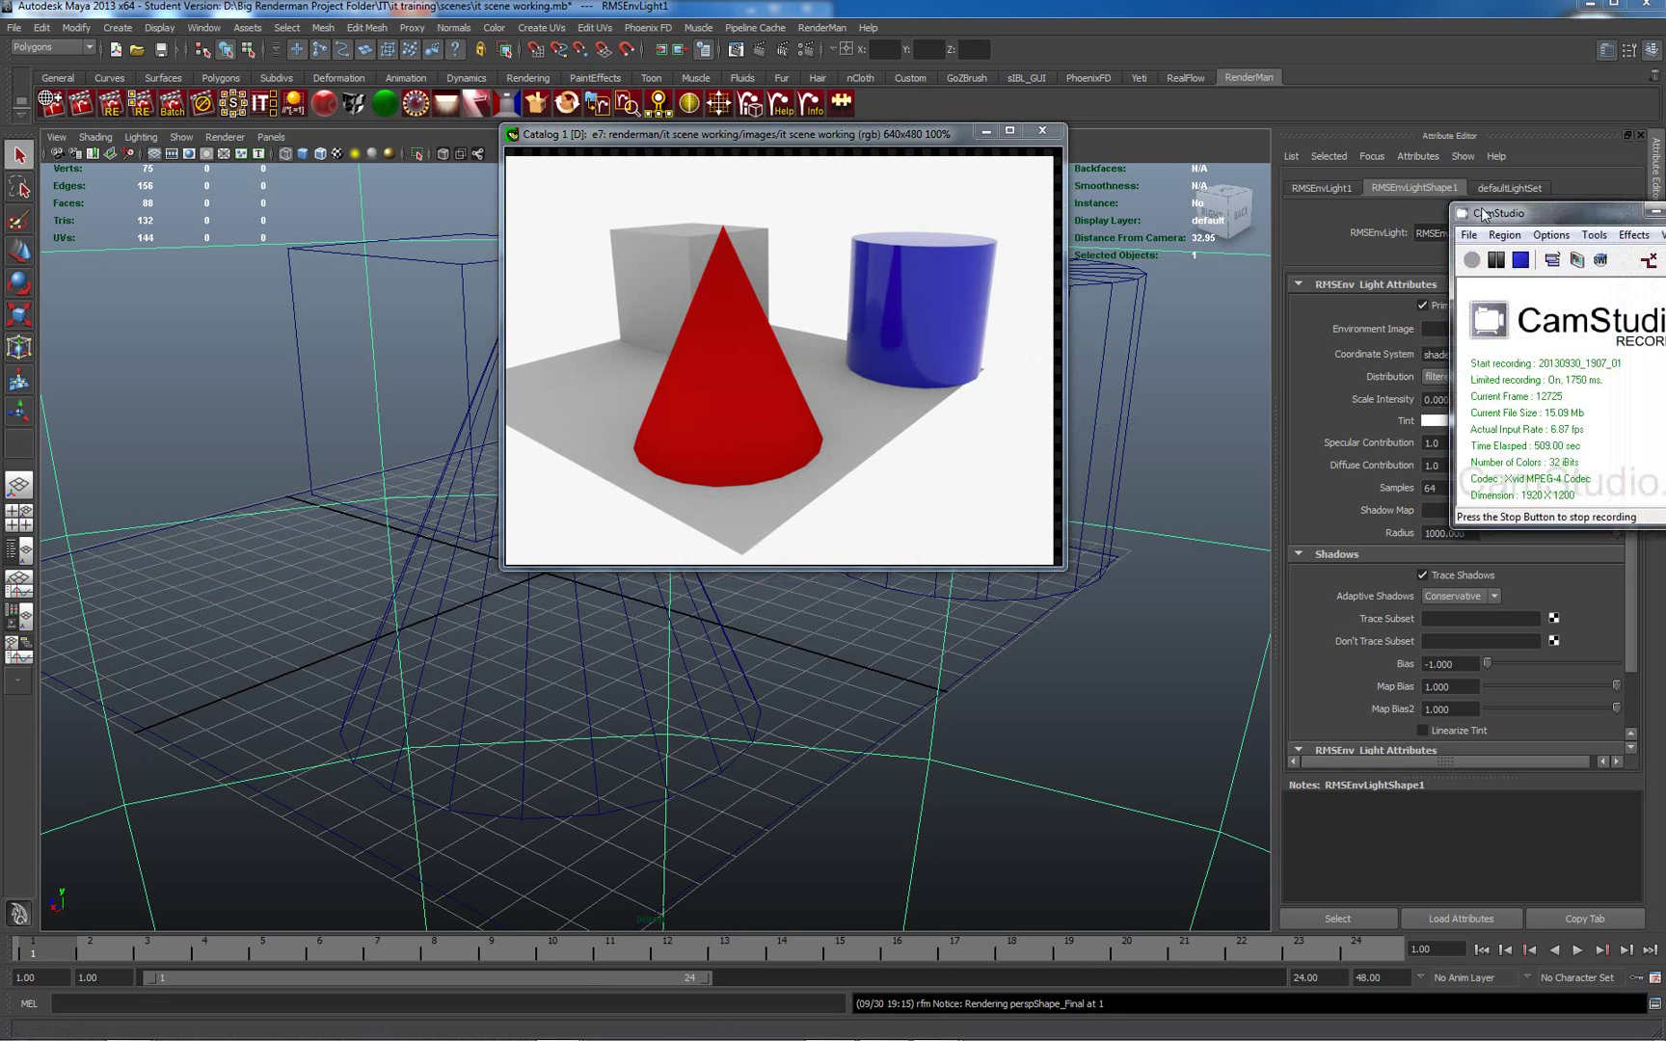
{"action": "mouse_move", "coordinate": [1469, 201]}
{"action": "left_mouse_down"}
{"action": "mouse_move", "coordinate": [1172, 200]}
{"action": "mouse_move", "coordinate": [1470, 222]}
{"action": "left_mouse_up"}
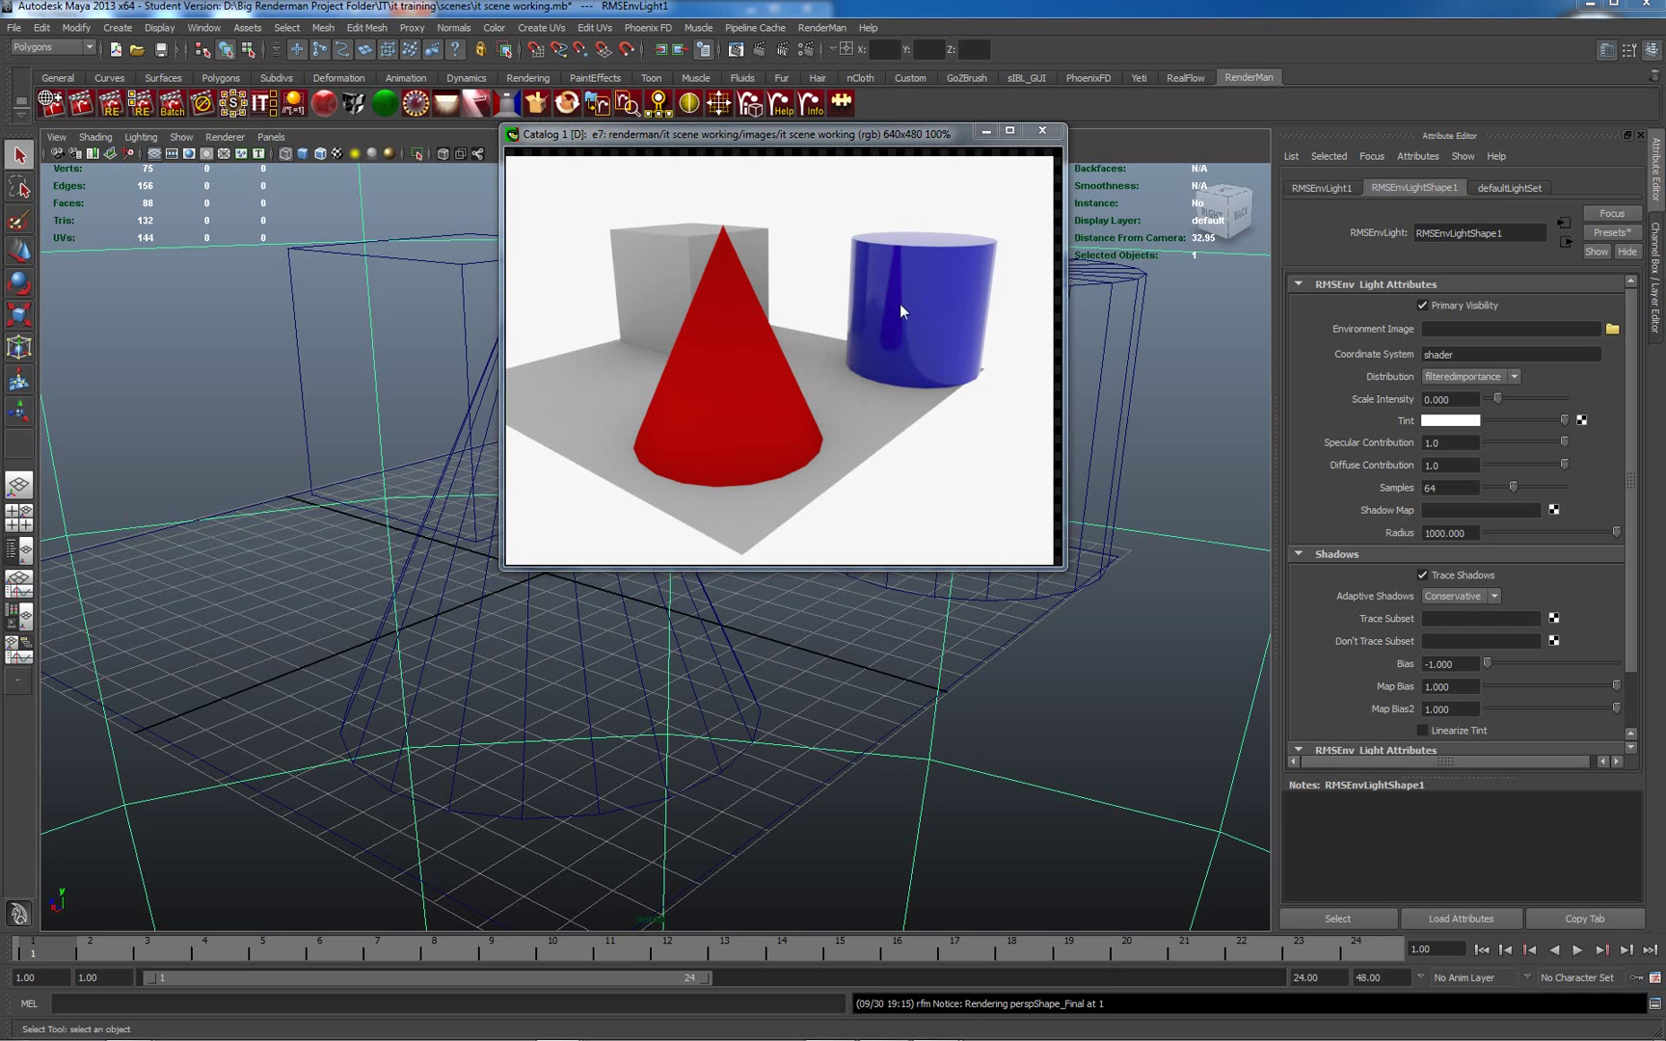
{"action": "middle_click_drag", "start_coordinate": [932, 296], "coordinate": [971, 482]}
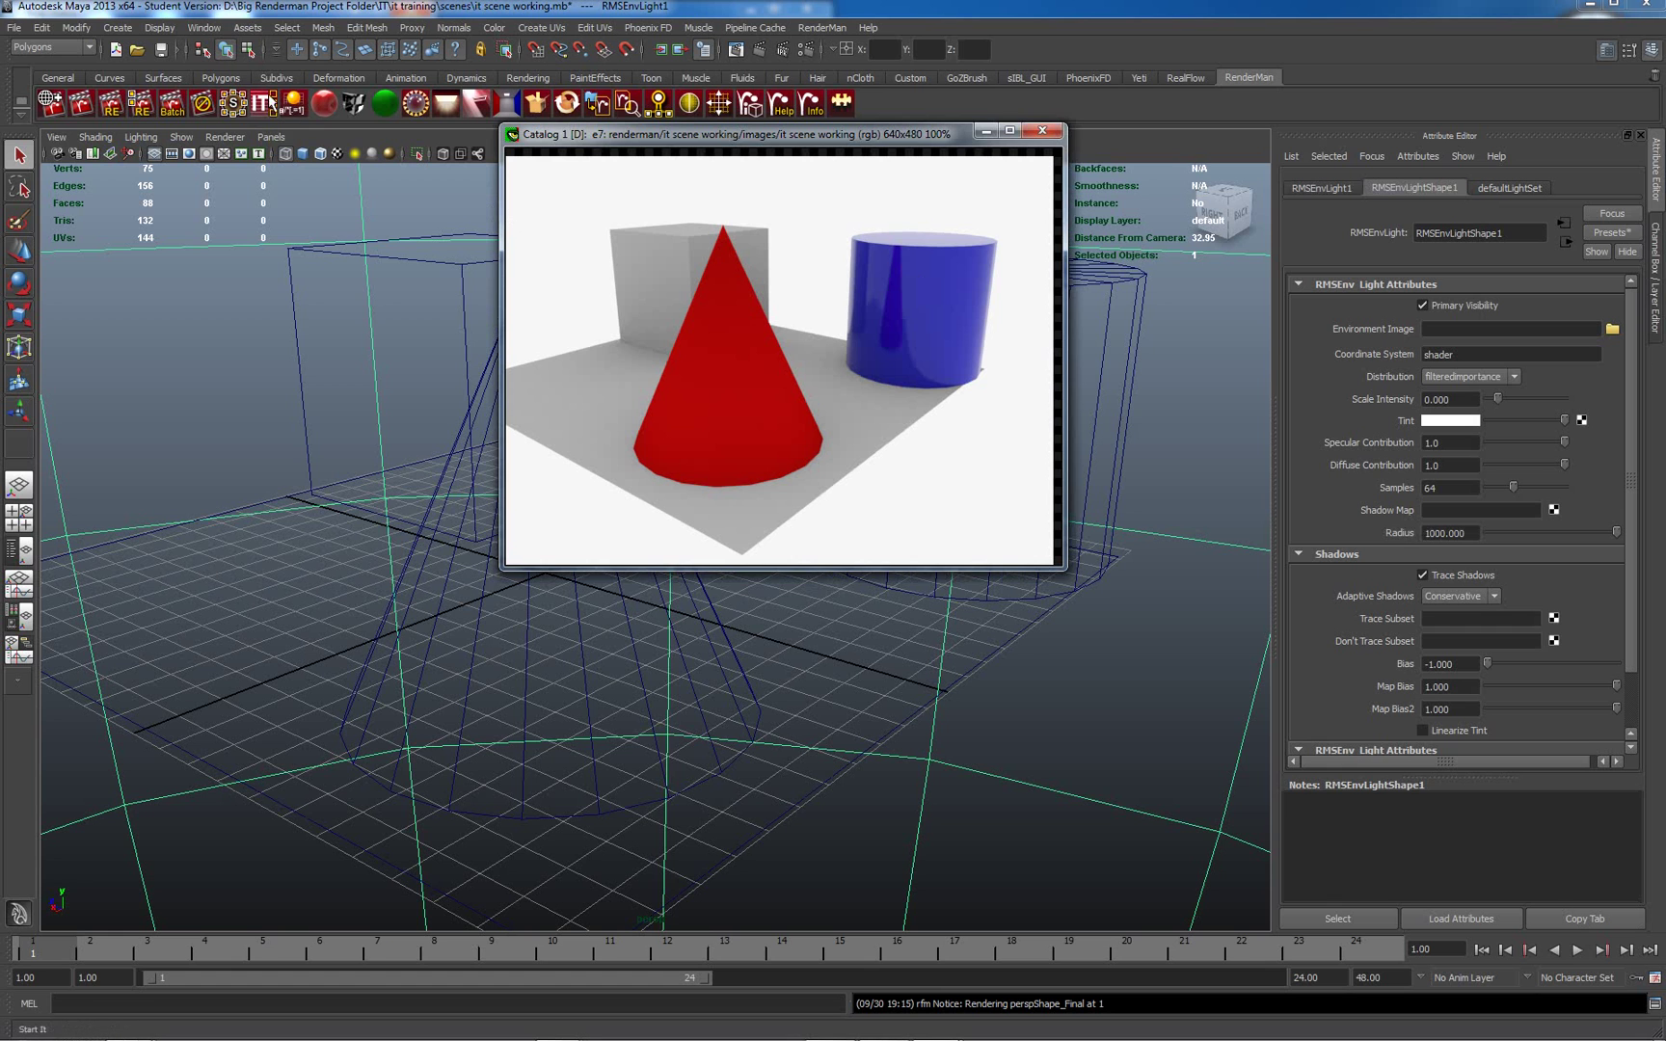
- Open the Slim palette window, bring it fully into view, and place the render window over its right part
{"action": "left_click", "coordinate": [236, 104]}
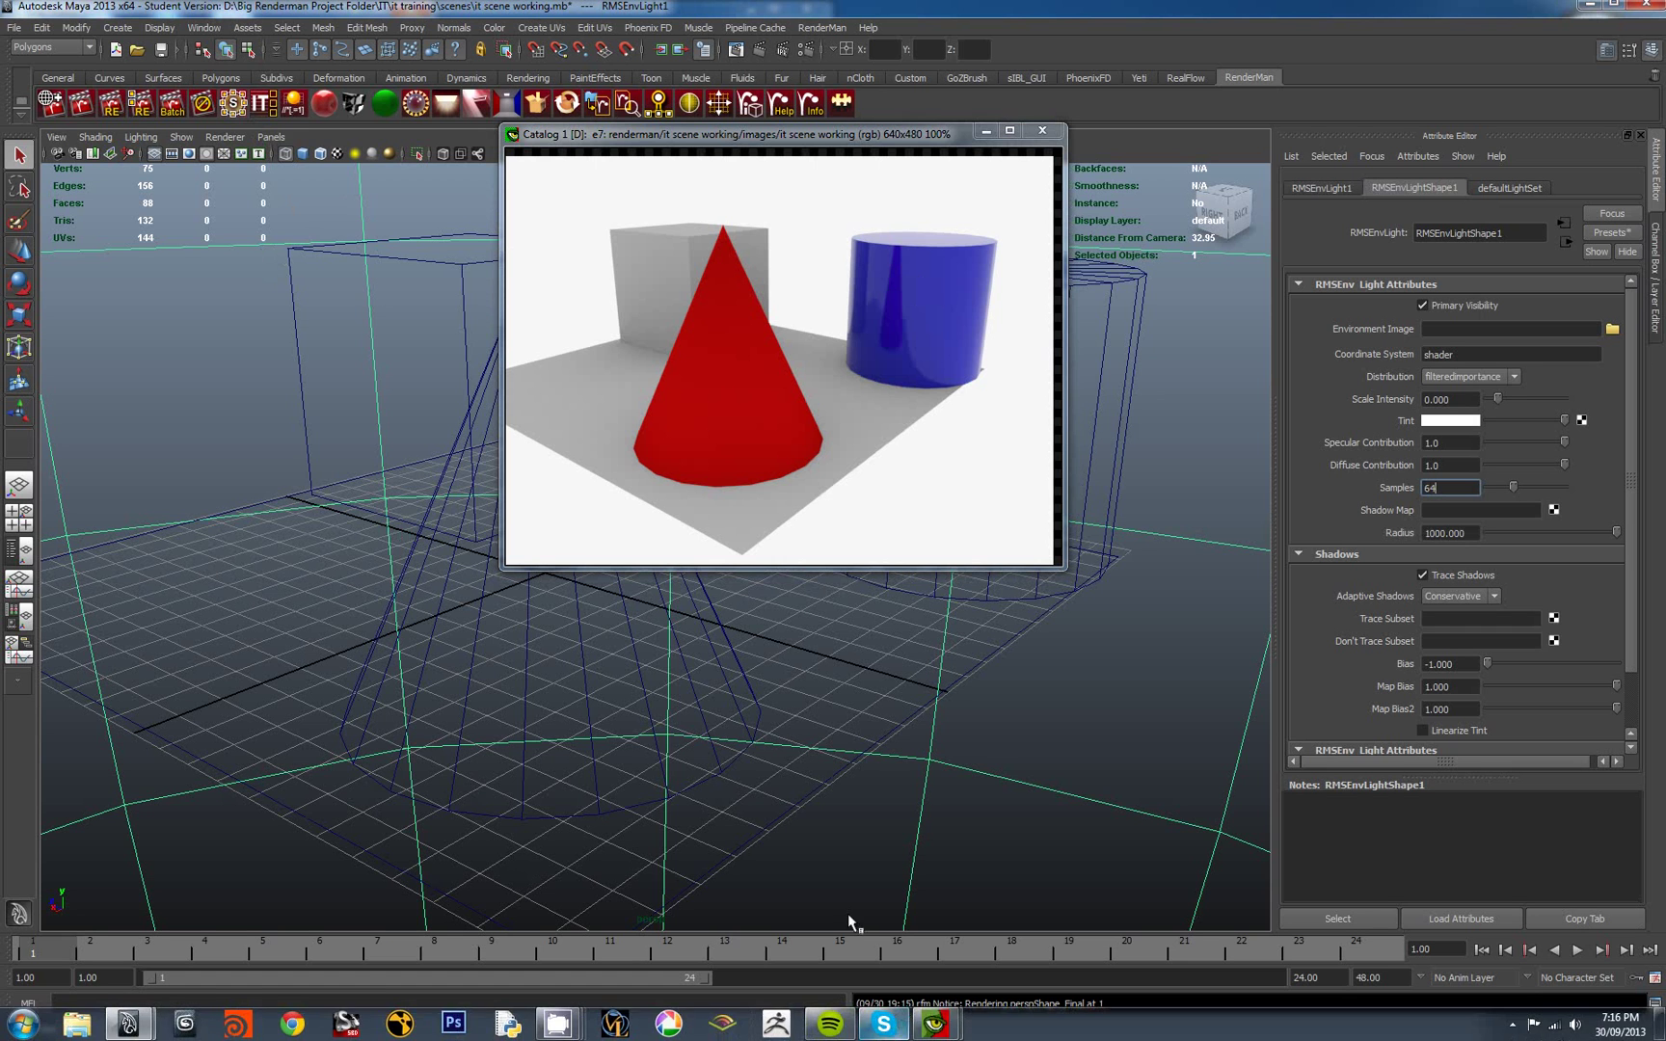
{"action": "left_click", "coordinate": [233, 108]}
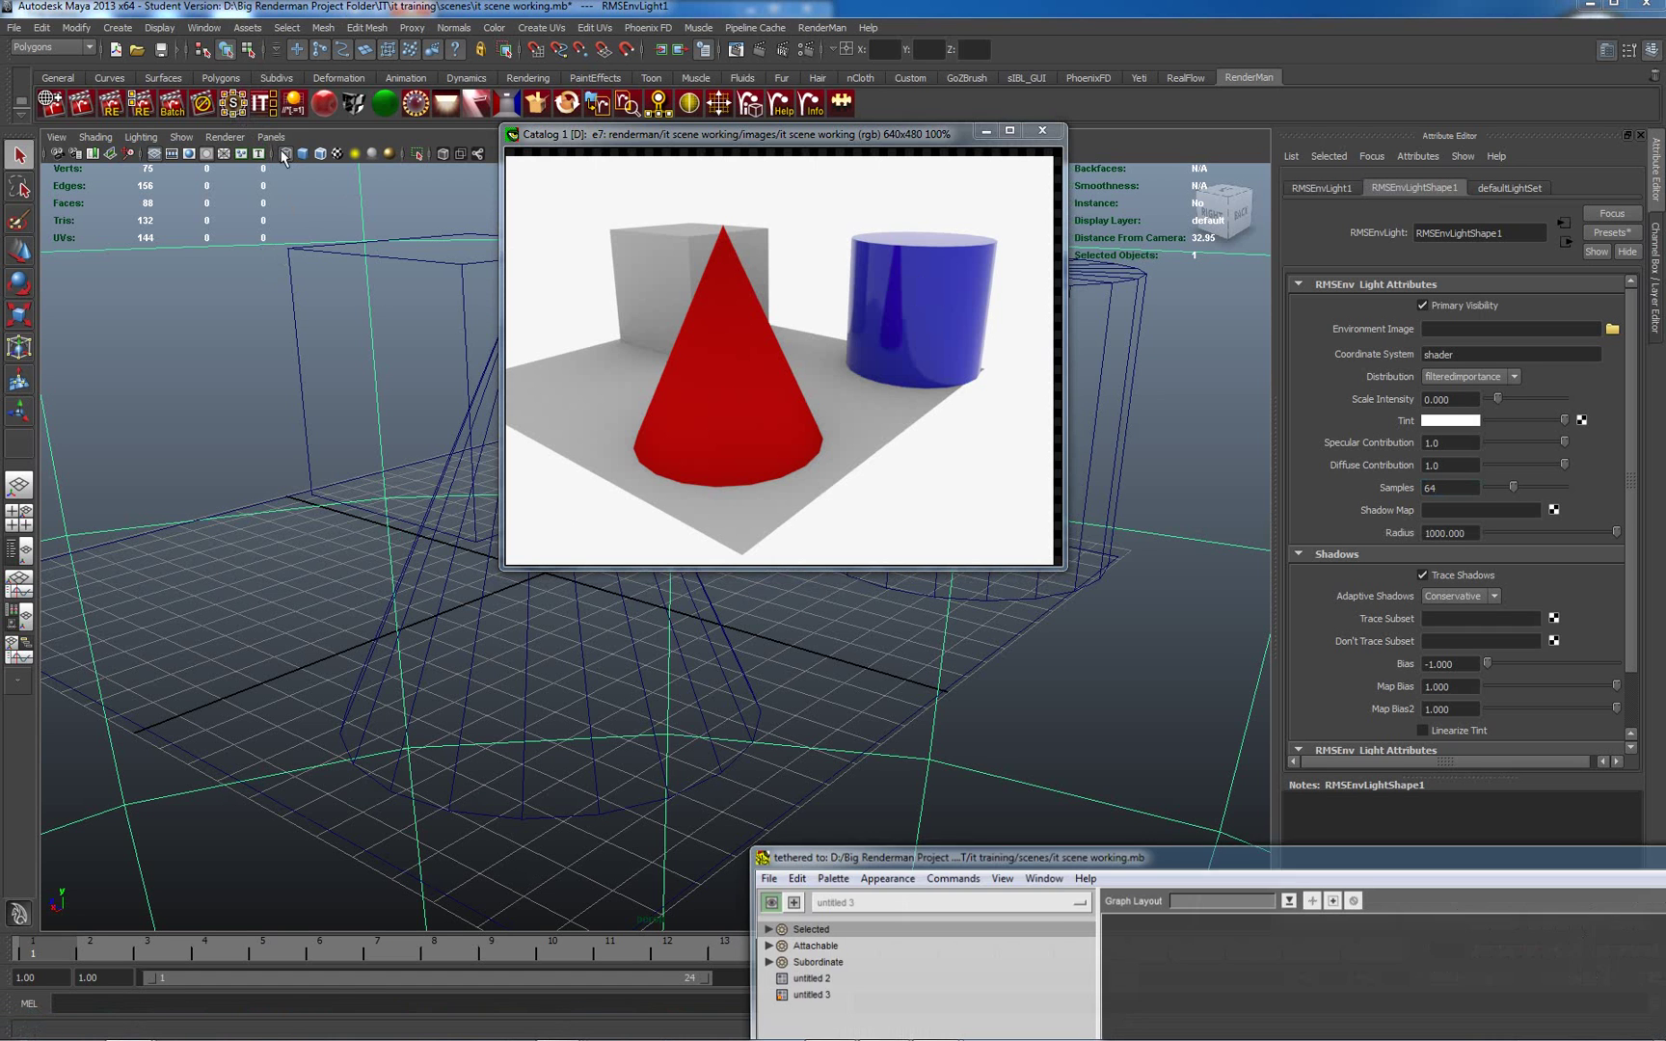
{"action": "left_click_drag", "start_coordinate": [1228, 854], "coordinate": [411, 97]}
{"action": "left_click_drag", "start_coordinate": [845, 147], "coordinate": [1186, 291]}
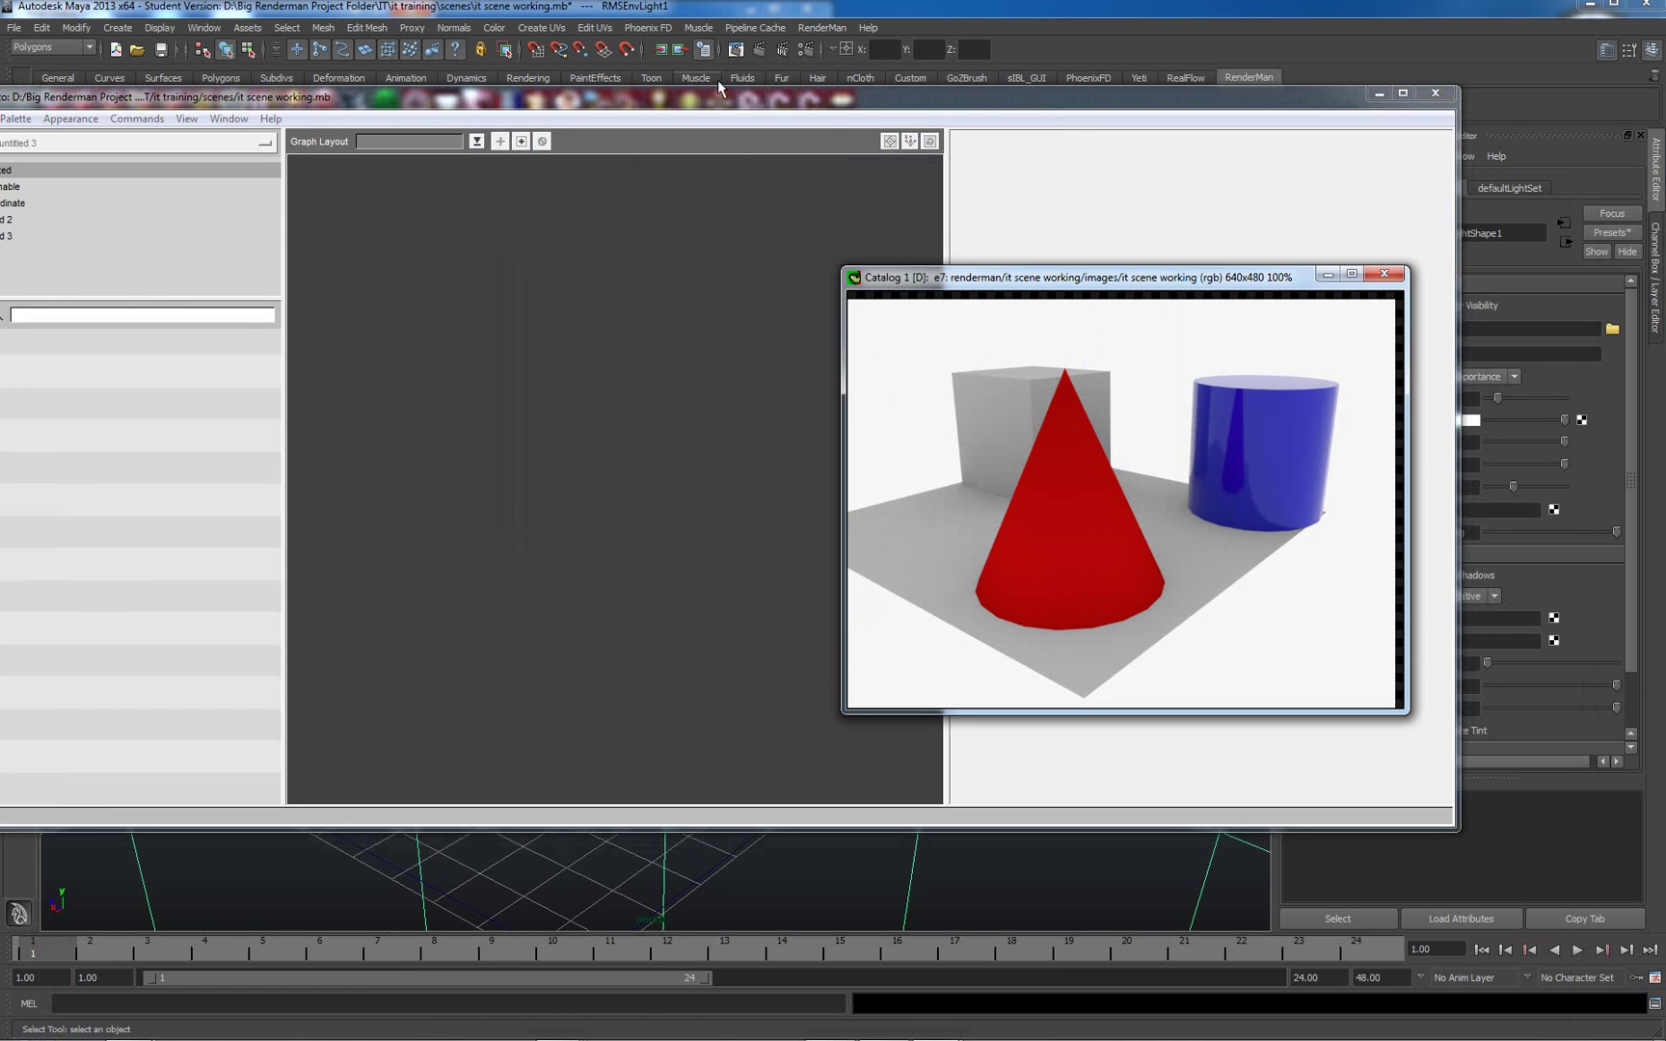
- Bring the whole Slim window into view, show the RenderMan shelf, and inspect the contents of palettes untitled 2 and untitled 3
{"action": "left_click_drag", "start_coordinate": [770, 92], "coordinate": [937, 128]}
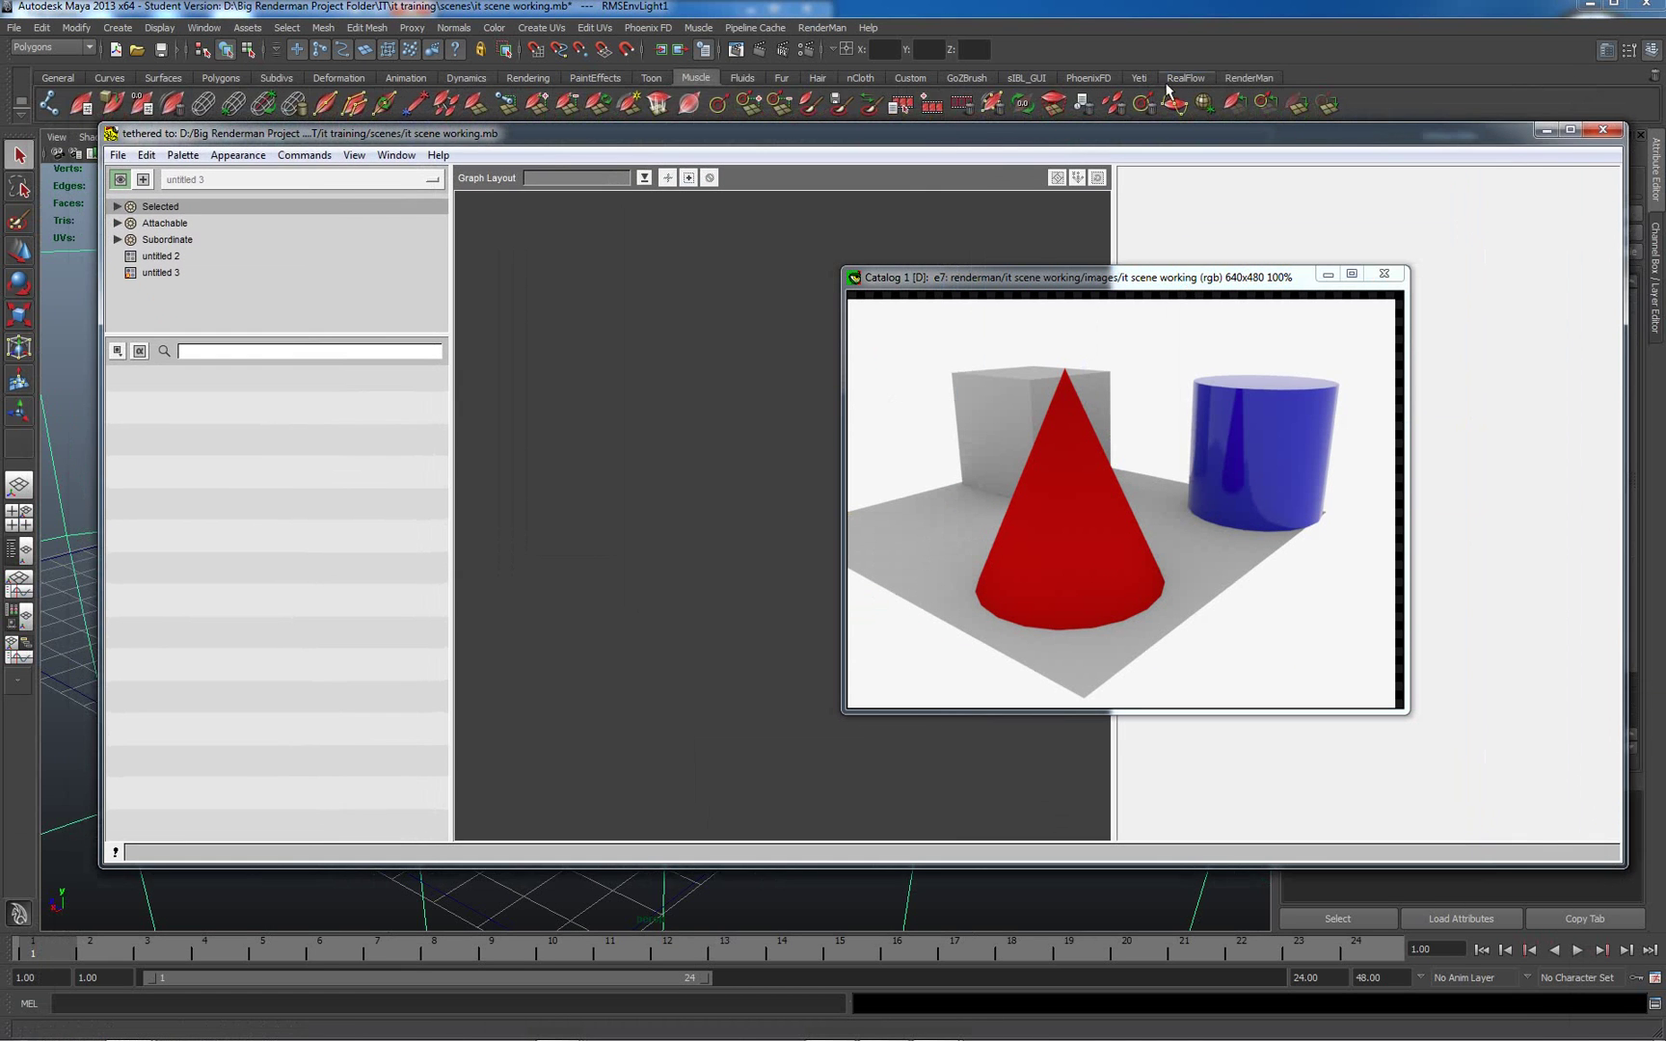
{"action": "left_click", "coordinate": [1239, 78]}
{"action": "left_click", "coordinate": [160, 259]}
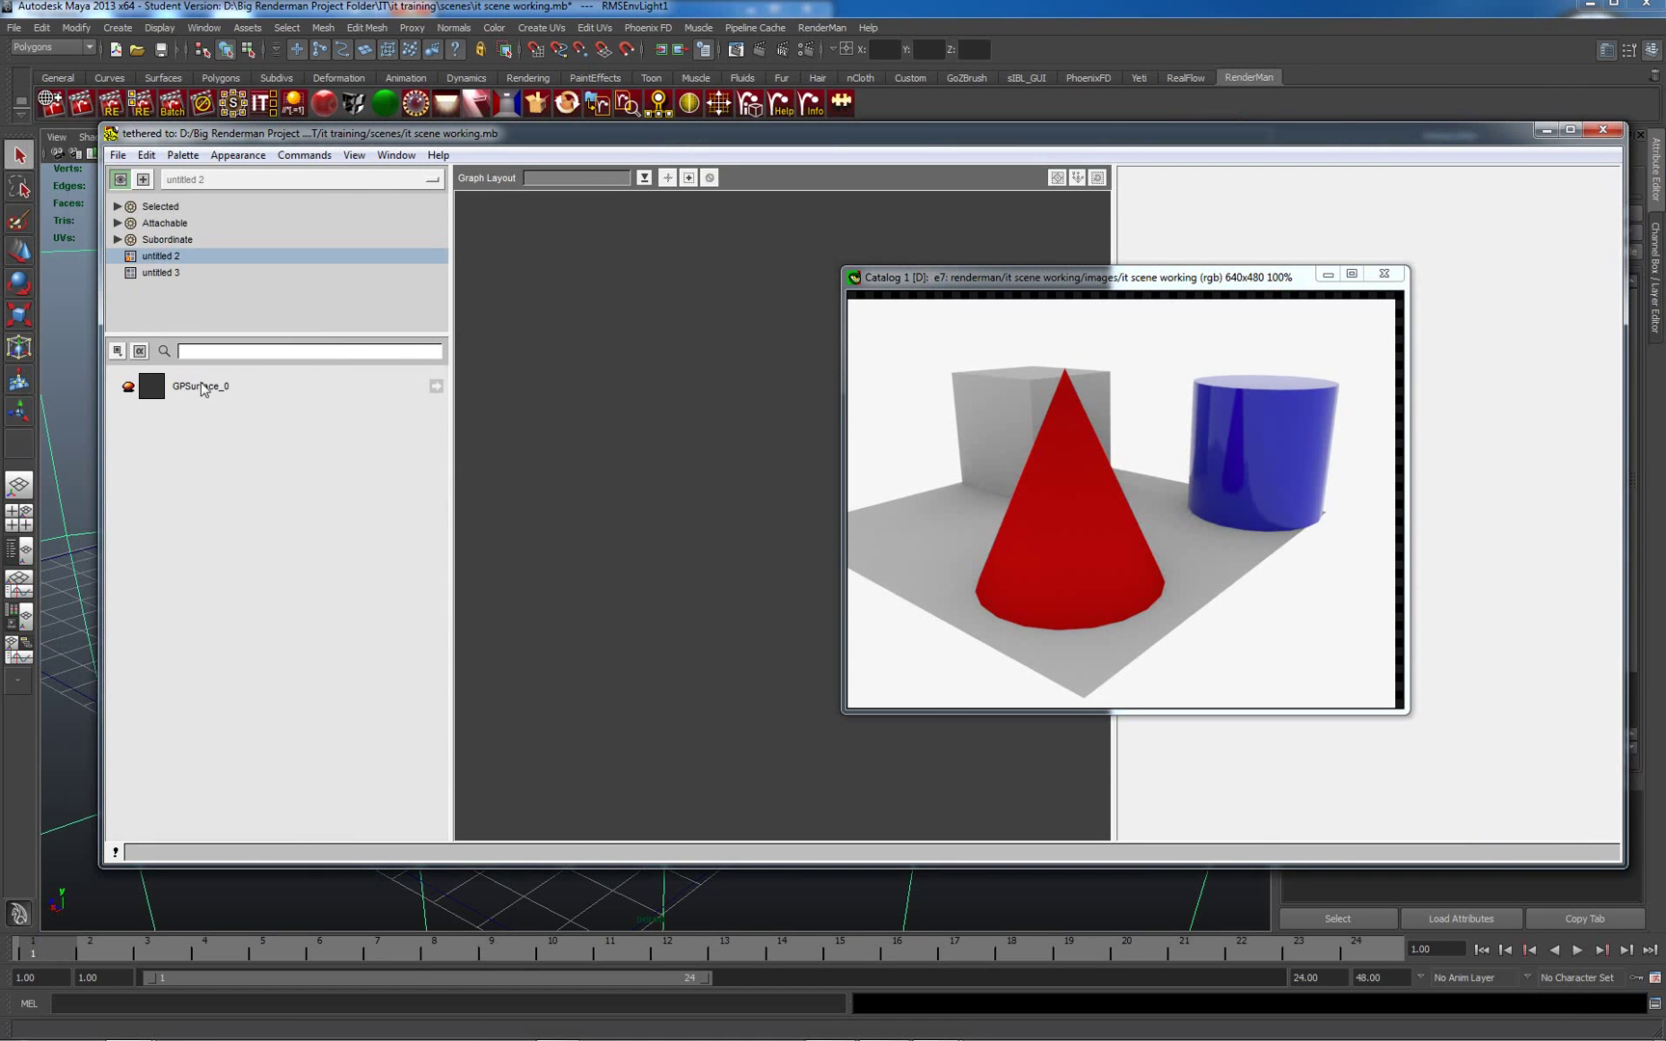
{"action": "left_click", "coordinate": [170, 273]}
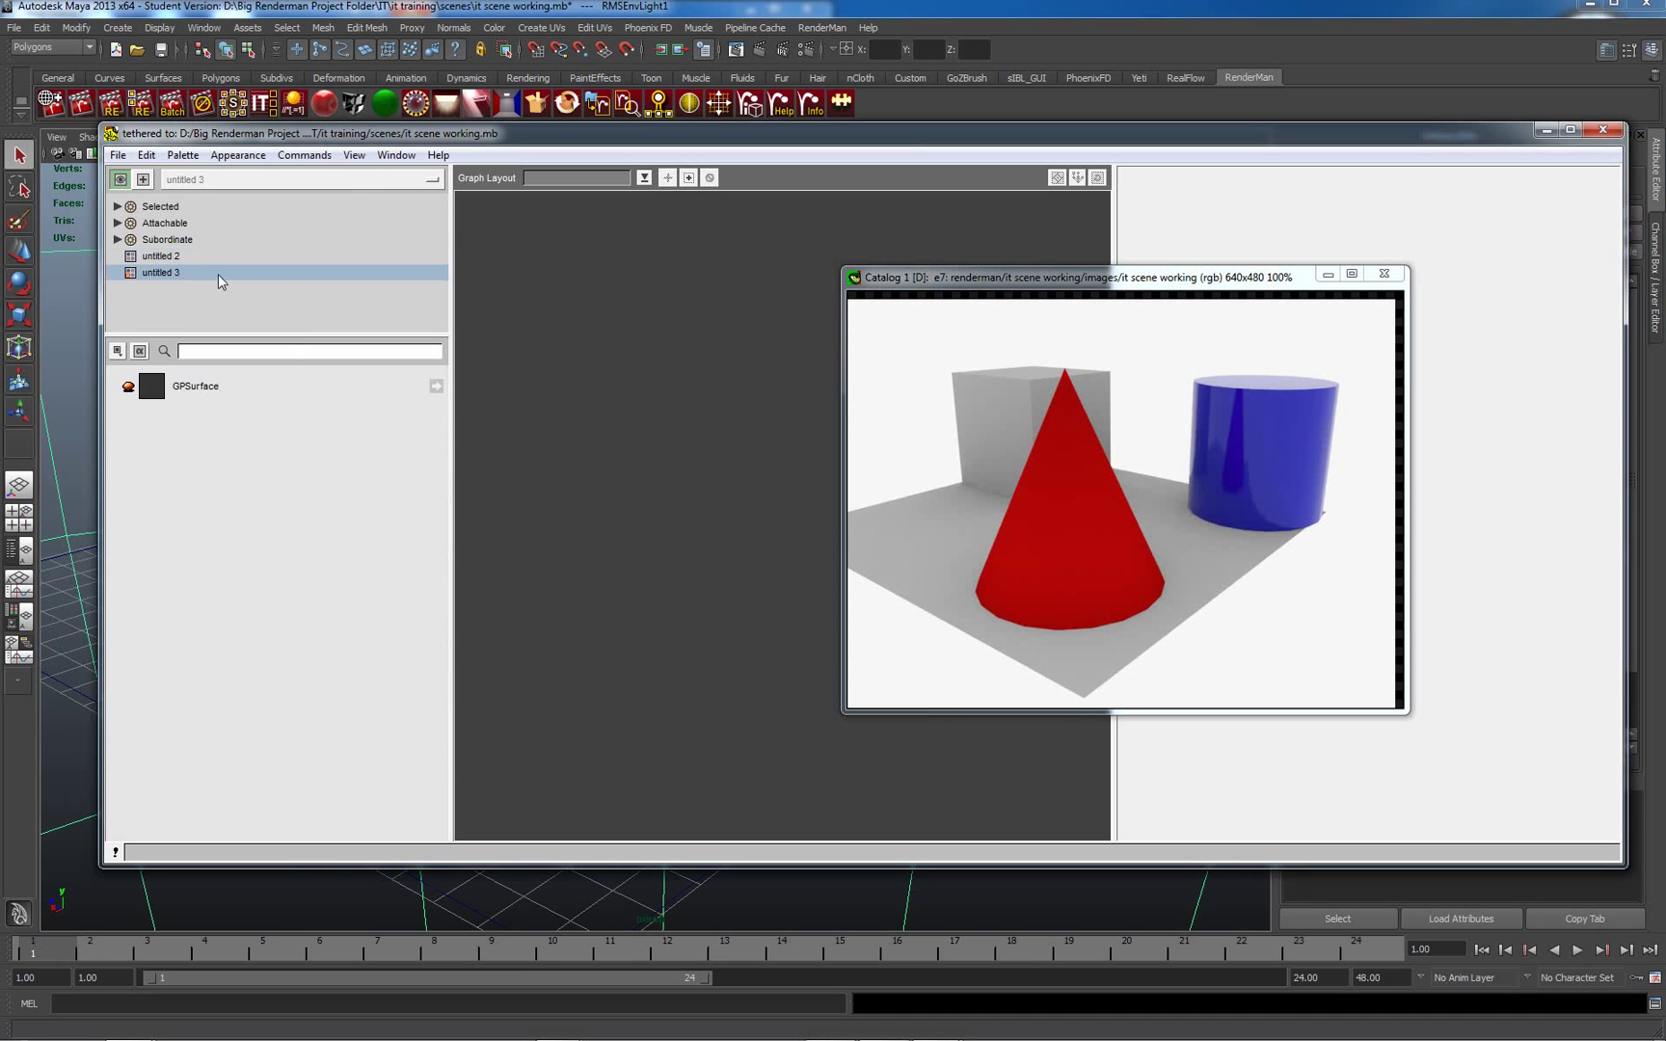
- Create a new Slim palette and add a GPSurface material to its graph
{"action": "left_click", "coordinate": [117, 155]}
{"action": "left_click", "coordinate": [145, 175]}
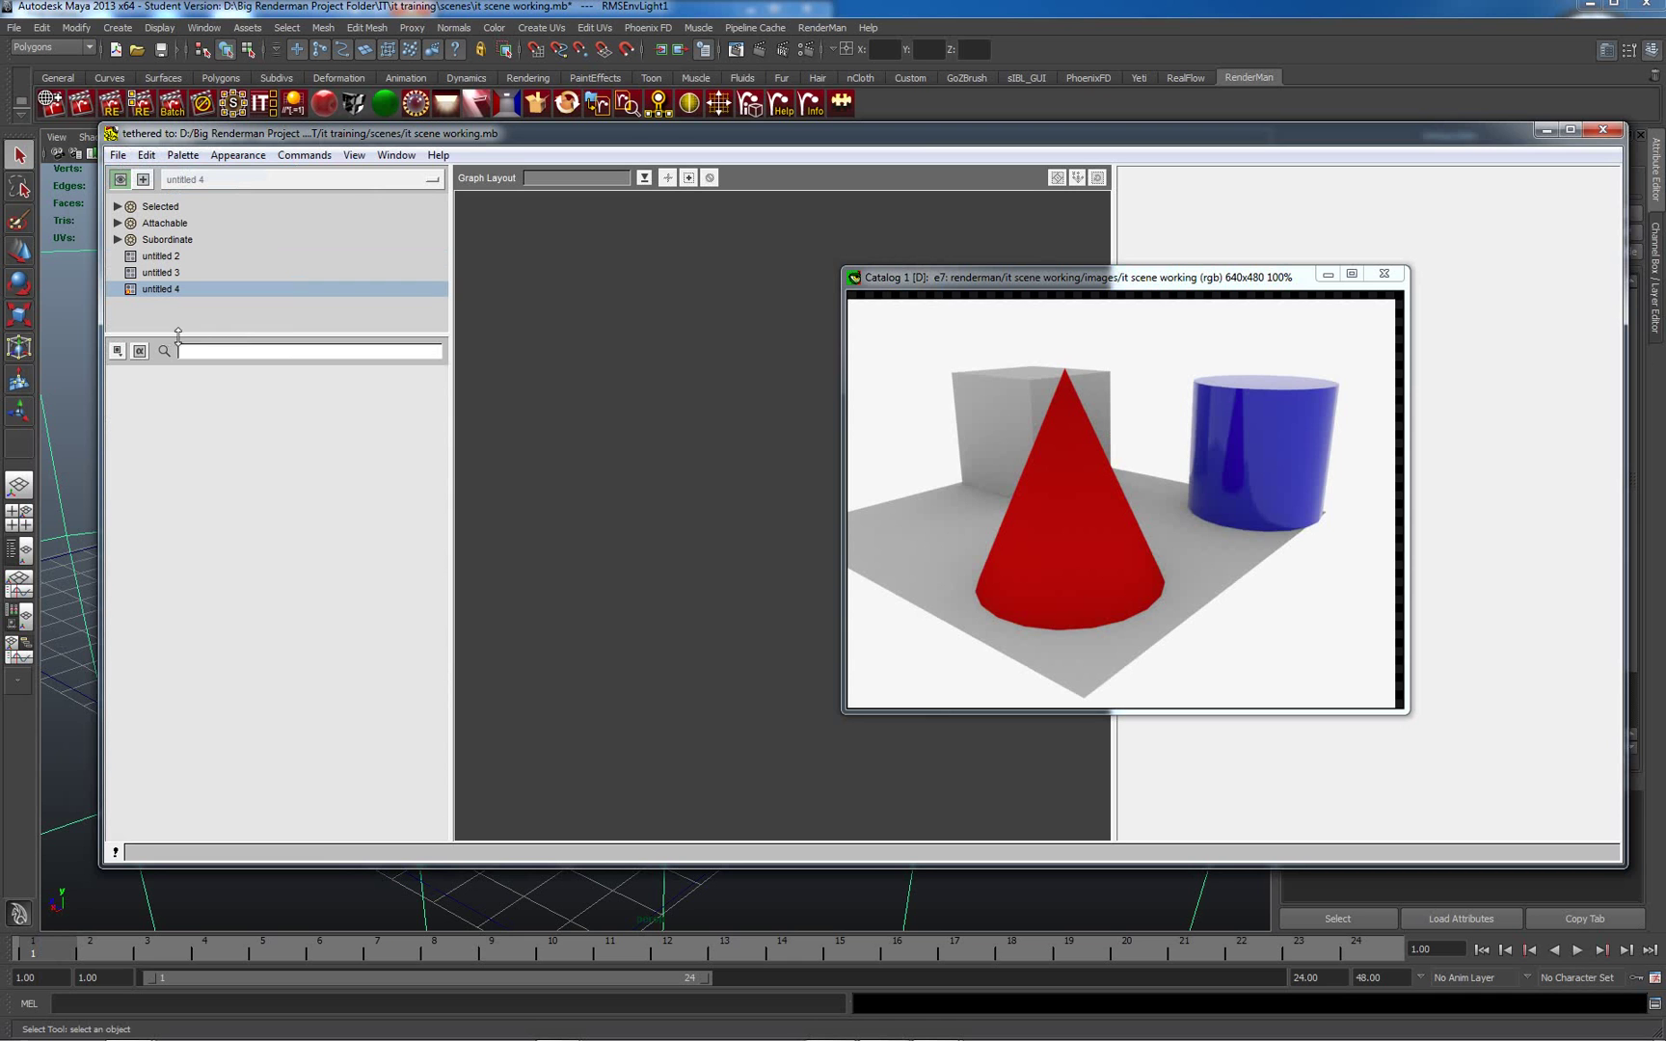
{"action": "right_click", "coordinate": [714, 441]}
{"action": "left_click", "coordinate": [1017, 306]}
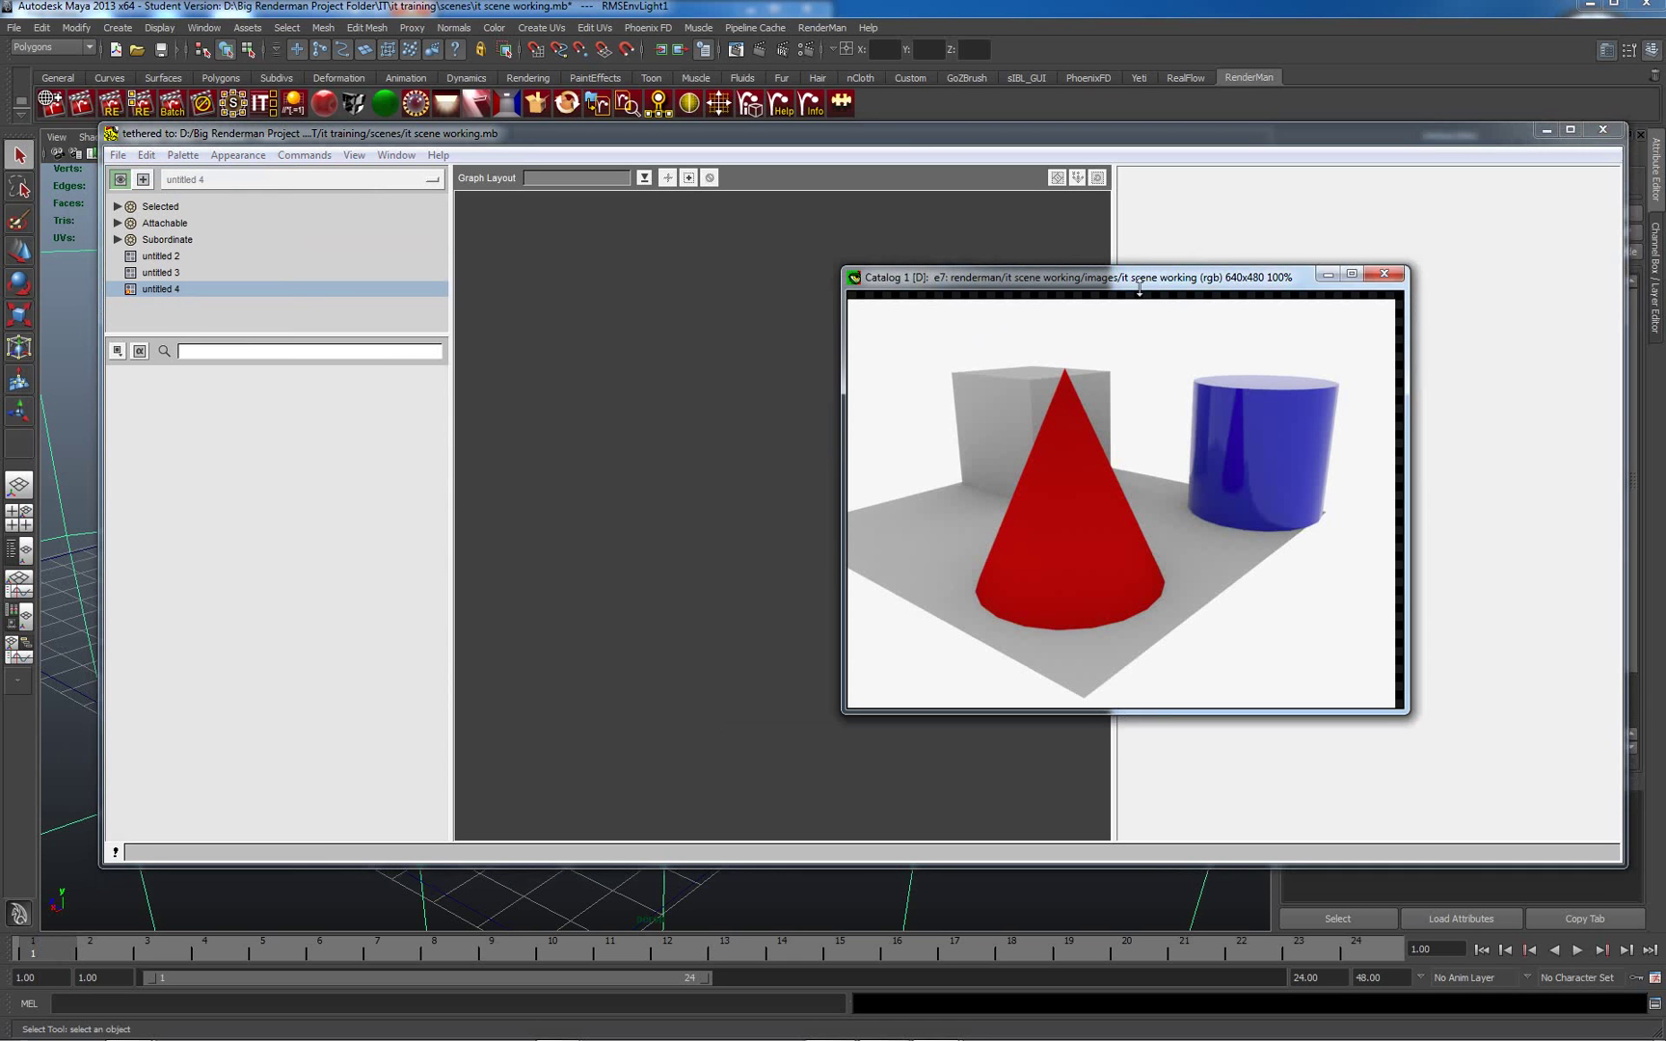
{"action": "right_click", "coordinate": [725, 553]}
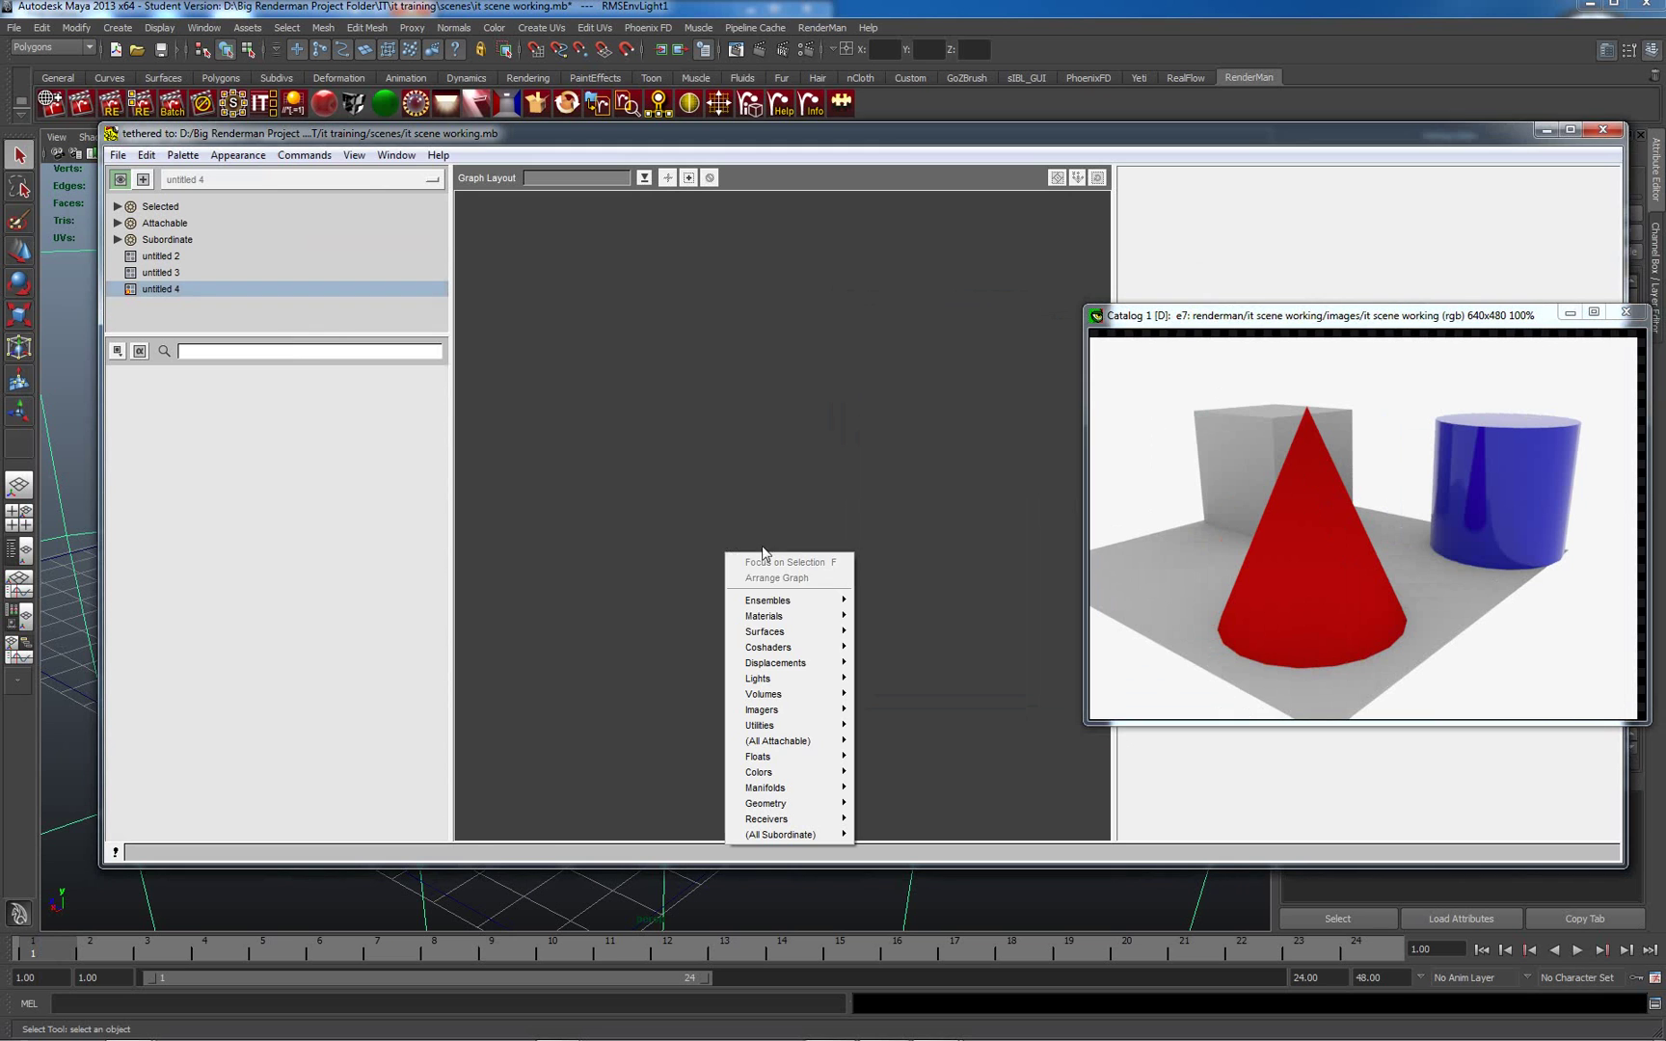
{"action": "mouse_move", "coordinate": [790, 632]}
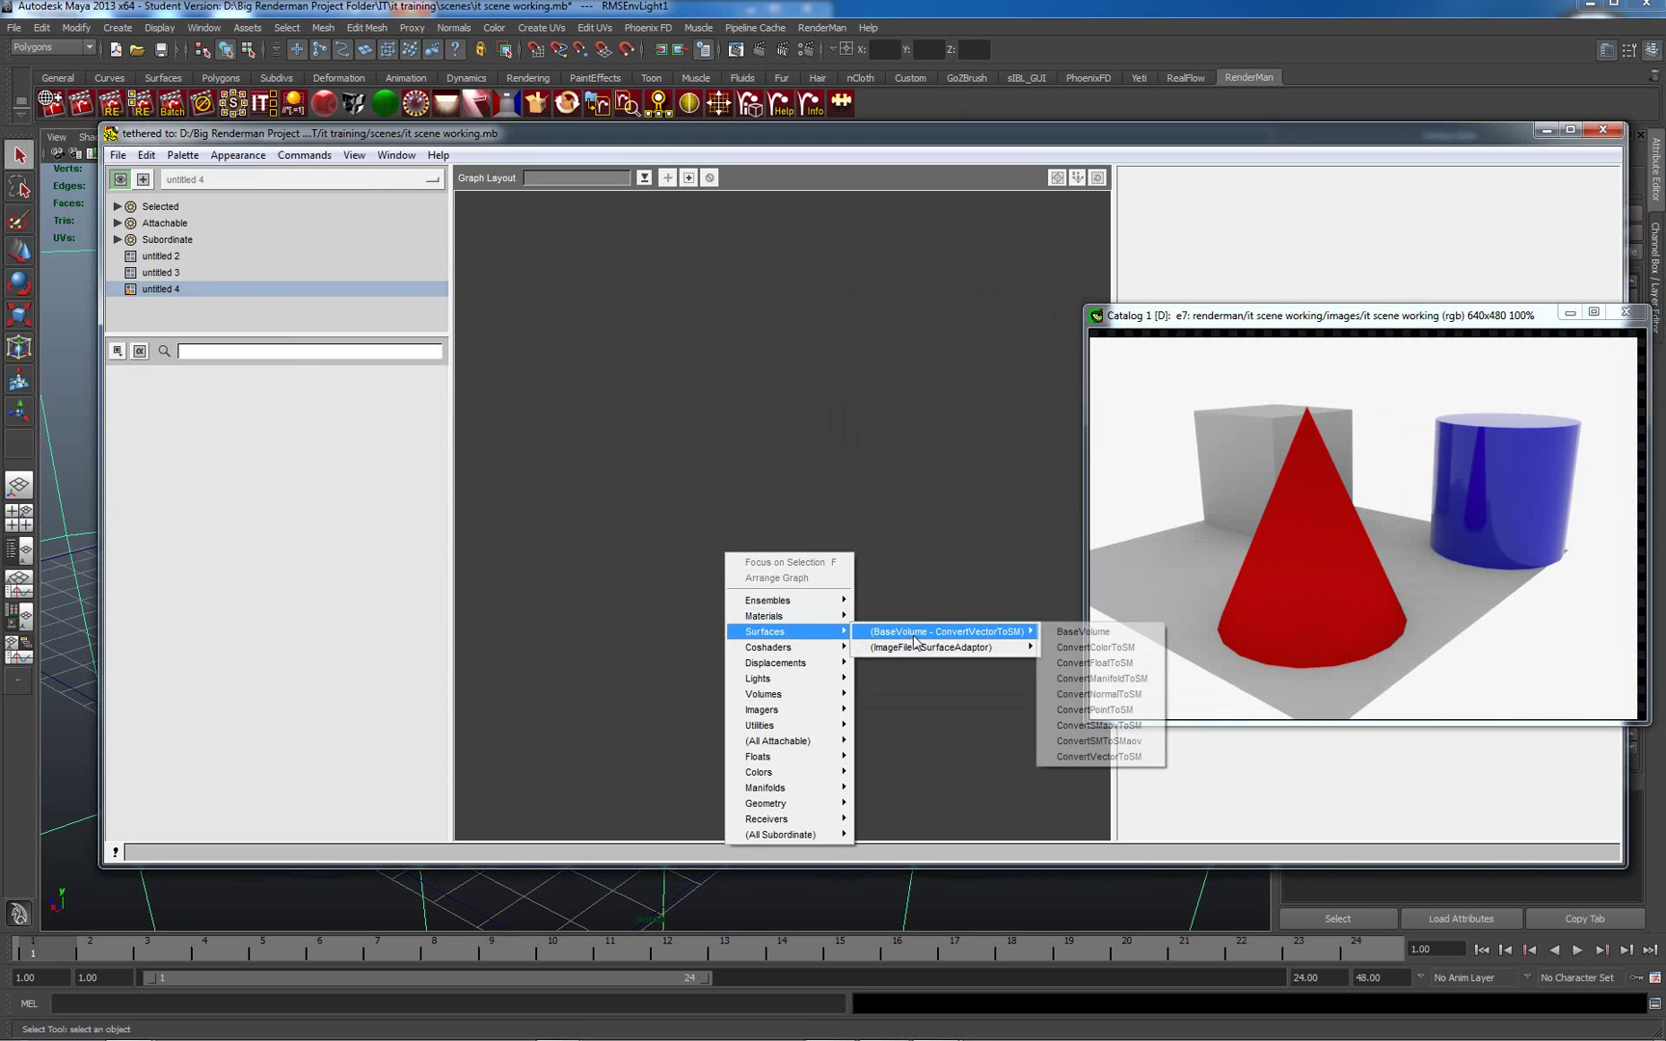
{"action": "mouse_move", "coordinate": [841, 622]}
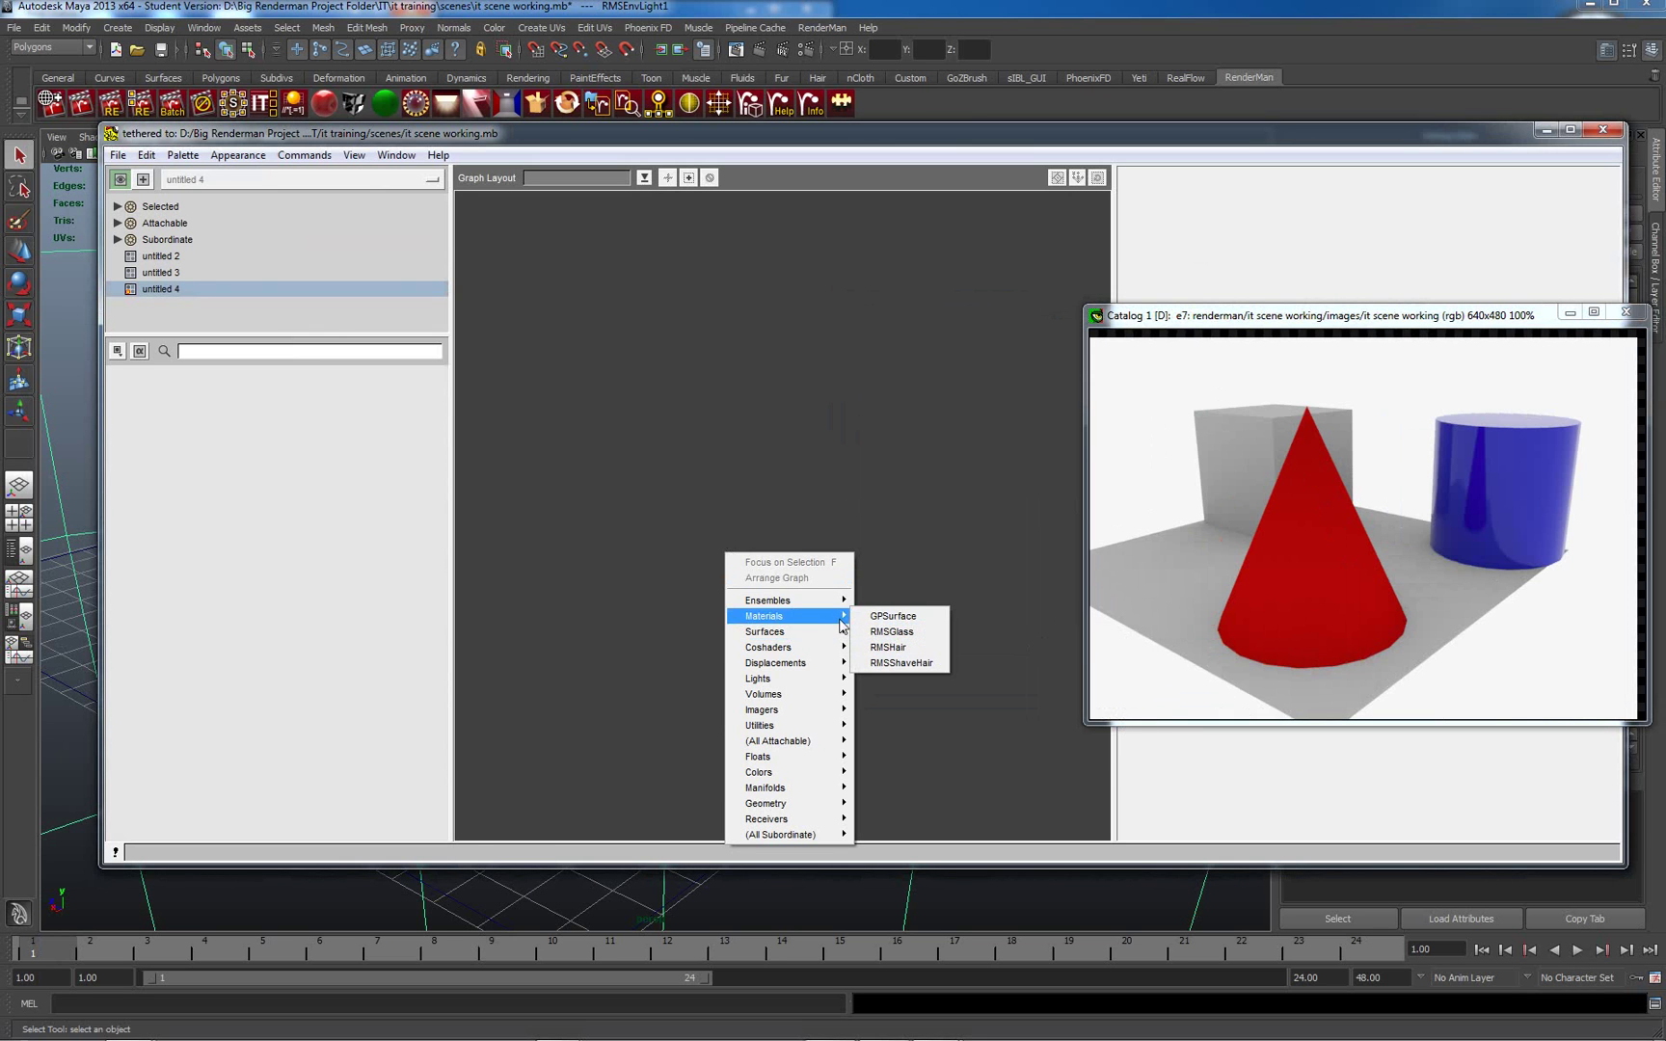
{"action": "left_click", "coordinate": [893, 617]}
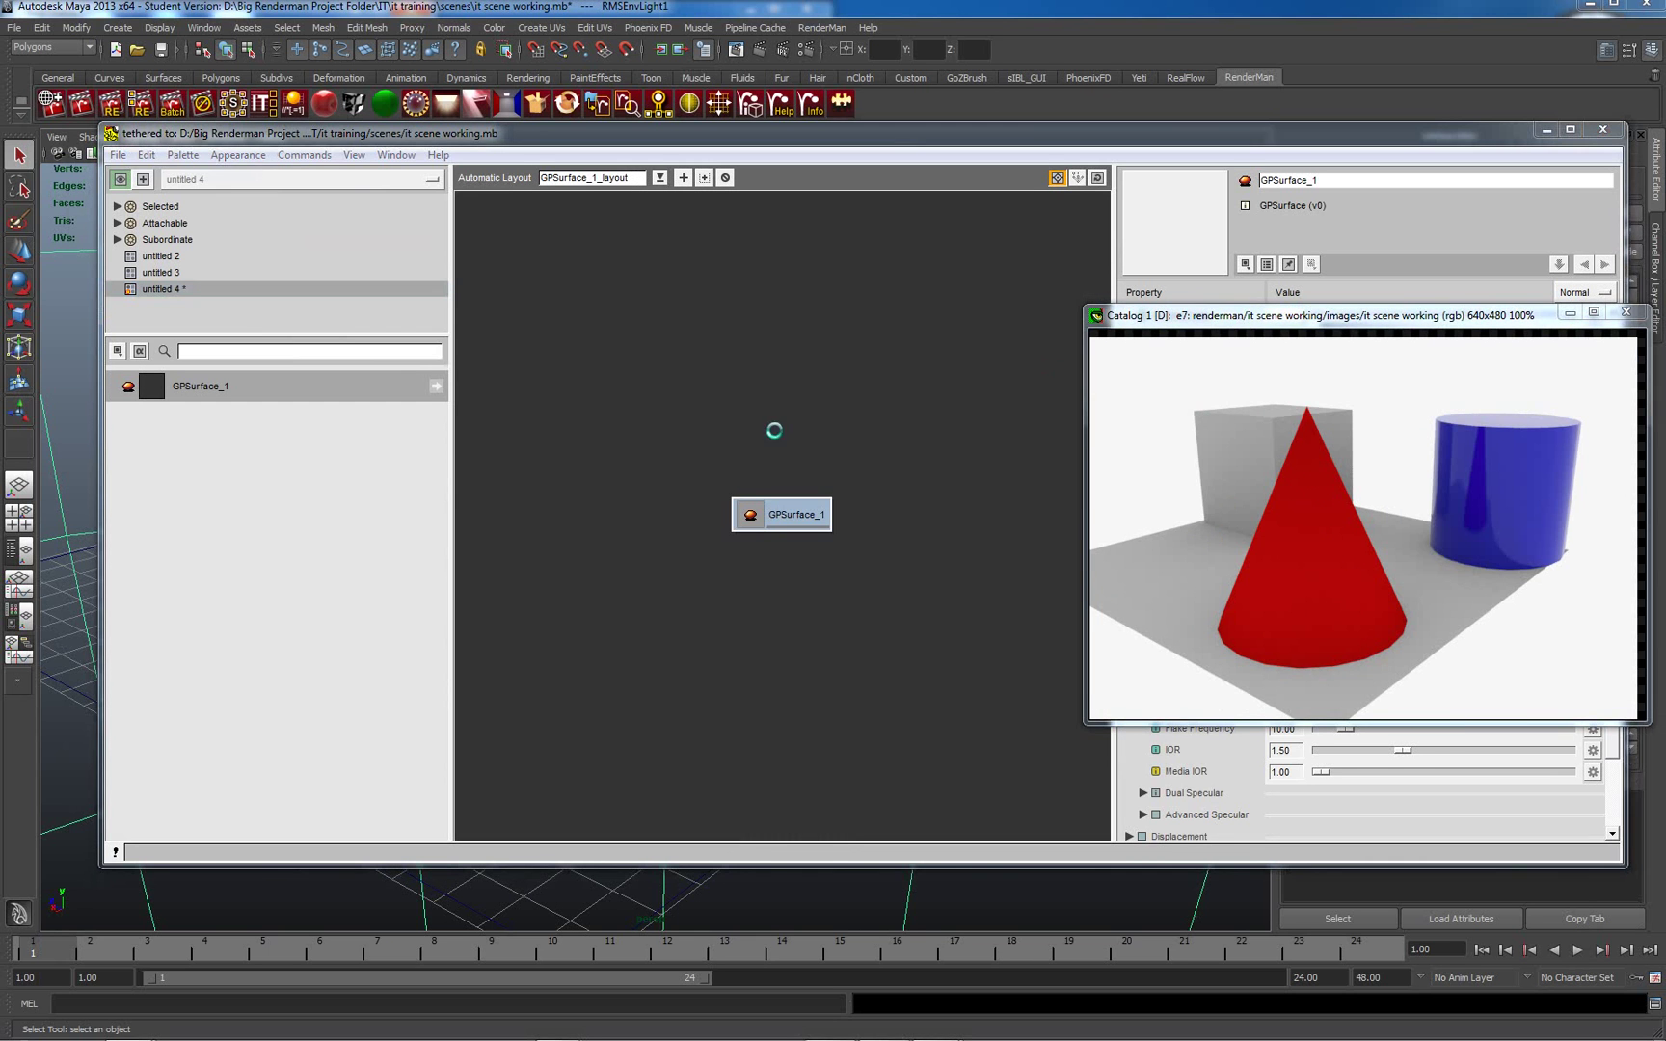
- Move the render window clear of the GPSurface properties and try to transfer the cone's red from the render into the Surface Color picker
{"action": "left_click_drag", "start_coordinate": [1490, 315], "coordinate": [548, 301]}
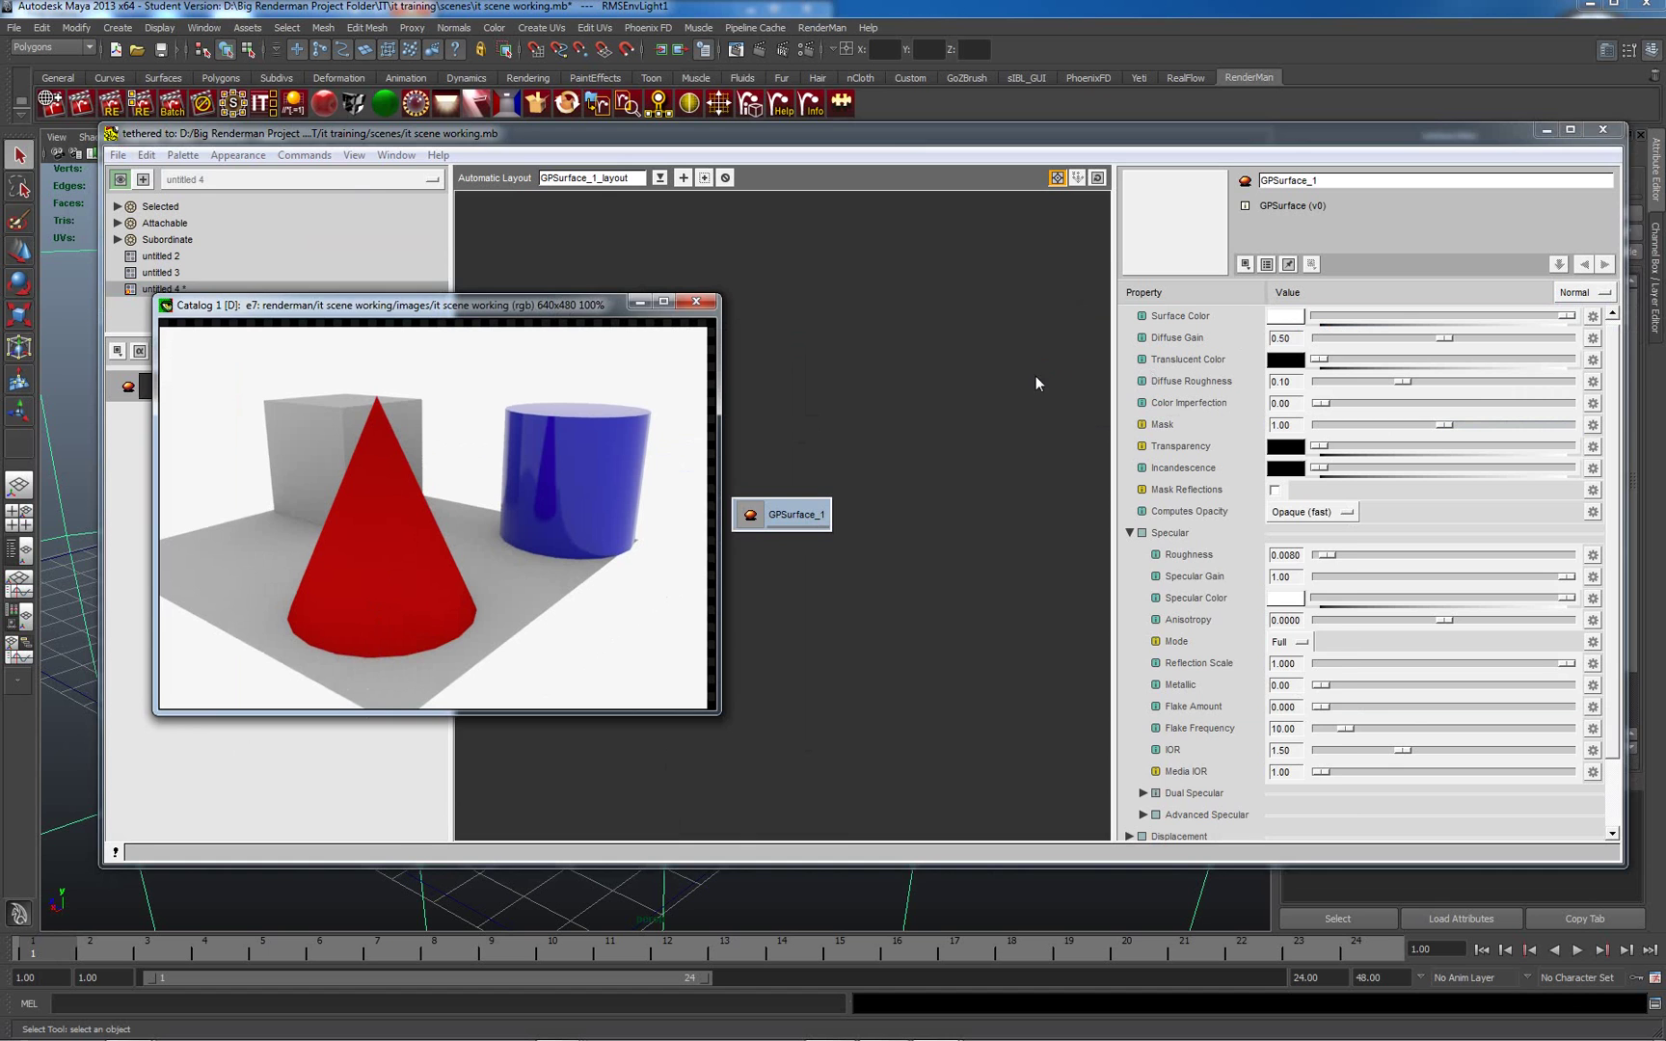
{"action": "left_click", "coordinate": [1285, 316]}
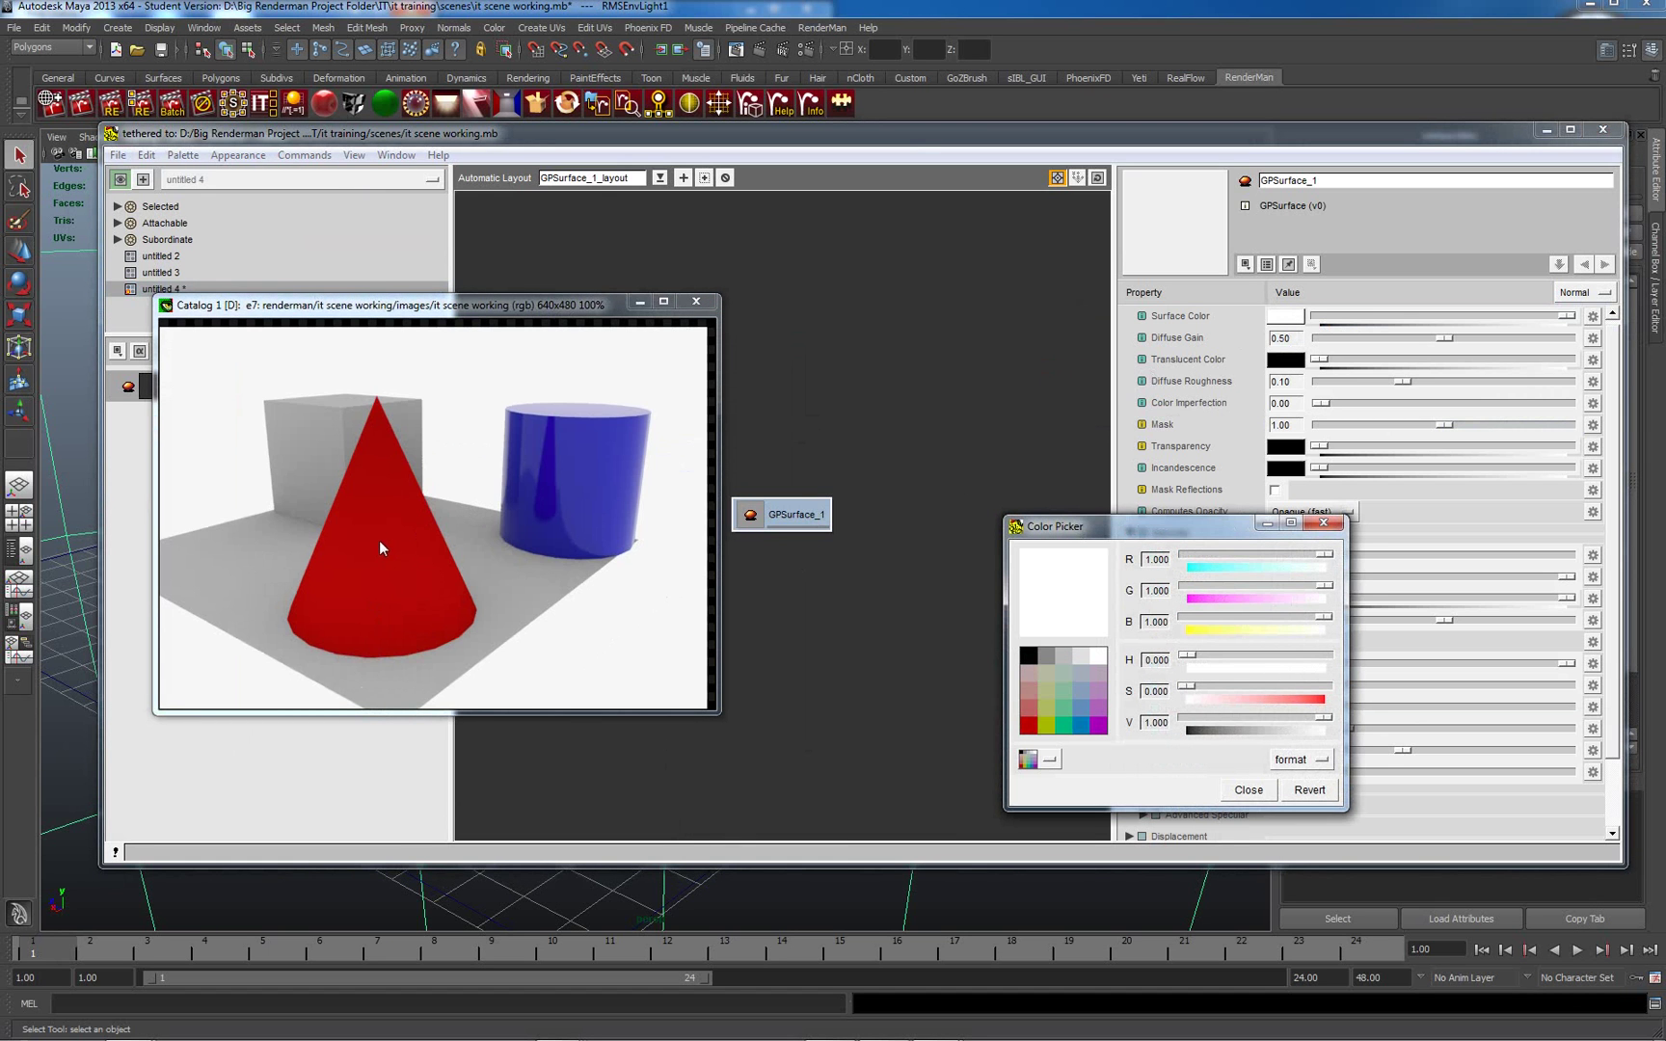
{"action": "left_click_drag", "start_coordinate": [376, 540], "coordinate": [1068, 586]}
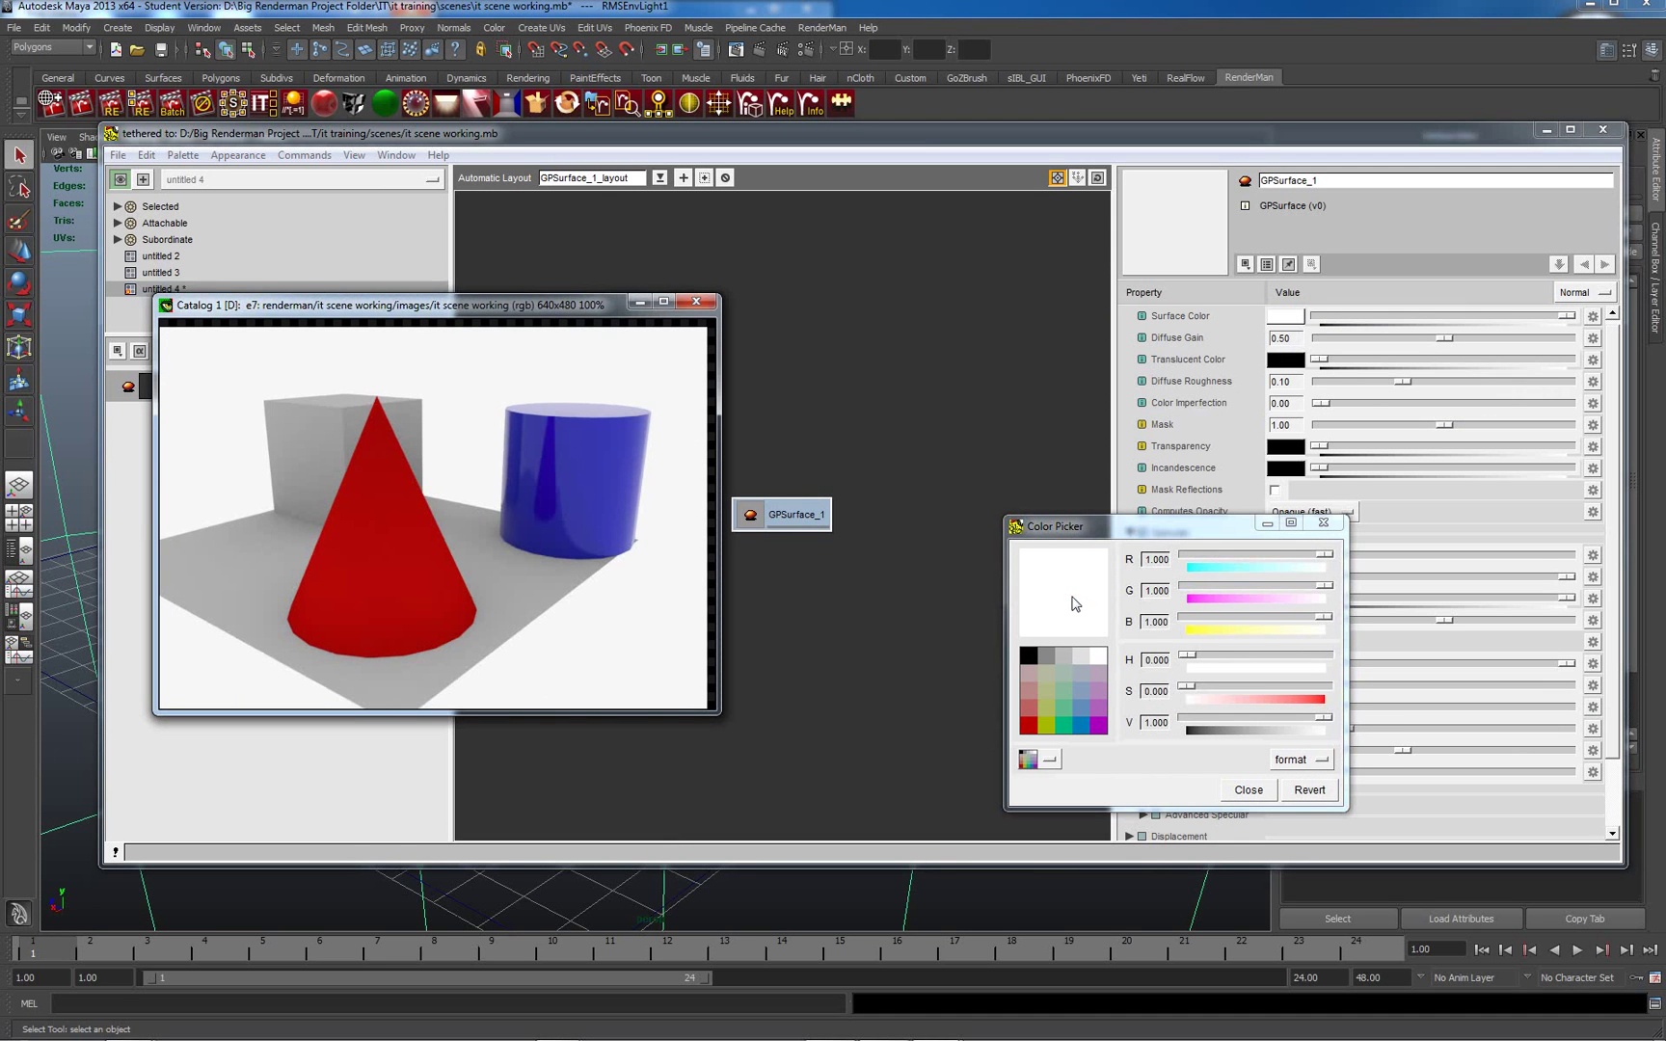